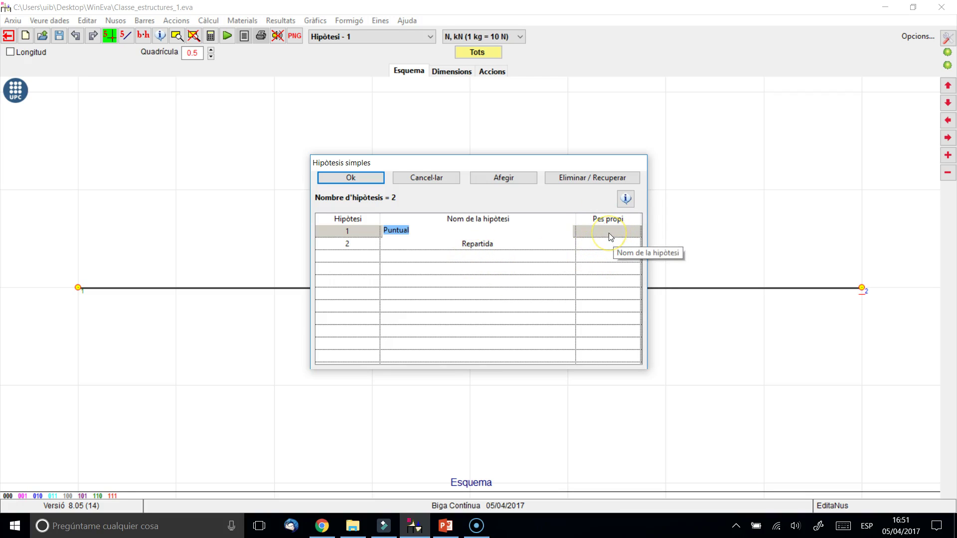
Accept the list of simple load hypotheses and make Puntual the active one.
{"action": "left_click", "coordinate": [355, 179]}
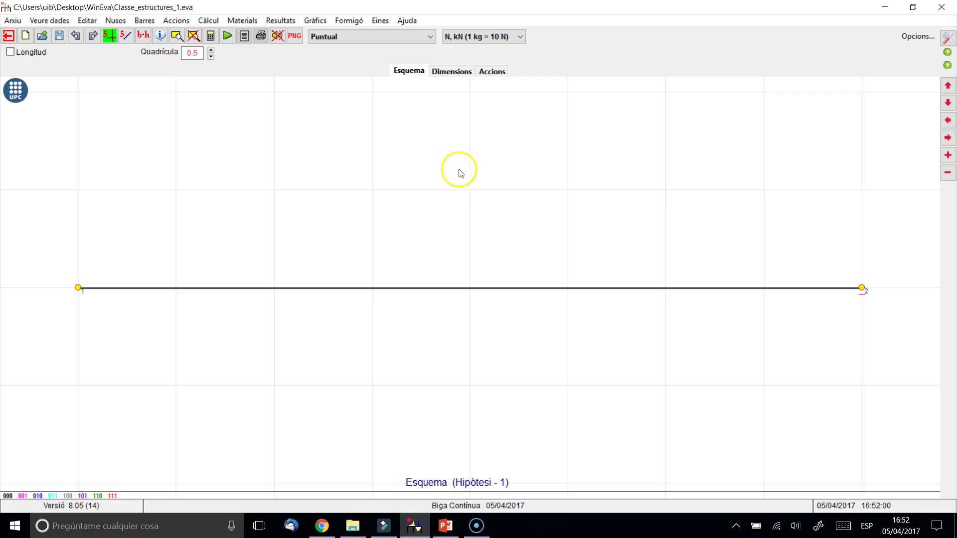
{"action": "left_click", "coordinate": [385, 39]}
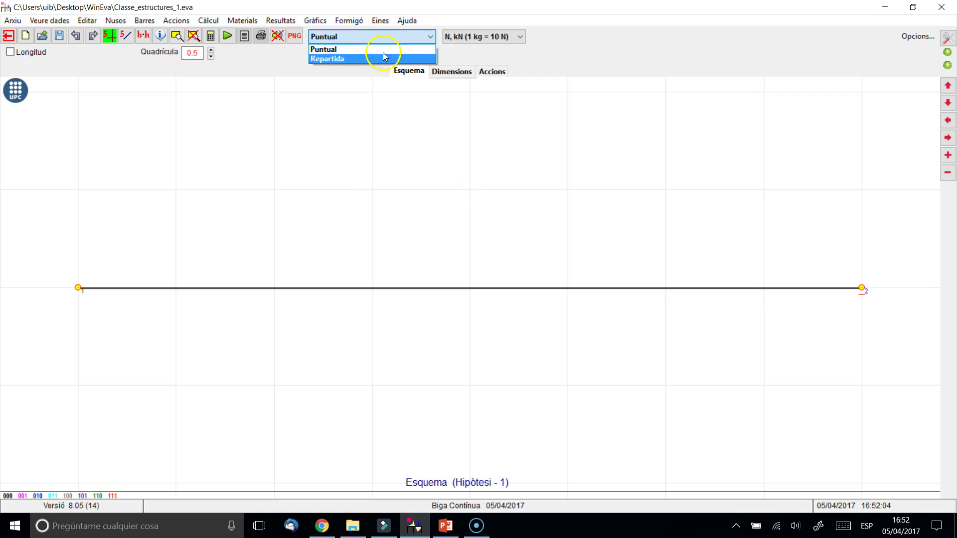
{"action": "left_click", "coordinate": [385, 49]}
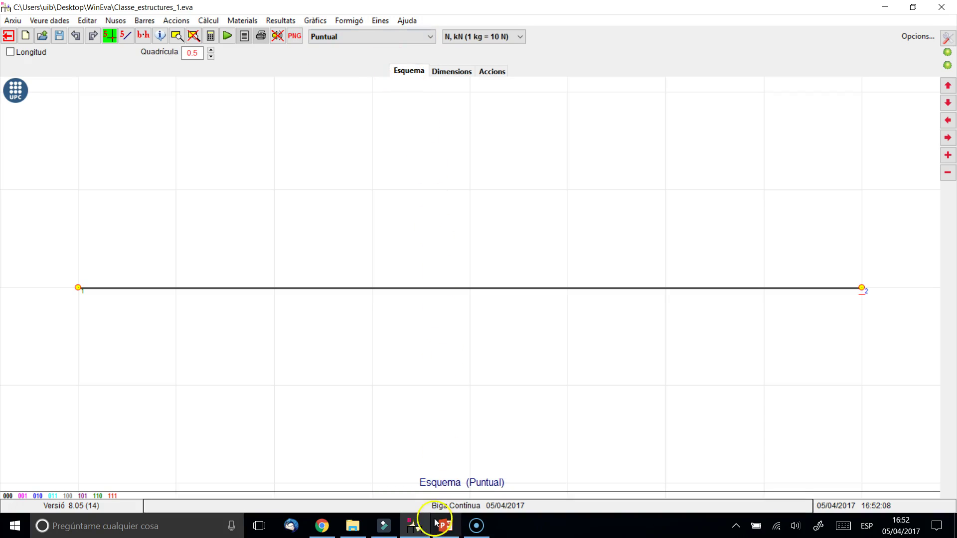
Consult the beam exercise slide in PowerPoint and, back in WinEva, define a 10 kN point load at 1 m on bar 1.
{"action": "left_click", "coordinate": [450, 534]}
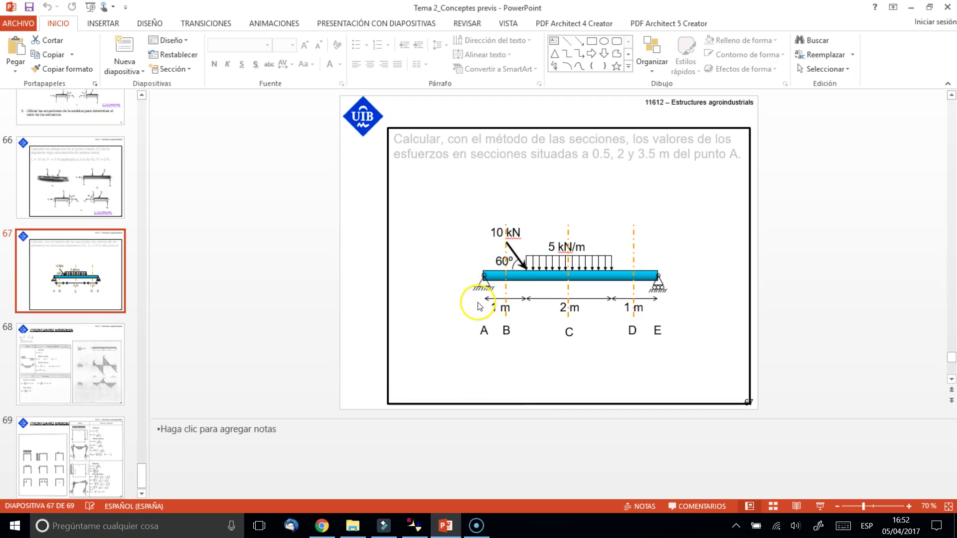
{"action": "left_click", "coordinate": [414, 526]}
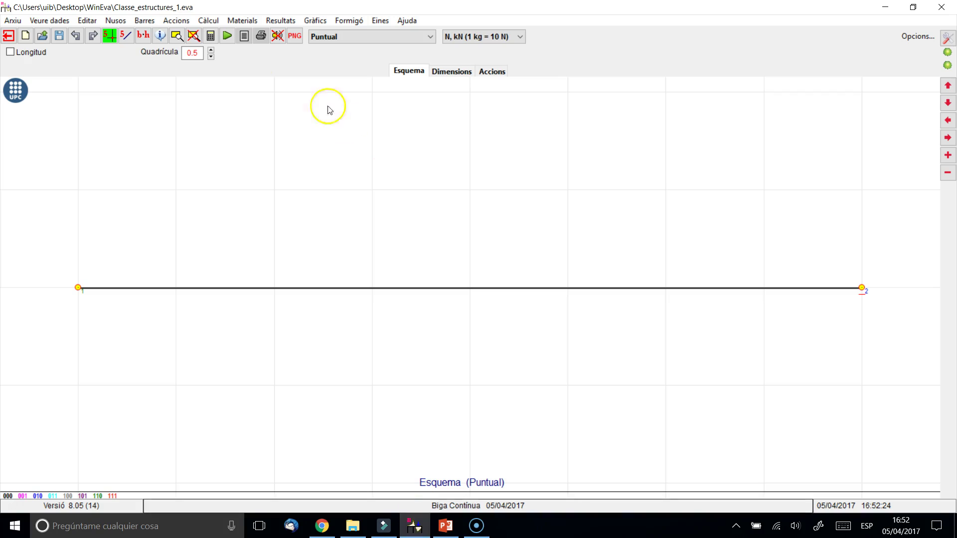
{"action": "left_click", "coordinate": [175, 21]}
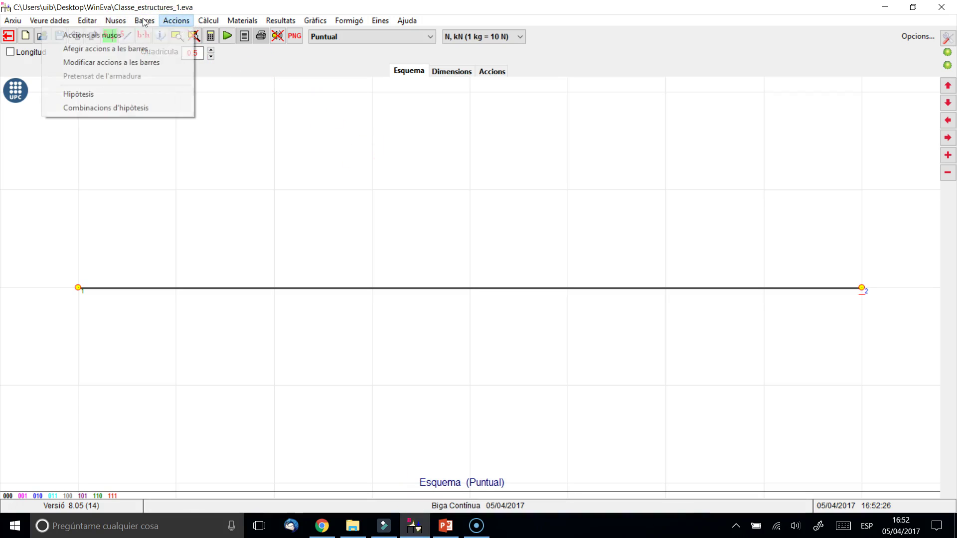
{"action": "left_click", "coordinate": [131, 49]}
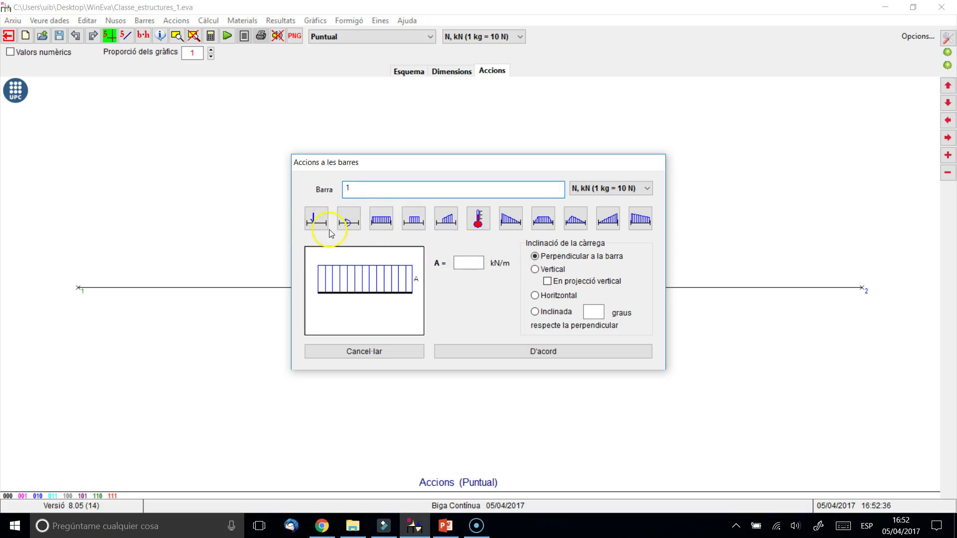
{"action": "left_click", "coordinate": [315, 222]}
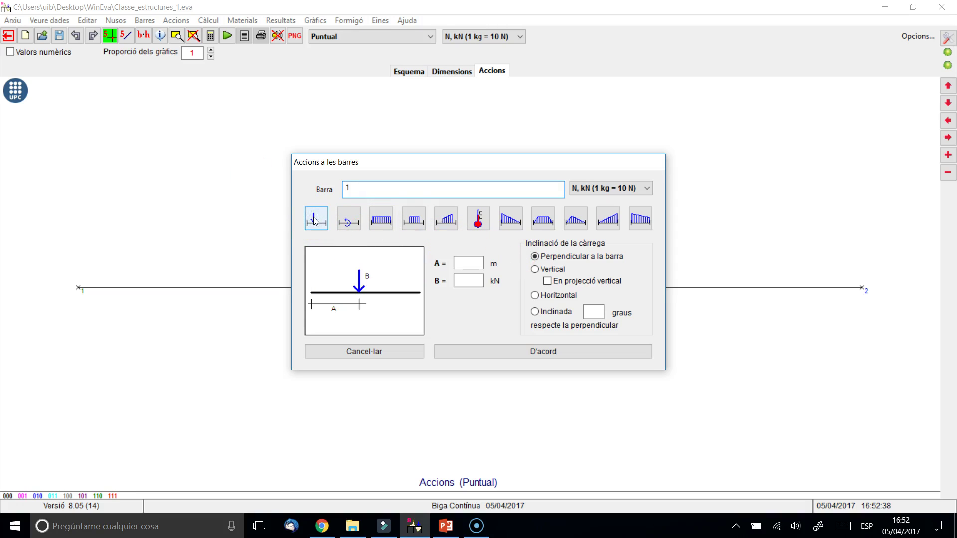
{"action": "left_click", "coordinate": [470, 263]}
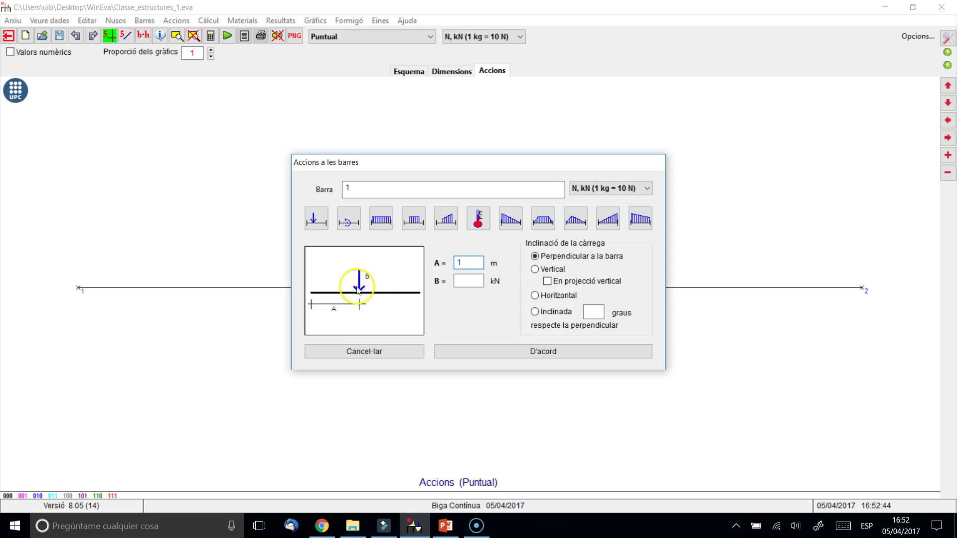
{"action": "left_click", "coordinate": [469, 281]}
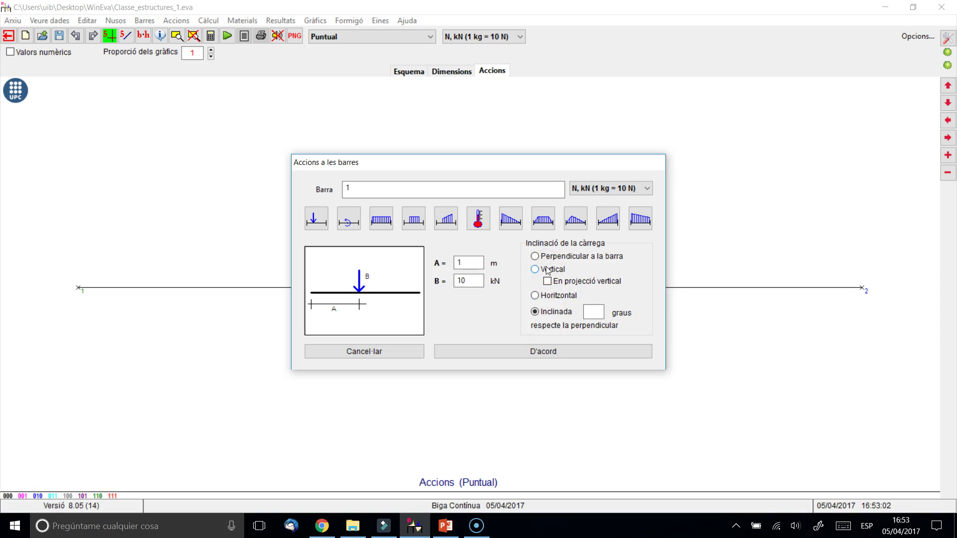
Set the point load's inclination to -30 degrees from the perpendicular.
{"action": "left_click", "coordinate": [535, 256]}
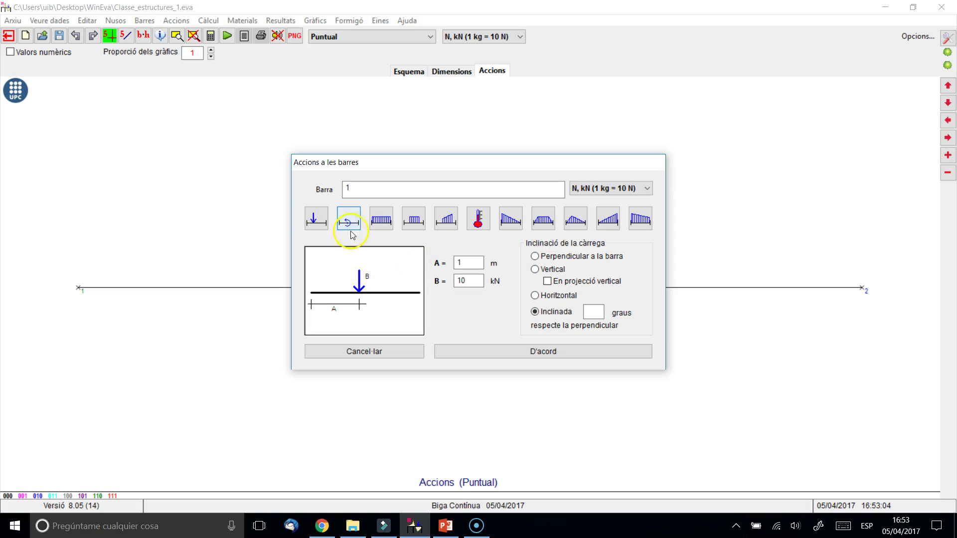
{"action": "left_click", "coordinate": [472, 265]}
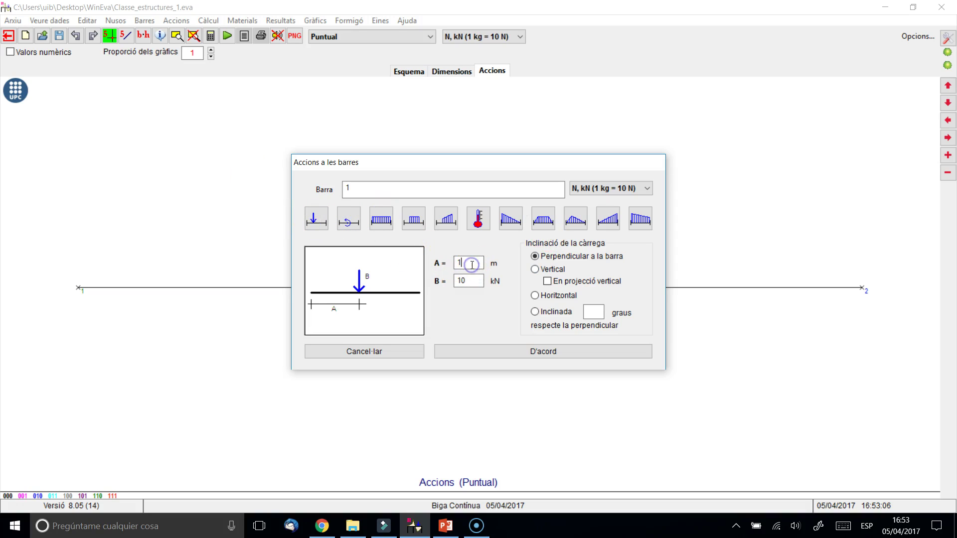
{"action": "left_click", "coordinate": [474, 282]}
{"action": "left_click", "coordinate": [543, 316]}
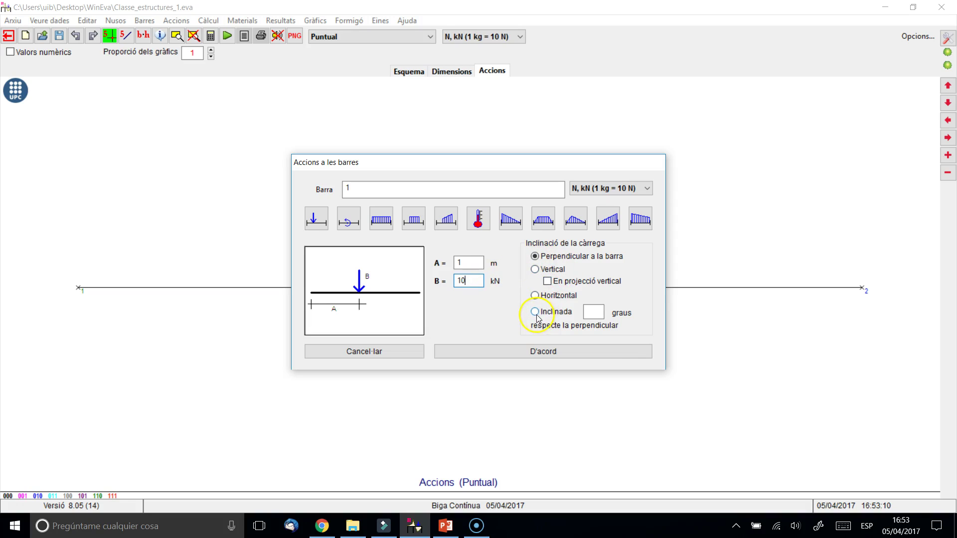
{"action": "left_click", "coordinate": [604, 319]}
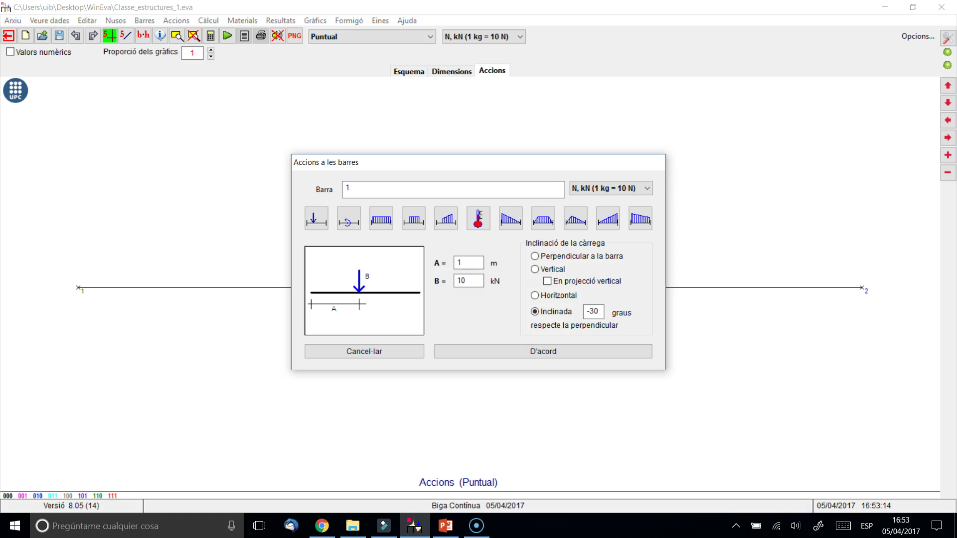
Recheck the load on the PowerPoint slide and apply the load to bar 1 in WinEva without self-weight.
{"action": "left_click", "coordinate": [445, 526]}
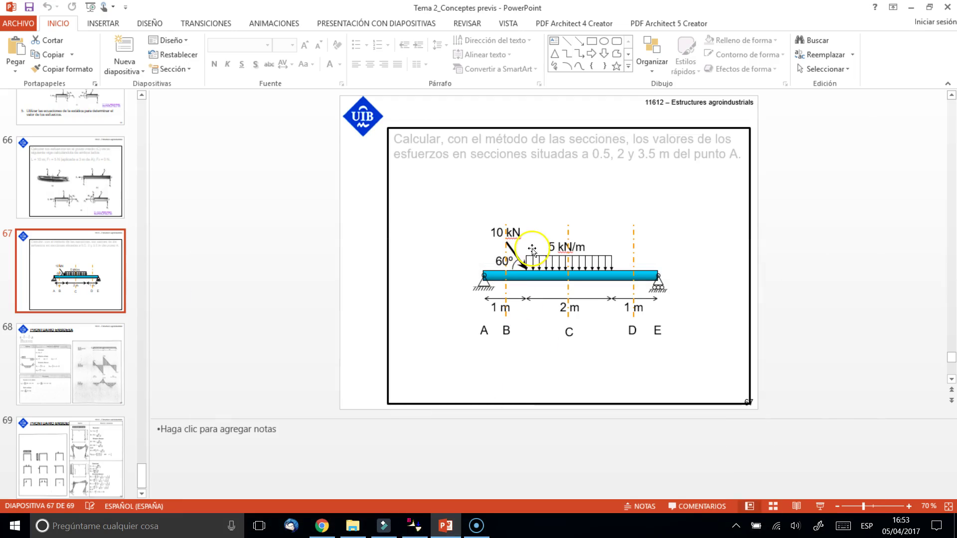
{"action": "left_click", "coordinate": [448, 531]}
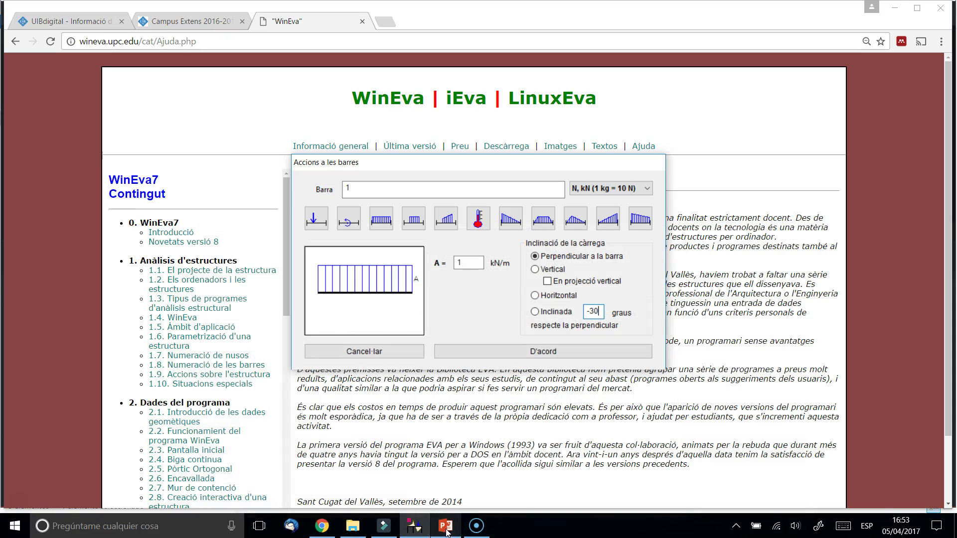
{"action": "left_click", "coordinate": [420, 530]}
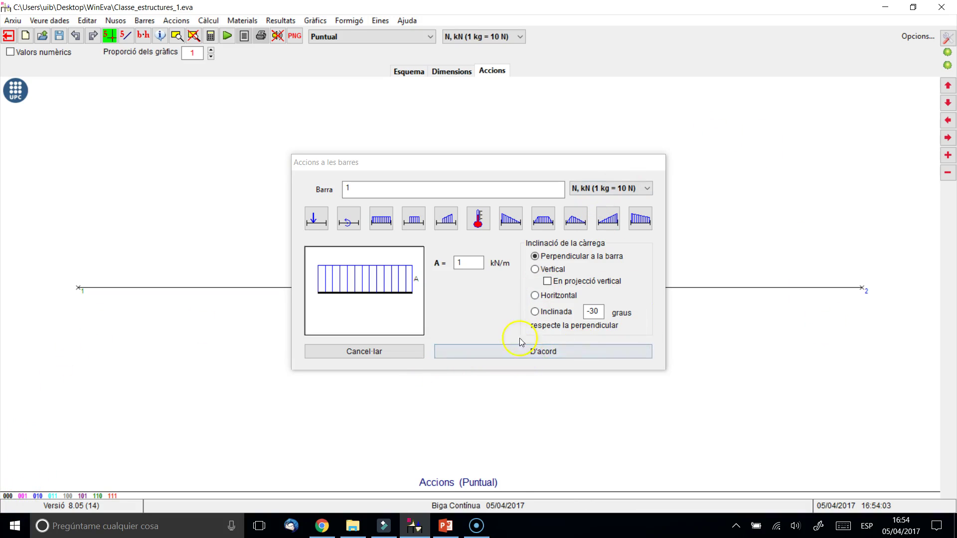
{"action": "left_click", "coordinate": [540, 354]}
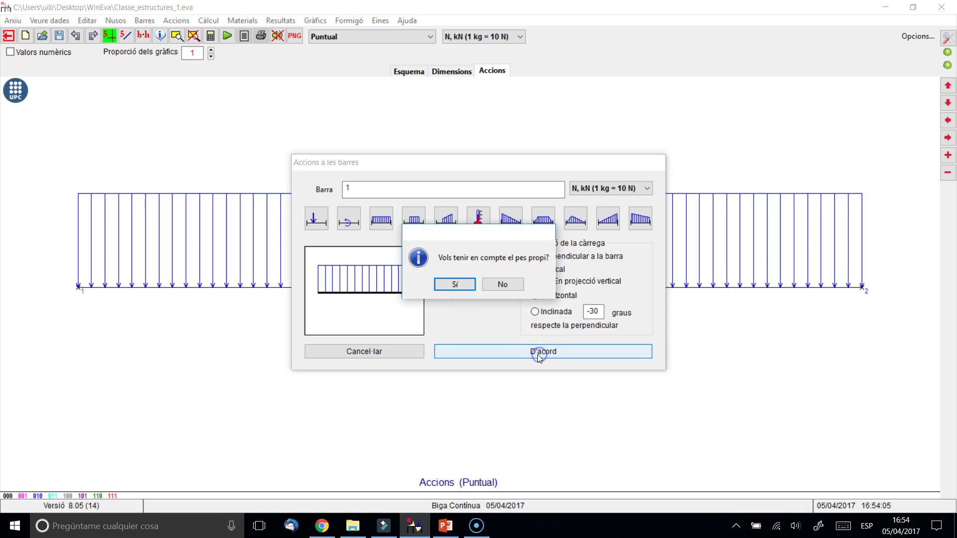
{"action": "left_click", "coordinate": [501, 285]}
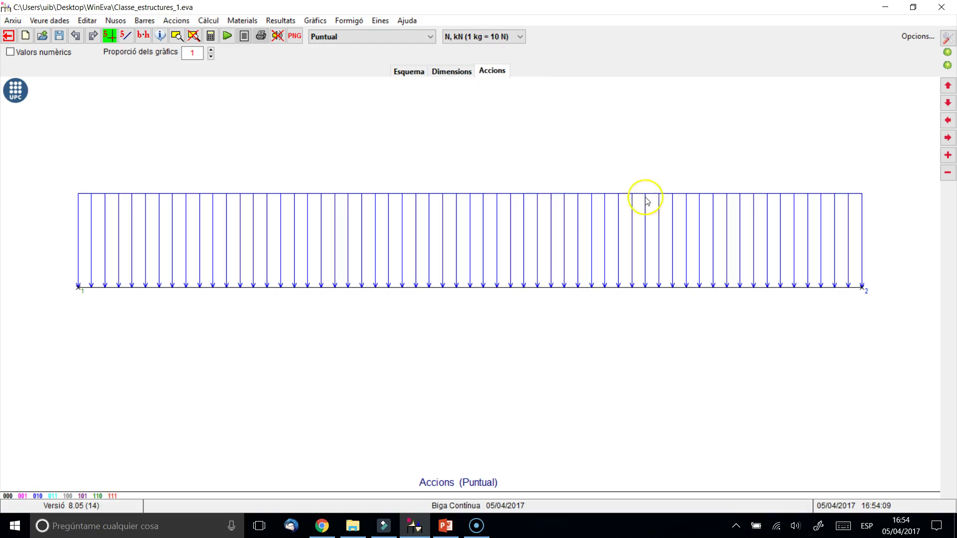
Review the available force units and keep N, kN (1 kg = 10 N).
{"action": "left_click", "coordinate": [521, 38]}
{"action": "left_click", "coordinate": [504, 48]}
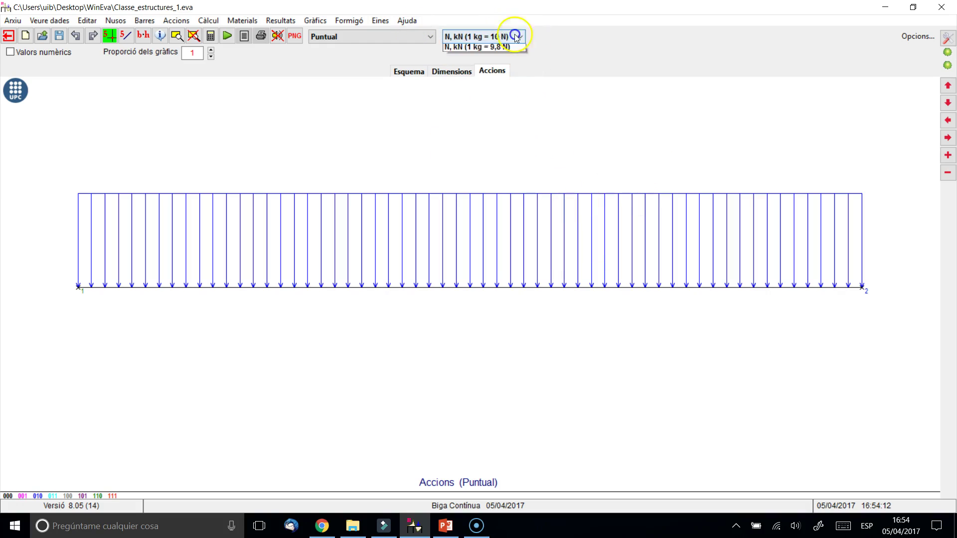
{"action": "left_click", "coordinate": [516, 36]}
{"action": "mouse_move", "coordinate": [505, 48]}
{"action": "left_mouse_down"}
{"action": "mouse_move", "coordinate": [505, 68]}
{"action": "mouse_move", "coordinate": [516, 63]}
{"action": "mouse_move", "coordinate": [506, 72]}
{"action": "mouse_move", "coordinate": [513, 63]}
{"action": "left_mouse_up"}
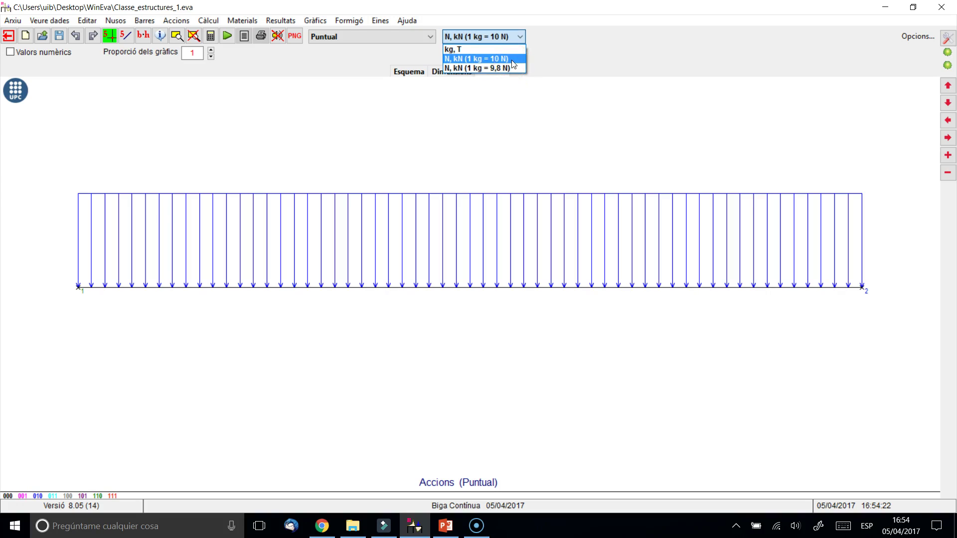
{"action": "left_click", "coordinate": [512, 63]}
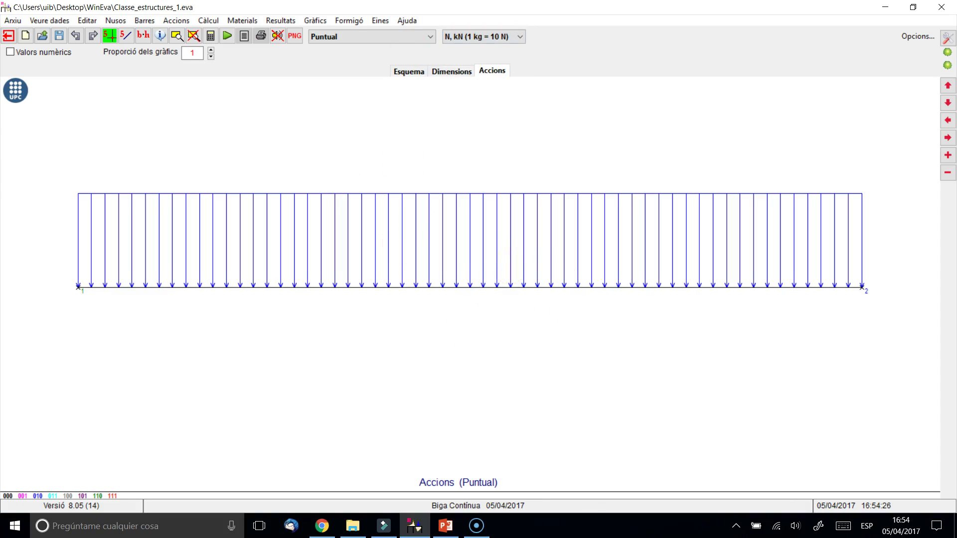
{"action": "left_click", "coordinate": [135, 24]}
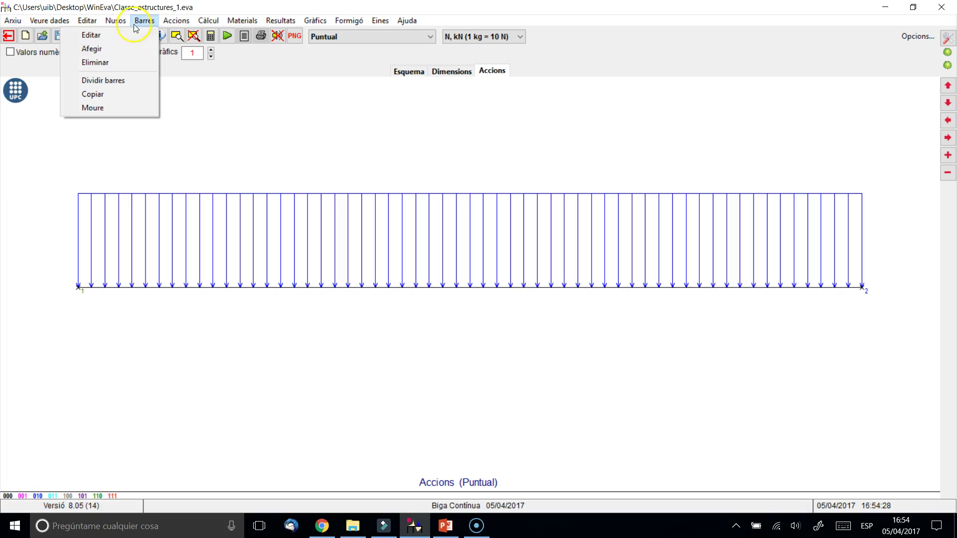
{"action": "mouse_move", "coordinate": [183, 24]}
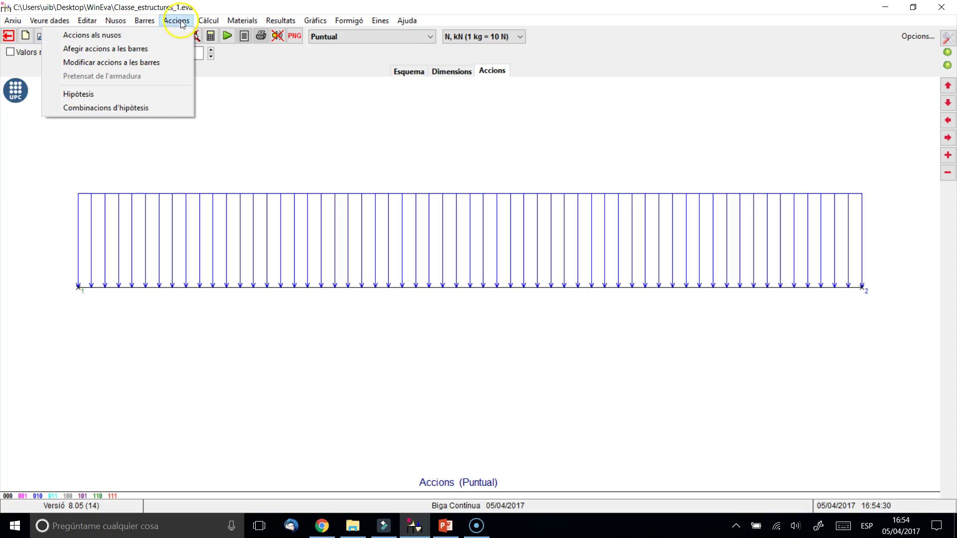
{"action": "left_click", "coordinate": [148, 51]}
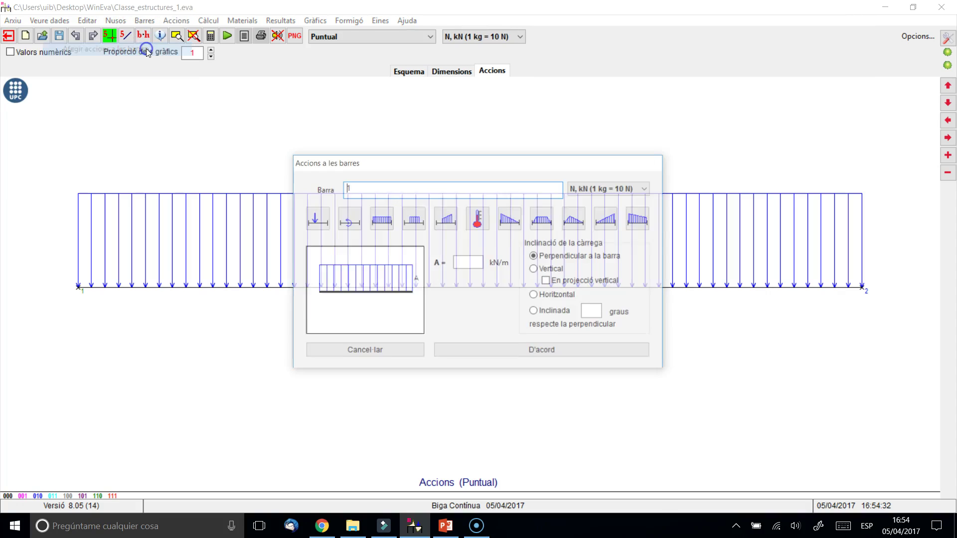
{"action": "left_click", "coordinate": [327, 353]}
Delete the full-length distributed load from bar 1 in the Puntual hypothesis.
{"action": "left_click", "coordinate": [178, 21]}
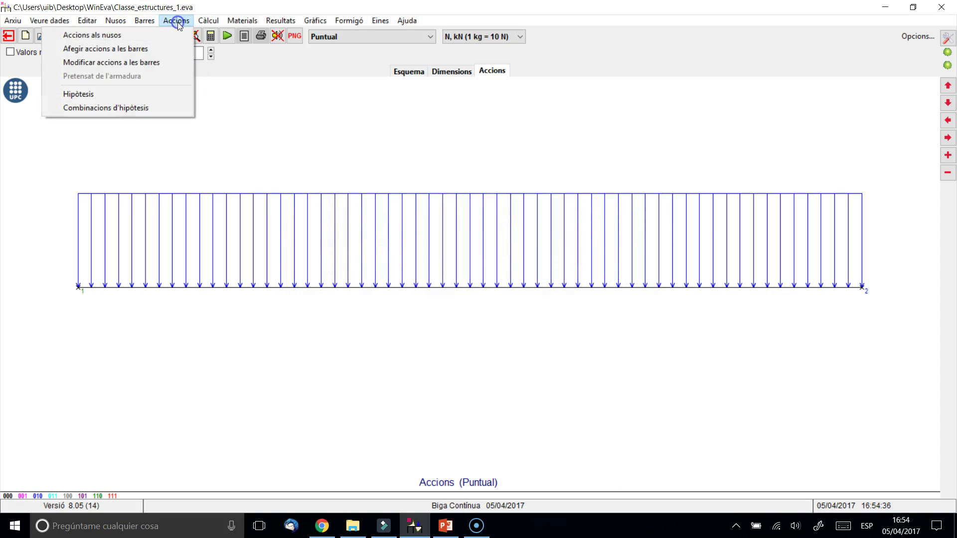
{"action": "left_click", "coordinate": [124, 61]}
{"action": "left_click", "coordinate": [528, 307]}
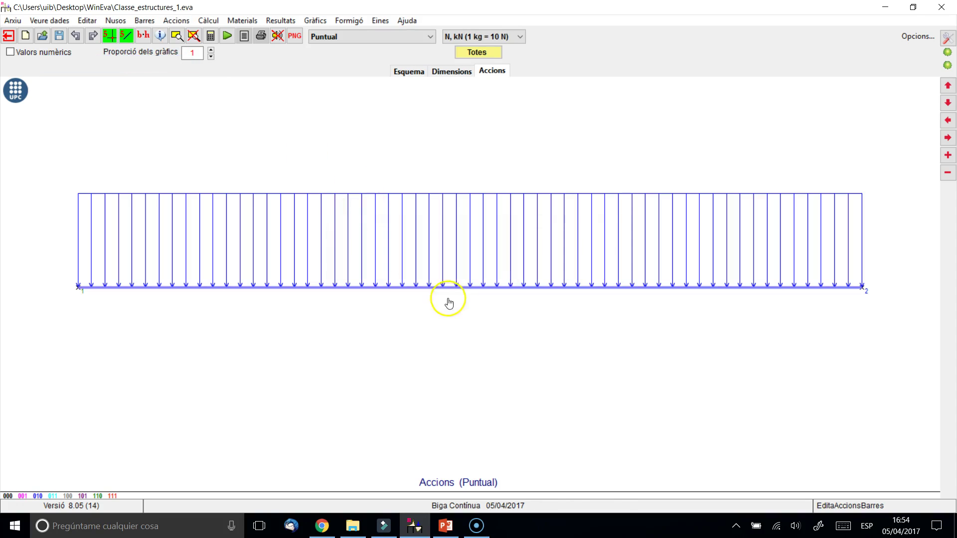
{"action": "left_click", "coordinate": [454, 290]}
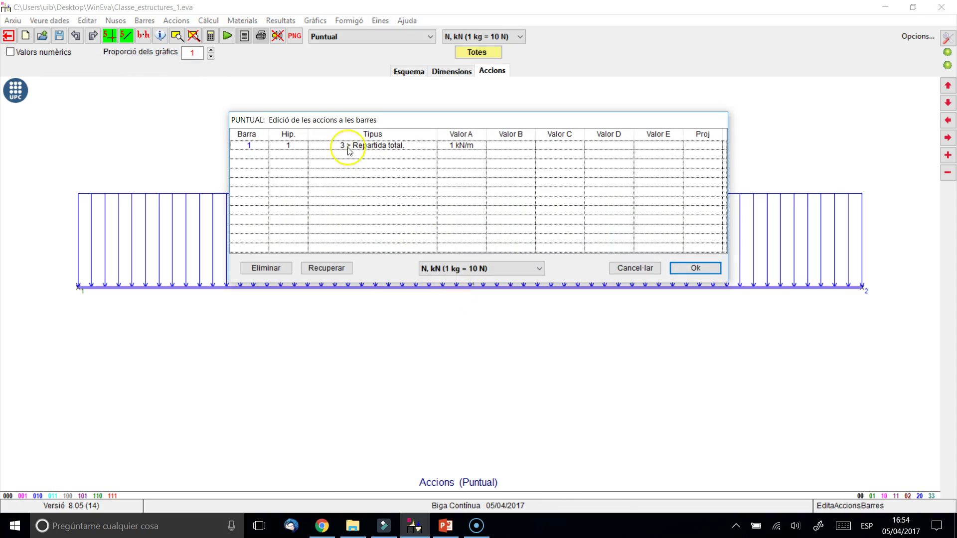
{"action": "left_click", "coordinate": [460, 146]}
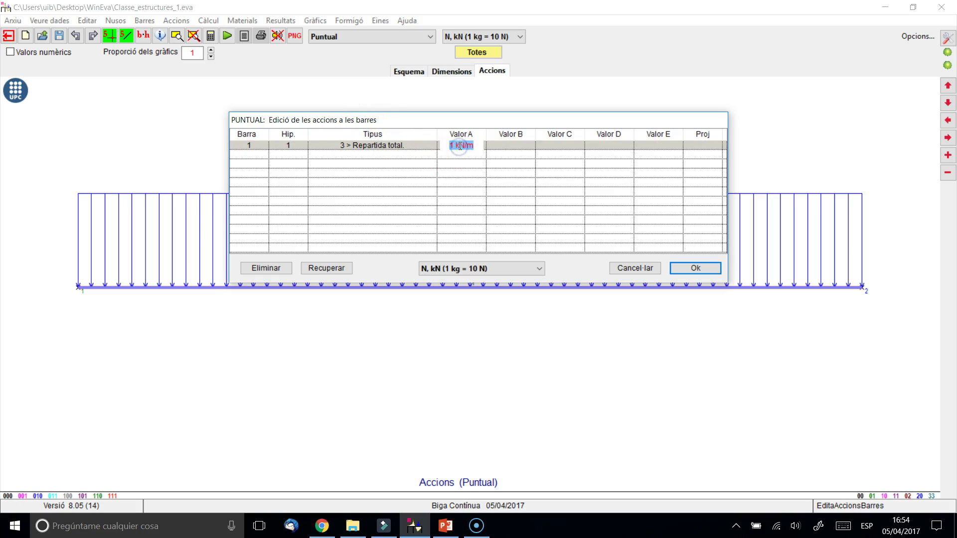
{"action": "left_click", "coordinate": [266, 268]}
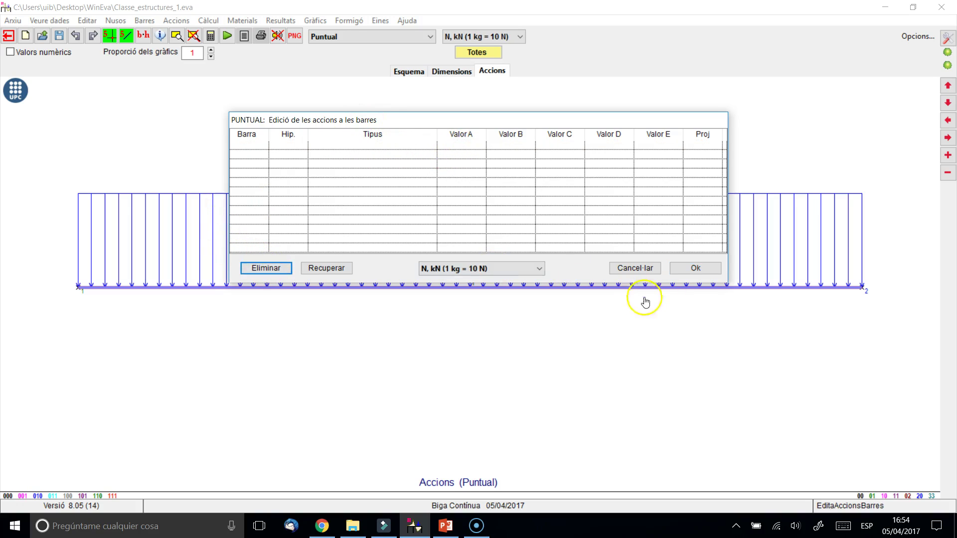
{"action": "left_click", "coordinate": [706, 274]}
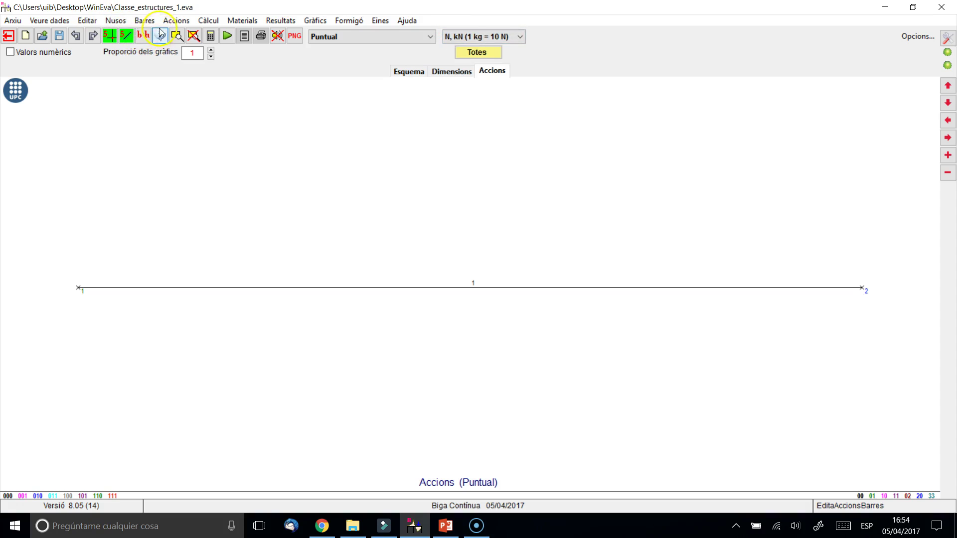
Try to define a 10 kN inclined point load on bar 1, 1 m from its start, in the Puntual hypothesis.
{"action": "left_click", "coordinate": [177, 22]}
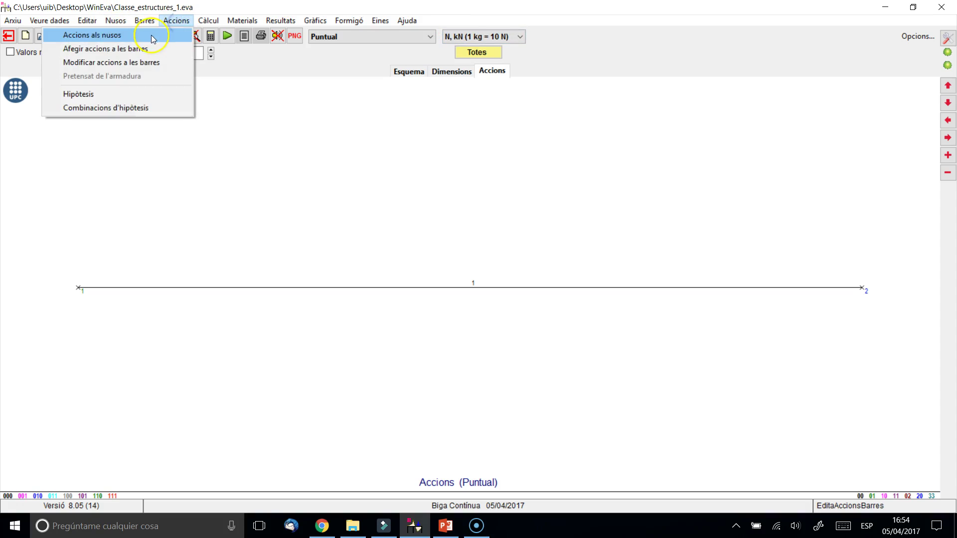
{"action": "left_click", "coordinate": [132, 49]}
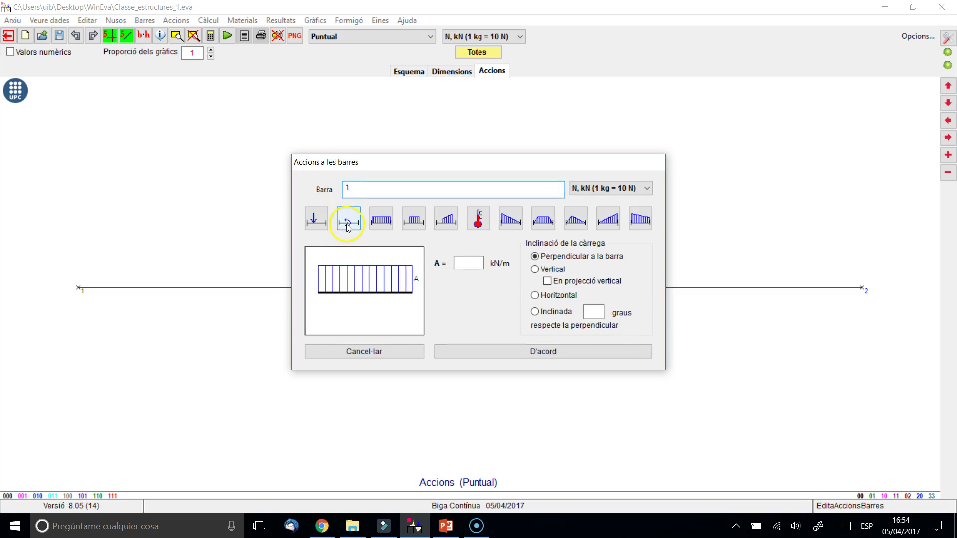
{"action": "left_click", "coordinate": [319, 225]}
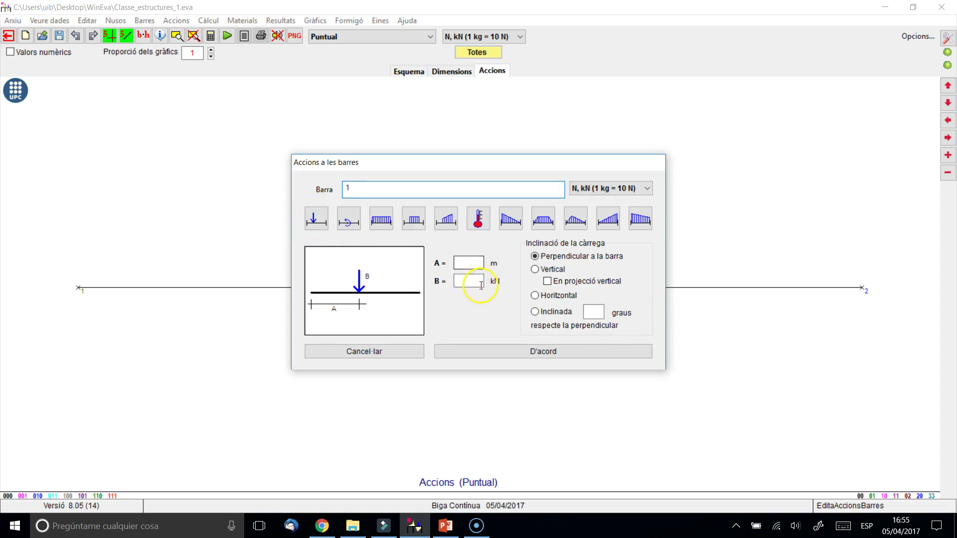
{"action": "left_click", "coordinate": [476, 265]}
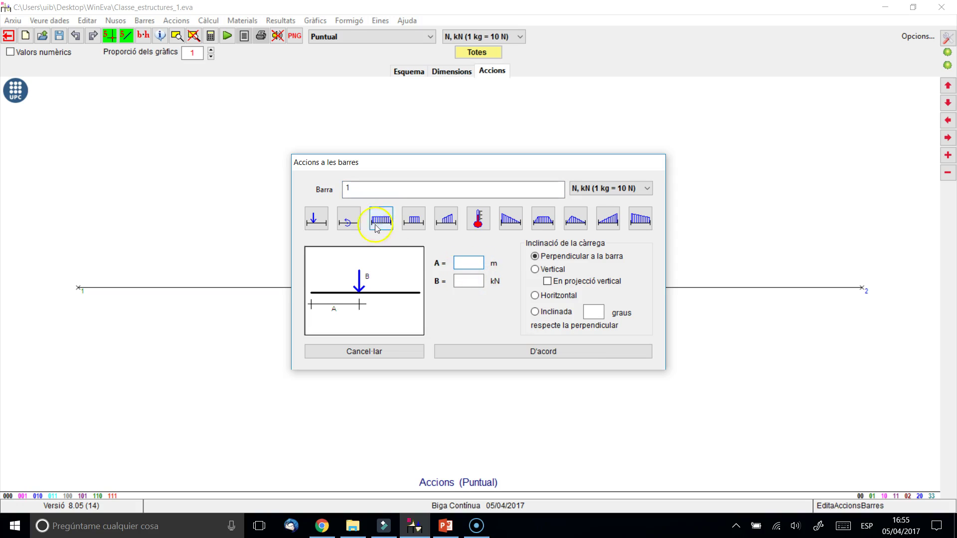
{"action": "type", "text": "1"}
{"action": "key", "text": "Tab"}
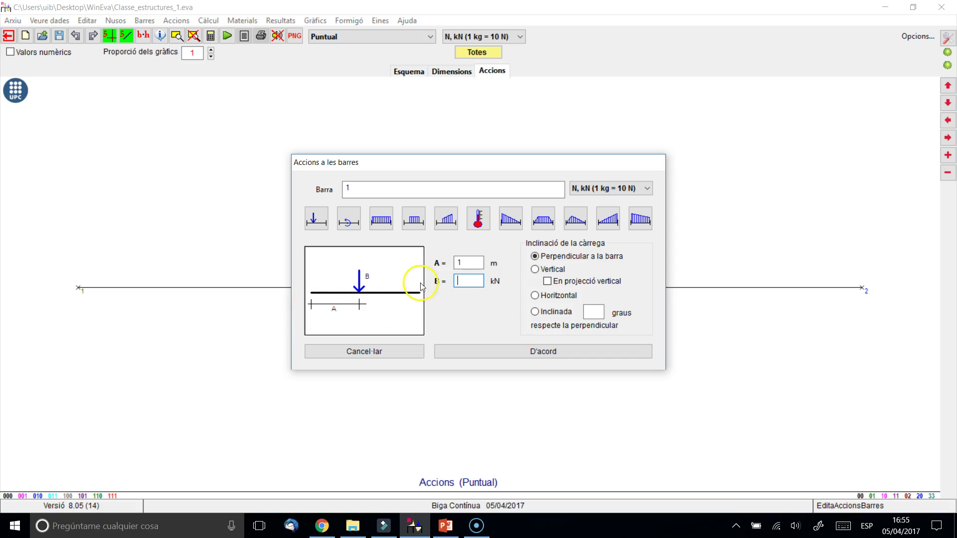
{"action": "type", "text": "10"}
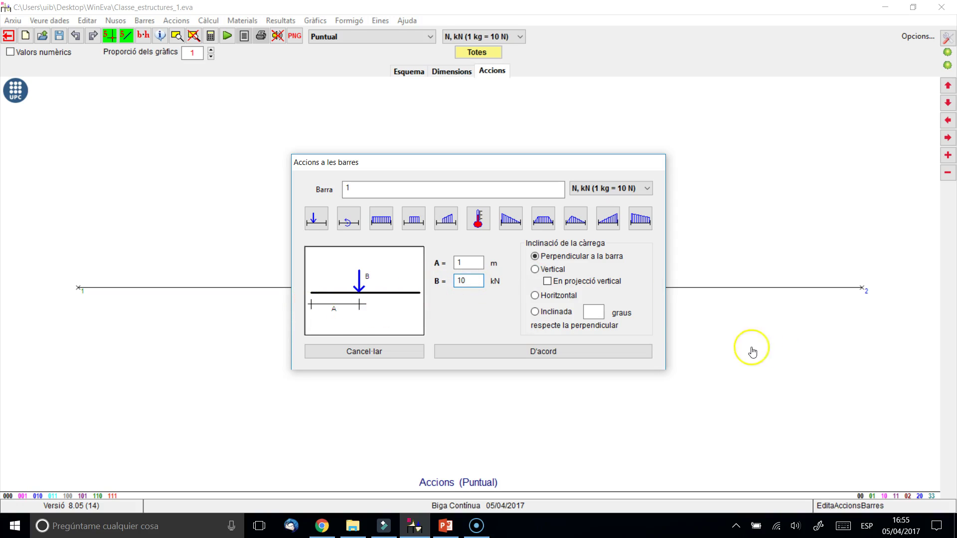
{"action": "left_click", "coordinate": [555, 312]}
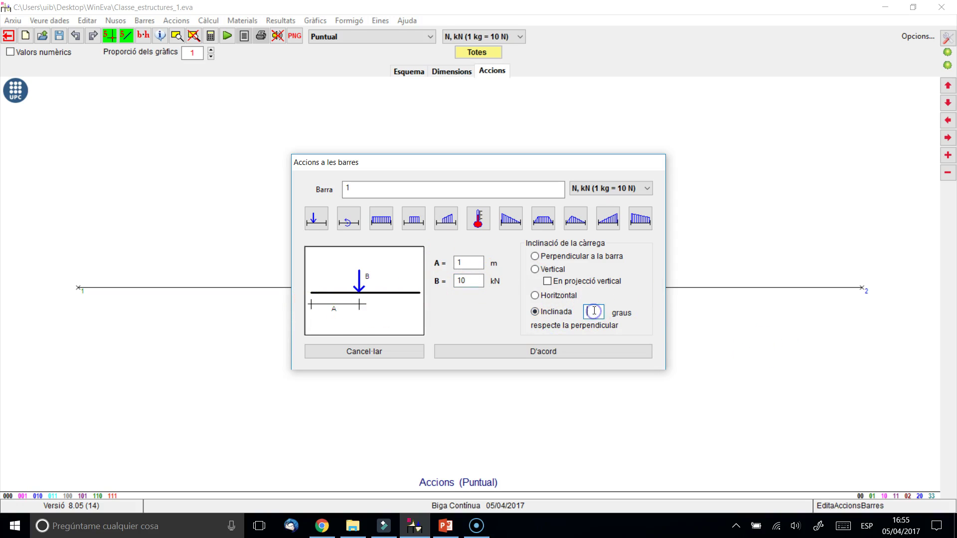
Check the load's angle on the PowerPoint slide and apply the bar load in WinEva with -30 degrees entered.
{"action": "left_click", "coordinate": [419, 527]}
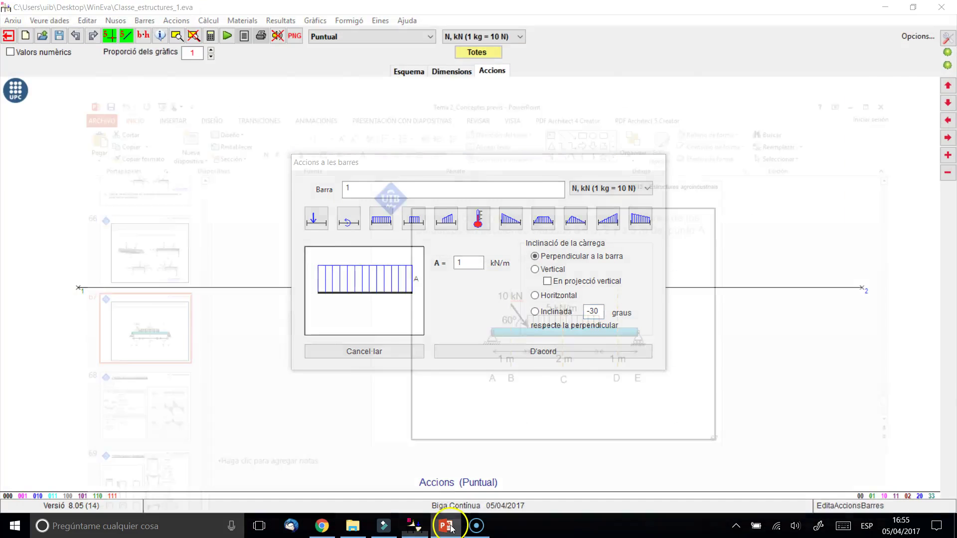
{"action": "left_click", "coordinate": [446, 526]}
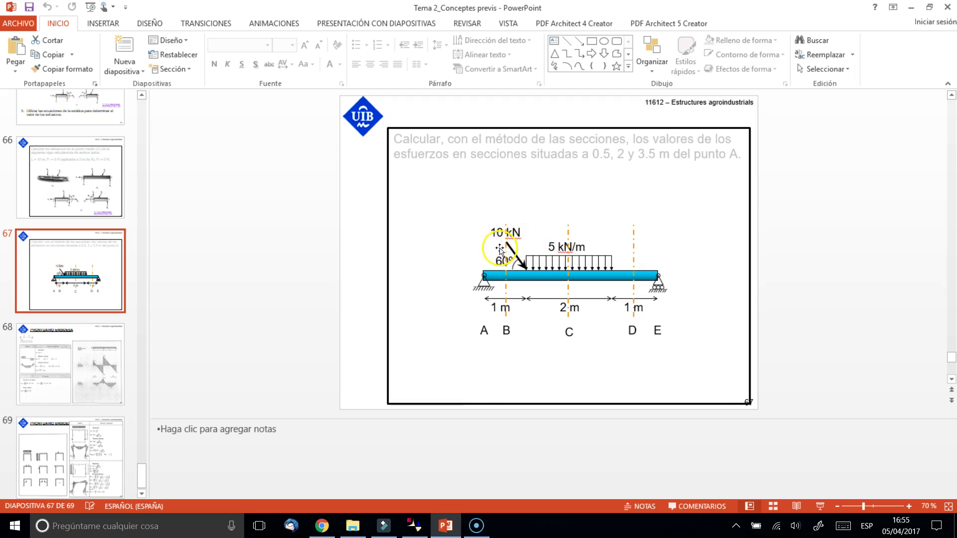
{"action": "left_click", "coordinate": [447, 530]}
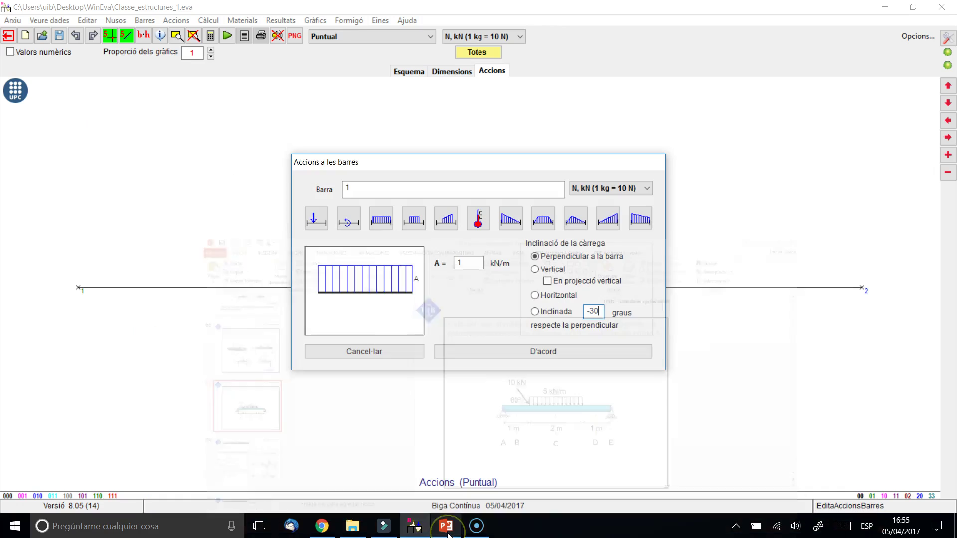
{"action": "left_click", "coordinate": [545, 352]}
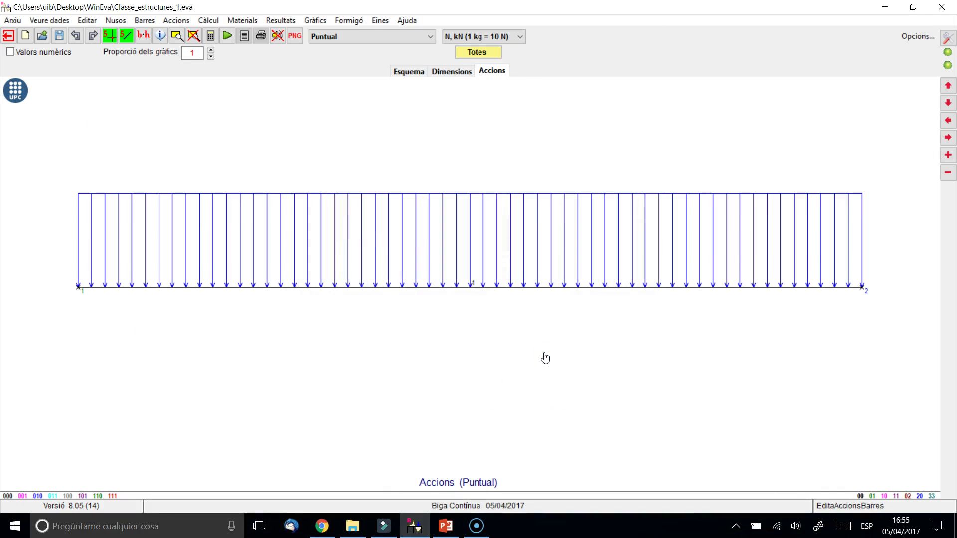
Undo the full-length distributed load just applied to bar 1.
{"action": "left_click", "coordinate": [216, 19]}
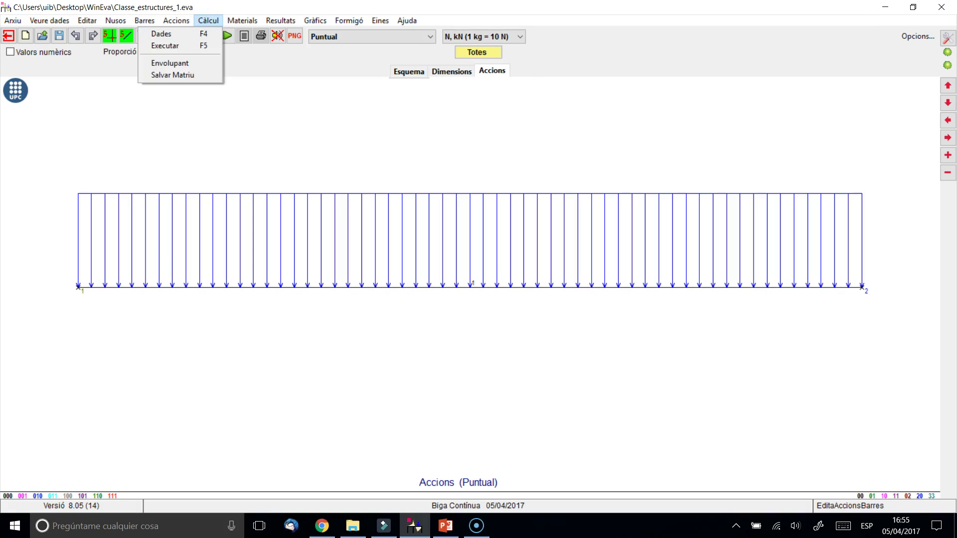
{"action": "left_click", "coordinate": [161, 33]}
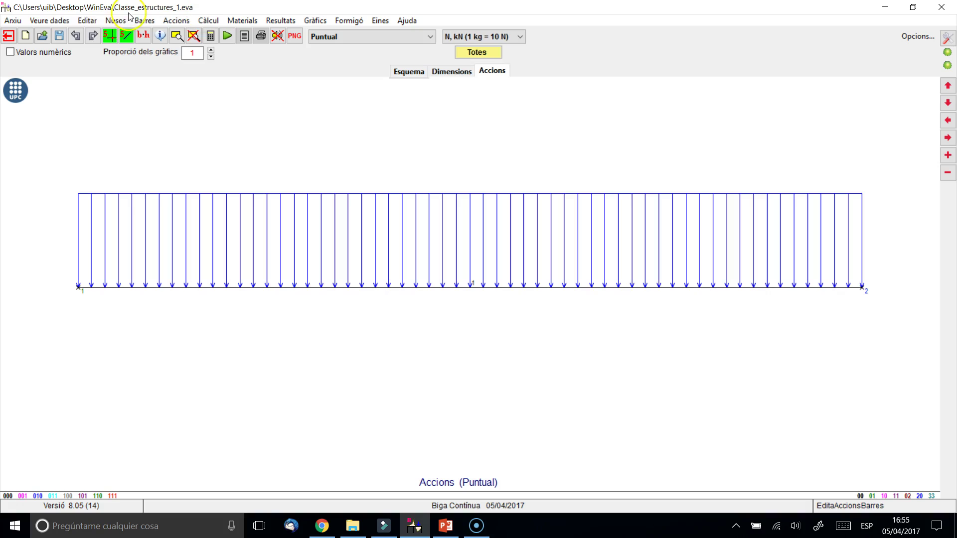
{"action": "left_click", "coordinate": [75, 37]}
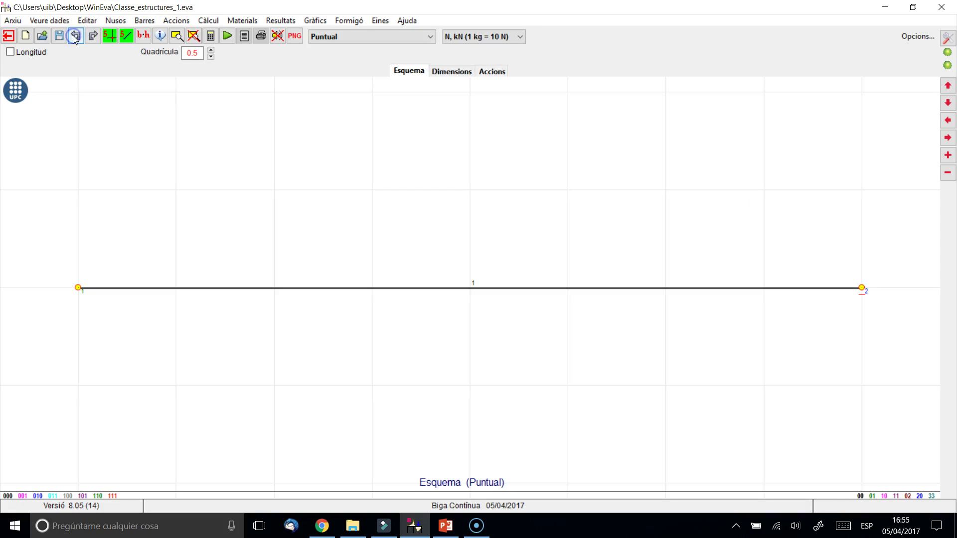
Define a 10 kN inclined point load on bar 1, 1 m from its start, in the Puntual hypothesis.
{"action": "left_click", "coordinate": [145, 20]}
{"action": "left_click", "coordinate": [165, 22]}
{"action": "left_click", "coordinate": [147, 23]}
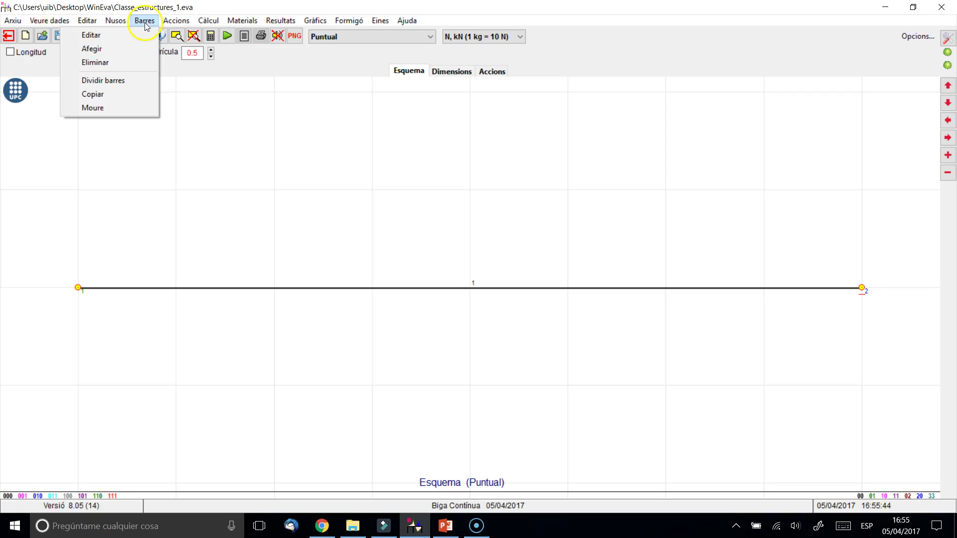
{"action": "left_click", "coordinate": [134, 49]}
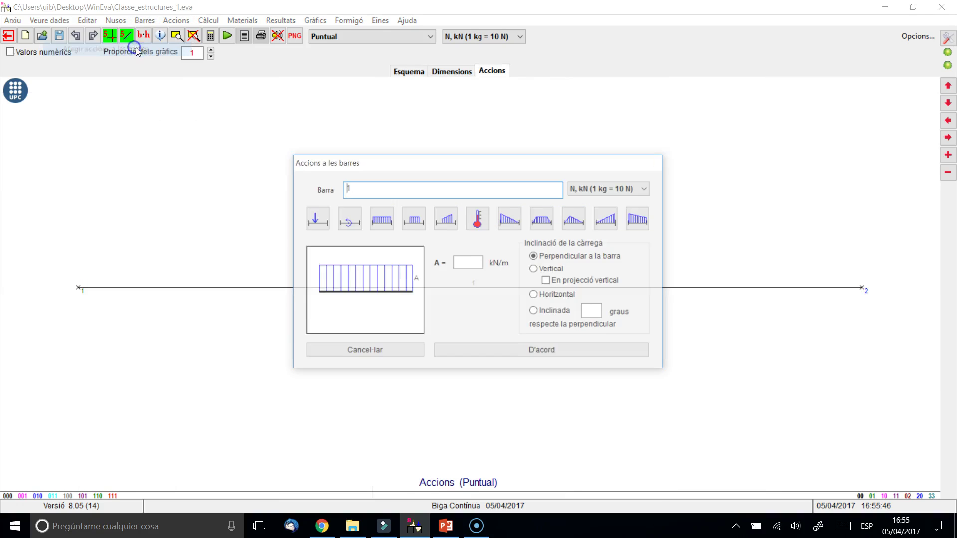
{"action": "left_click", "coordinate": [318, 218]}
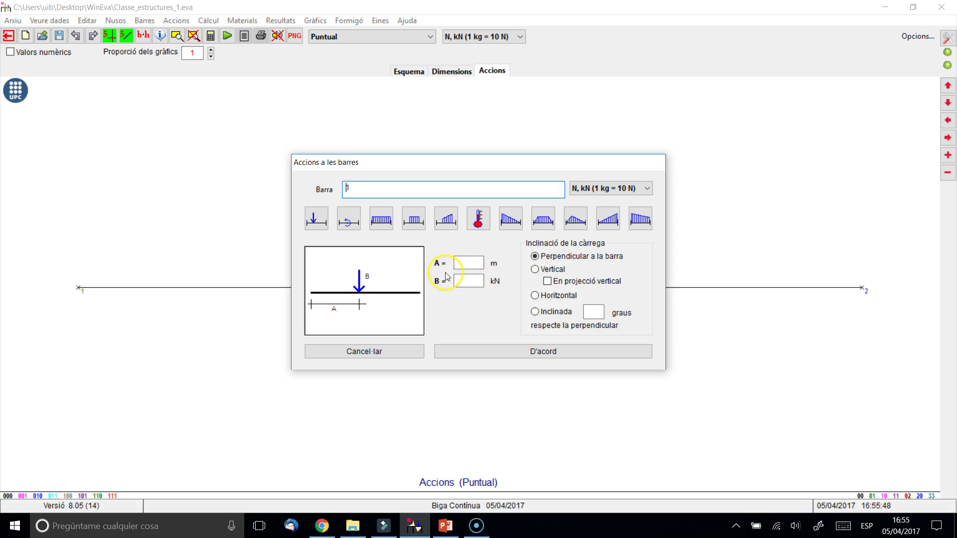
{"action": "left_click", "coordinate": [535, 312]}
{"action": "left_click", "coordinate": [470, 261]}
{"action": "type", "text": "1"}
{"action": "left_click", "coordinate": [474, 282]}
{"action": "type", "text": "10"}
Apply the point load with an inclination of -30 degrees from the perpendicular and display its numeric value on the beam.
{"action": "left_click", "coordinate": [596, 310]}
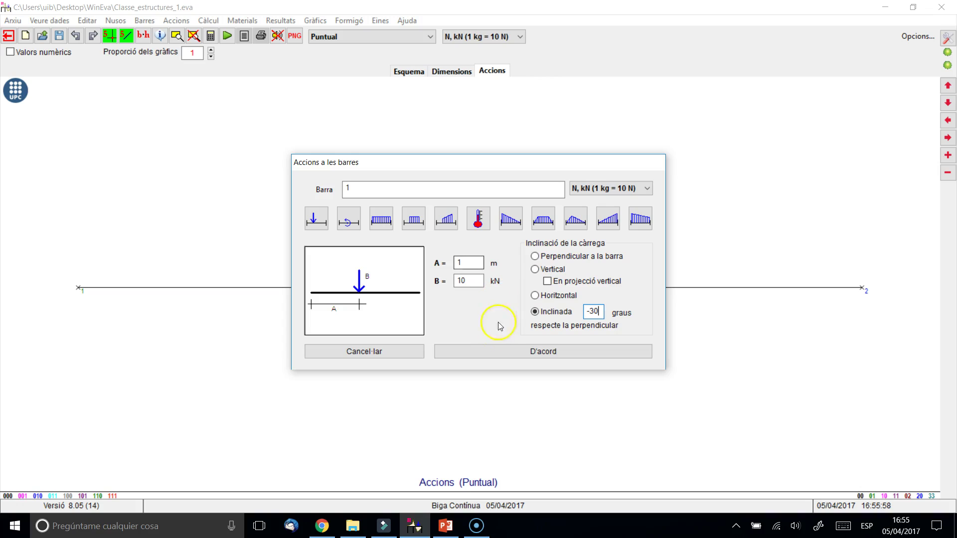
{"action": "left_click", "coordinate": [516, 352]}
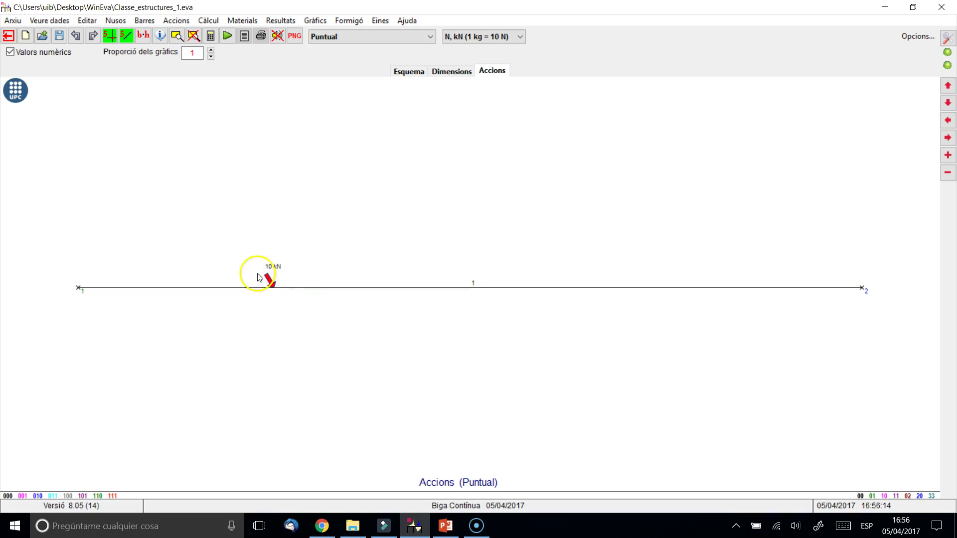
{"action": "left_click", "coordinate": [37, 51]}
{"action": "left_click", "coordinate": [37, 52]}
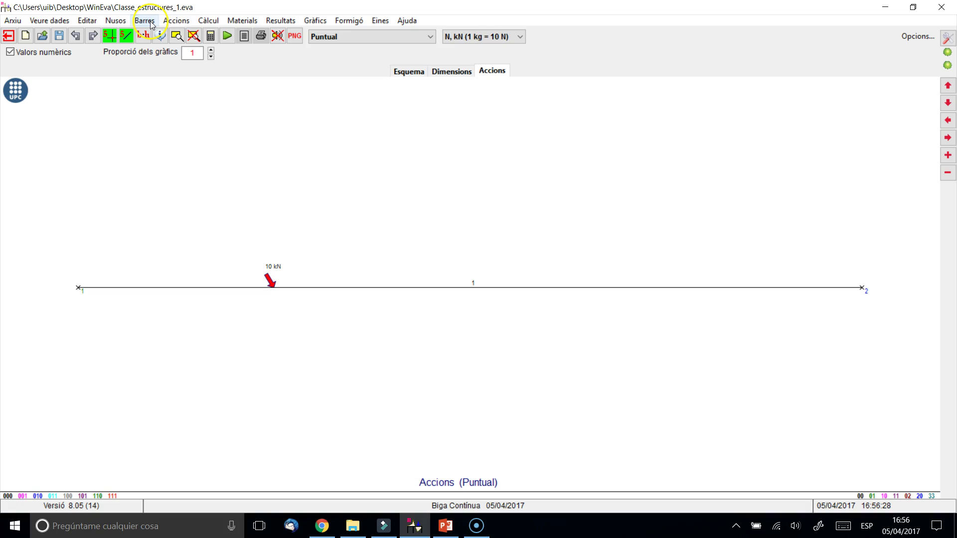
{"action": "left_click", "coordinate": [173, 21]}
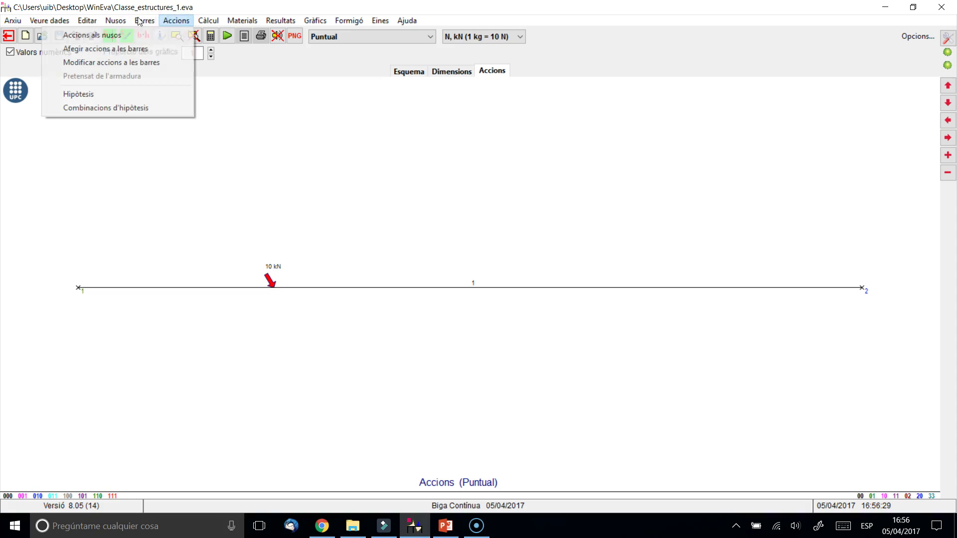
{"action": "left_click", "coordinate": [143, 49]}
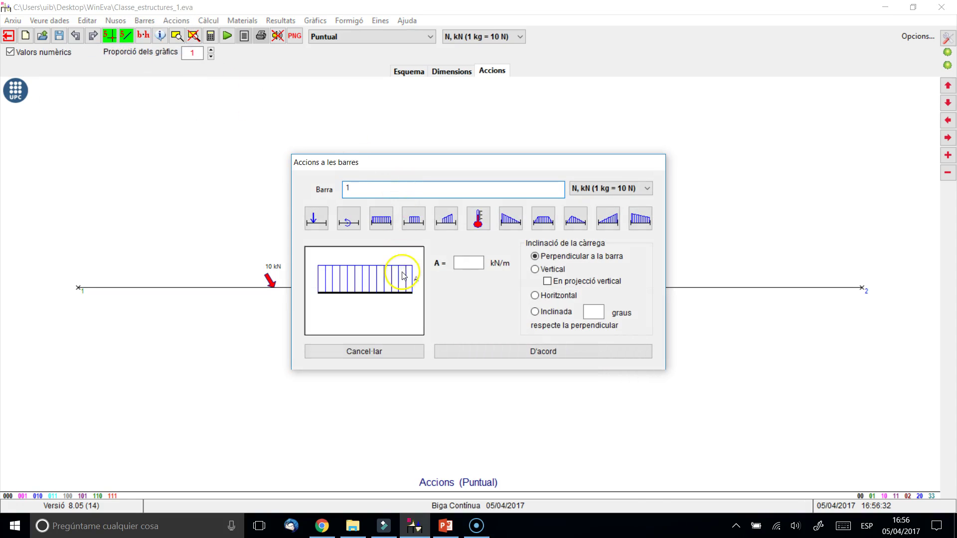
{"action": "left_click", "coordinate": [417, 223]}
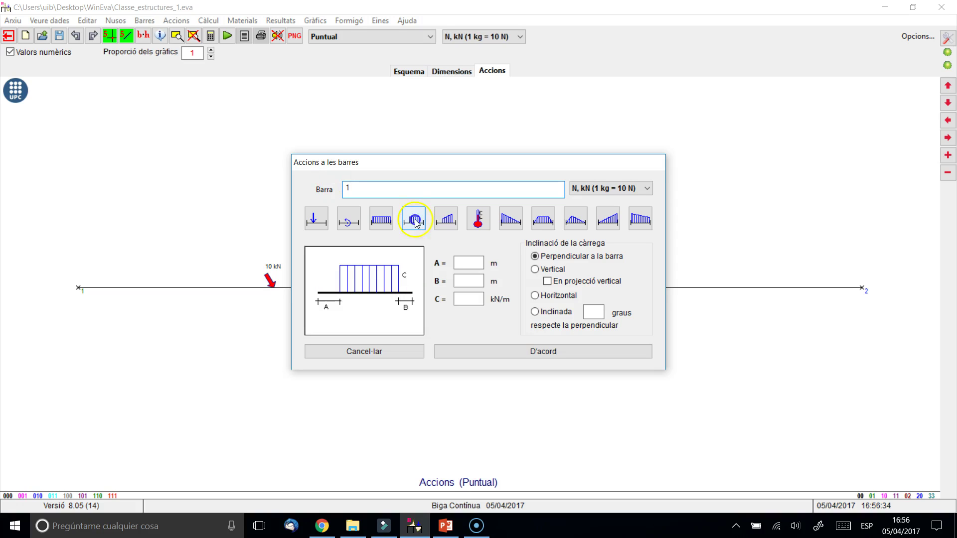
{"action": "left_click", "coordinate": [417, 225]}
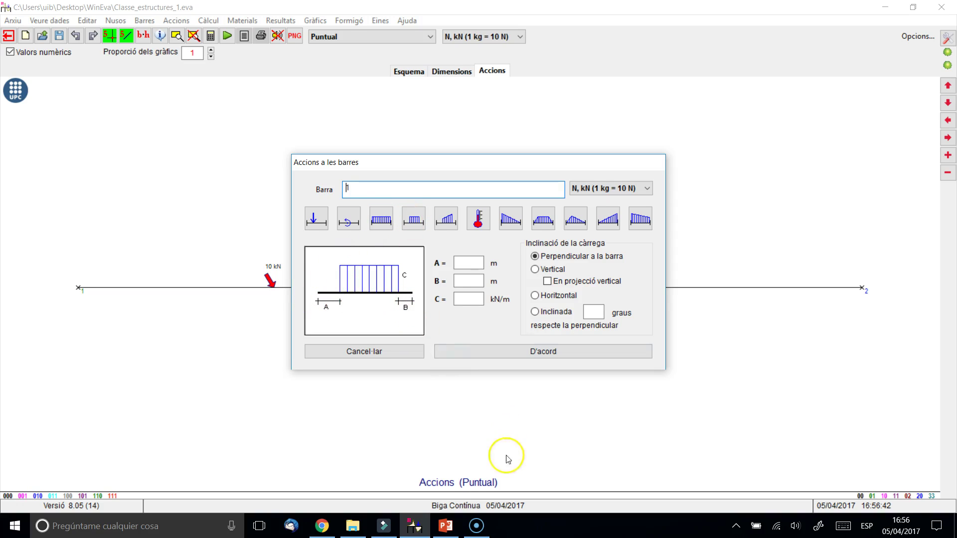
{"action": "left_click", "coordinate": [446, 527]}
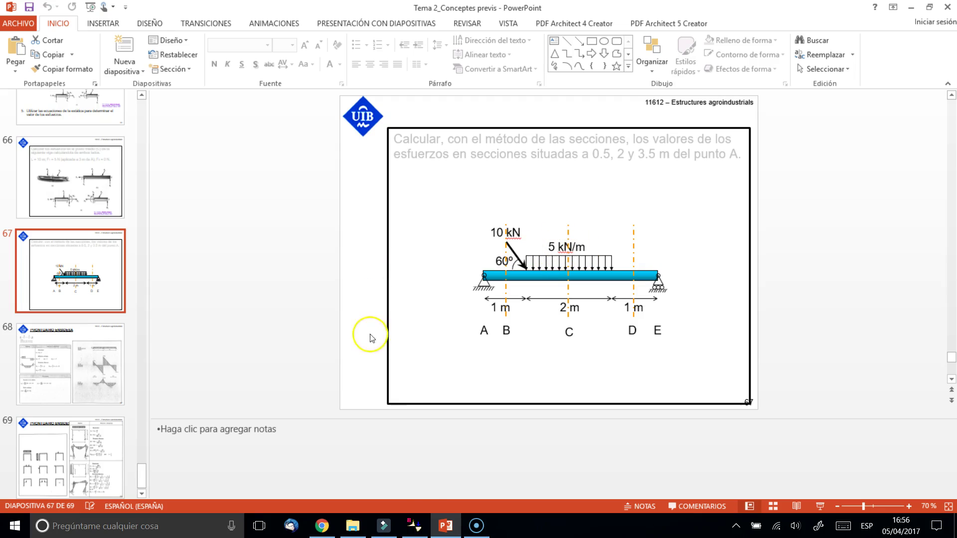
{"action": "mouse_move", "coordinate": [447, 532]}
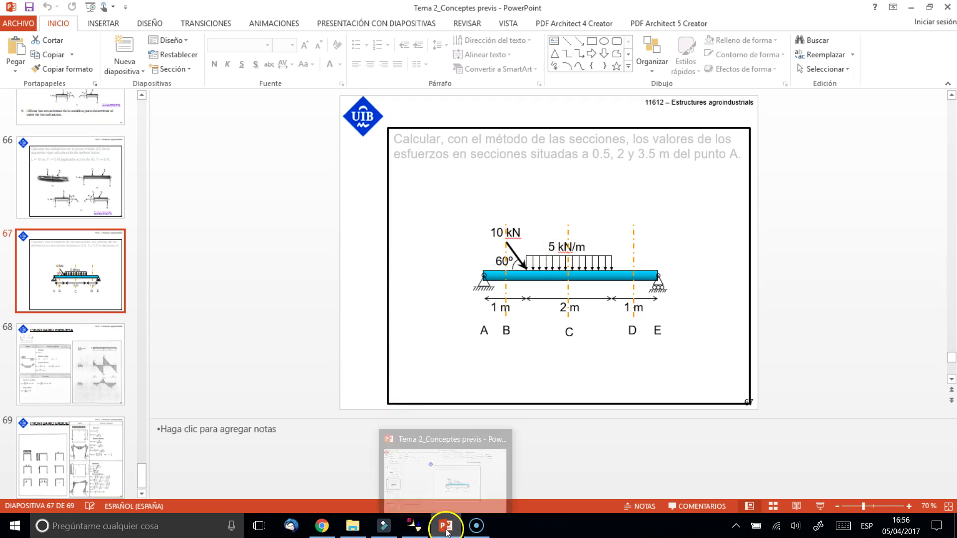
{"action": "left_click", "coordinate": [414, 526]}
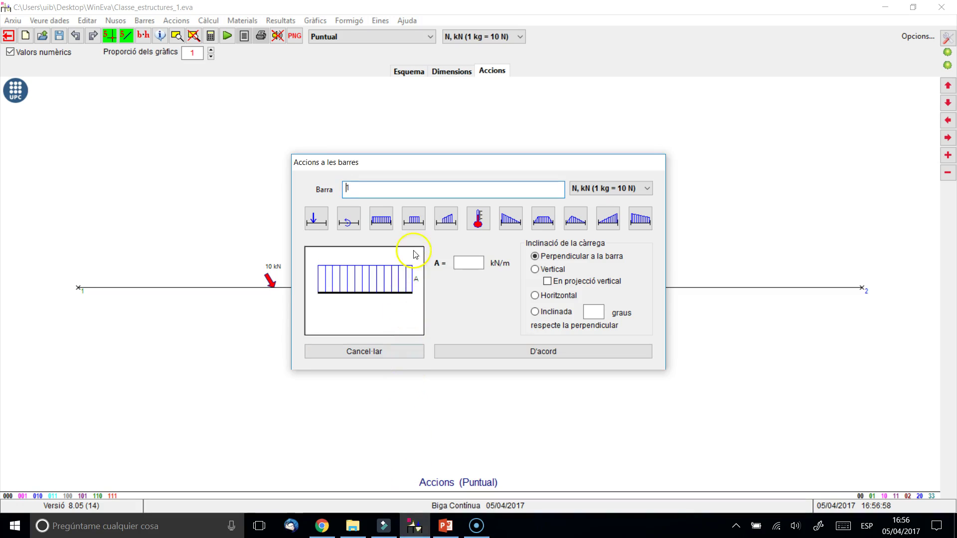
{"action": "left_click", "coordinate": [420, 221]}
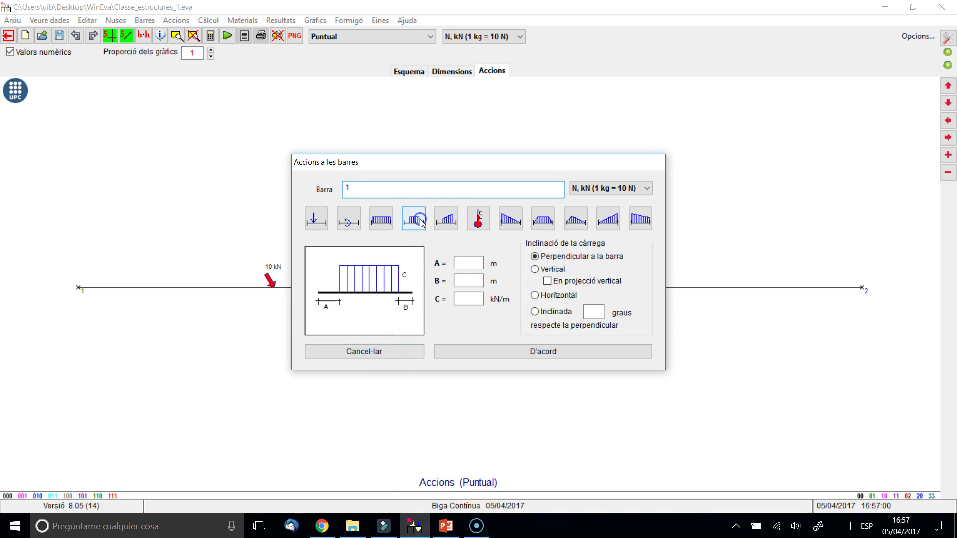
{"action": "left_click", "coordinate": [474, 262]}
{"action": "key", "text": "Tab"}
{"action": "type", "text": "1"}
{"action": "key", "text": "Tab"}
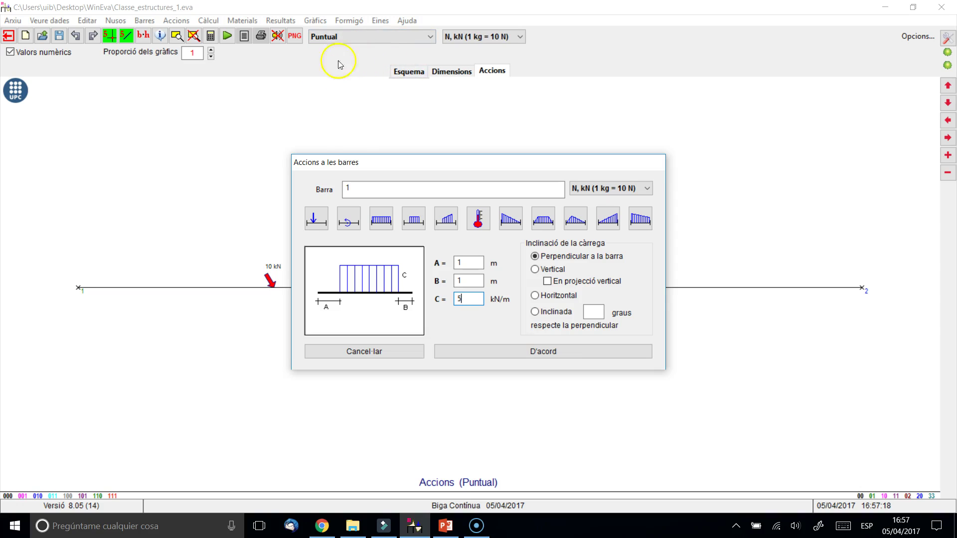
{"action": "left_click", "coordinate": [397, 349]}
Add a 5 kN/m perpendicular partial distributed load to bar 1 in the Repartida hypothesis, offset 1 m from each end.
{"action": "left_click", "coordinate": [429, 36]}
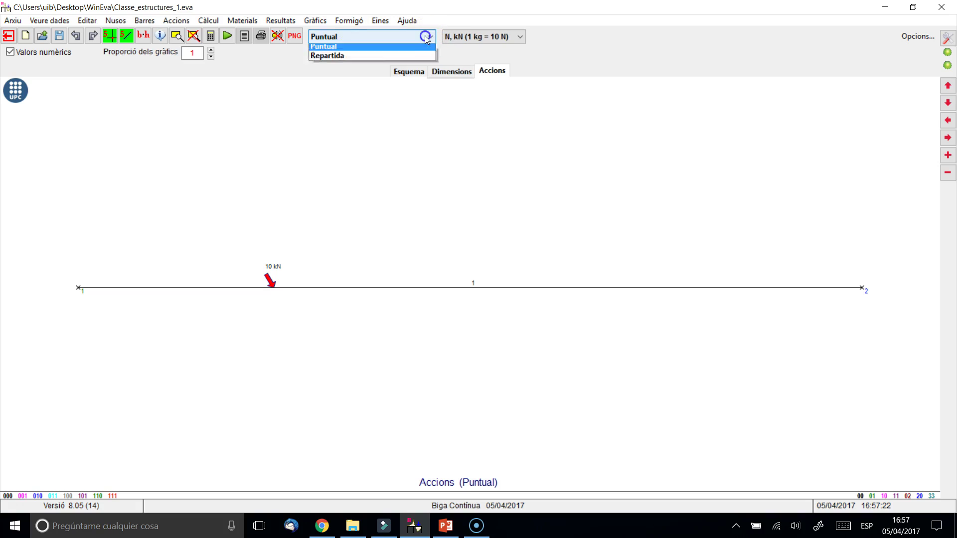
{"action": "left_click", "coordinate": [391, 59]}
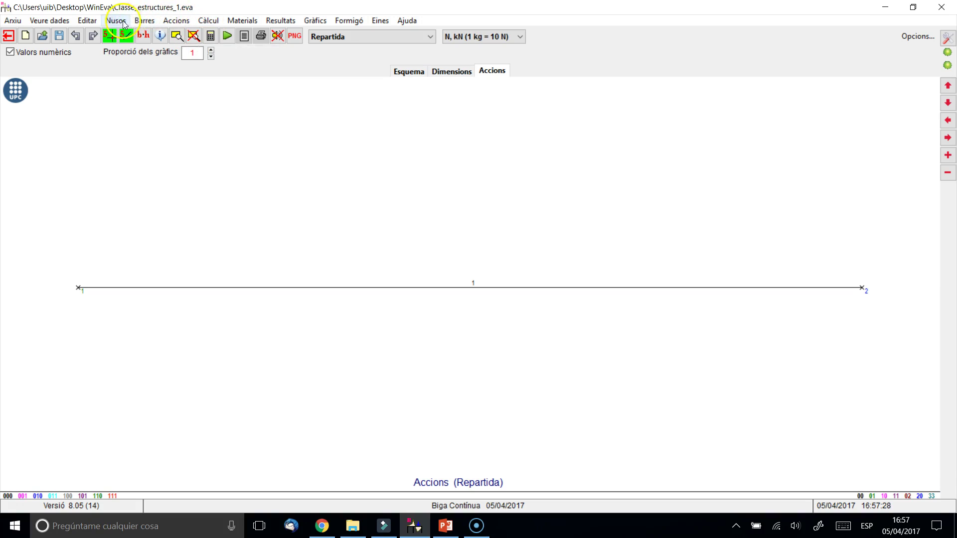
{"action": "left_click", "coordinate": [176, 20]}
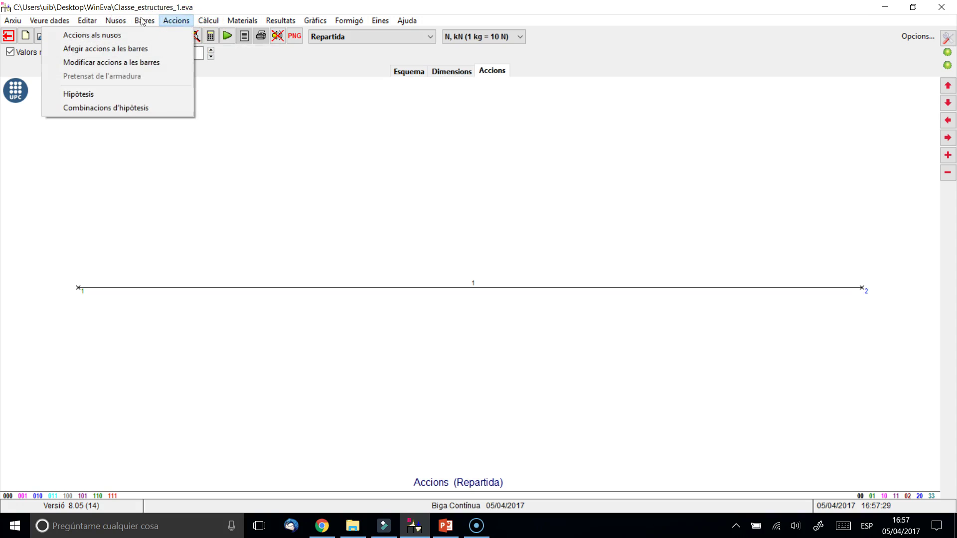
{"action": "left_click", "coordinate": [137, 49]}
{"action": "left_click", "coordinate": [420, 226]}
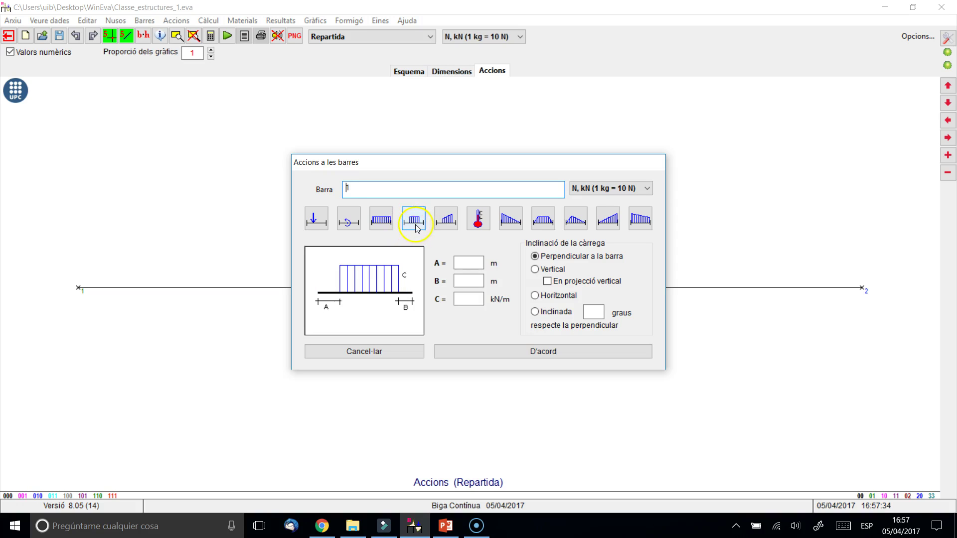
{"action": "left_click", "coordinate": [472, 265]}
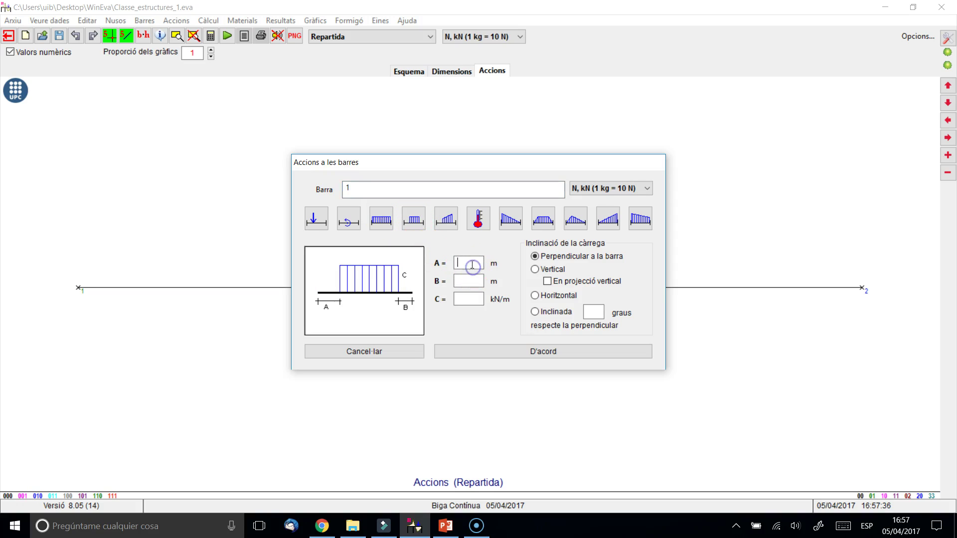
{"action": "left_click", "coordinate": [479, 280]}
{"action": "left_click", "coordinate": [472, 302]}
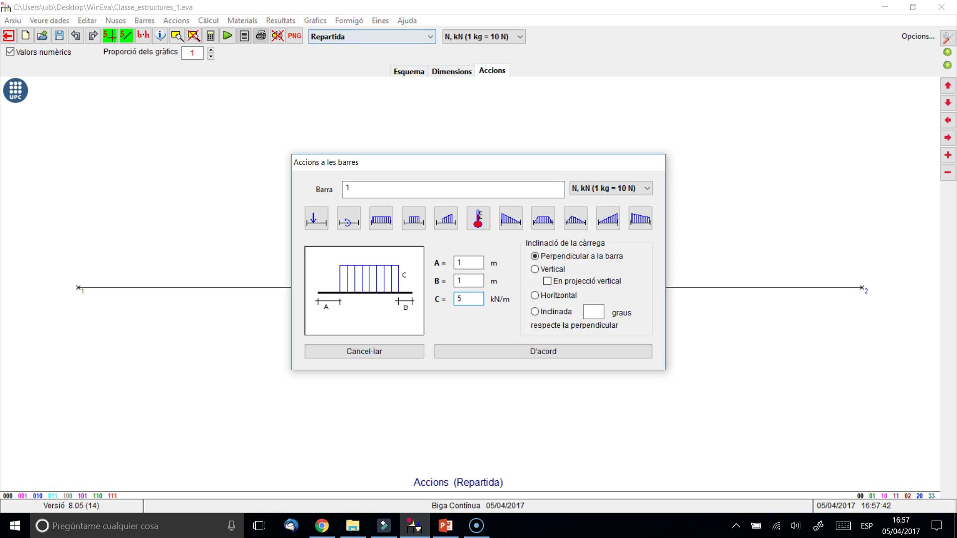
{"action": "left_click", "coordinate": [552, 351]}
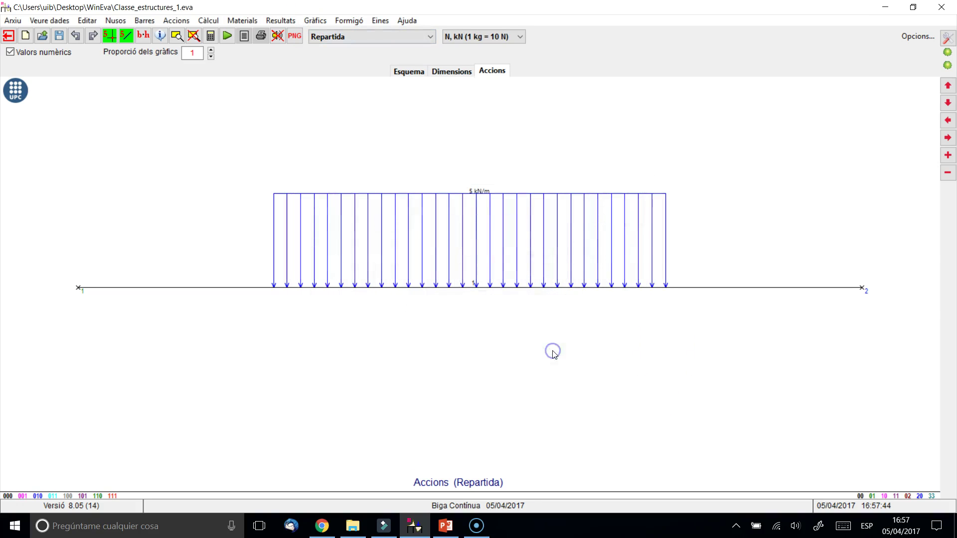
Review the loads of the Repartida and Puntual hypotheses, ending on Puntual, and save the structure file.
{"action": "left_click", "coordinate": [419, 36]}
{"action": "left_click", "coordinate": [398, 48]}
{"action": "left_click", "coordinate": [397, 38]}
{"action": "left_click", "coordinate": [397, 59]}
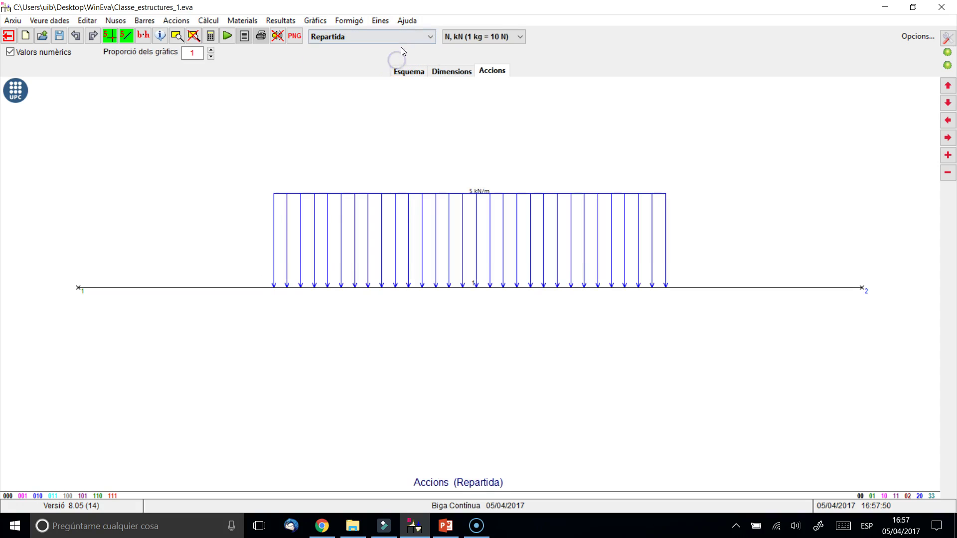
{"action": "left_click", "coordinate": [396, 38]}
{"action": "left_click", "coordinate": [395, 48]}
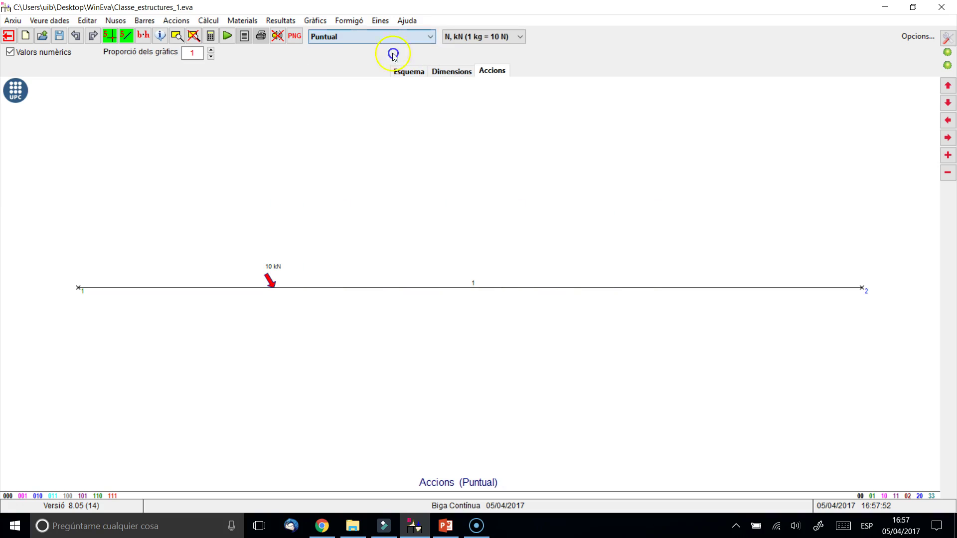
{"action": "left_click", "coordinate": [59, 36]}
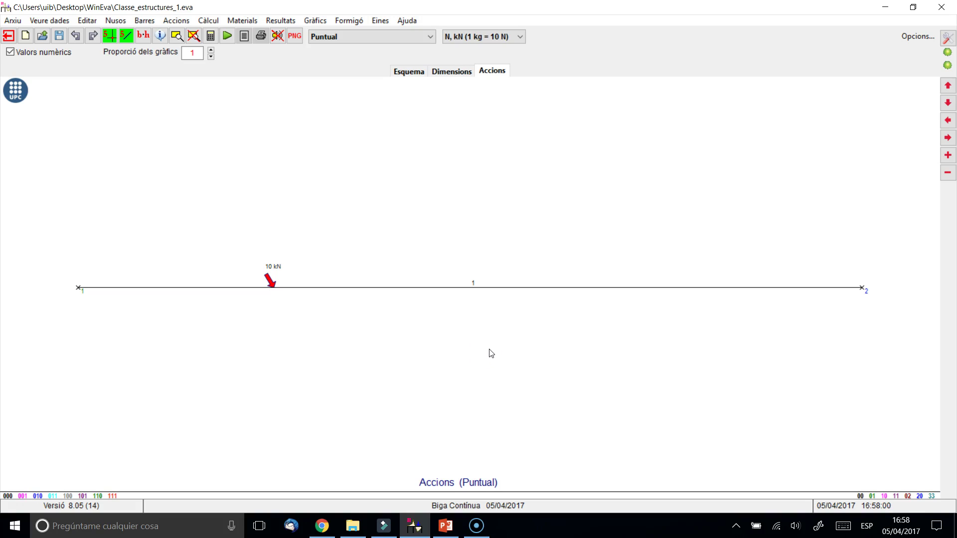
Check the beam exercise's combined loads on the PowerPoint slide and return to WinEva.
{"action": "left_click", "coordinate": [419, 527]}
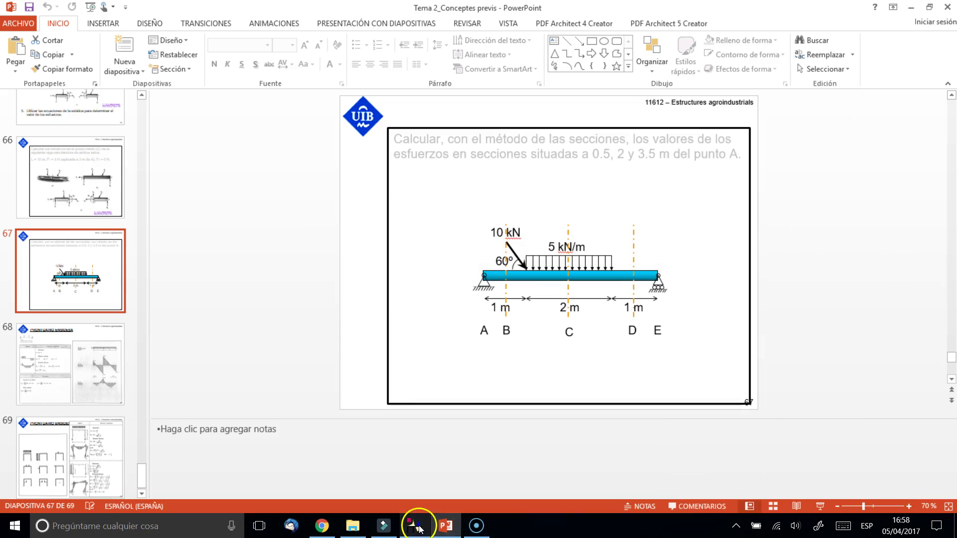
{"action": "left_click", "coordinate": [456, 530]}
{"action": "left_click", "coordinate": [445, 526]}
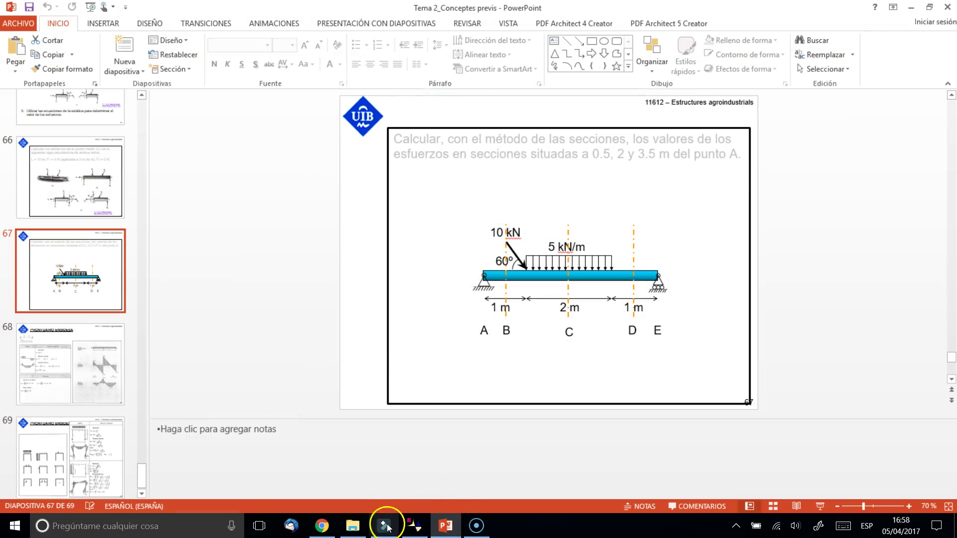
{"action": "left_click", "coordinate": [415, 526]}
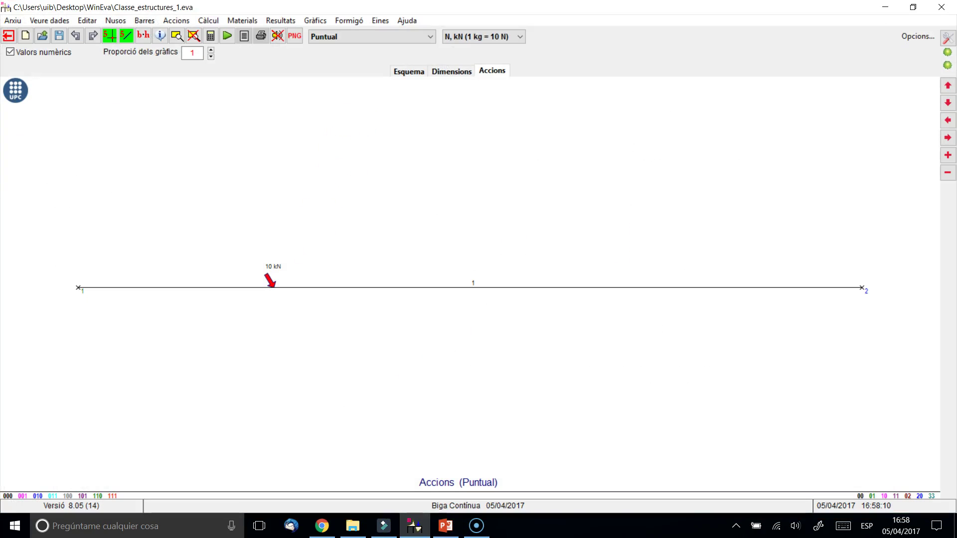
Add one hypothesis combination with a coefficient of 1 for both the Puntual and Repartid hypotheses.
{"action": "left_click", "coordinate": [175, 21]}
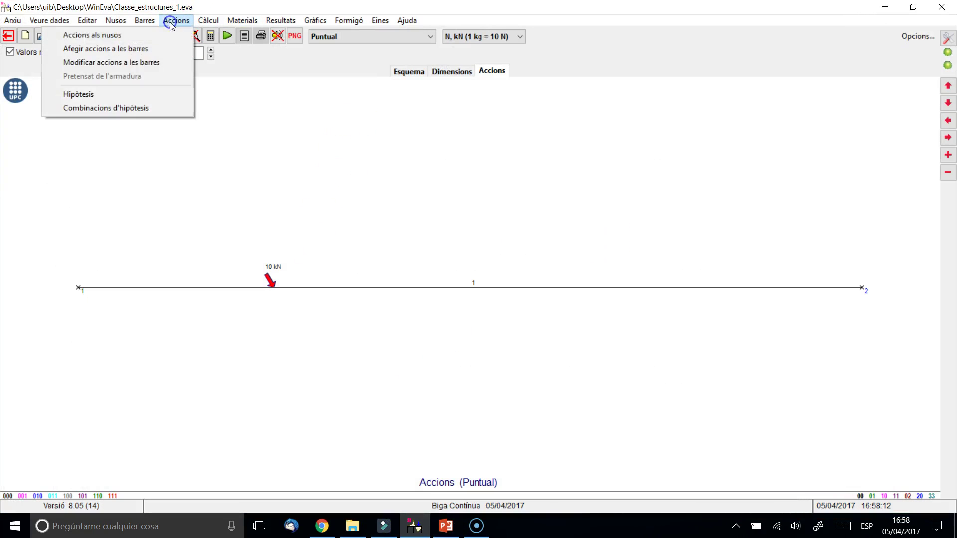
{"action": "left_click", "coordinate": [119, 108]}
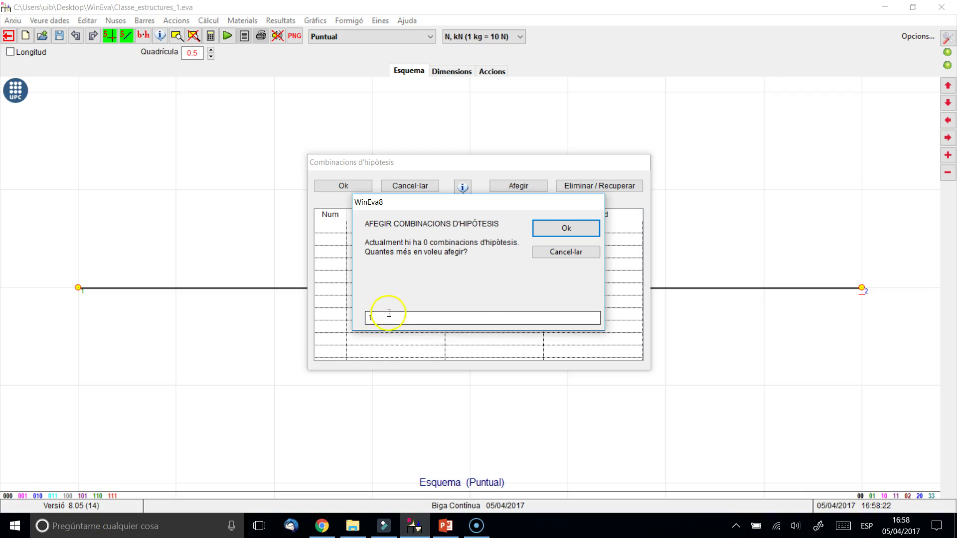
{"action": "left_click", "coordinate": [564, 229]}
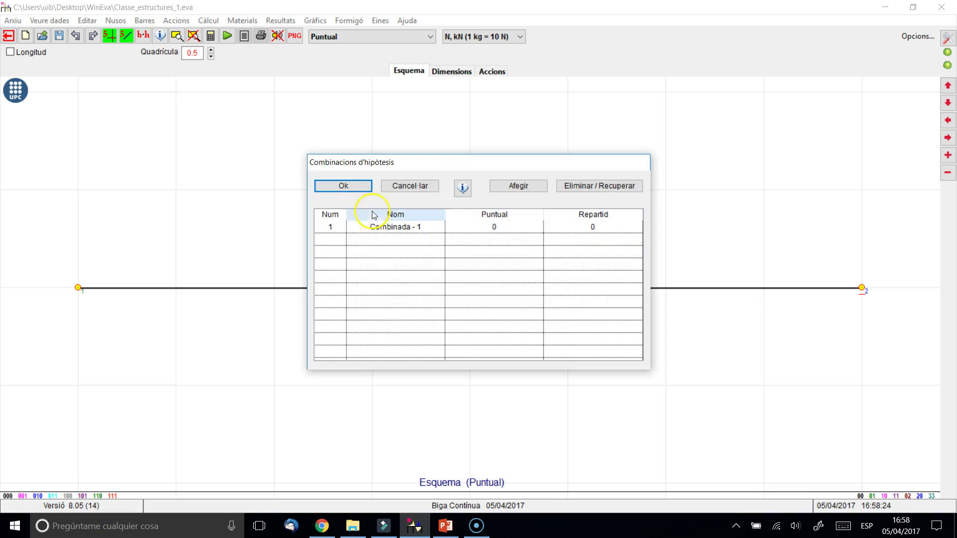
{"action": "left_click", "coordinate": [504, 227]}
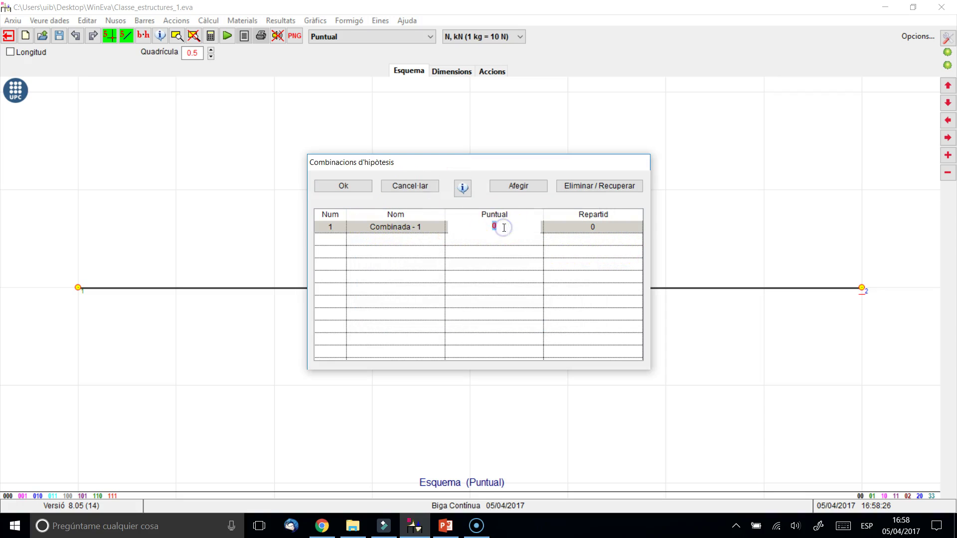
{"action": "left_click", "coordinate": [599, 230]}
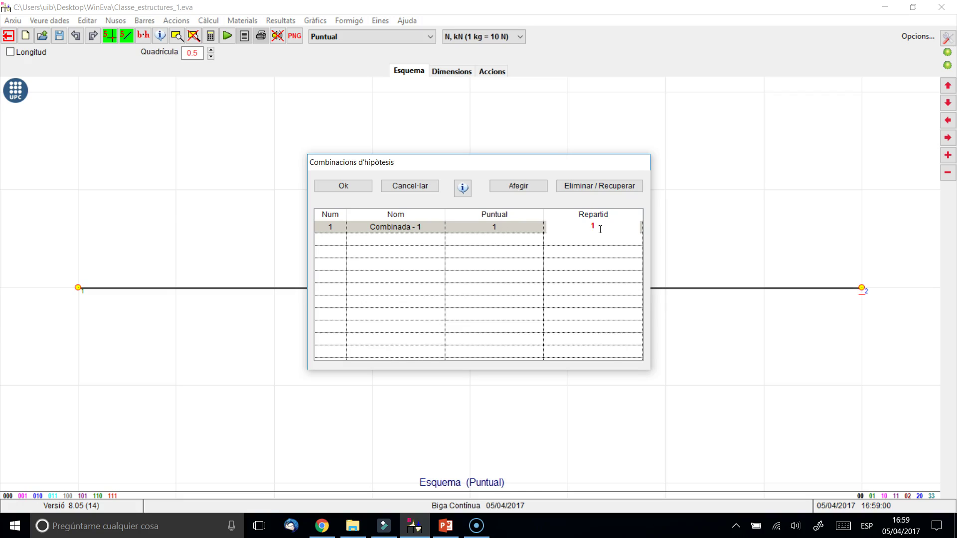
{"action": "left_click", "coordinate": [343, 189]}
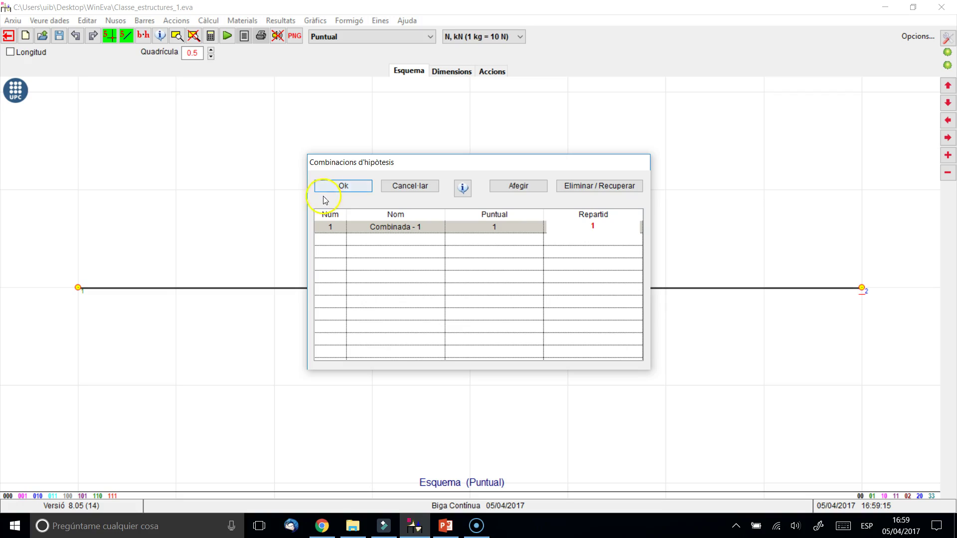
{"action": "left_click", "coordinate": [352, 187]}
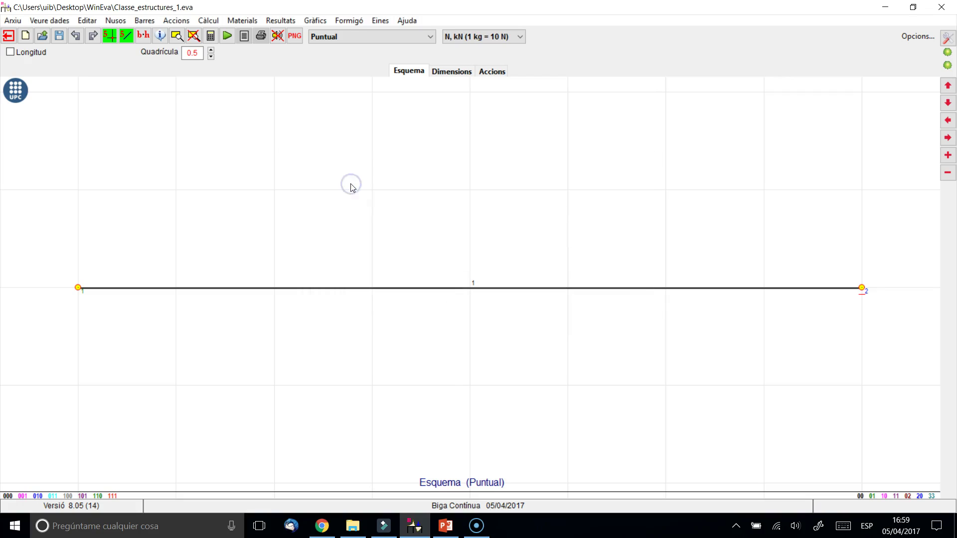
{"action": "left_click", "coordinate": [342, 163]}
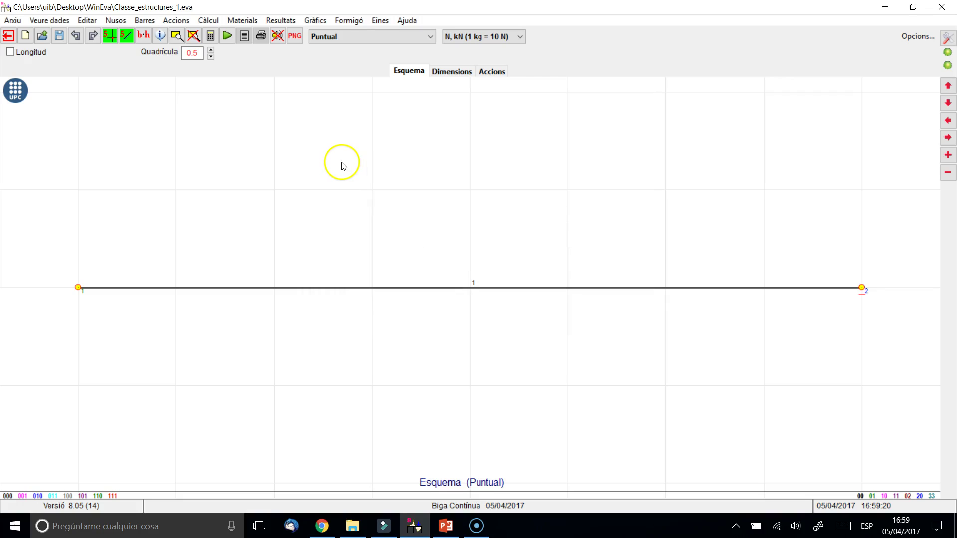
Hide the node numbers and the bar number on the beam diagram.
{"action": "left_click", "coordinate": [109, 37]}
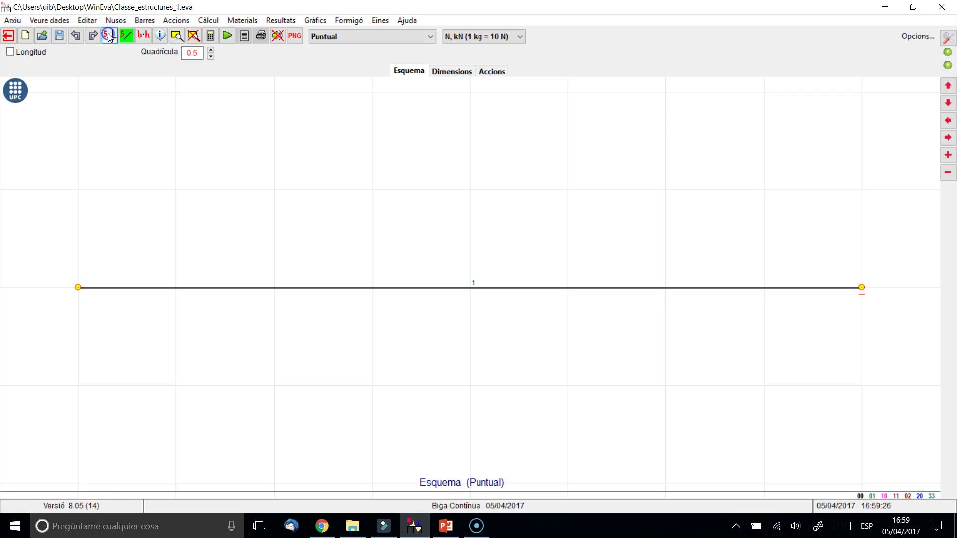
{"action": "left_click", "coordinate": [108, 37]}
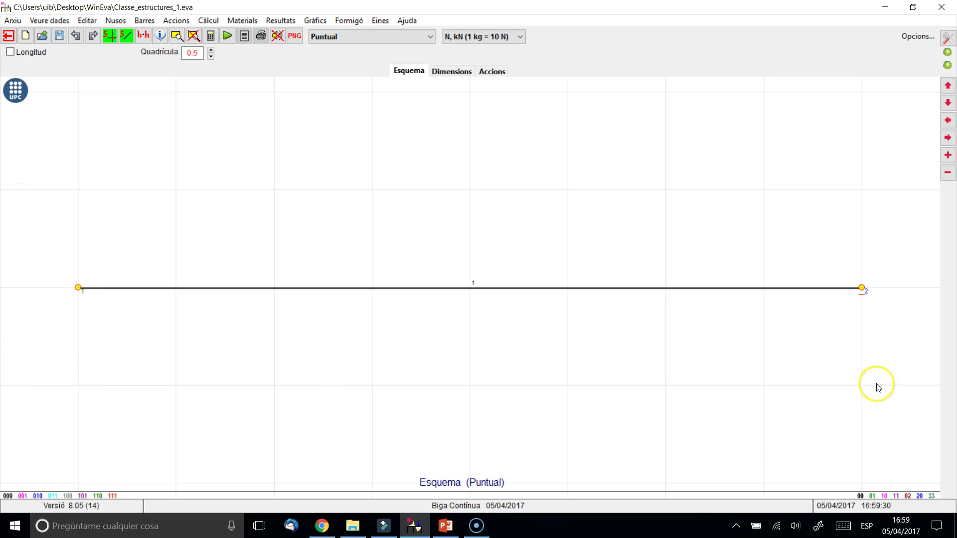
{"action": "left_click", "coordinate": [109, 36]}
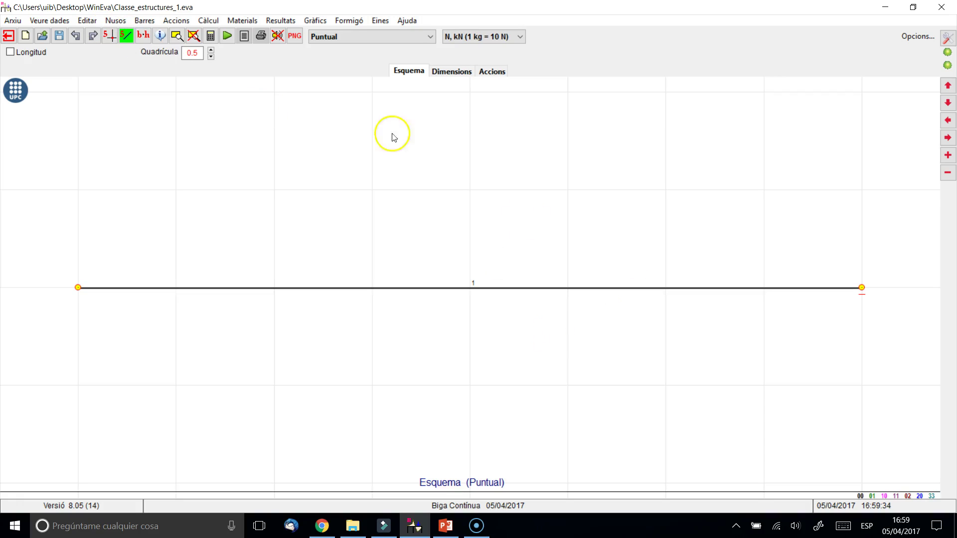
{"action": "left_click", "coordinate": [126, 39]}
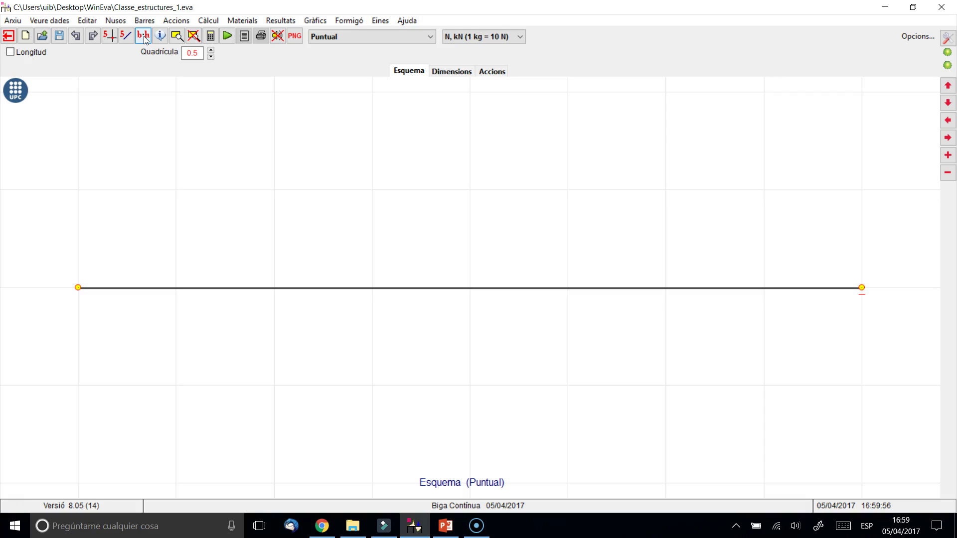
Assign the predefined IPE-Max 100 steel profile to bar 1.
{"action": "left_click", "coordinate": [144, 20]}
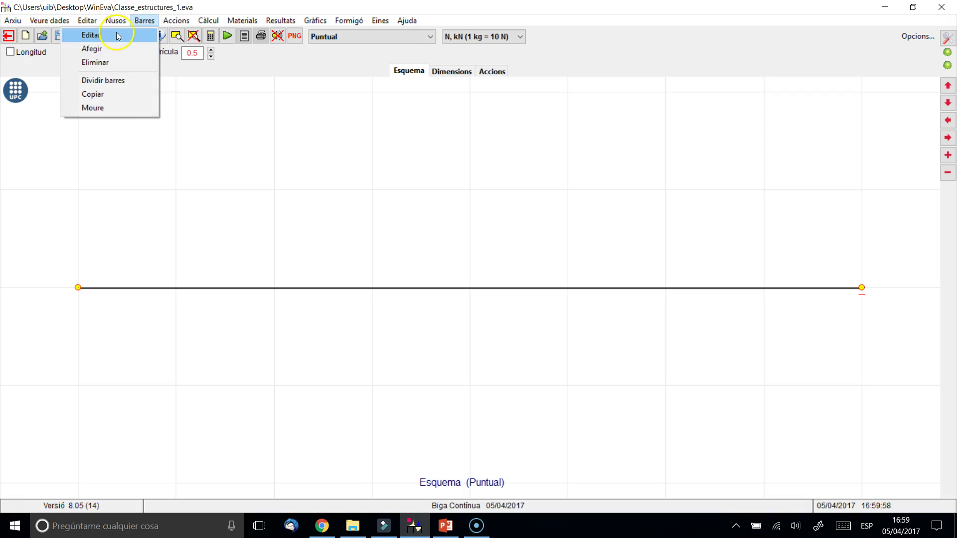
{"action": "left_click", "coordinate": [118, 36]}
{"action": "left_click", "coordinate": [378, 121]}
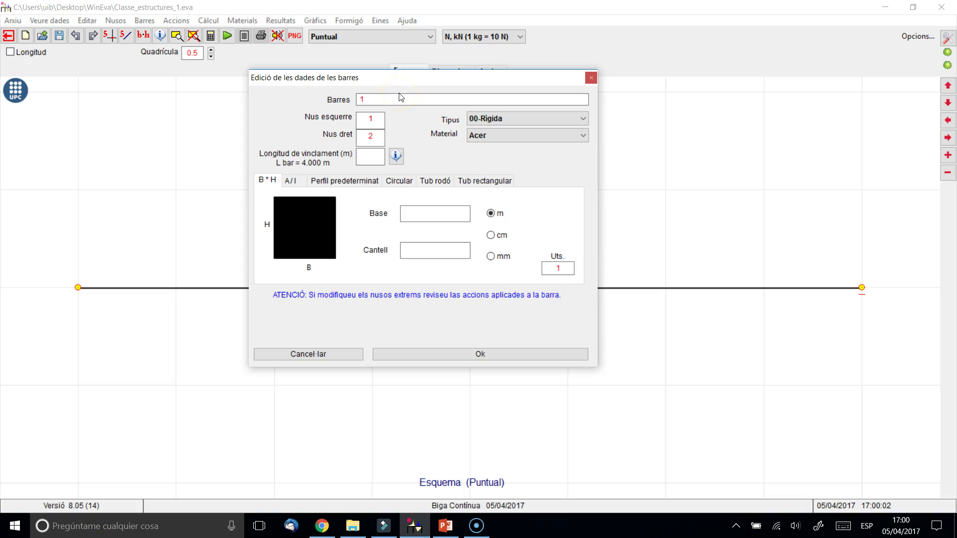
{"action": "left_click", "coordinate": [350, 182]}
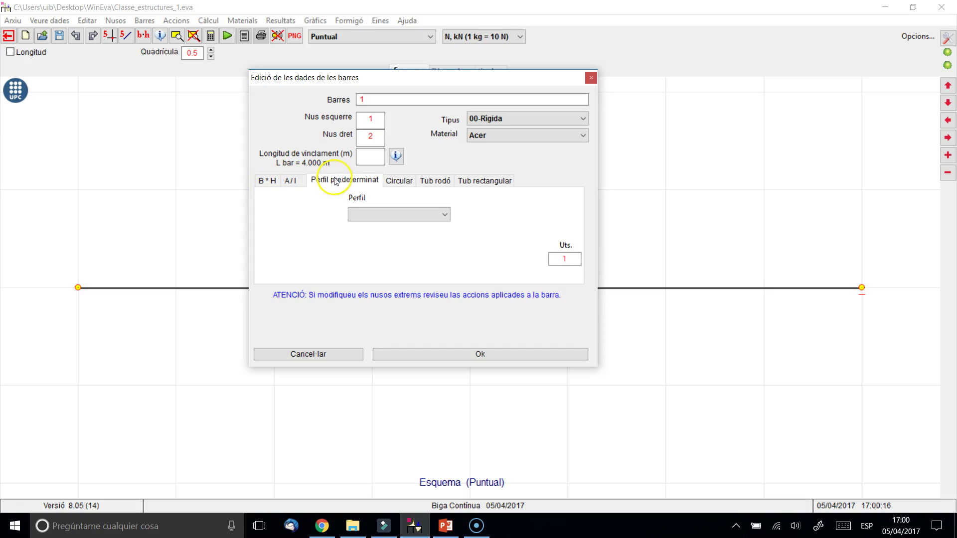
{"action": "left_click", "coordinate": [445, 216]}
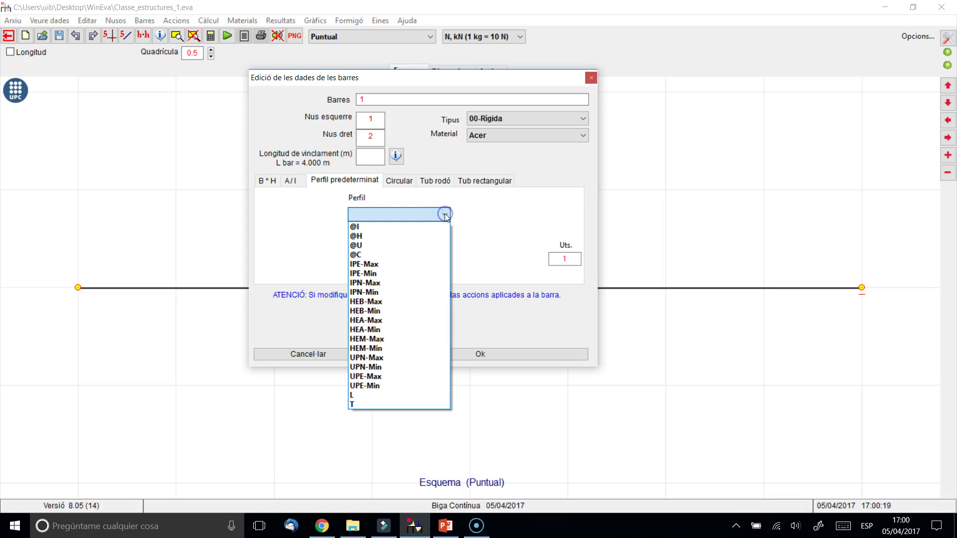
{"action": "left_click", "coordinate": [381, 264]}
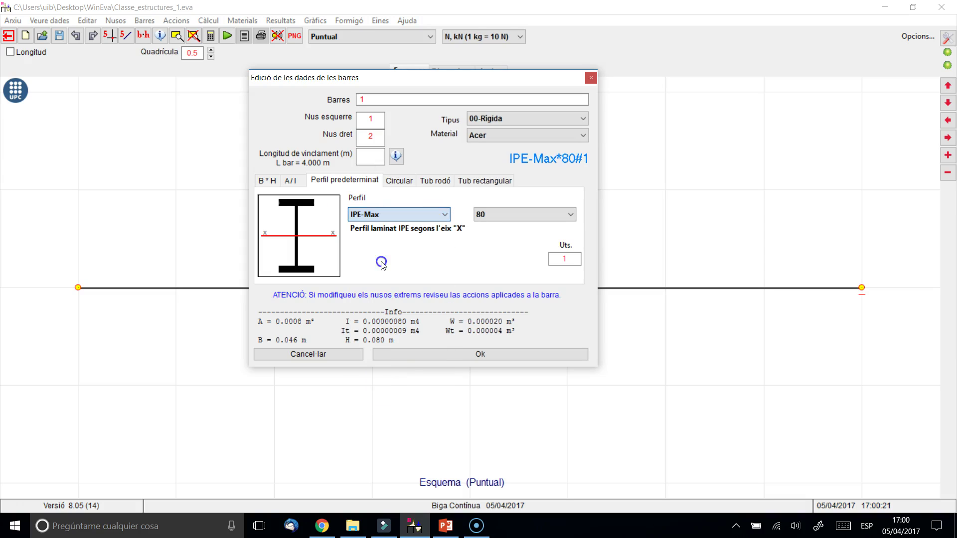
{"action": "left_click", "coordinate": [529, 217]}
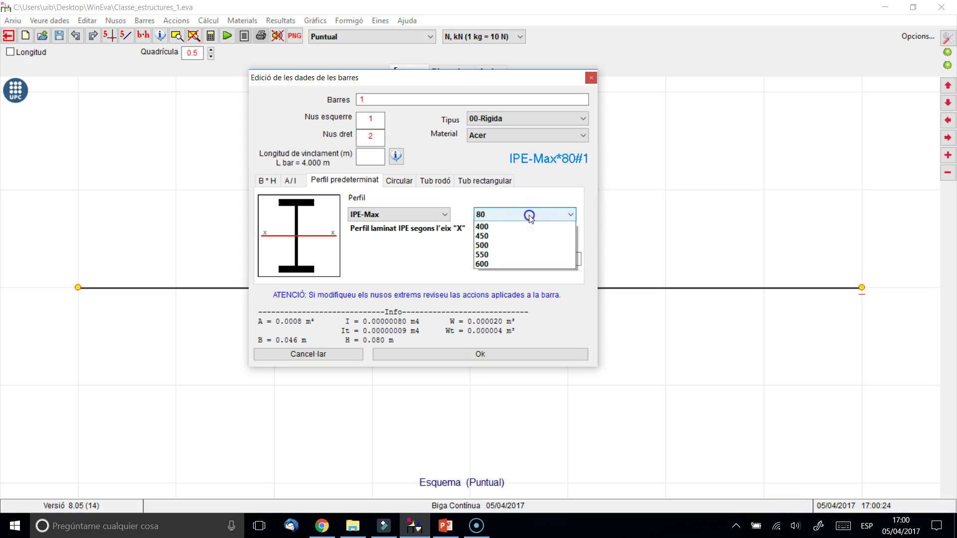
{"action": "left_click", "coordinate": [518, 237]}
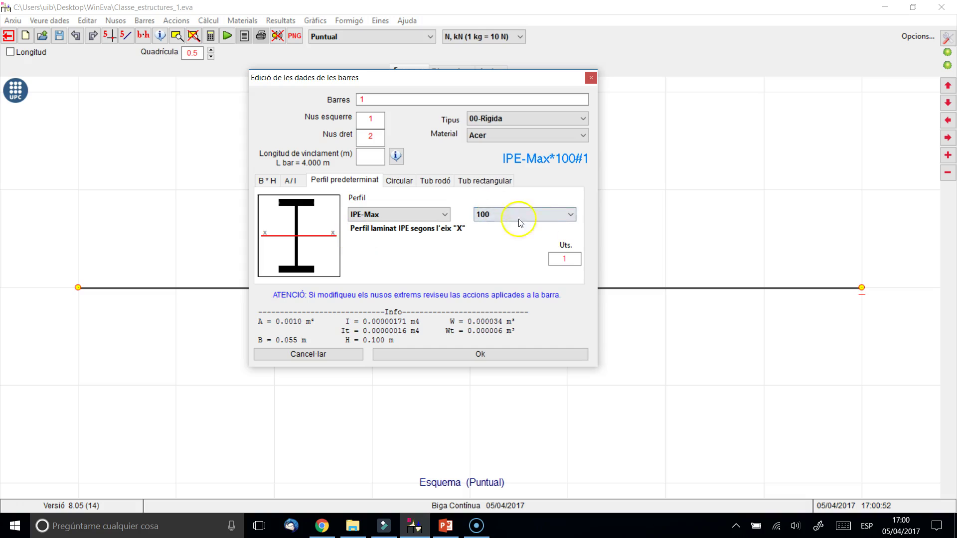
{"action": "left_click", "coordinate": [500, 360]}
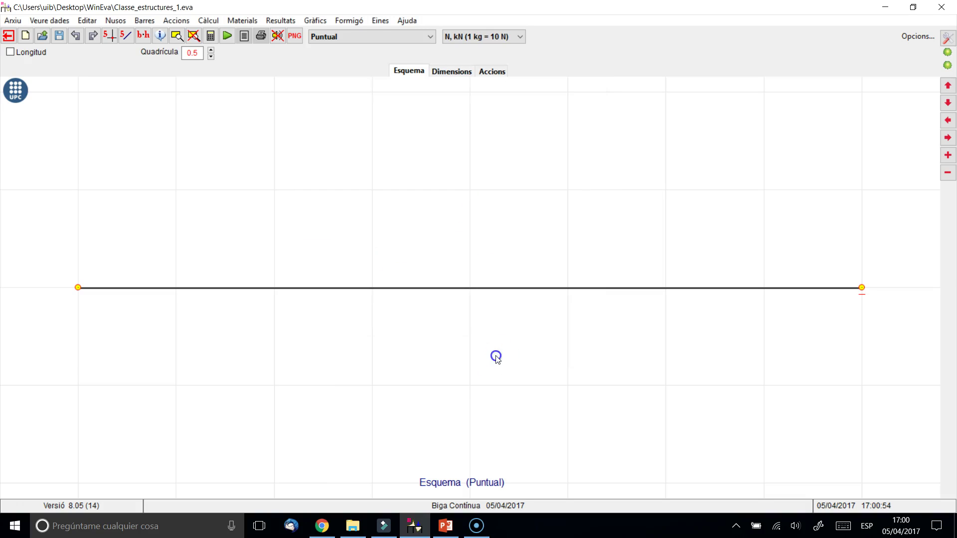
Show the section label on the beam and calculate the structure.
{"action": "left_click", "coordinate": [143, 35]}
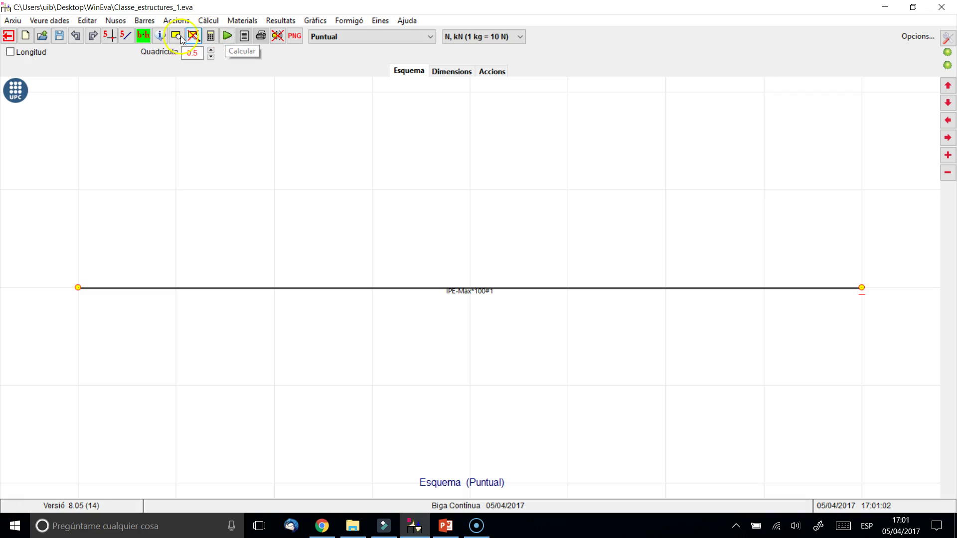
{"action": "left_click", "coordinate": [228, 37]}
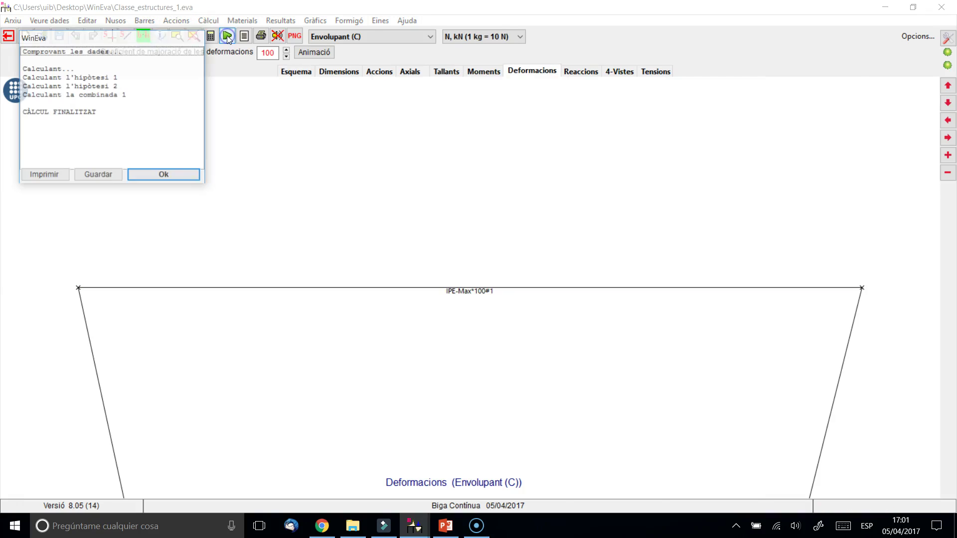
Display the bending moment diagram for Combinada - 1 and reduce its graph scale to 0.3.
{"action": "left_click", "coordinate": [164, 176]}
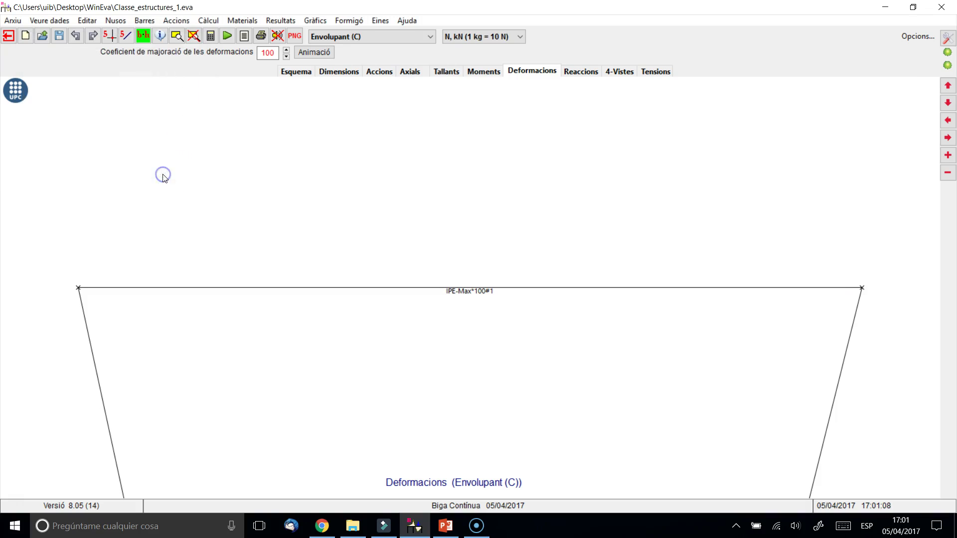
{"action": "left_click", "coordinate": [423, 41]}
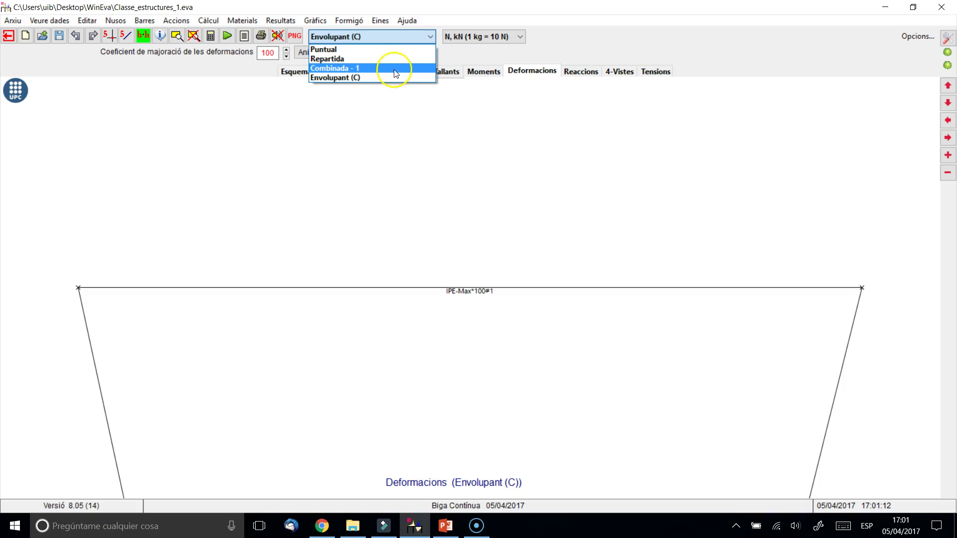
{"action": "left_click", "coordinate": [387, 68]}
{"action": "left_click", "coordinate": [482, 74]}
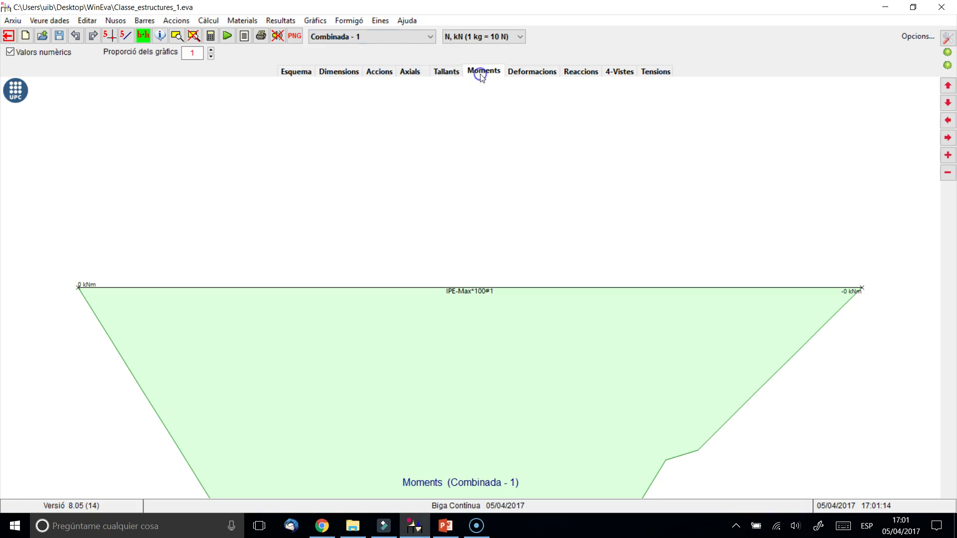
{"action": "left_click", "coordinate": [210, 56]}
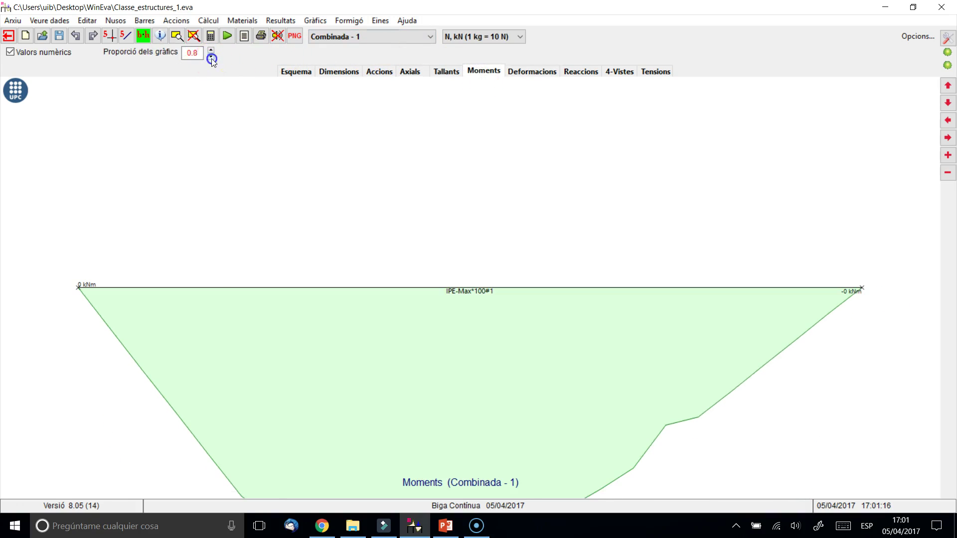
{"action": "left_click", "coordinate": [211, 57]}
{"action": "left_click", "coordinate": [211, 56]}
{"action": "left_click", "coordinate": [211, 56]}
{"action": "left_click", "coordinate": [211, 56]}
{"action": "left_click", "coordinate": [211, 57]}
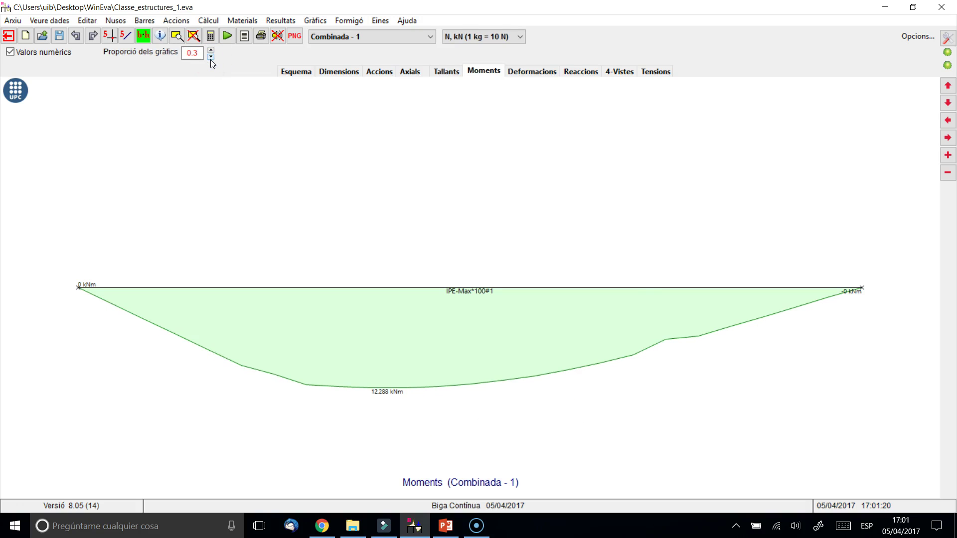
Display the shear force diagram for Combinada - 1 with numeric values at a graph scale of 0.5.
{"action": "left_click", "coordinate": [445, 73]}
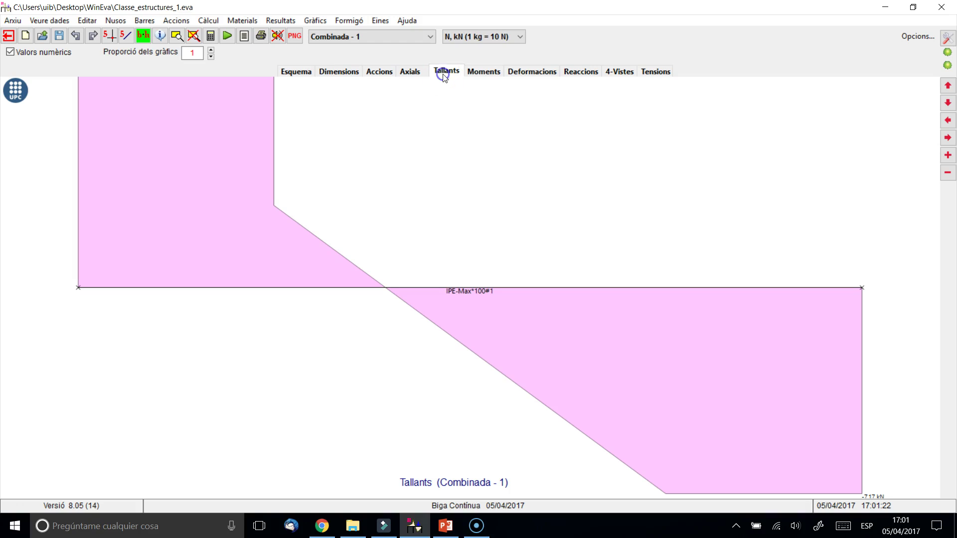
{"action": "left_click", "coordinate": [211, 56]}
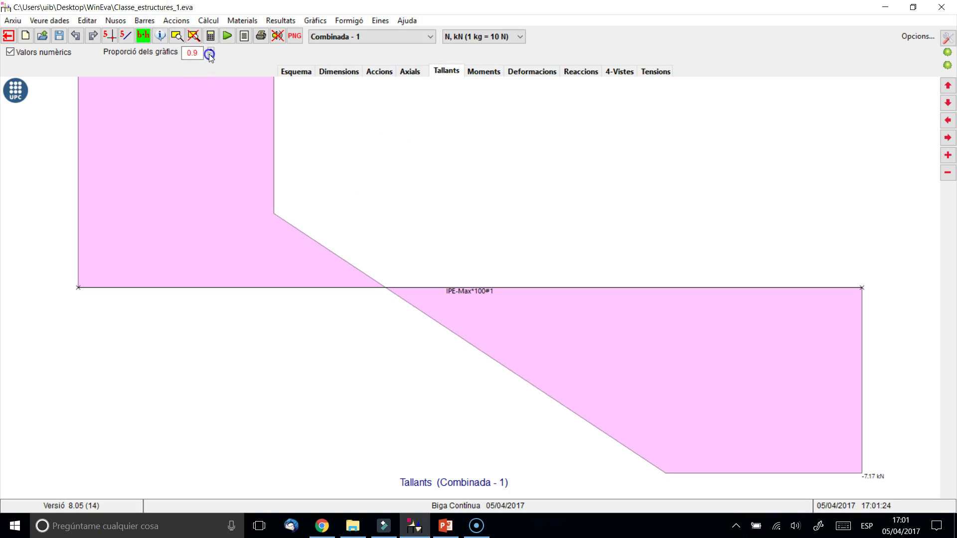
{"action": "left_click", "coordinate": [211, 56]}
{"action": "left_click", "coordinate": [211, 56]}
{"action": "left_click", "coordinate": [30, 54]}
{"action": "left_click", "coordinate": [29, 54]}
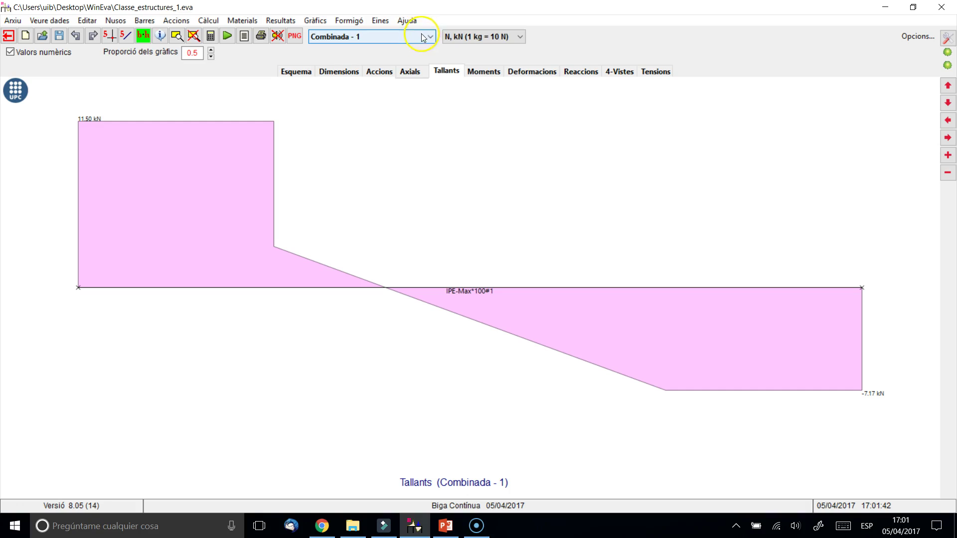
Compare the shear diagrams of Puntual, Repartida and Combinada - 1, and return to the combined moment diagram.
{"action": "left_click", "coordinate": [354, 37]}
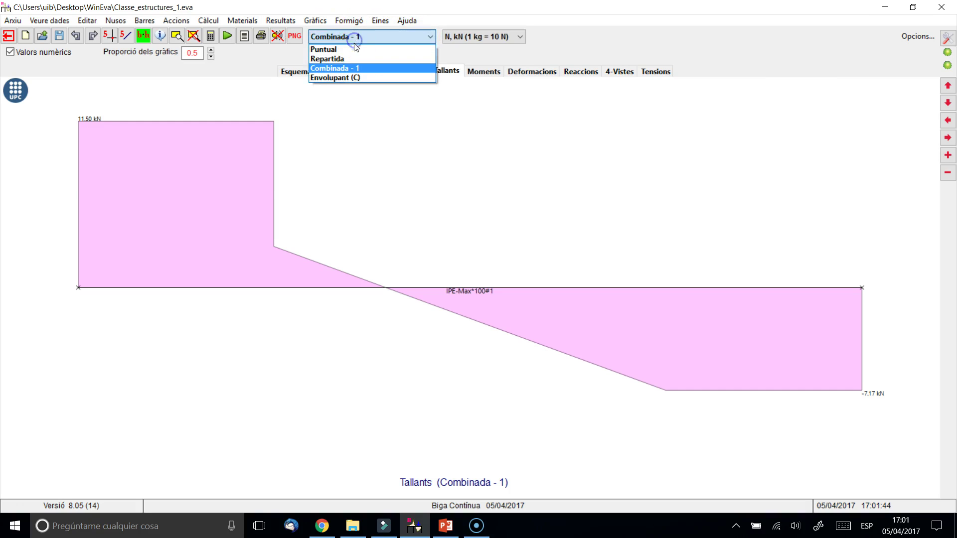
{"action": "left_click", "coordinate": [351, 49]}
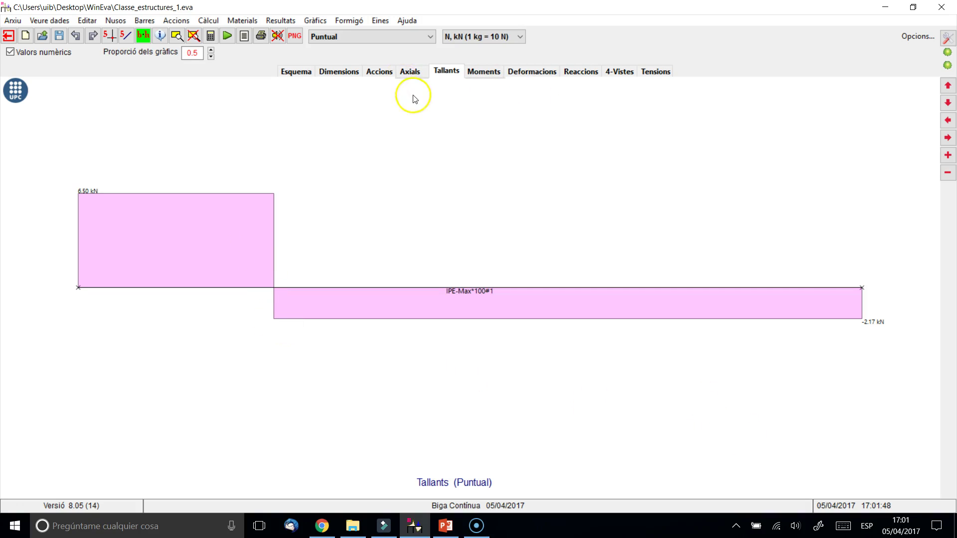
{"action": "left_click", "coordinate": [406, 39]}
{"action": "left_click", "coordinate": [392, 59]}
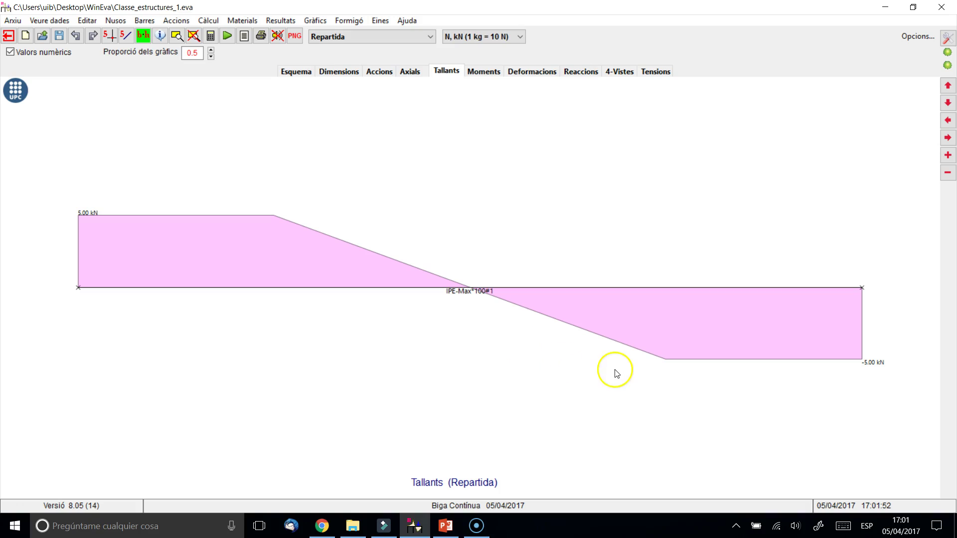
{"action": "left_click", "coordinate": [369, 35]}
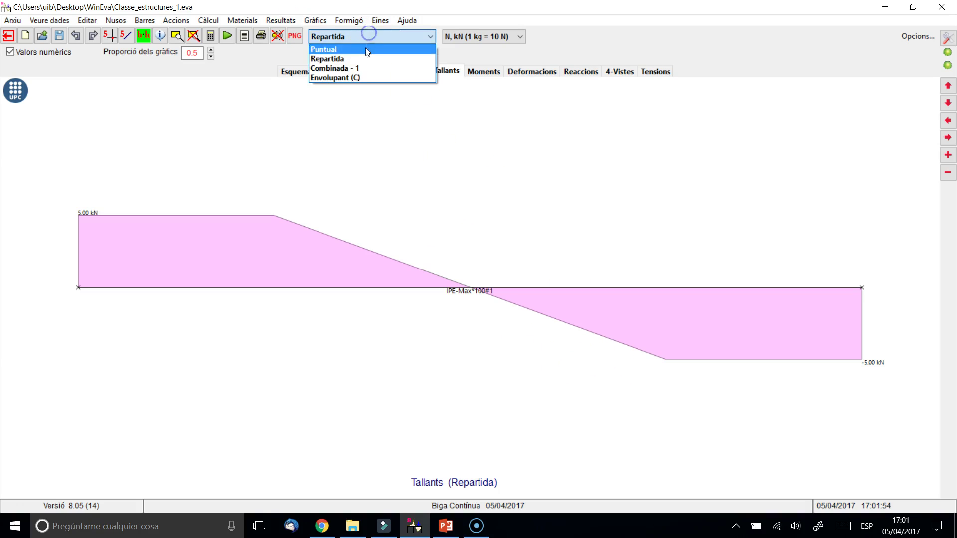
{"action": "left_click", "coordinate": [355, 69]}
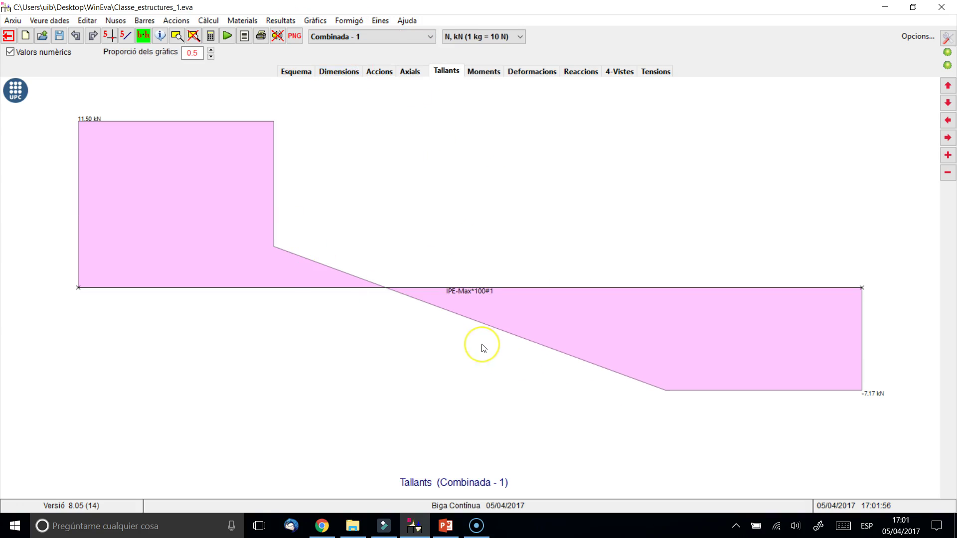
{"action": "left_click", "coordinate": [483, 73]}
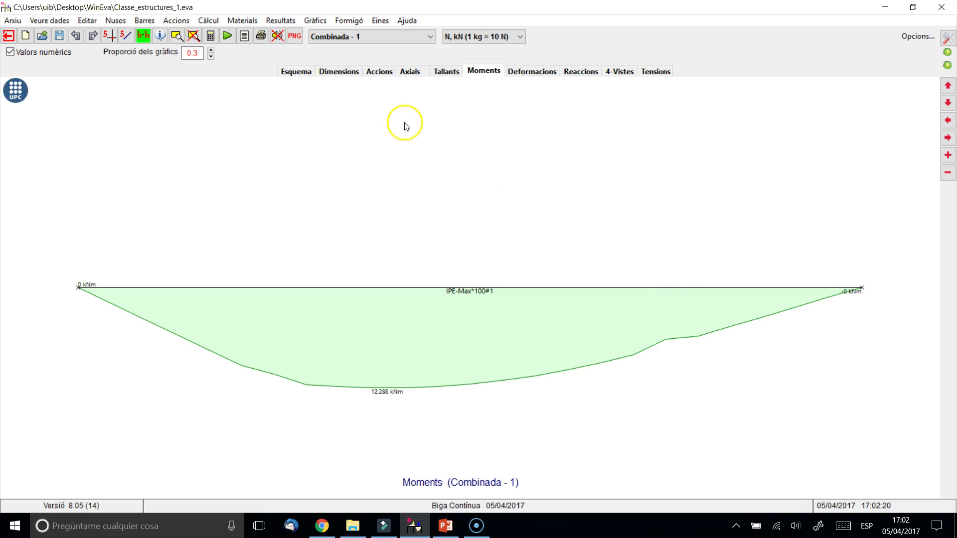
Divide bar 1 of the beam into 8 equal segments.
{"action": "left_click", "coordinate": [297, 73]}
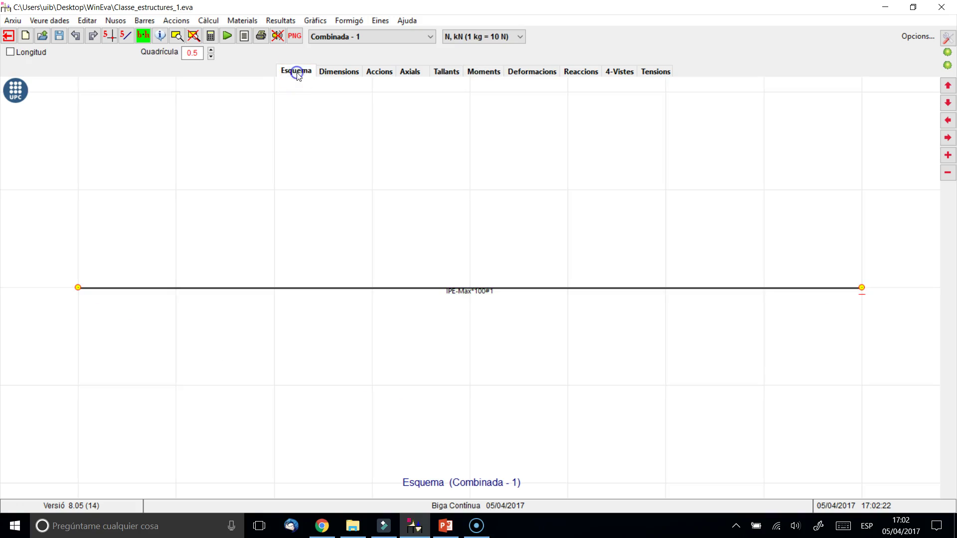
{"action": "right_click", "coordinate": [345, 287]}
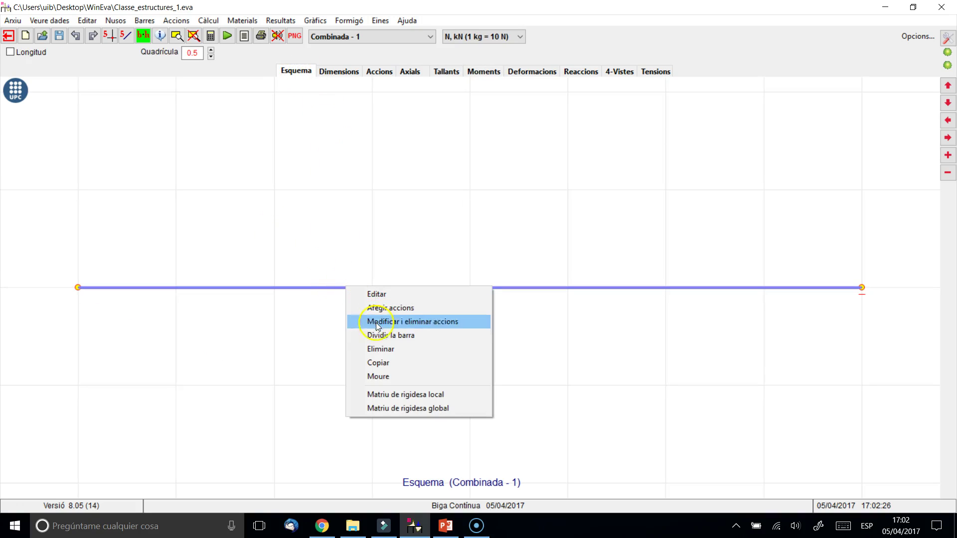
{"action": "left_click", "coordinate": [384, 336]}
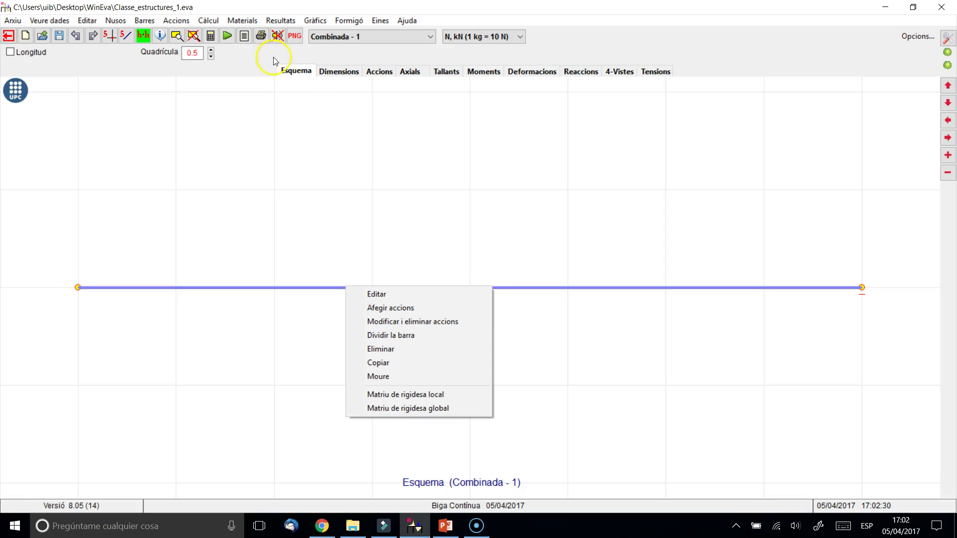
{"action": "left_click", "coordinate": [378, 181]}
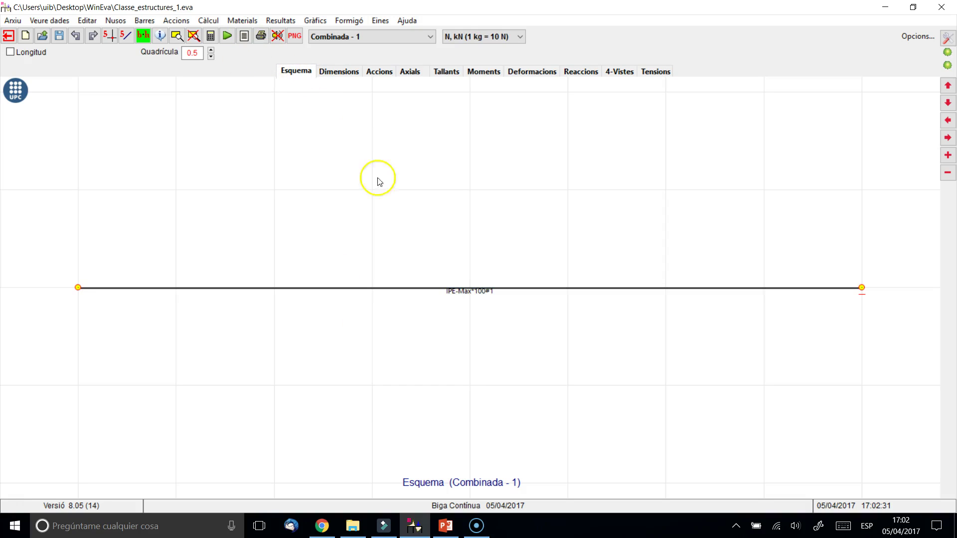
{"action": "right_click", "coordinate": [428, 292]}
{"action": "left_click", "coordinate": [464, 337]}
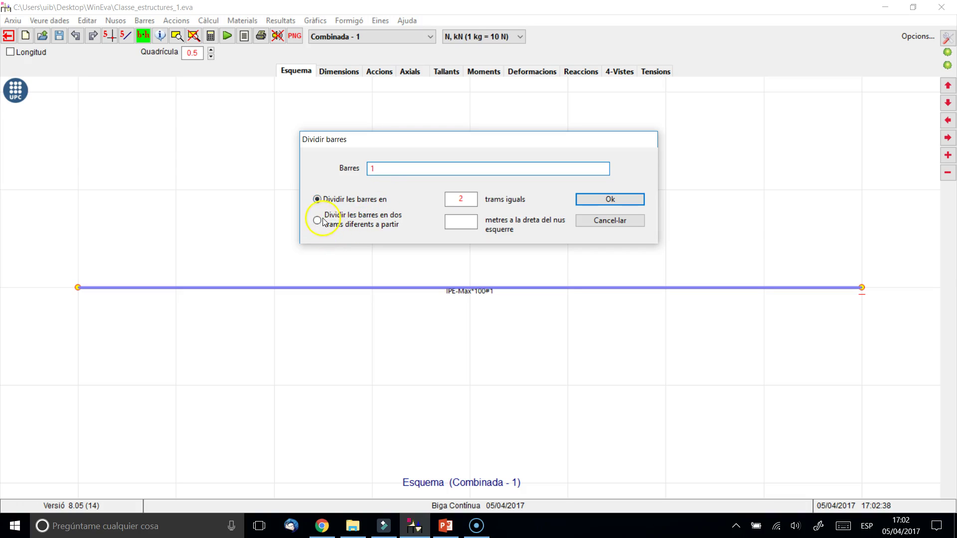
{"action": "double_click", "coordinate": [457, 199]}
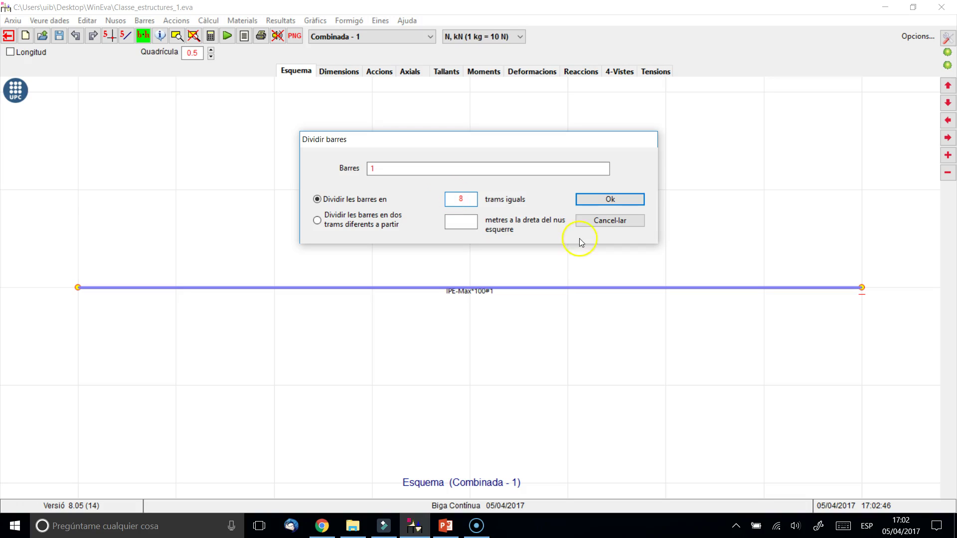
{"action": "left_click", "coordinate": [610, 199]}
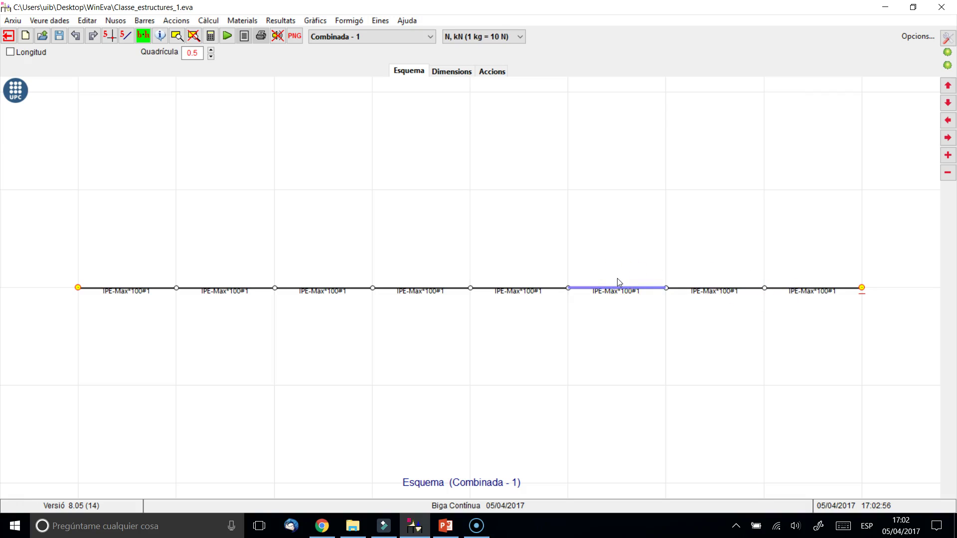
Display the actions on the divided beam and hide the section labels.
{"action": "left_click", "coordinate": [498, 75]}
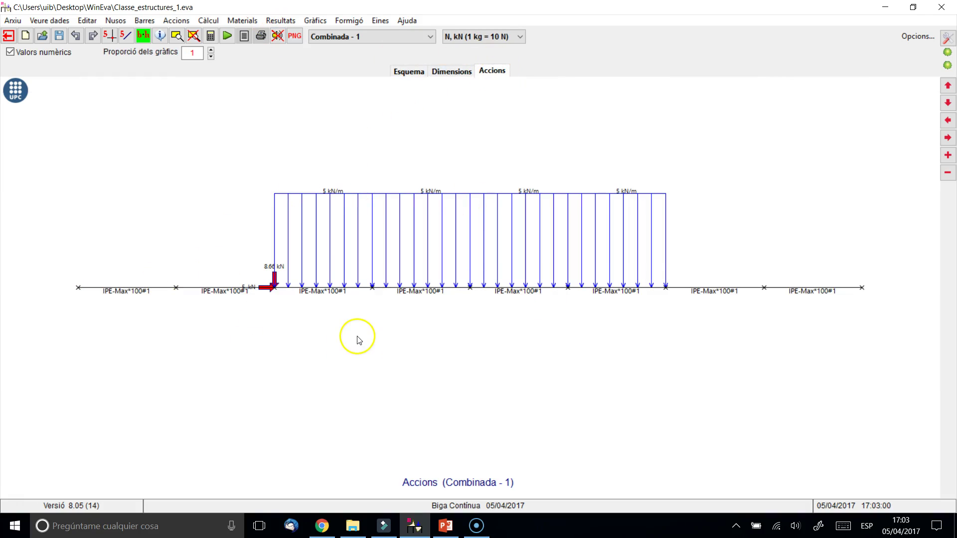
{"action": "left_click", "coordinate": [276, 283]}
{"action": "left_click", "coordinate": [144, 36]}
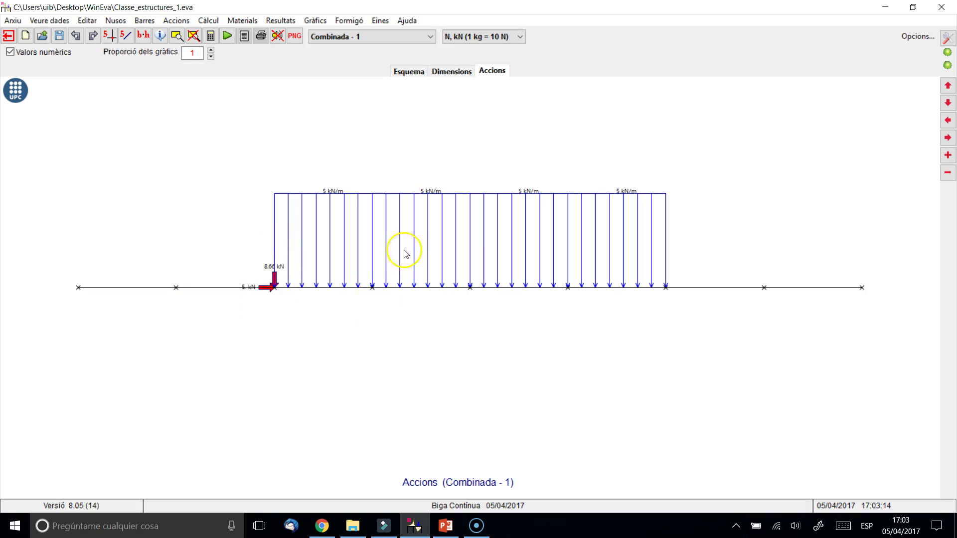
Recalculate the structure and display the Combinada - 1 moment diagram at a graph scale of 0.4.
{"action": "left_click", "coordinate": [226, 37]}
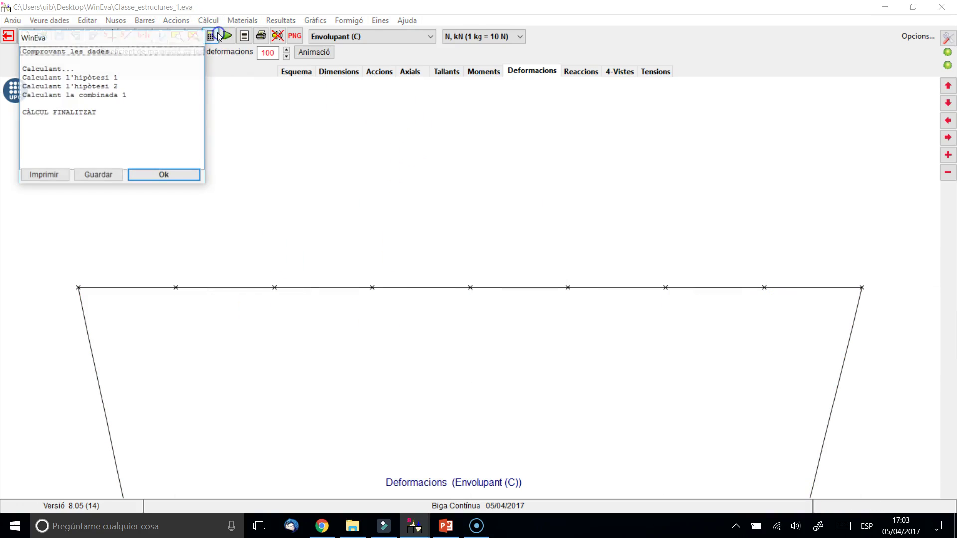
{"action": "left_click", "coordinate": [160, 174]}
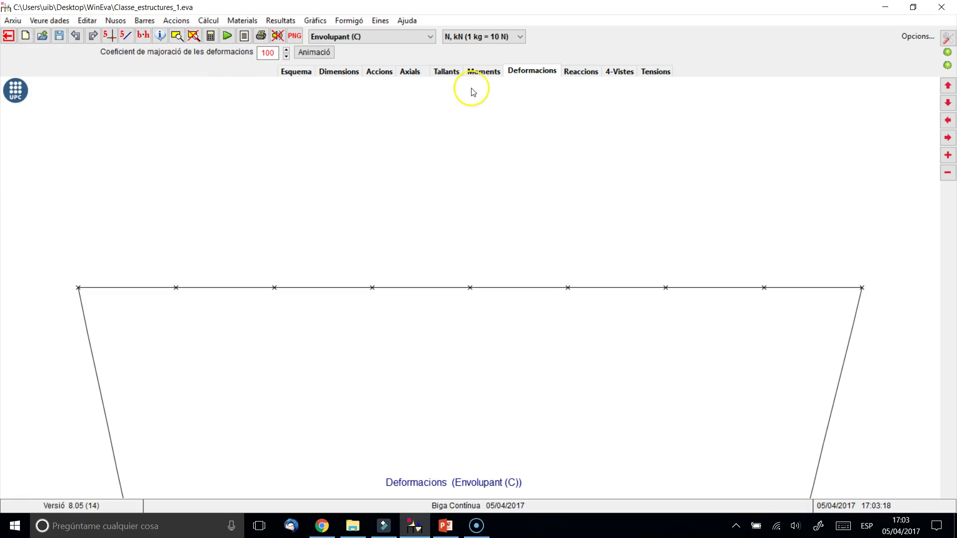
{"action": "left_click", "coordinate": [483, 72]}
{"action": "left_click", "coordinate": [430, 36]}
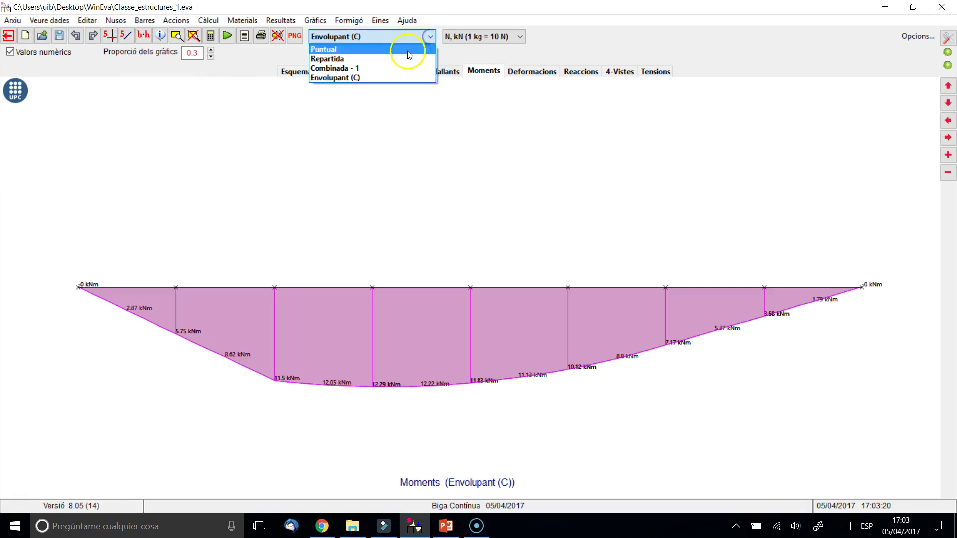
{"action": "left_click", "coordinate": [384, 68]}
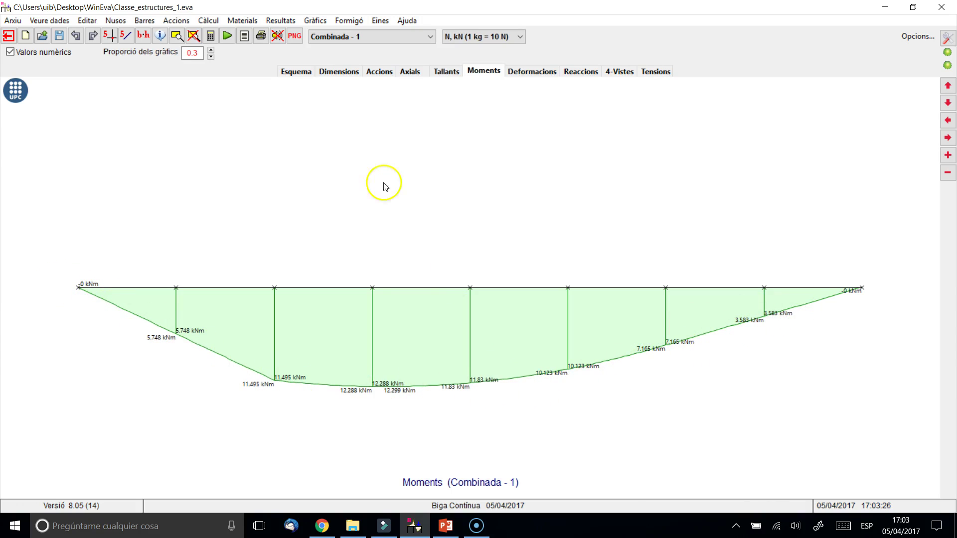
{"action": "left_click", "coordinate": [211, 56]}
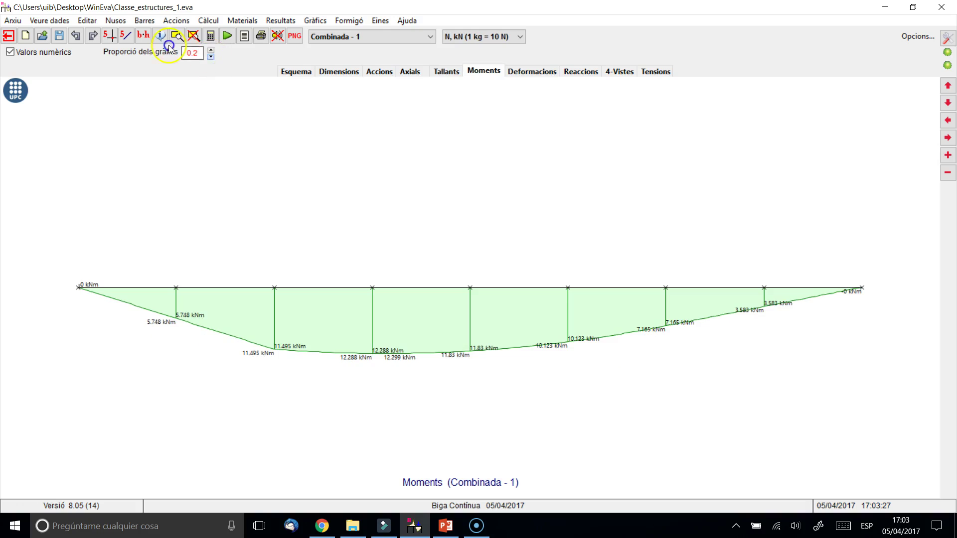
{"action": "left_click", "coordinate": [211, 50]}
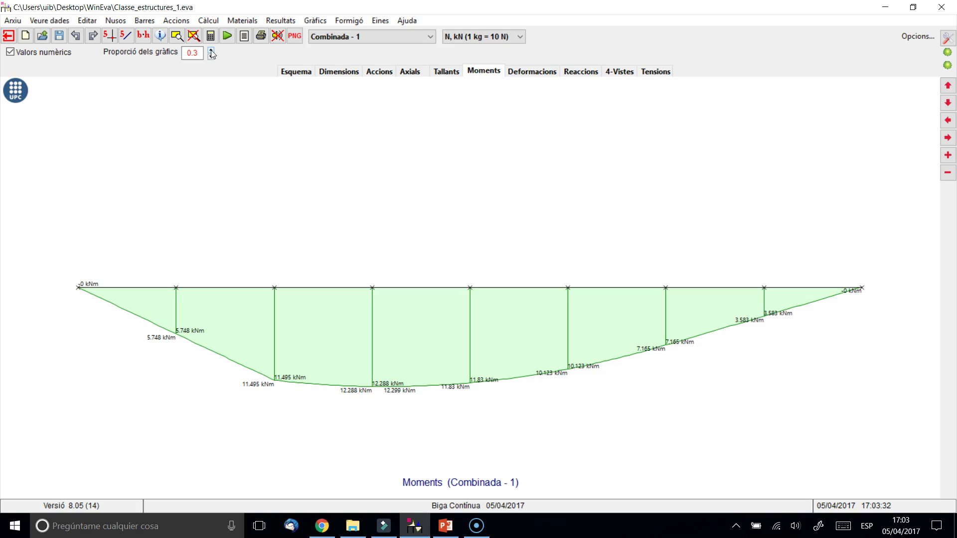
{"action": "left_click", "coordinate": [211, 50]}
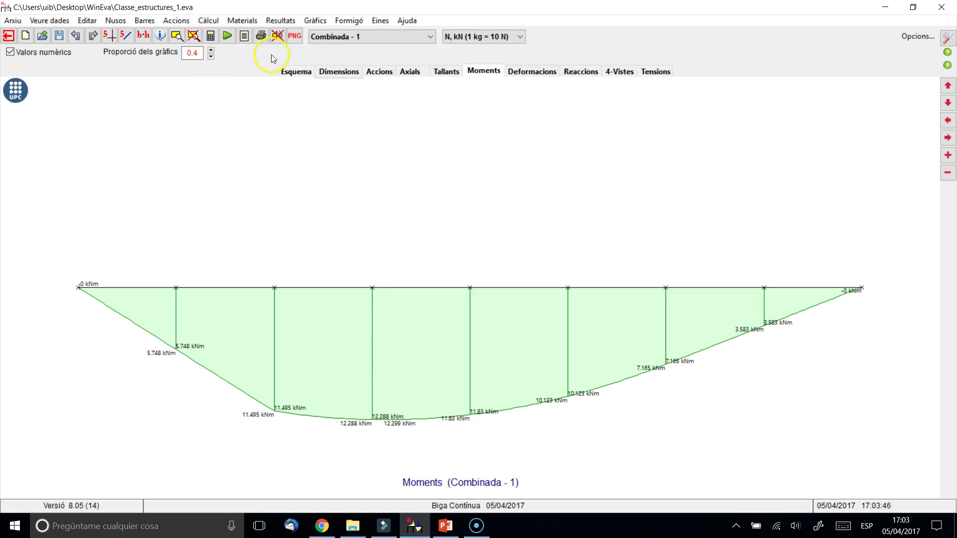
Examine the shear and axial force diagrams for Combinada - 1 and return to the moment diagram.
{"action": "left_click", "coordinate": [447, 71]}
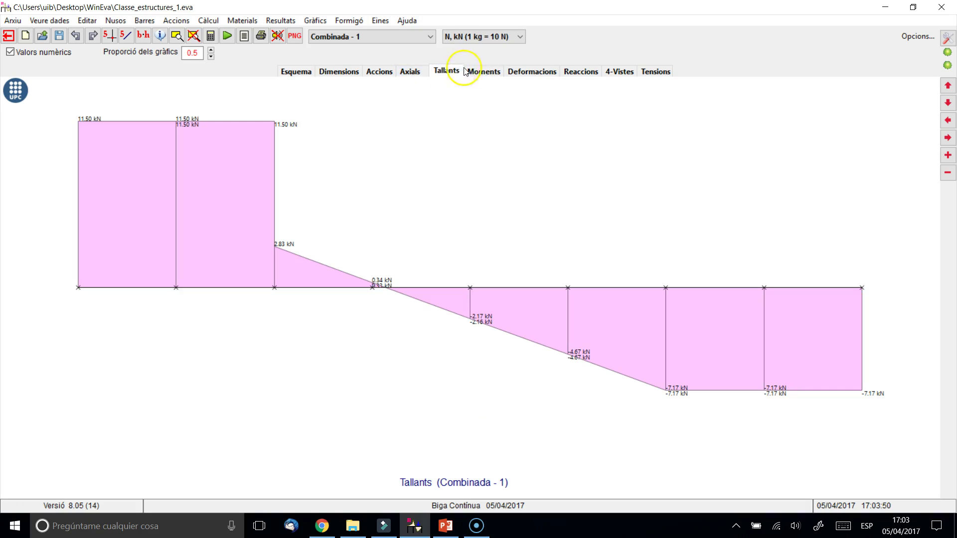
{"action": "left_click", "coordinate": [414, 71]}
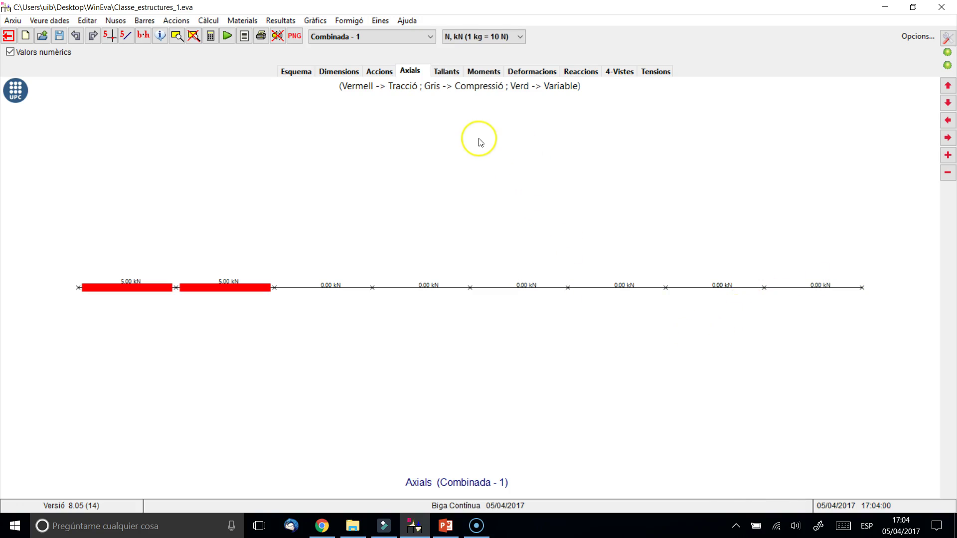
{"action": "left_click", "coordinate": [441, 64]}
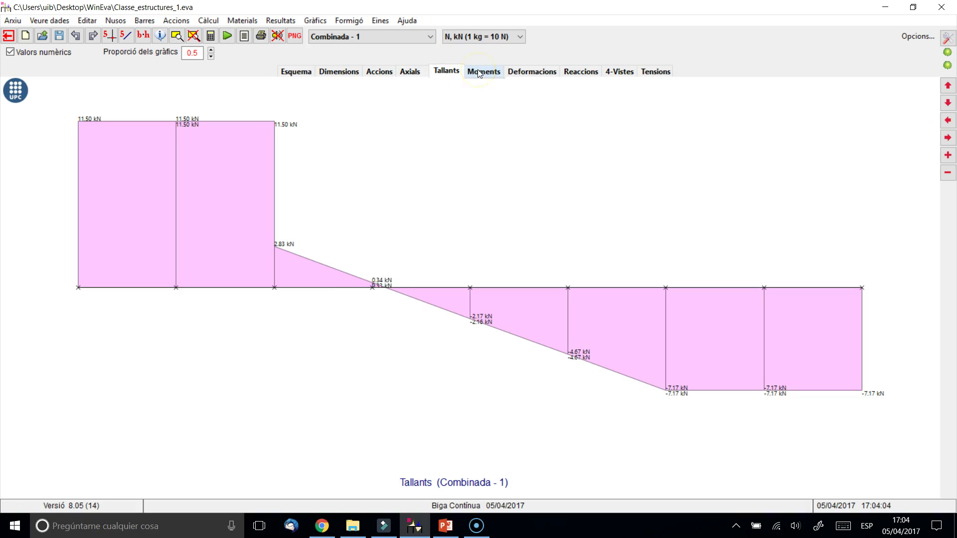
{"action": "left_click_drag", "start_coordinate": [250, 351], "coordinate": [197, 278]}
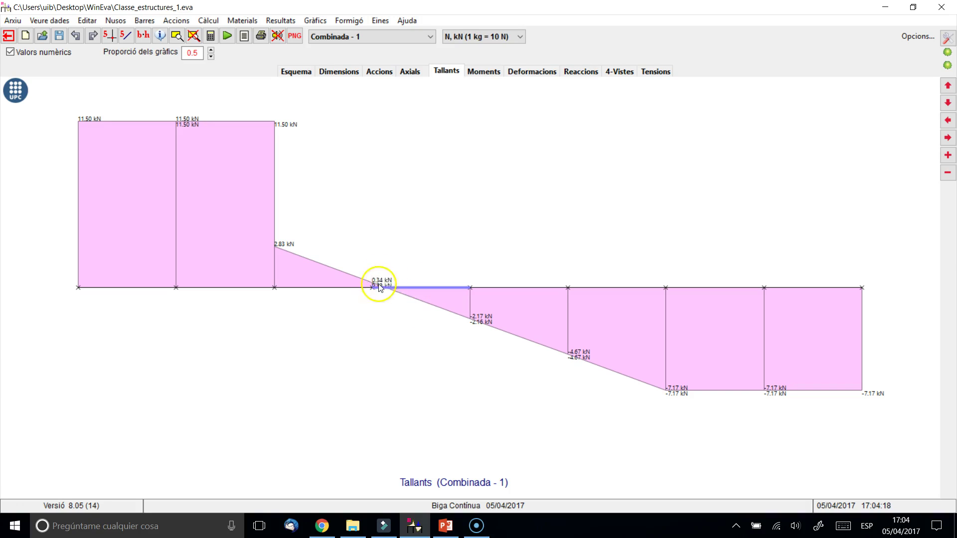
{"action": "left_click", "coordinate": [474, 71]}
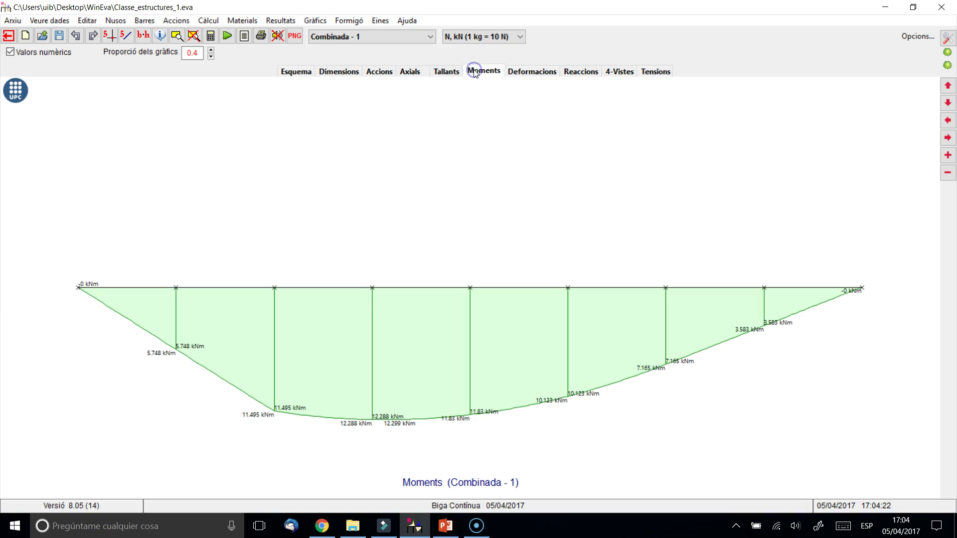
Compare the shear force and axial force diagrams of the divided beam for Combinada - 1.
{"action": "left_click", "coordinate": [446, 72]}
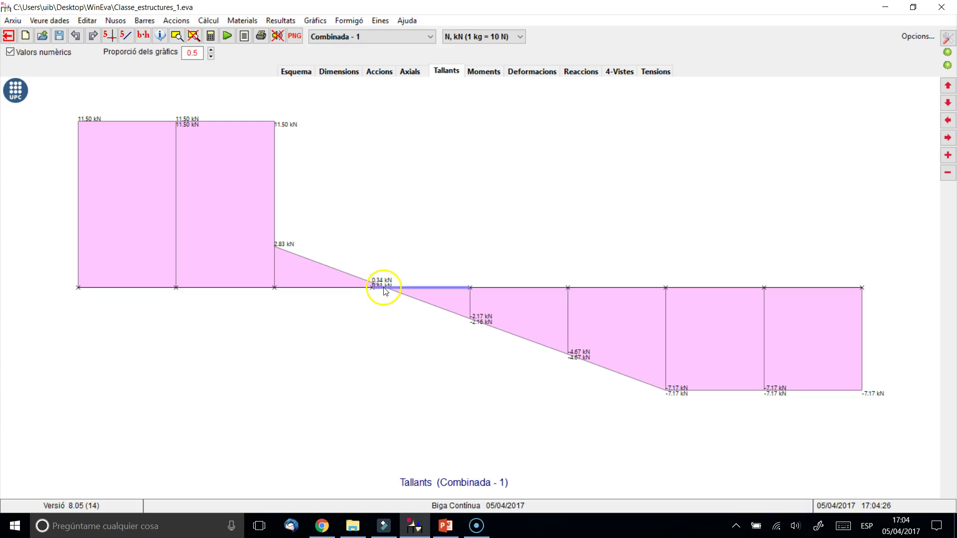
{"action": "left_click", "coordinate": [411, 72]}
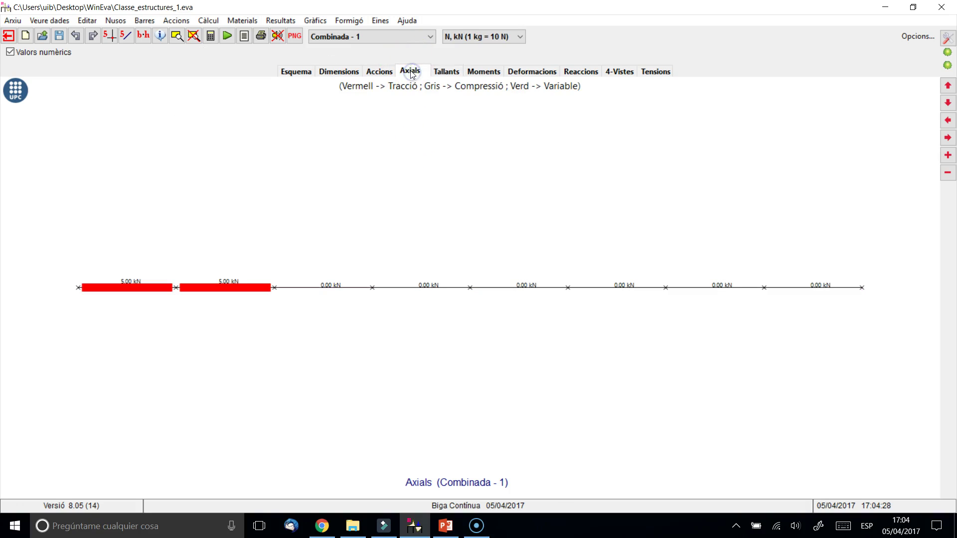
{"action": "left_click", "coordinate": [445, 72]}
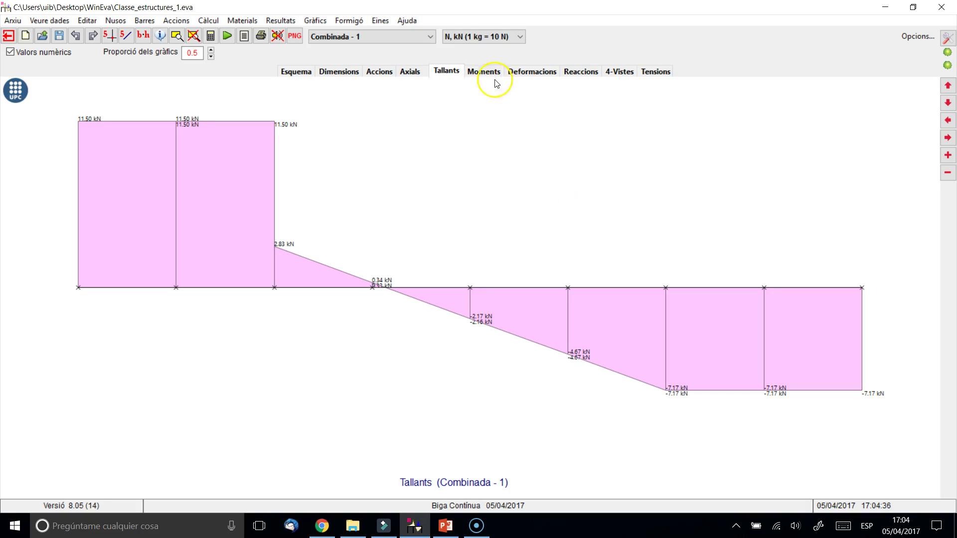
Display the beam's deformations for Combinada - 1 with a deformation magnification coefficient of 6.25.
{"action": "left_click", "coordinate": [523, 75]}
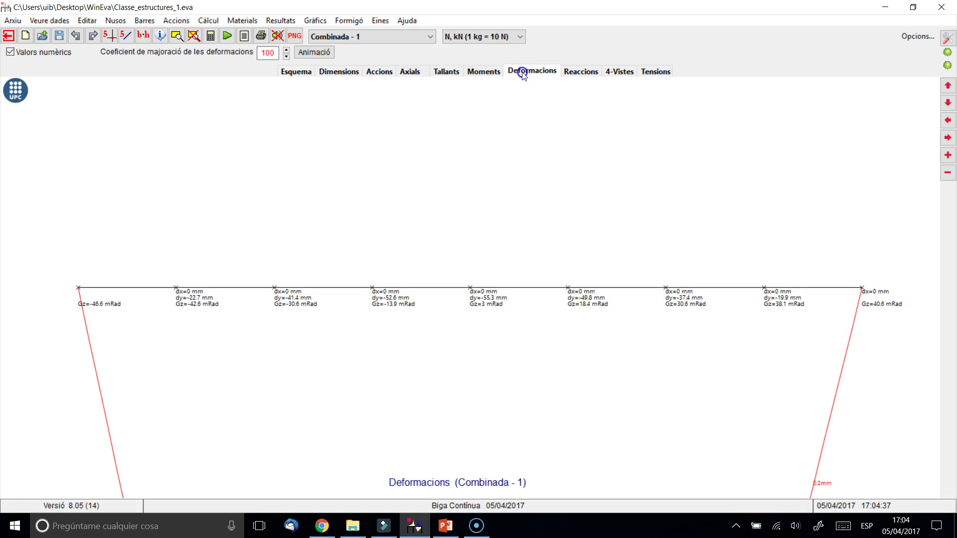
{"action": "left_click", "coordinate": [287, 56]}
{"action": "left_click", "coordinate": [286, 56]}
{"action": "left_click", "coordinate": [287, 56]}
{"action": "left_click", "coordinate": [287, 56]}
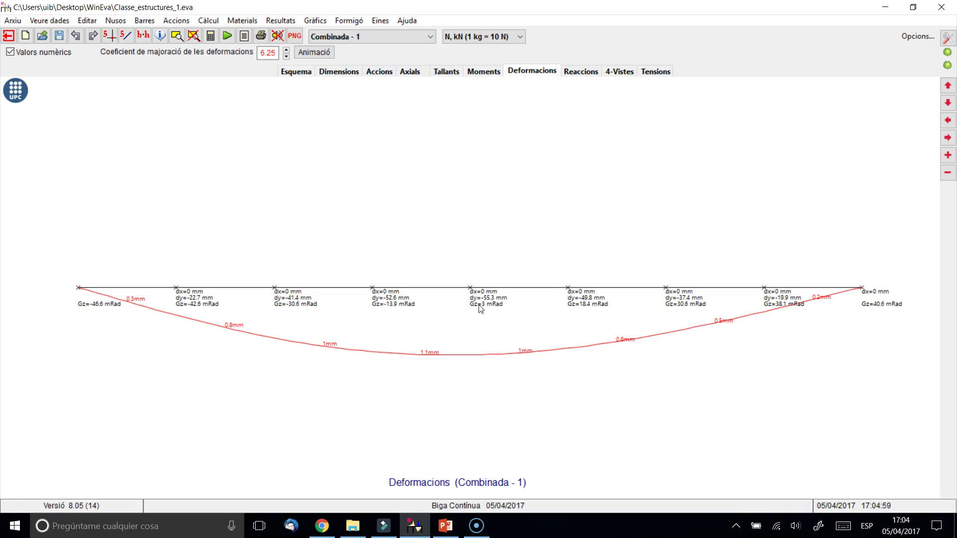
{"action": "left_click_drag", "start_coordinate": [480, 309], "coordinate": [496, 244]}
Compare the deformed shape with and without its numeric values, leaving the values shown.
{"action": "left_click", "coordinate": [27, 53]}
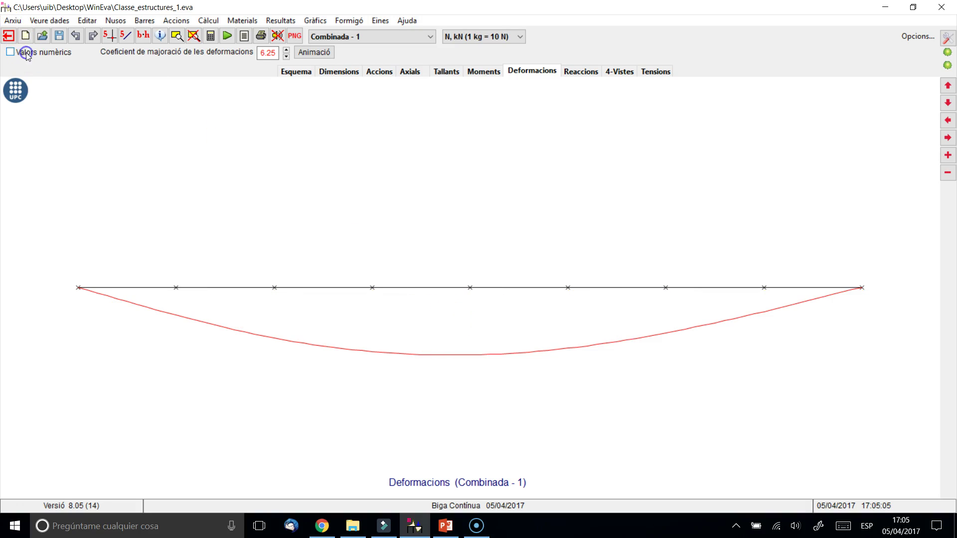
{"action": "left_click", "coordinate": [25, 52]}
{"action": "left_click", "coordinate": [26, 53]}
{"action": "left_click", "coordinate": [27, 54]}
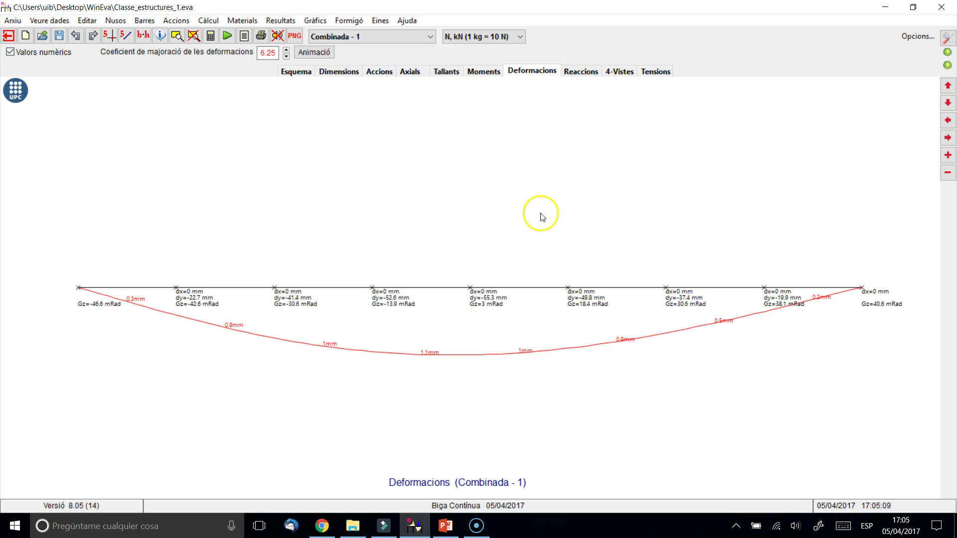
Review the shear diagram and the axial forces in the beam's first segments for Combinada - 1.
{"action": "left_click", "coordinate": [439, 72]}
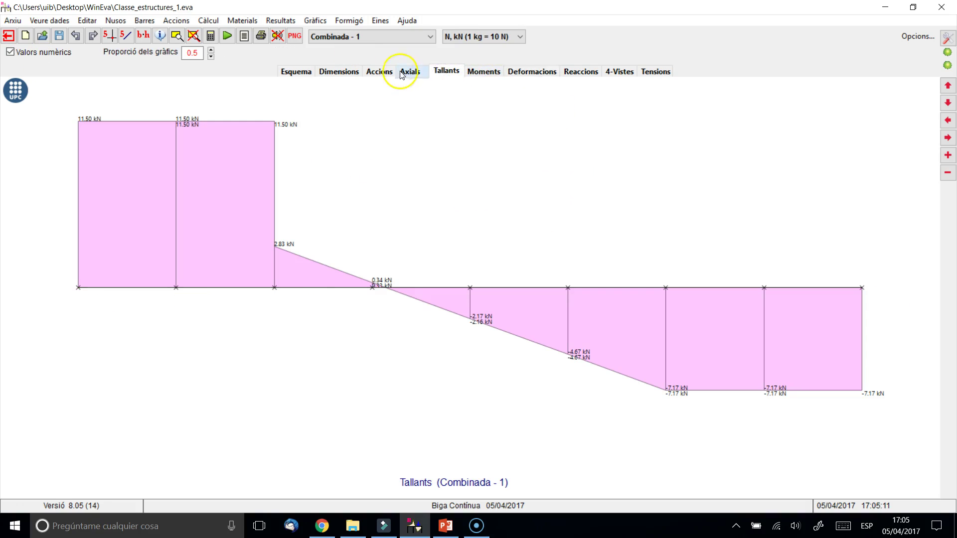
{"action": "left_click", "coordinate": [420, 70]}
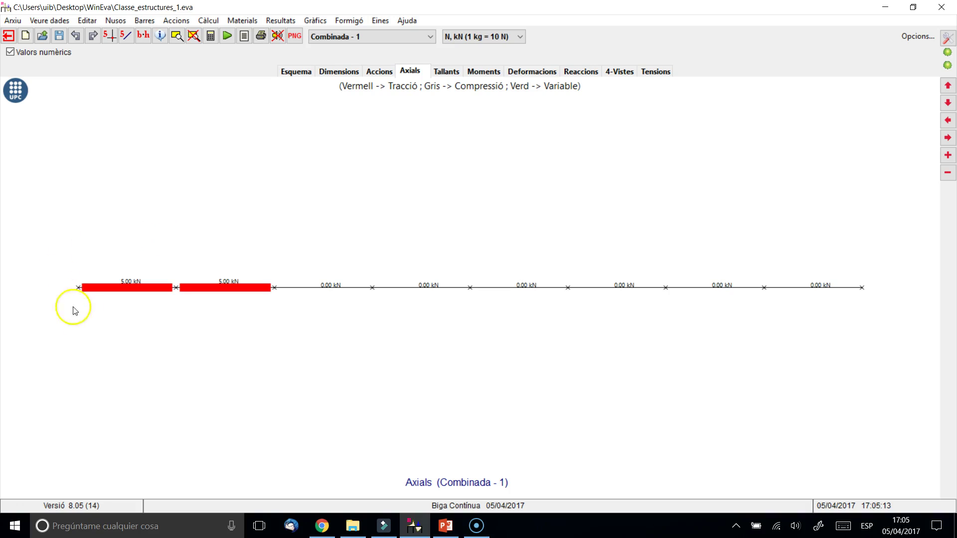
{"action": "left_click", "coordinate": [226, 288]}
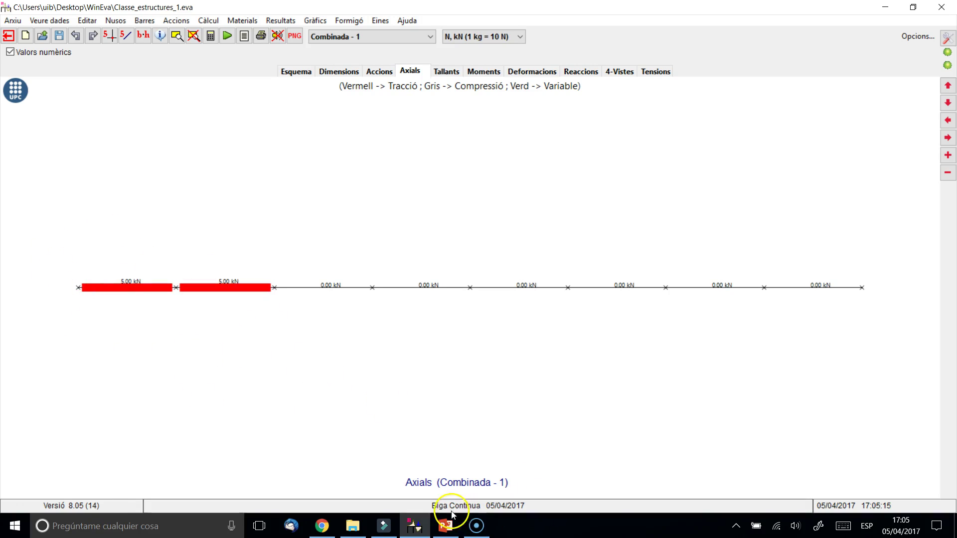
Switch to PowerPoint, view the beam exercise on slide 67 as a full-screen presentation, and return to WinEva.
{"action": "left_click", "coordinate": [447, 526]}
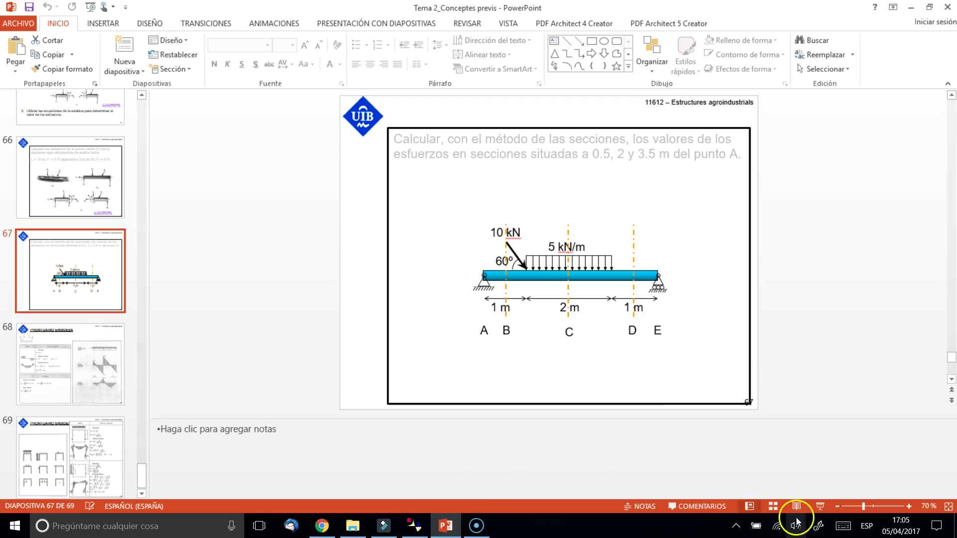
{"action": "left_click", "coordinate": [820, 517]}
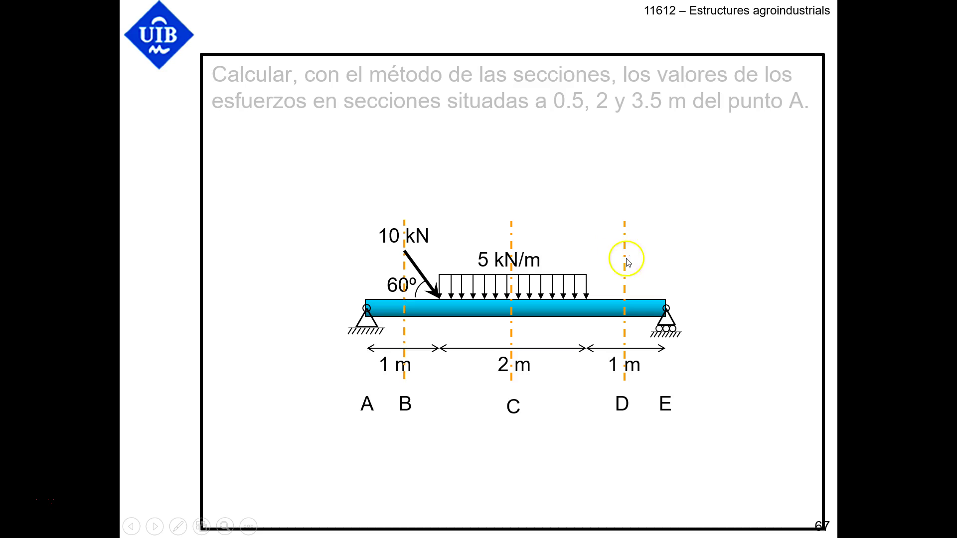
{"action": "key", "text": "Escape"}
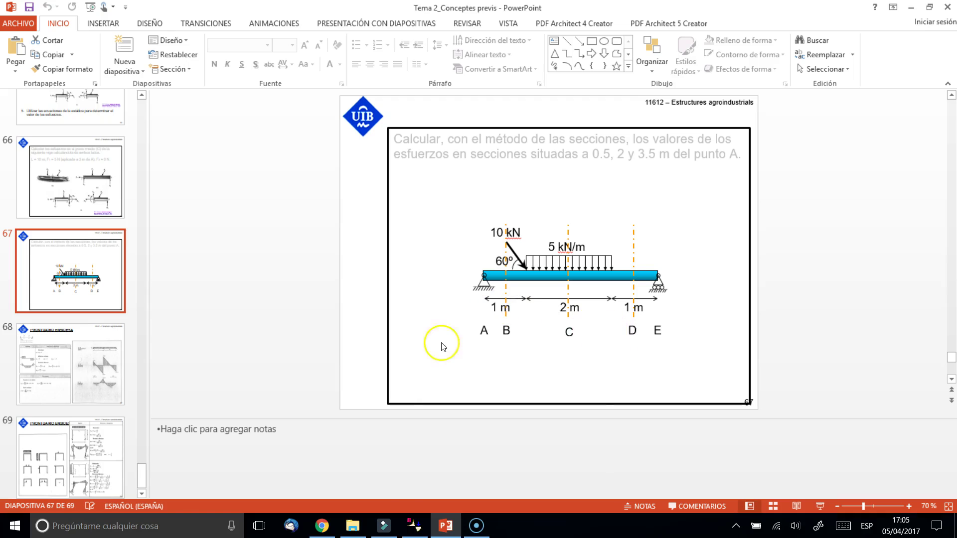
{"action": "left_click", "coordinate": [447, 530]}
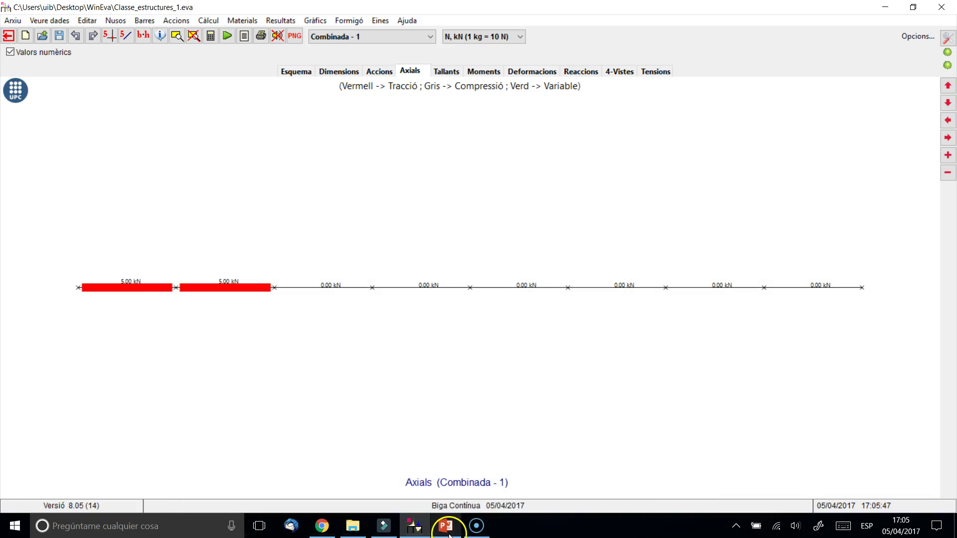
Examine the shear and moment diagrams of the beam for Combinada - 1, focusing on the third segment.
{"action": "left_click", "coordinate": [445, 72]}
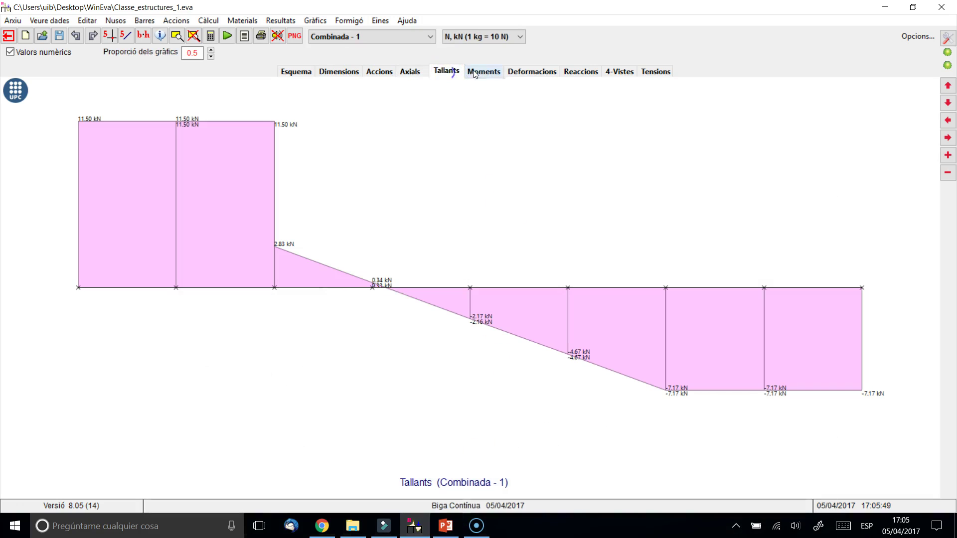
{"action": "left_click", "coordinate": [484, 72]}
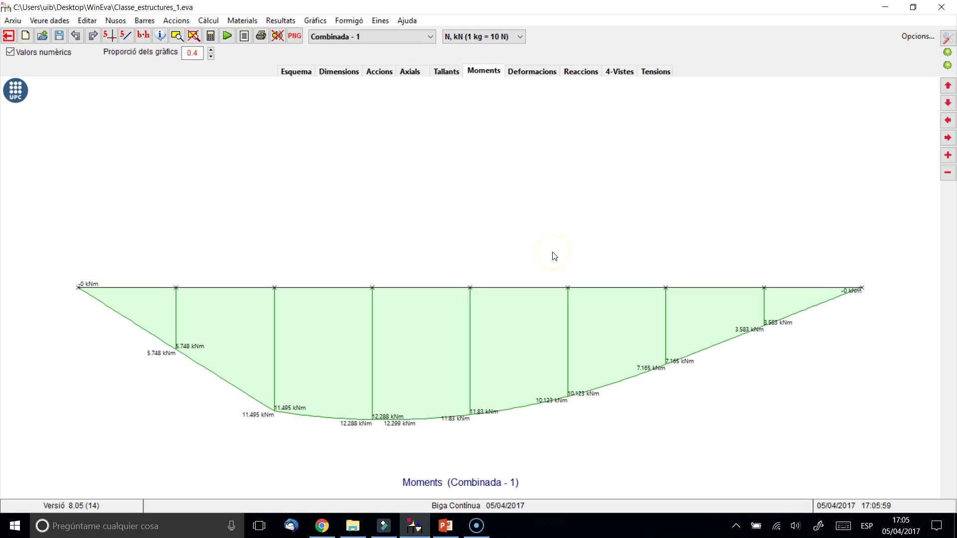
{"action": "right_click", "coordinate": [332, 286]}
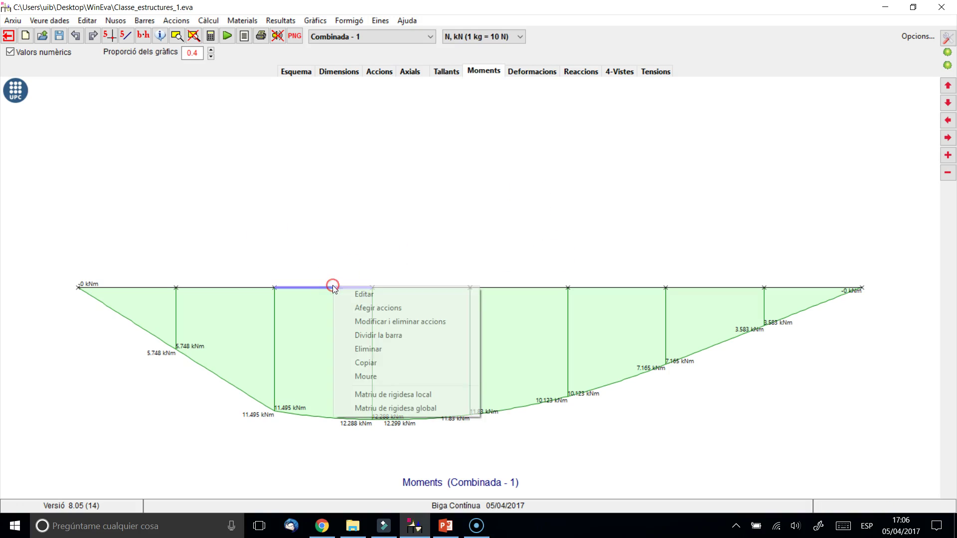
{"action": "left_click", "coordinate": [279, 183]}
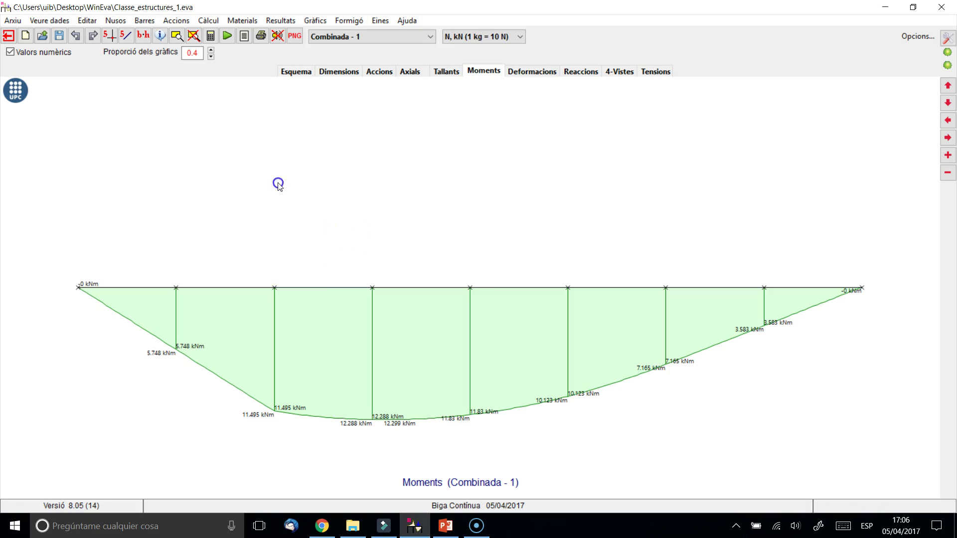
{"action": "left_click", "coordinate": [327, 287]}
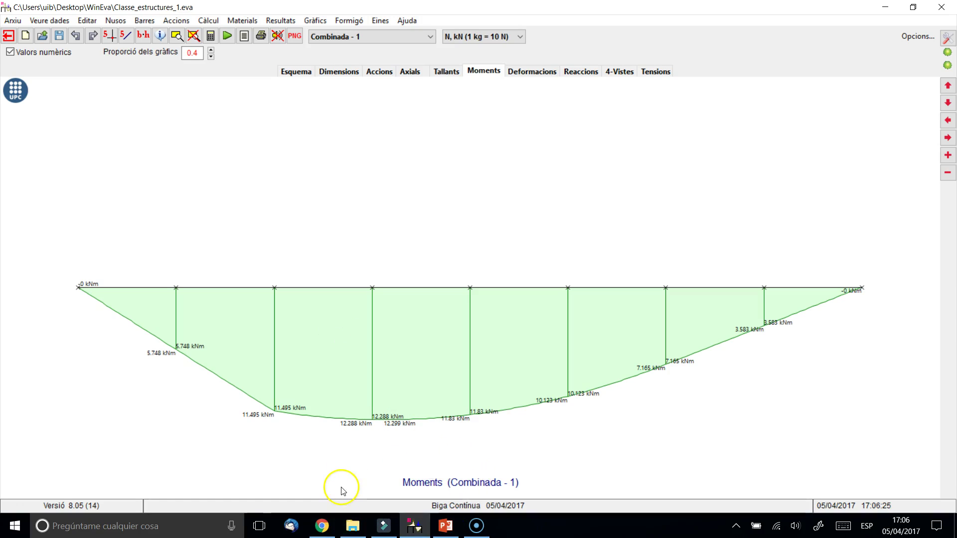
Switch to Chrome and open the course 11612 - Estructures Agroindustrial in Campus Extens.
{"action": "left_click", "coordinate": [358, 528]}
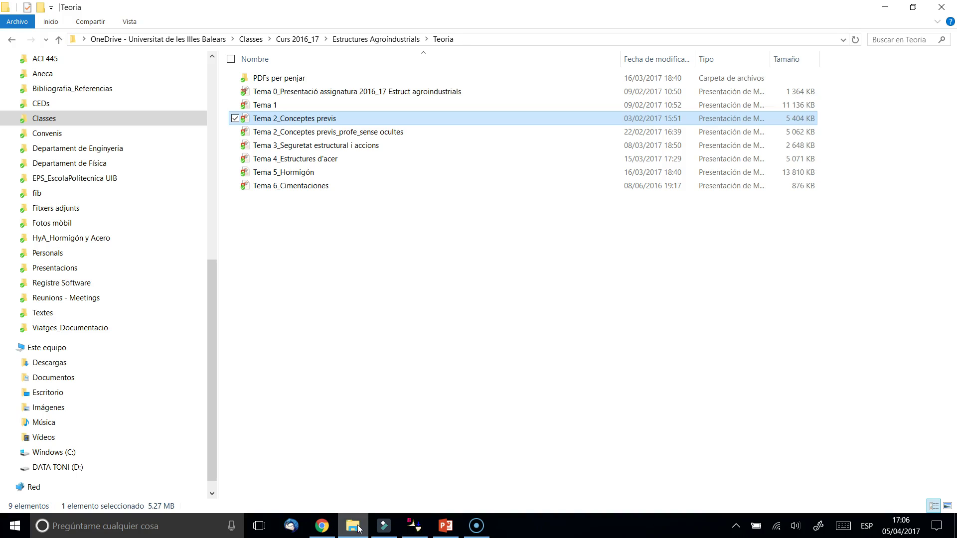
{"action": "left_click", "coordinate": [322, 526]}
{"action": "left_click", "coordinate": [182, 20]}
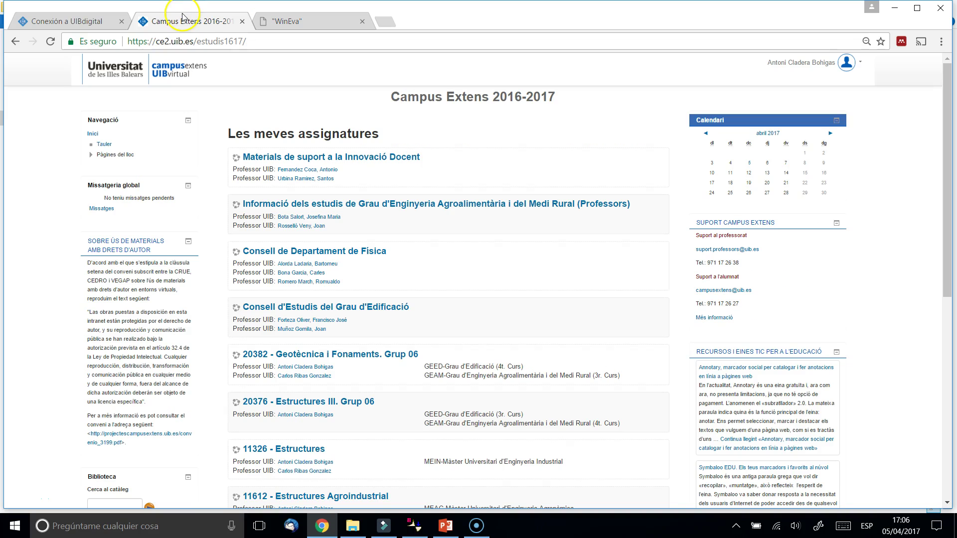
{"action": "scroll", "coordinate": [474, 344], "scroll_direction": "down", "scroll_amount": 8}
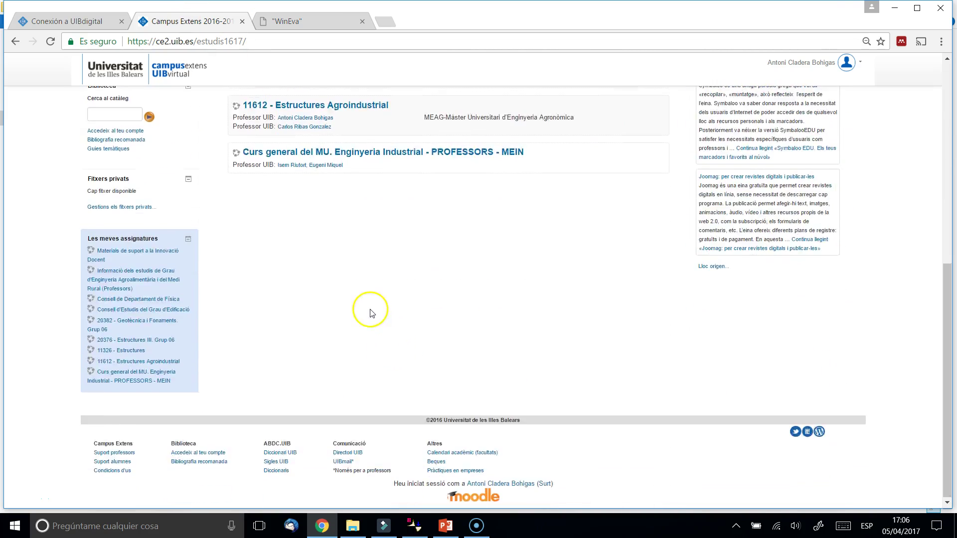
{"action": "scroll", "coordinate": [371, 314], "scroll_direction": "up", "scroll_amount": 5}
{"action": "left_click", "coordinate": [317, 355]}
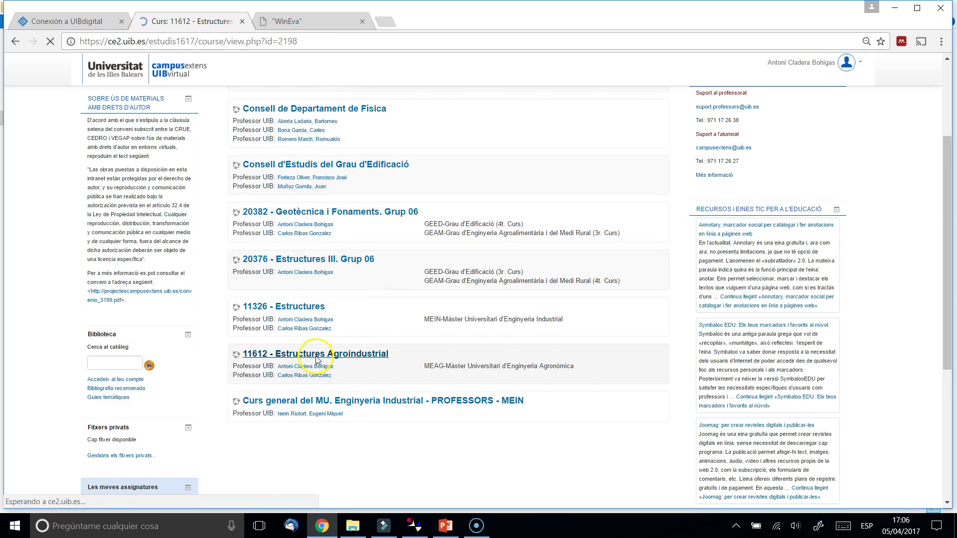
Open the document Examen estructures agroindustrials 2016_17 from the course's complementary material.
{"action": "scroll", "coordinate": [416, 363], "scroll_direction": "down", "scroll_amount": 15}
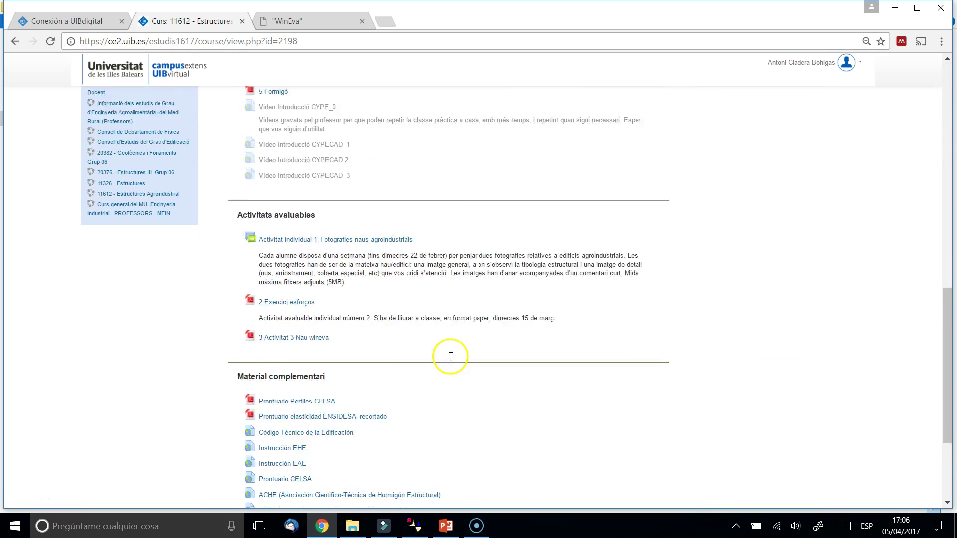
{"action": "scroll", "coordinate": [451, 356], "scroll_direction": "down", "scroll_amount": 3}
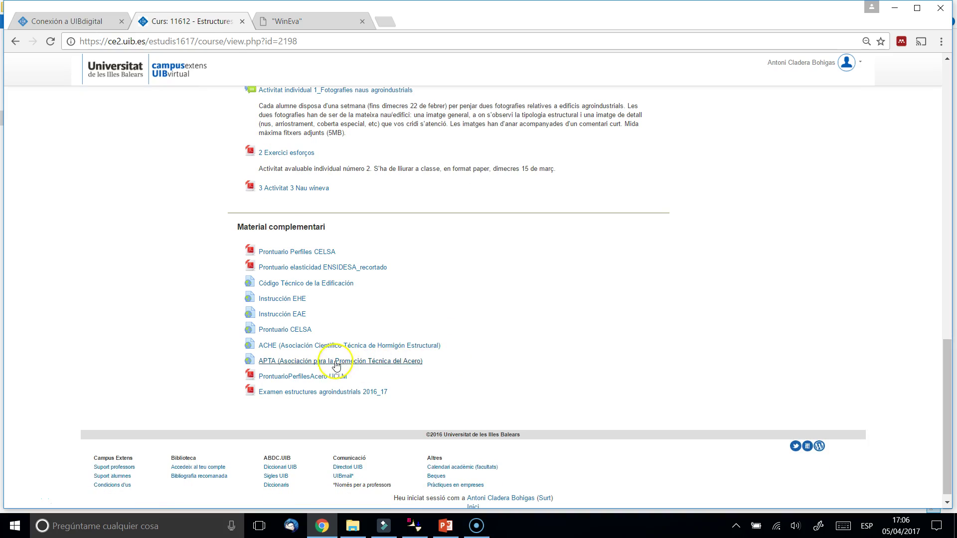
{"action": "left_click", "coordinate": [299, 392]}
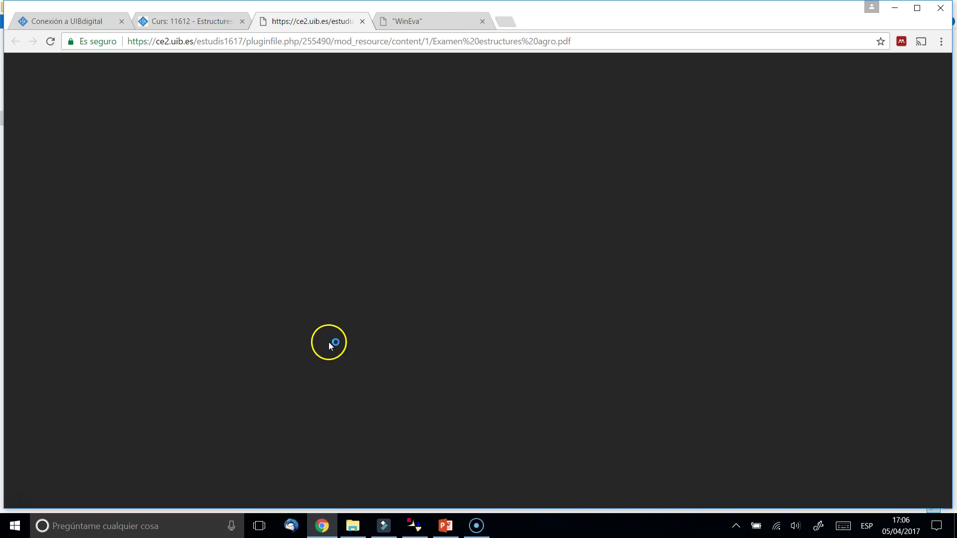
Find exercise 5, the two-span joist floor, on page 3 of the exam PDF and enlarge it for reading.
{"action": "scroll", "coordinate": [361, 335], "scroll_direction": "down", "scroll_amount": 13}
{"action": "scroll", "coordinate": [392, 355], "scroll_direction": "down", "scroll_amount": 15}
{"action": "scroll", "coordinate": [395, 353], "scroll_direction": "up", "scroll_amount": 6}
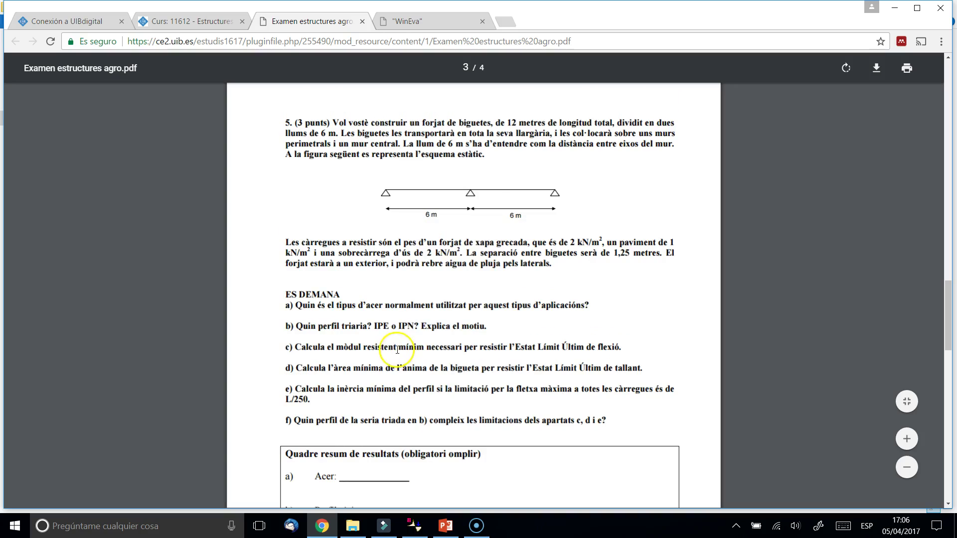
{"action": "key", "text": "ctrl+plus"}
{"action": "key", "text": "ctrl+plus"}
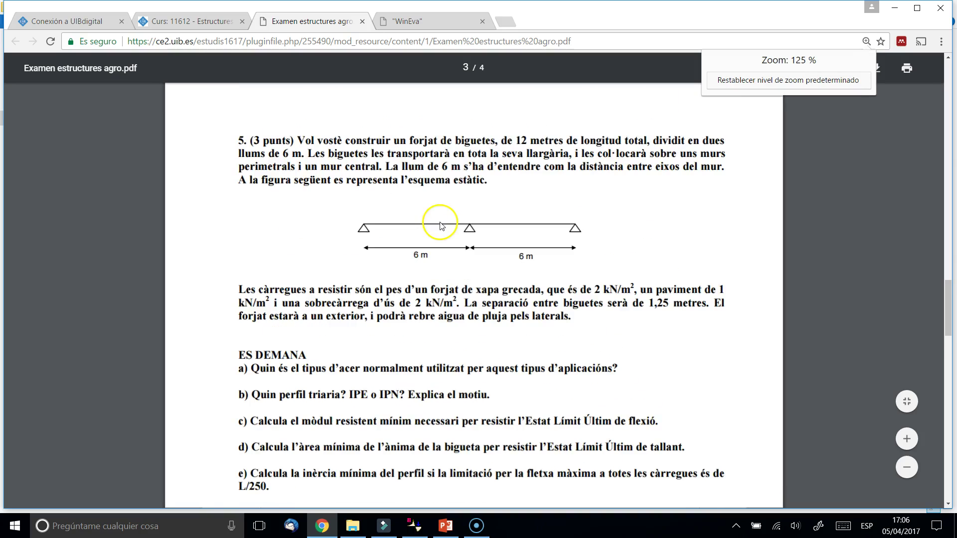
{"action": "key", "text": "ctrl+plus"}
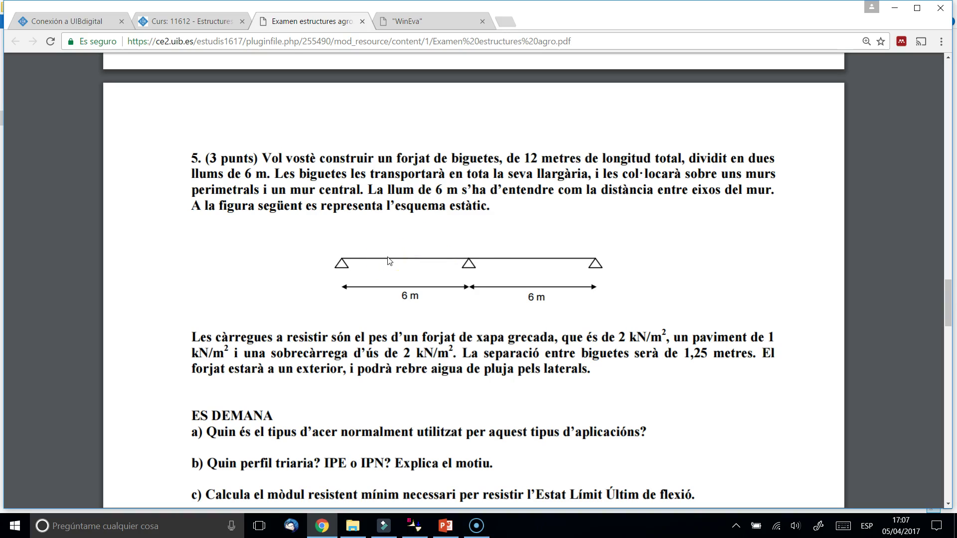
Read exercise 5's loads and questions a to f, highlighting "IPN?" in question b and "inèrcia mínima" in question e.
{"action": "scroll", "coordinate": [255, 172], "scroll_direction": "down", "scroll_amount": 1}
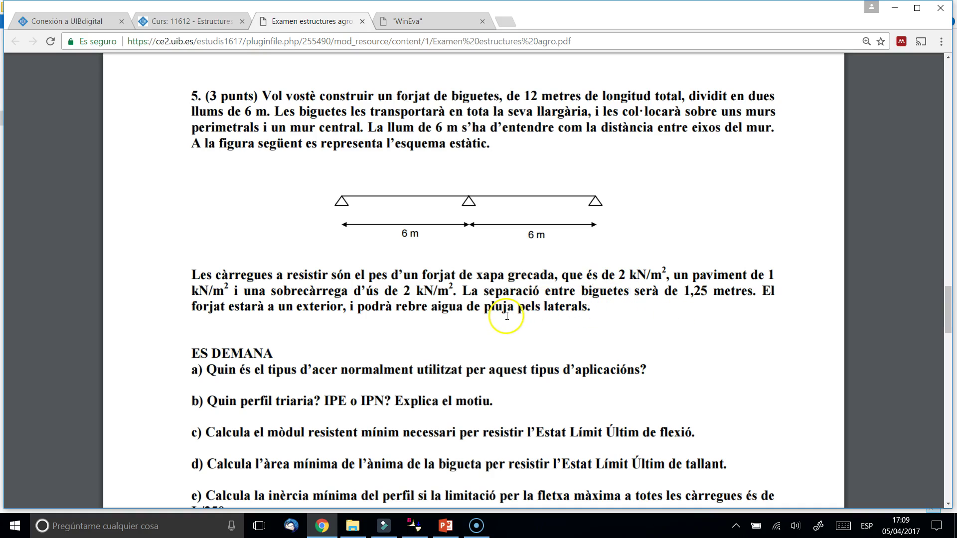
{"action": "left_click_drag", "start_coordinate": [360, 400], "coordinate": [386, 400]}
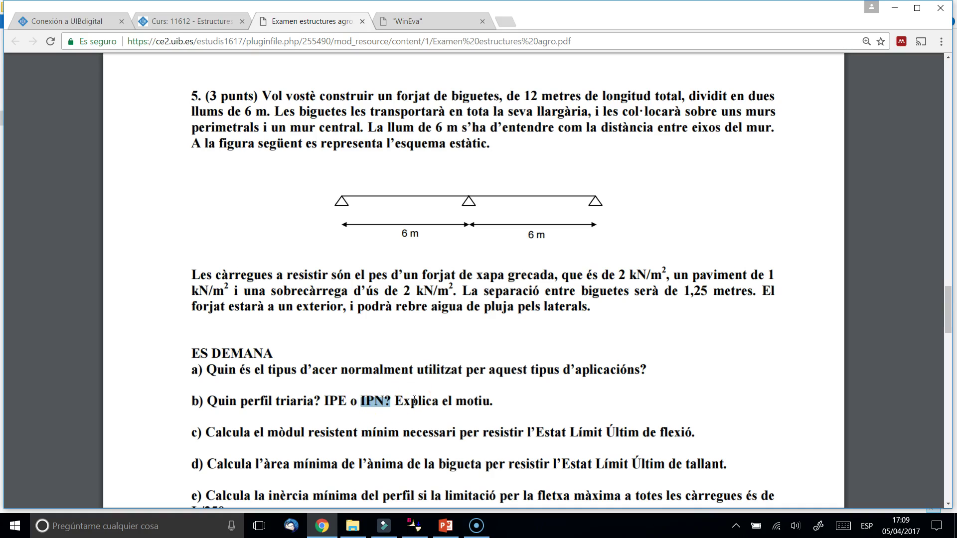
{"action": "scroll", "coordinate": [349, 399], "scroll_direction": "down", "scroll_amount": 1}
{"action": "scroll", "coordinate": [421, 397], "scroll_direction": "up", "scroll_amount": 1}
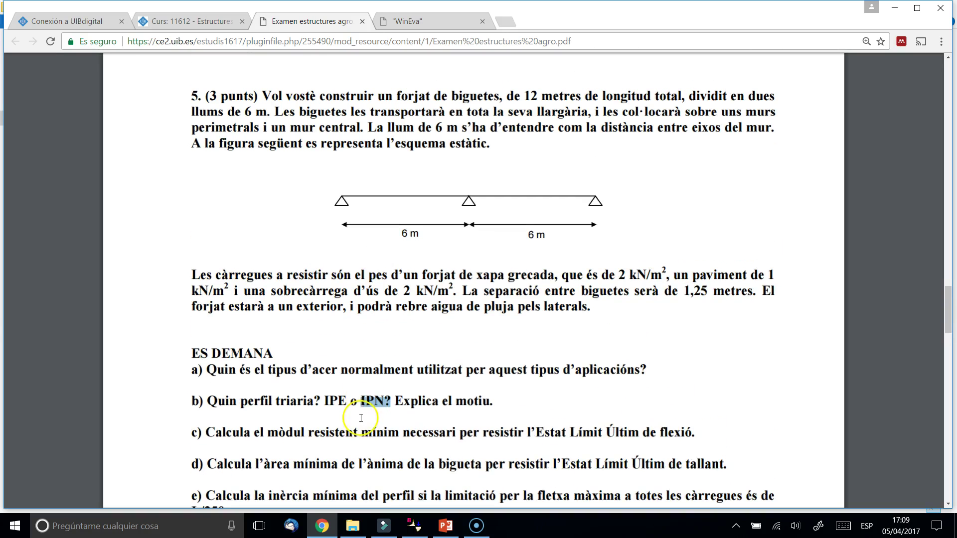
{"action": "scroll", "coordinate": [361, 418], "scroll_direction": "down", "scroll_amount": 1}
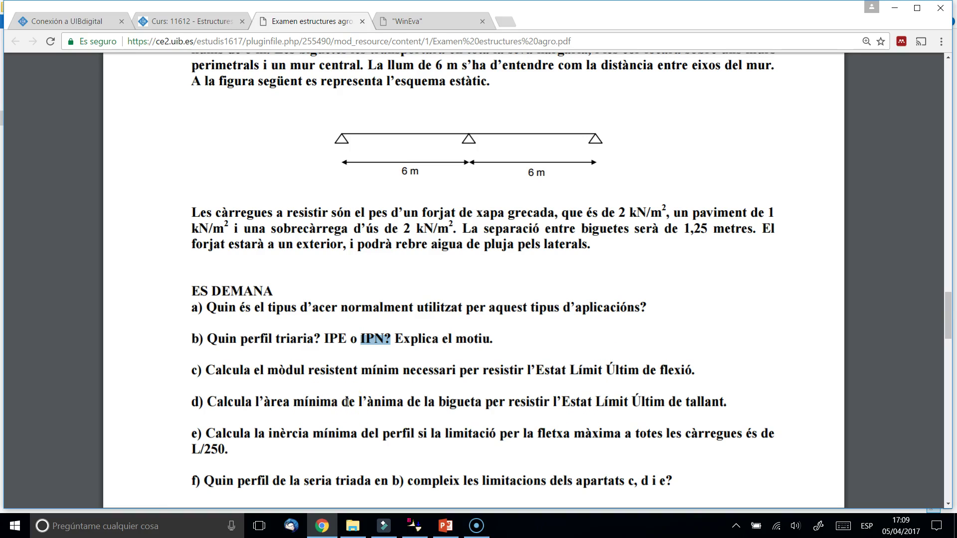
{"action": "left_click_drag", "start_coordinate": [264, 435], "coordinate": [370, 436]}
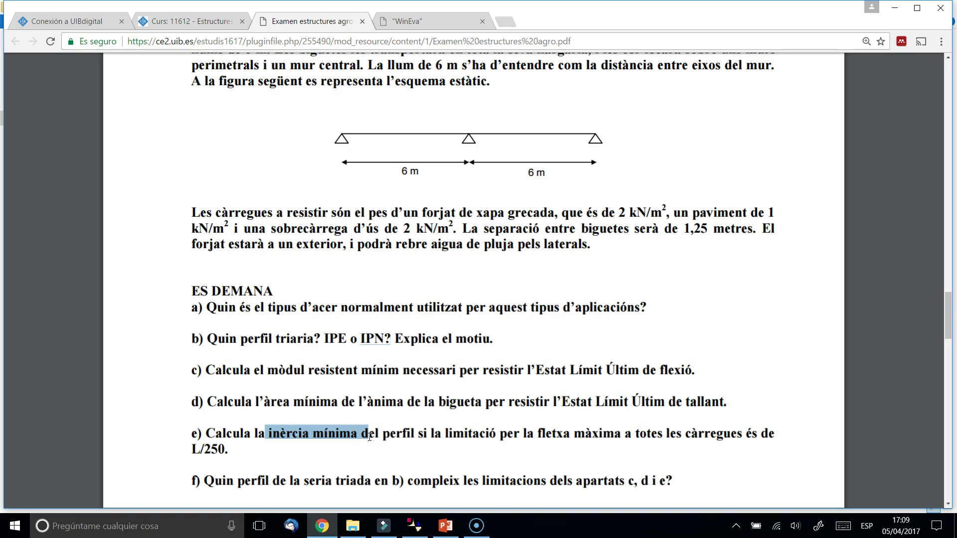
{"action": "scroll", "coordinate": [386, 186], "scroll_direction": "up", "scroll_amount": 1}
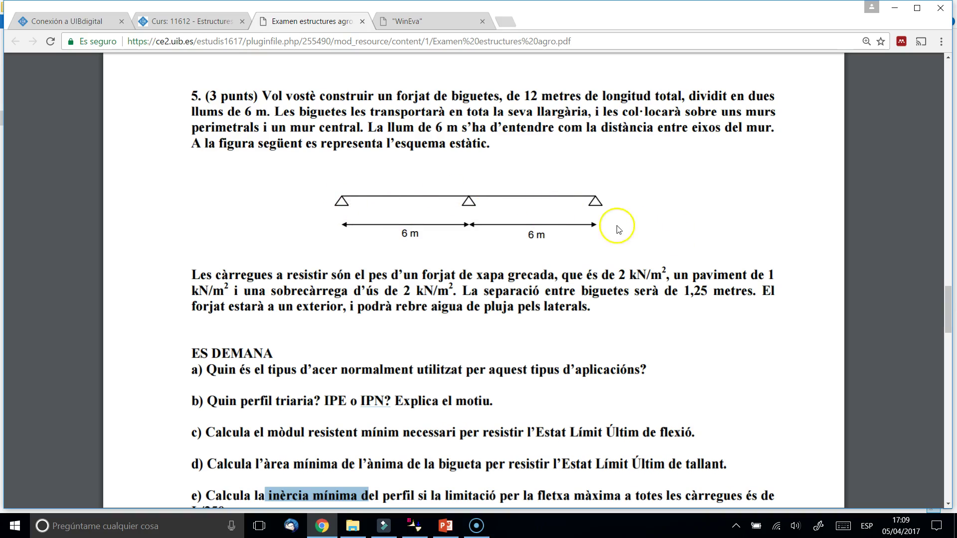
Switch from the exam PDF to WinEva and start a new continuous beam file (Biga Contínua).
{"action": "left_click", "coordinate": [225, 464]}
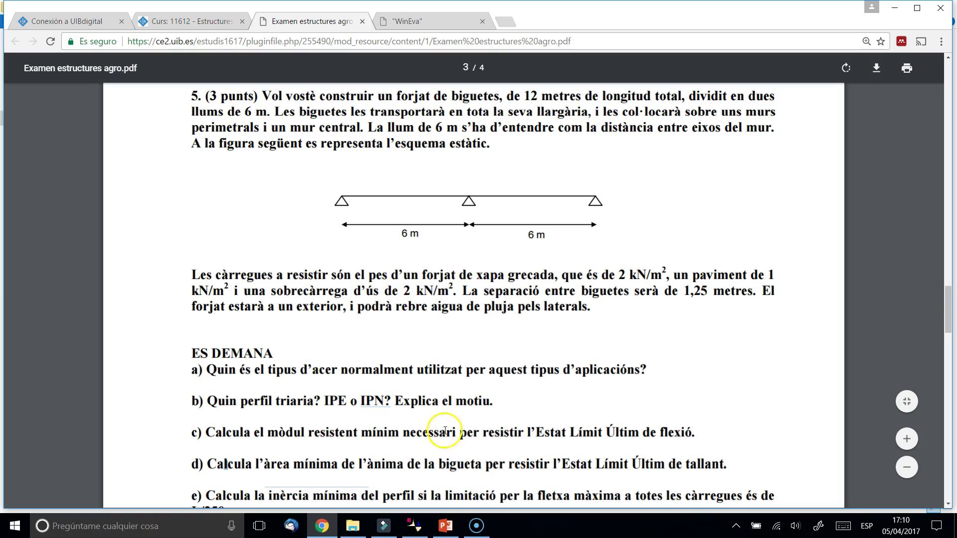
{"action": "left_click", "coordinate": [418, 530]}
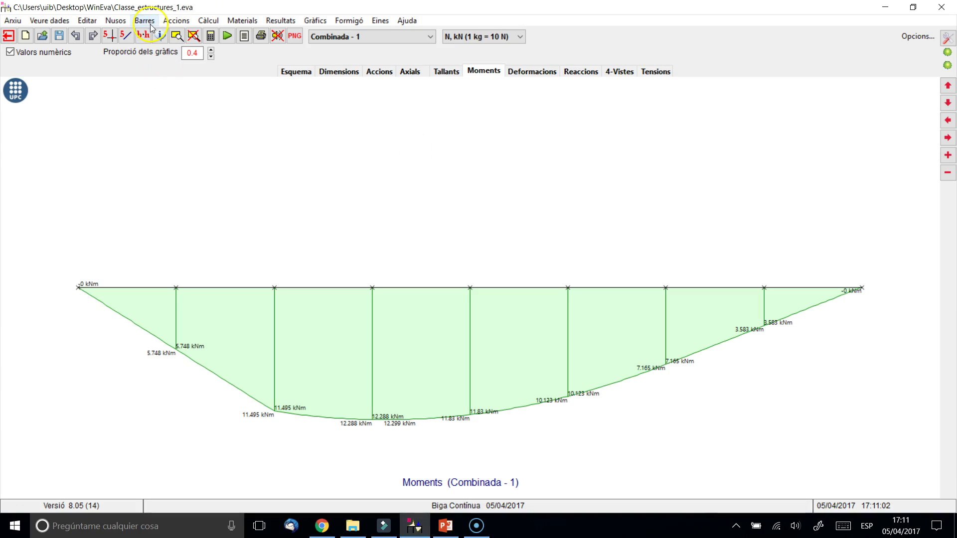
{"action": "left_click", "coordinate": [12, 21]}
{"action": "mouse_move", "coordinate": [49, 34]}
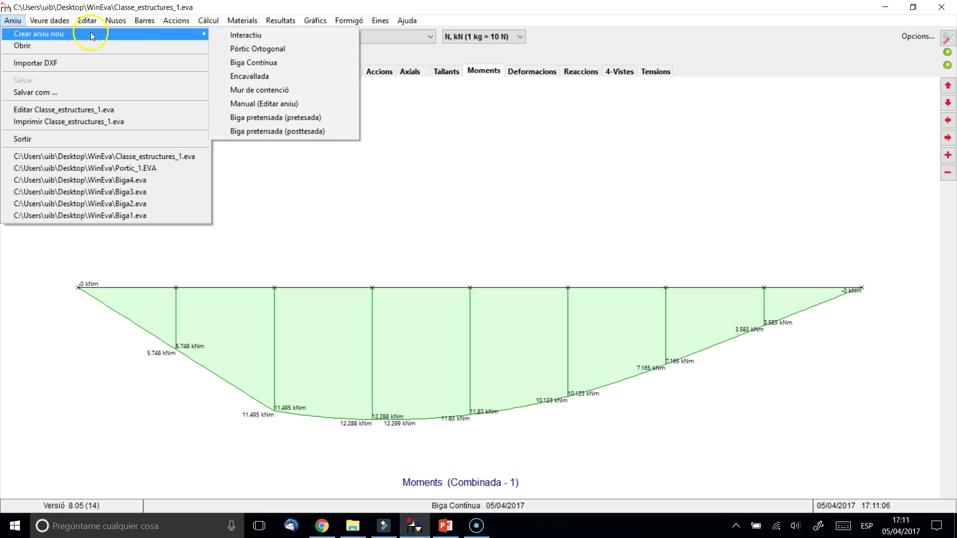
{"action": "left_click", "coordinate": [258, 63]}
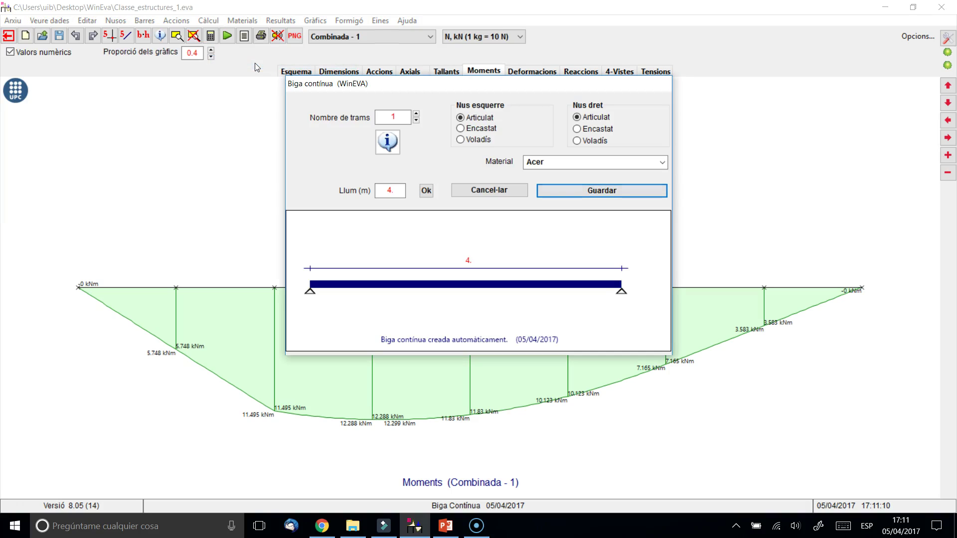
Set the steel beam to two spans and give spans 1 - 2 a length of 6 m each.
{"action": "left_click", "coordinate": [391, 118]}
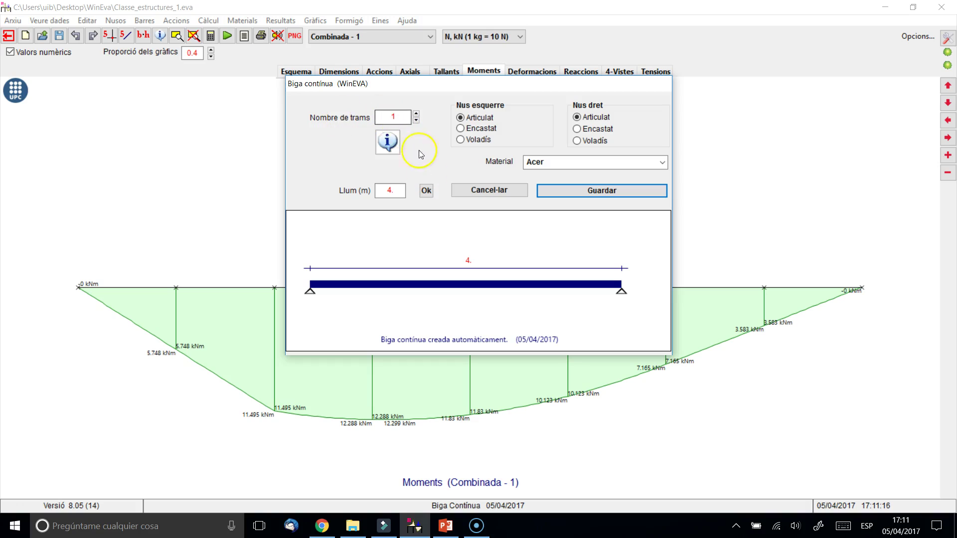
{"action": "left_click", "coordinate": [416, 113]}
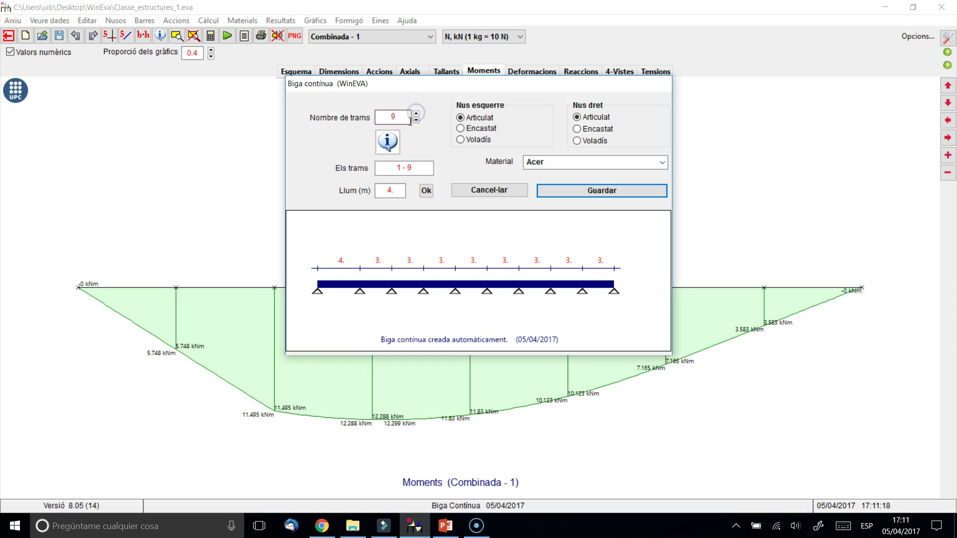
{"action": "left_click", "coordinate": [416, 120]}
{"action": "left_click", "coordinate": [416, 121]}
{"action": "left_click", "coordinate": [416, 121]}
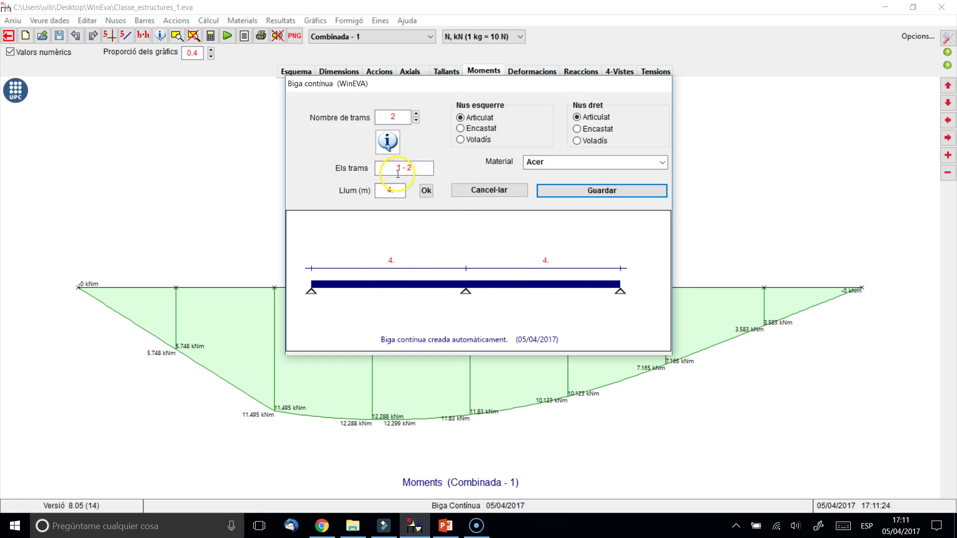
{"action": "left_click", "coordinate": [381, 192]}
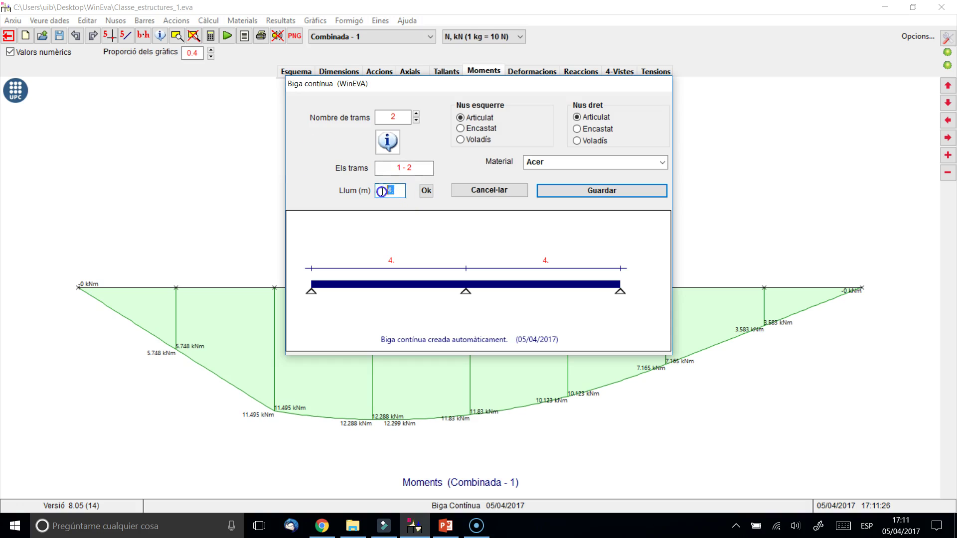
{"action": "type", "text": "6"}
{"action": "left_click", "coordinate": [426, 191]}
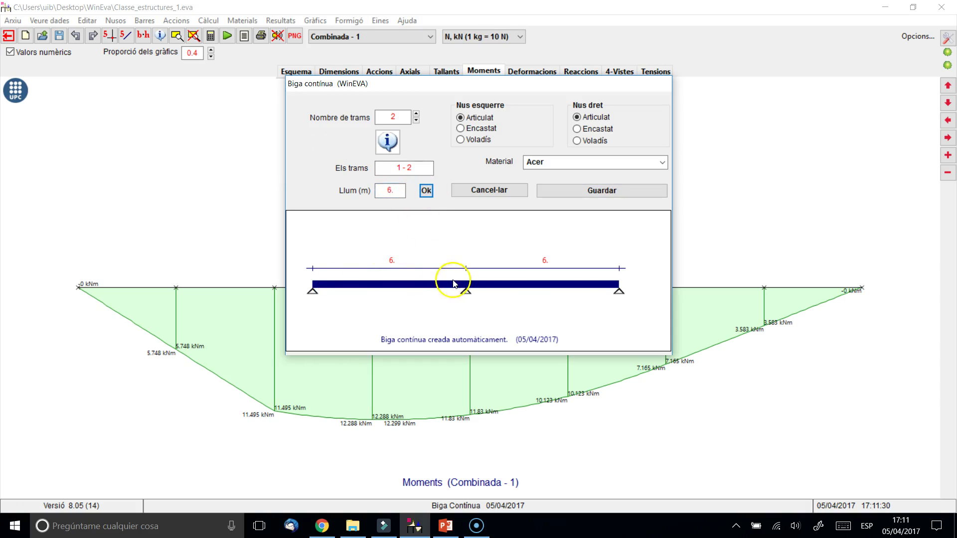
Try a length of 8 m for span 2 alone, and restore both spans to 6 m.
{"action": "left_click", "coordinate": [402, 168]}
{"action": "type", "text": "2"}
{"action": "left_click_drag", "start_coordinate": [403, 191], "coordinate": [364, 180]}
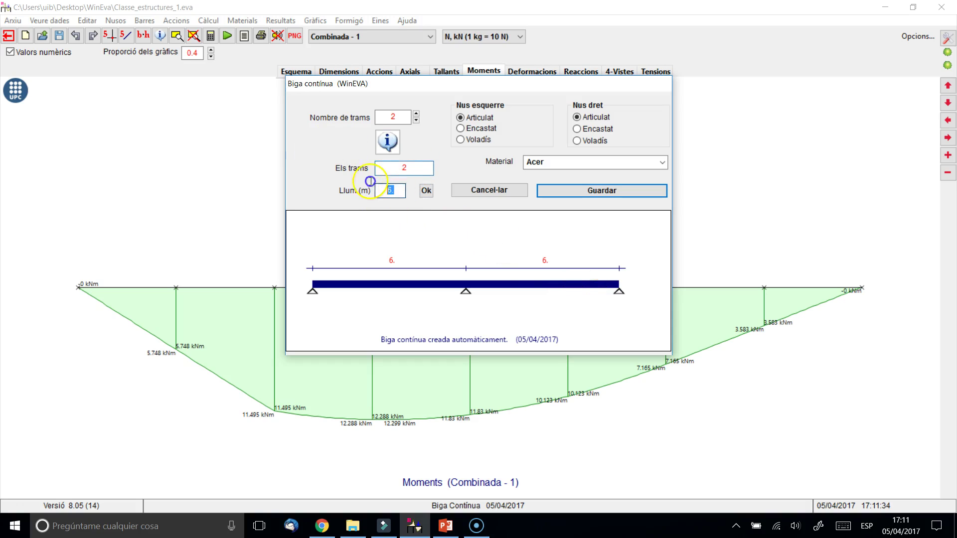
{"action": "type", "text": "8"}
{"action": "left_click", "coordinate": [426, 191]}
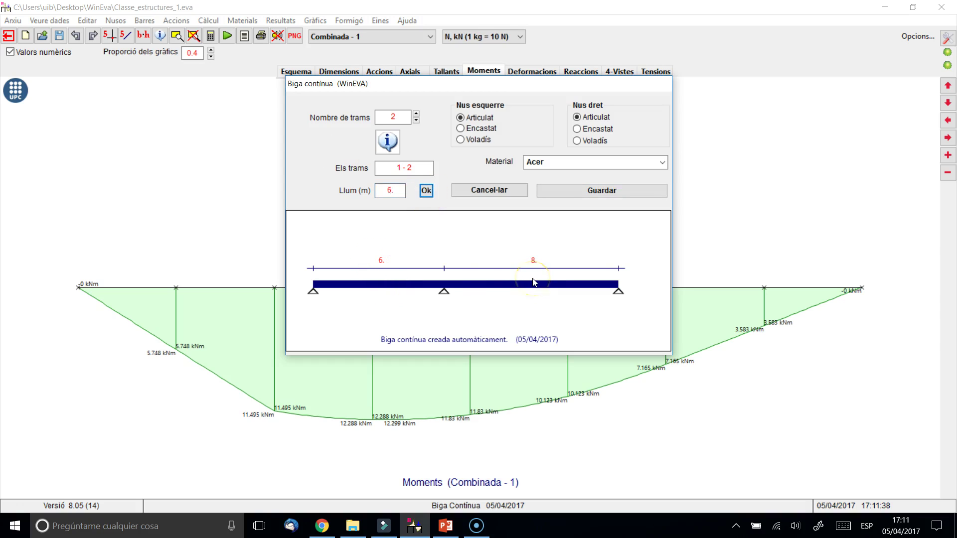
{"action": "left_click", "coordinate": [416, 168]}
{"action": "left_click_drag", "start_coordinate": [399, 191], "coordinate": [365, 189]}
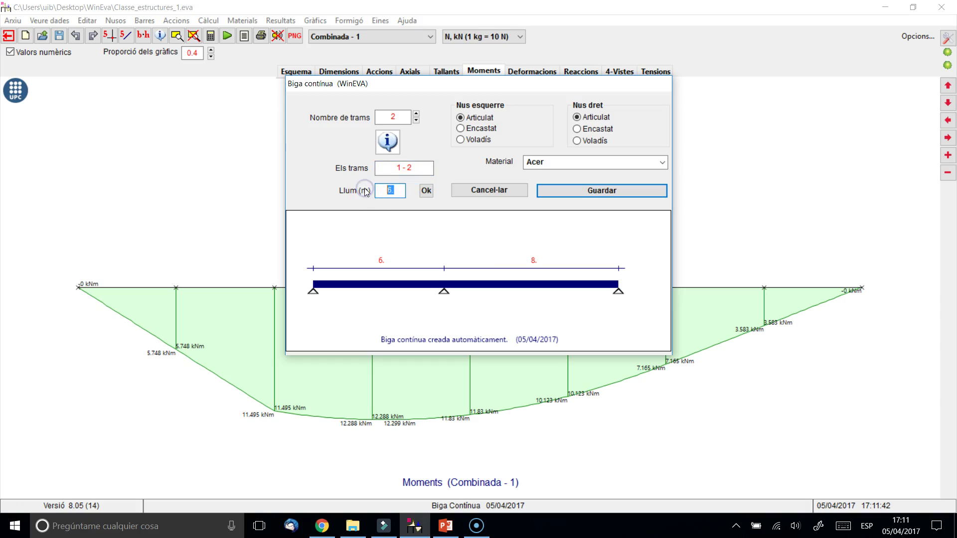
{"action": "left_click", "coordinate": [426, 190]}
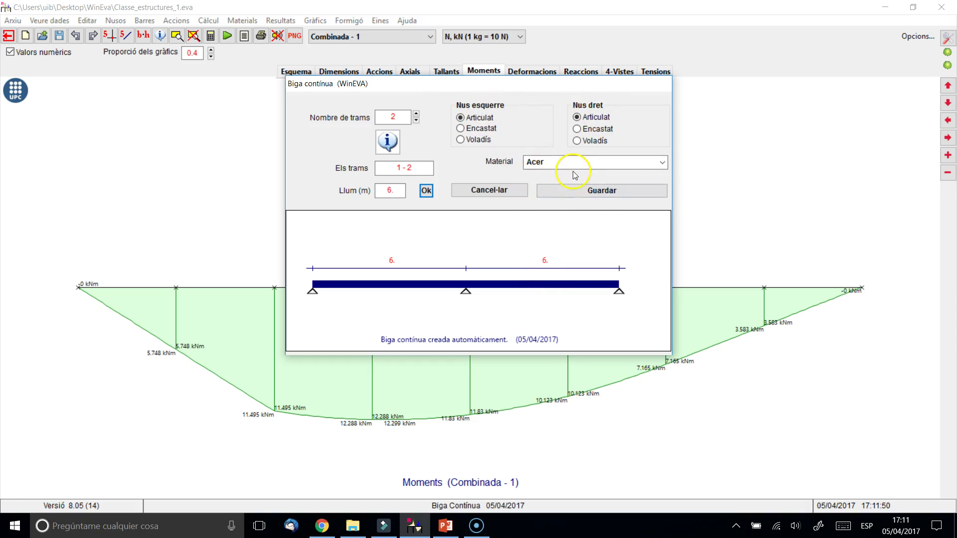
Save the continuous beam as Classe_estructures_2 in the desktop's WinEva folder.
{"action": "left_click", "coordinate": [593, 192]}
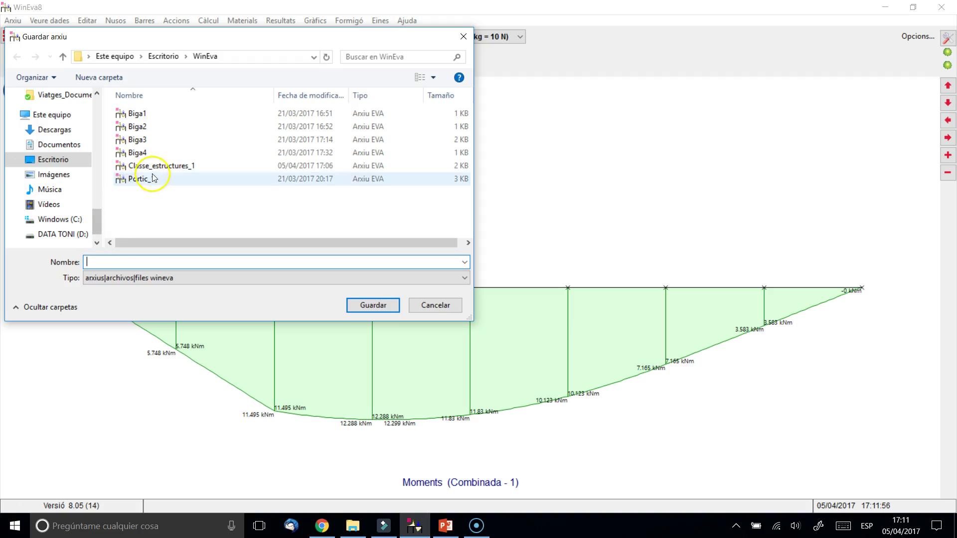
{"action": "left_click", "coordinate": [156, 166]}
{"action": "left_click", "coordinate": [151, 262]}
{"action": "left_click", "coordinate": [153, 260]}
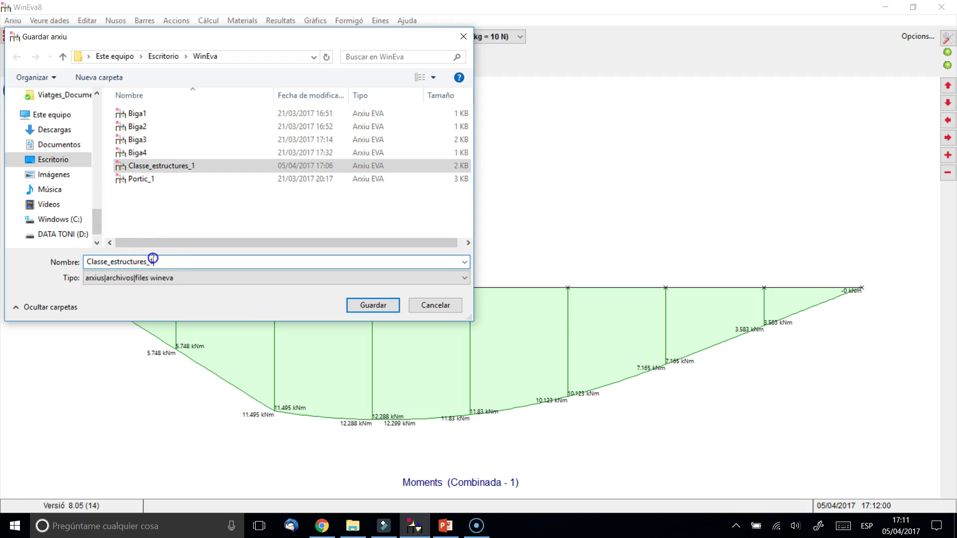
{"action": "key", "text": "BackSpace"}
{"action": "type", "text": "2"}
{"action": "left_click", "coordinate": [374, 305]}
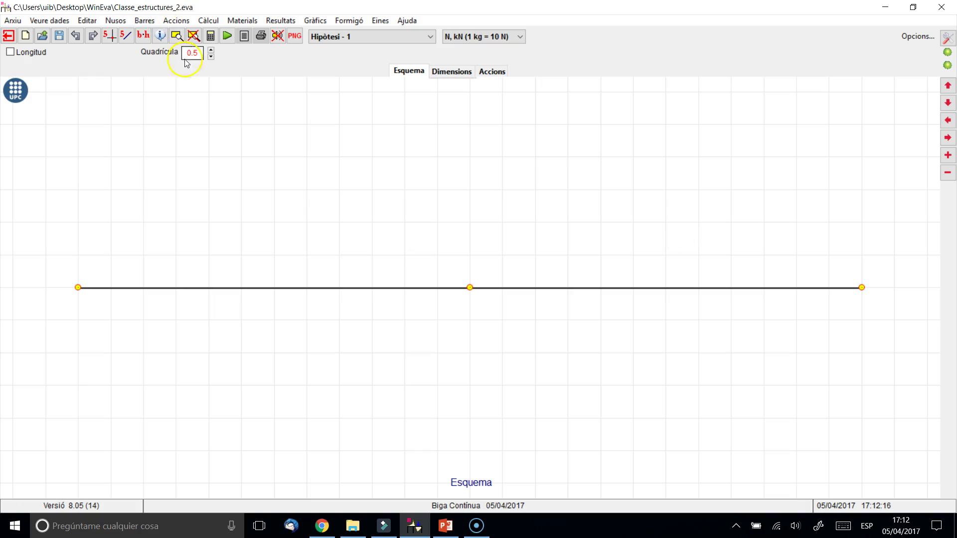
Edit the beam's middle node and confirm its support type as 110 (Només gira: Articulació).
{"action": "left_click", "coordinate": [86, 20]}
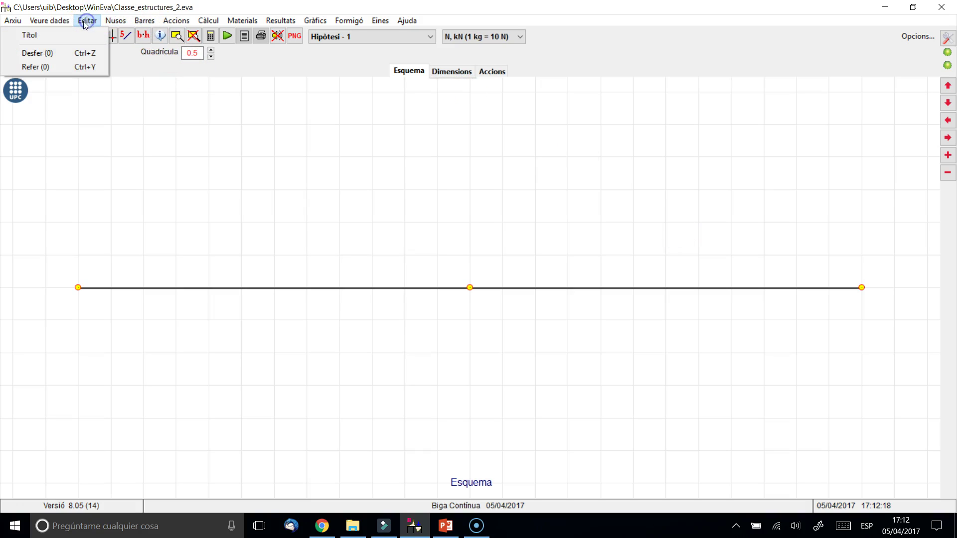
{"action": "mouse_move", "coordinate": [106, 19]}
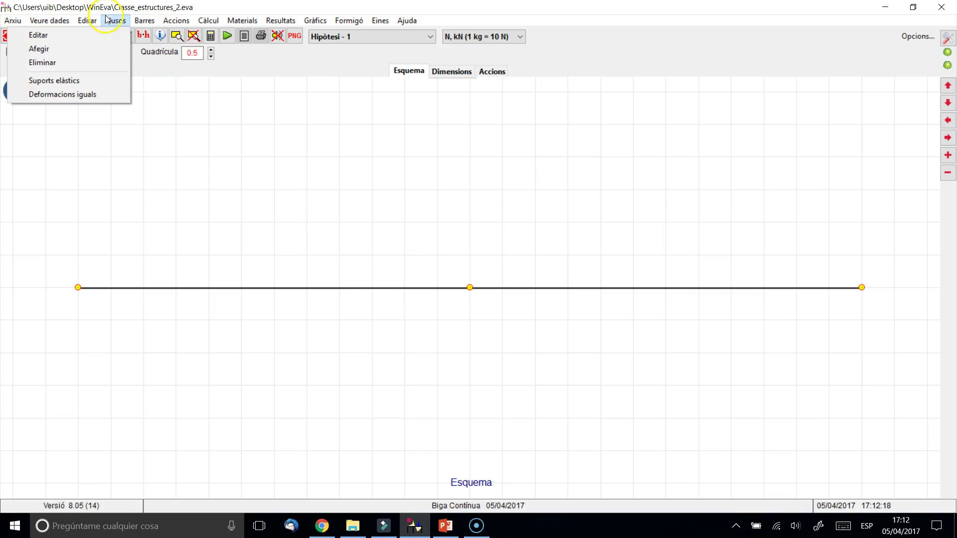
{"action": "left_click", "coordinate": [63, 36]}
{"action": "key", "text": "Return"}
{"action": "left_click", "coordinate": [469, 288]}
{"action": "left_click", "coordinate": [470, 288]}
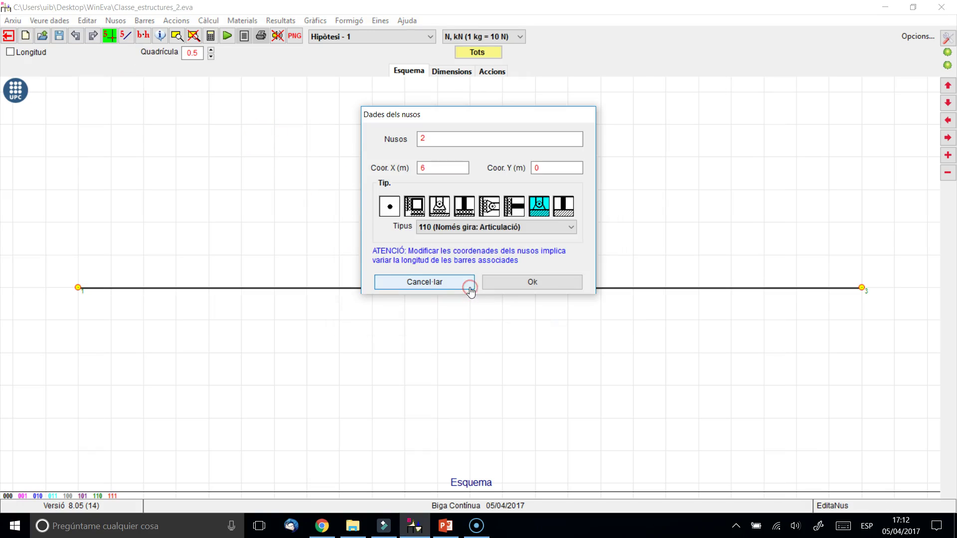
{"action": "left_click", "coordinate": [545, 208]}
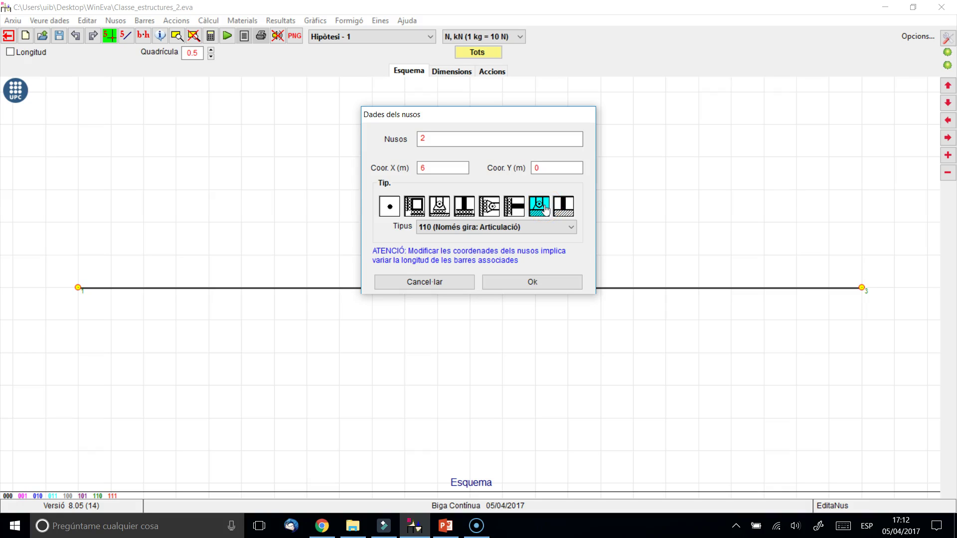
{"action": "left_click", "coordinate": [535, 283]}
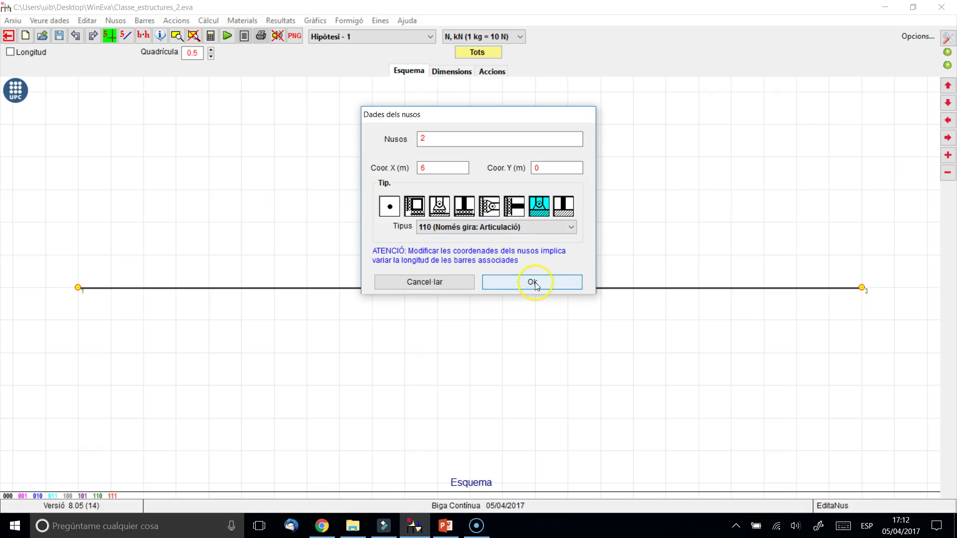
{"action": "left_click", "coordinate": [543, 246]}
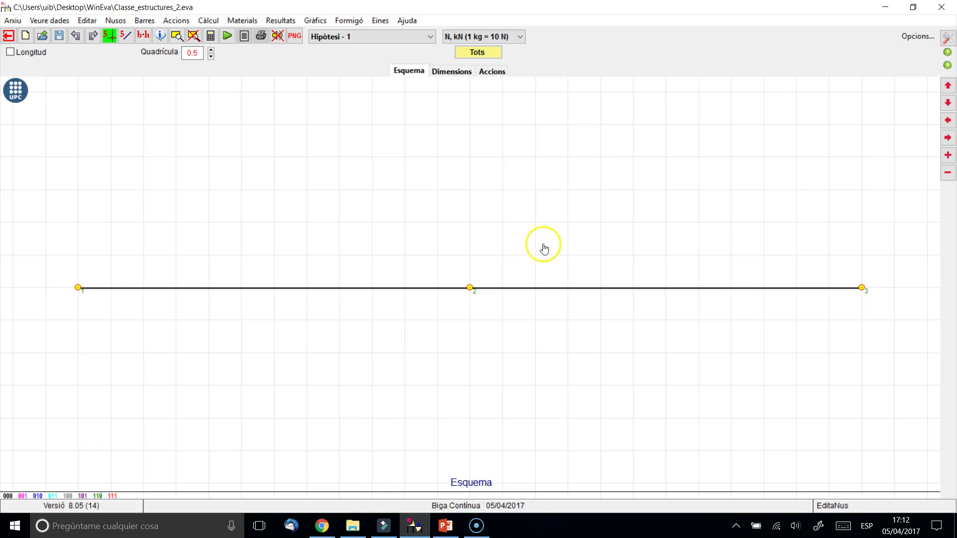
{"action": "left_click", "coordinate": [363, 70]}
Open the simple load hypotheses list, consult exercise 5's loads in the exam PDF in Chrome, and return to WinEva.
{"action": "left_click", "coordinate": [174, 21]}
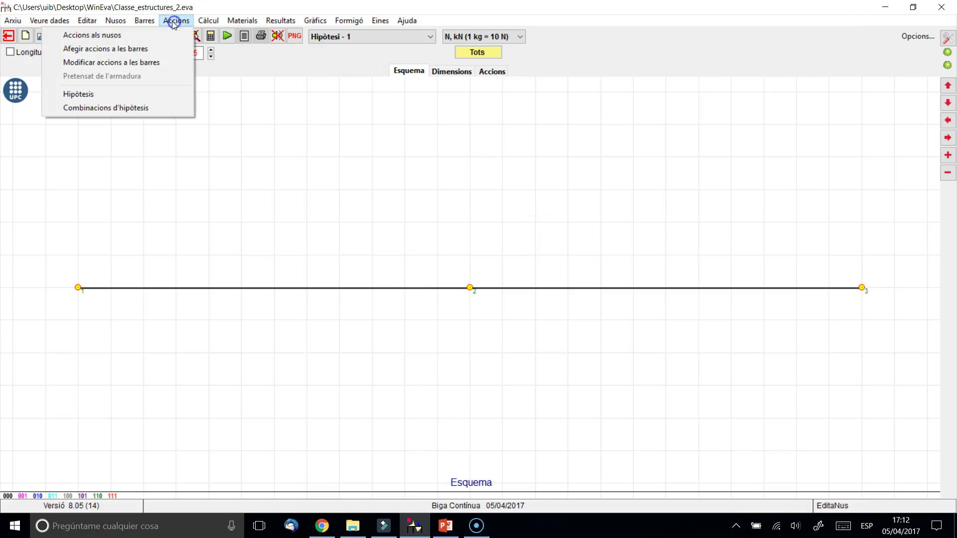
{"action": "left_click", "coordinate": [93, 95]}
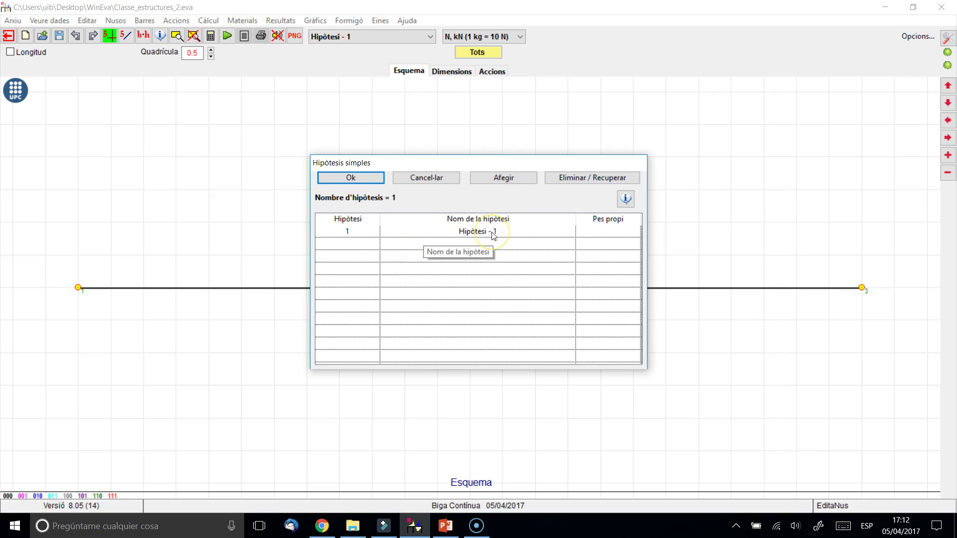
{"action": "left_click", "coordinate": [427, 529]}
{"action": "left_click", "coordinate": [322, 528]}
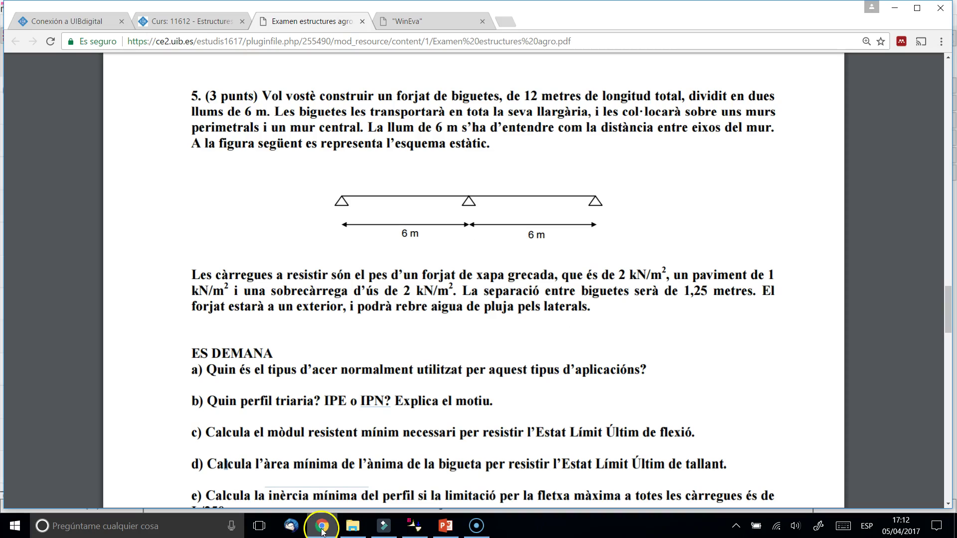
{"action": "scroll", "coordinate": [416, 337], "scroll_direction": "up", "scroll_amount": 2}
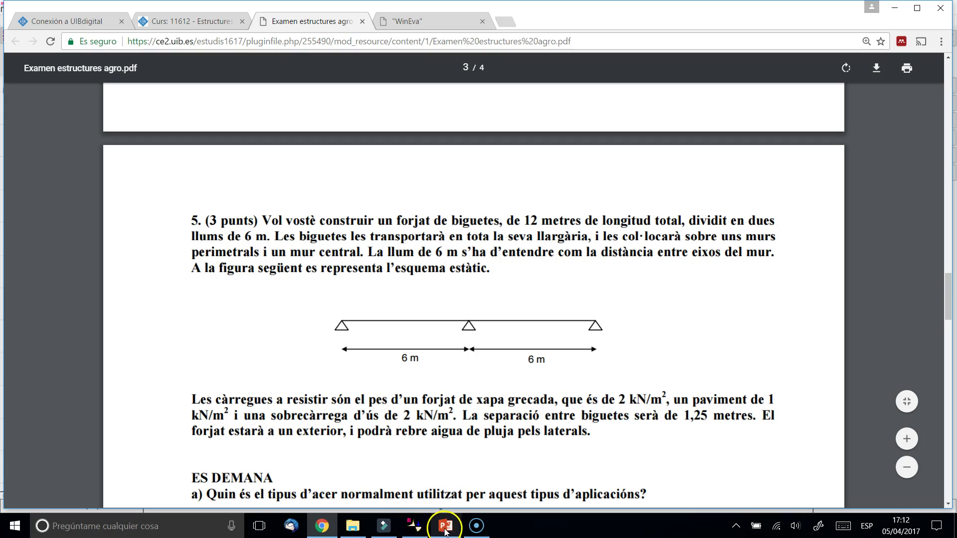
{"action": "left_click", "coordinate": [415, 526]}
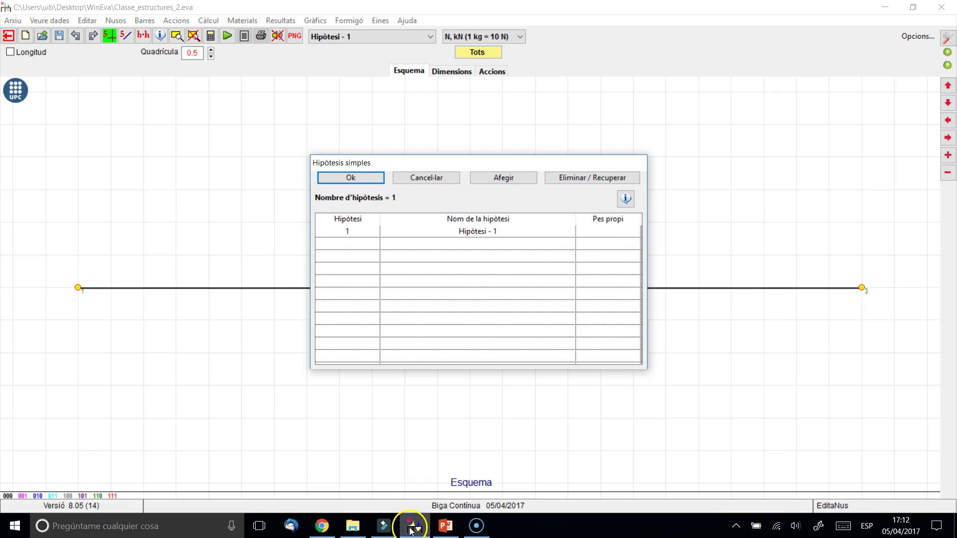
Add 2 more simple hypotheses to the list.
{"action": "left_click", "coordinate": [499, 179]}
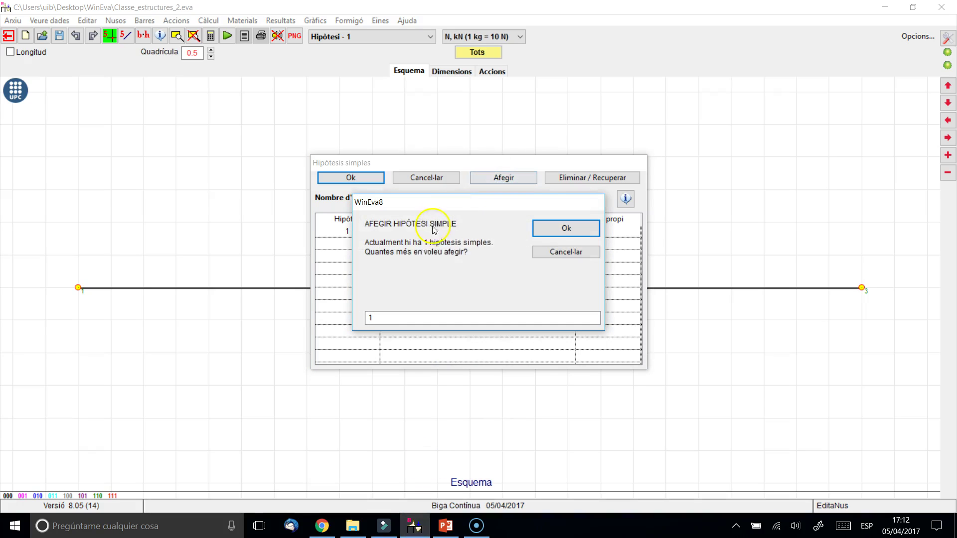
{"action": "double_click", "coordinate": [412, 318]}
{"action": "type", "text": "2"}
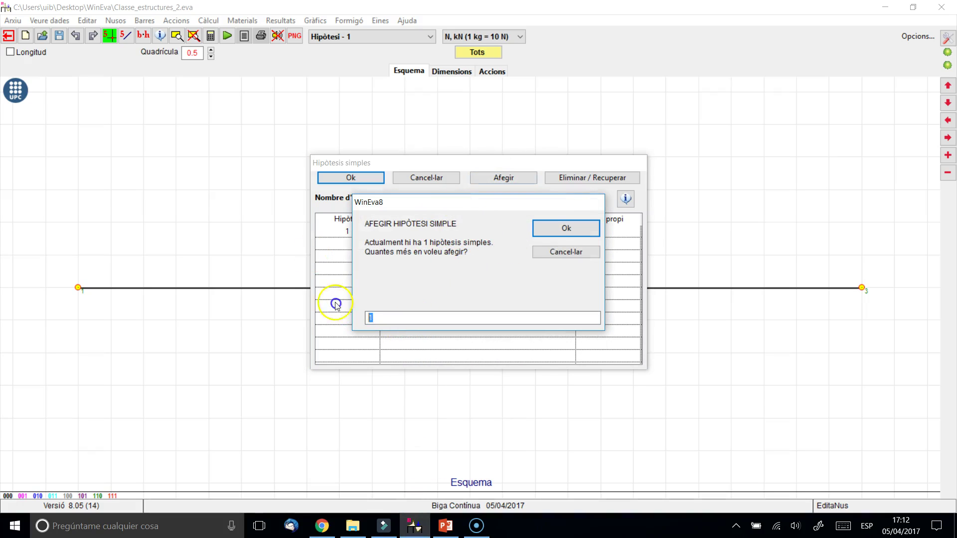
{"action": "left_click", "coordinate": [567, 228]}
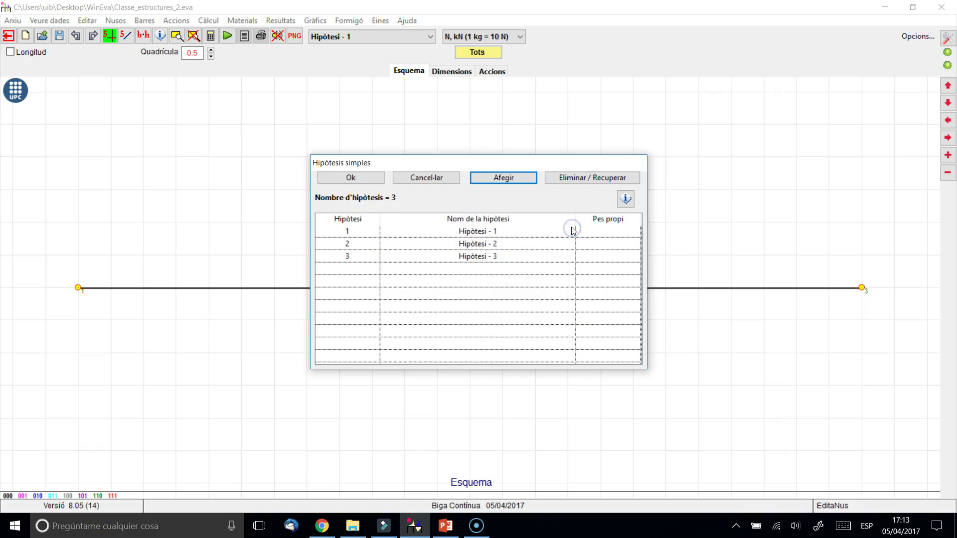
Name the three hypotheses "Pes estructura", "Paviment" and "Sobrecarrega d us".
{"action": "left_click", "coordinate": [476, 231]}
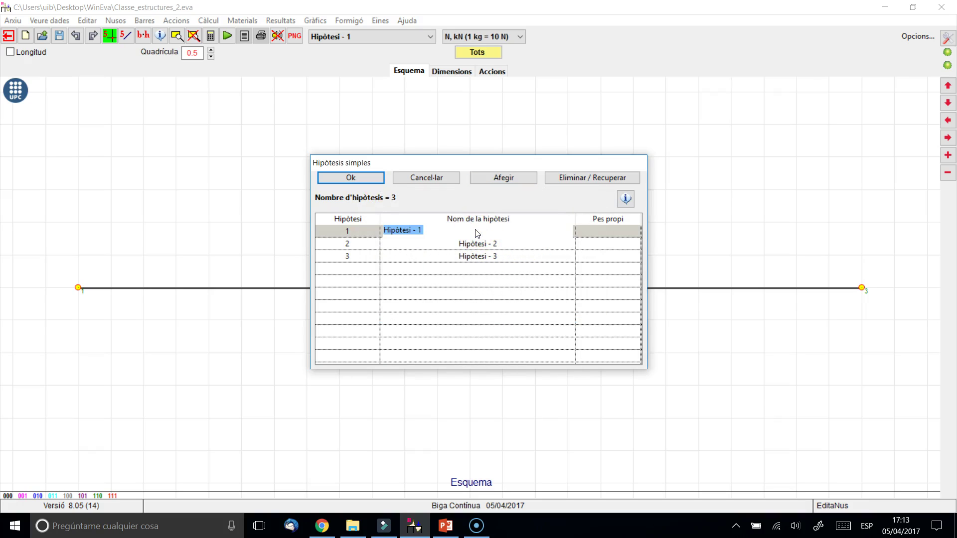
{"action": "type", "text": "Pes estructura"}
{"action": "left_click", "coordinate": [479, 243]}
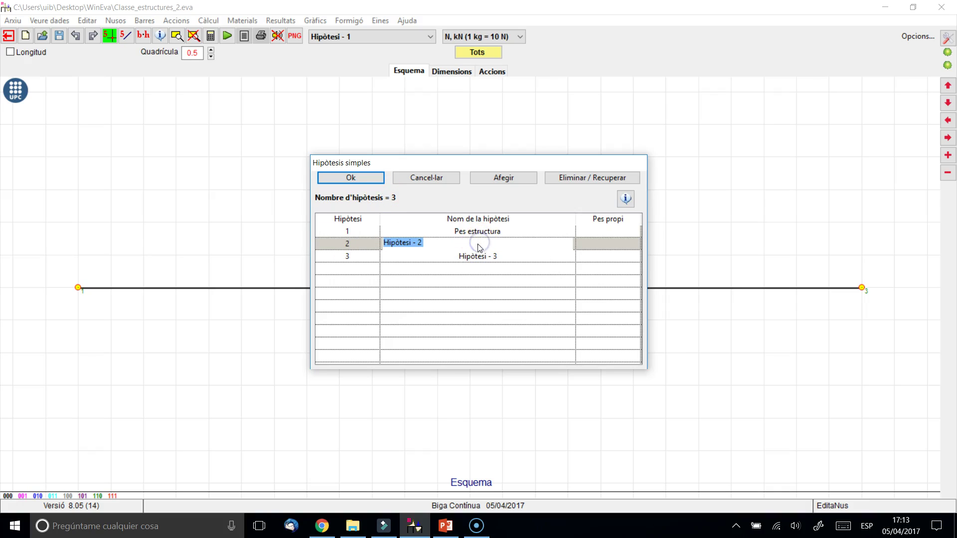
{"action": "type", "text": "Paviment"}
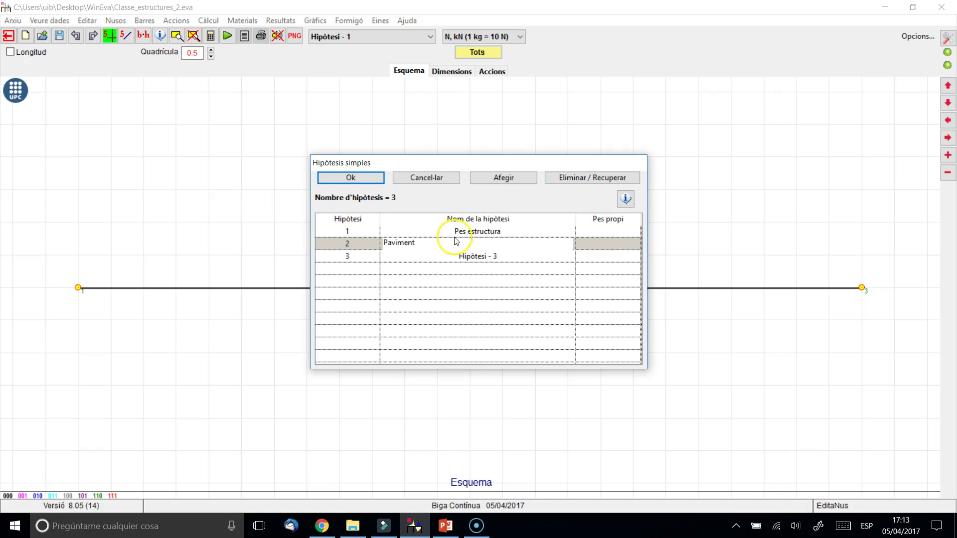
{"action": "left_click", "coordinate": [471, 257]}
{"action": "type", "text": "Sobrecarrega d us"}
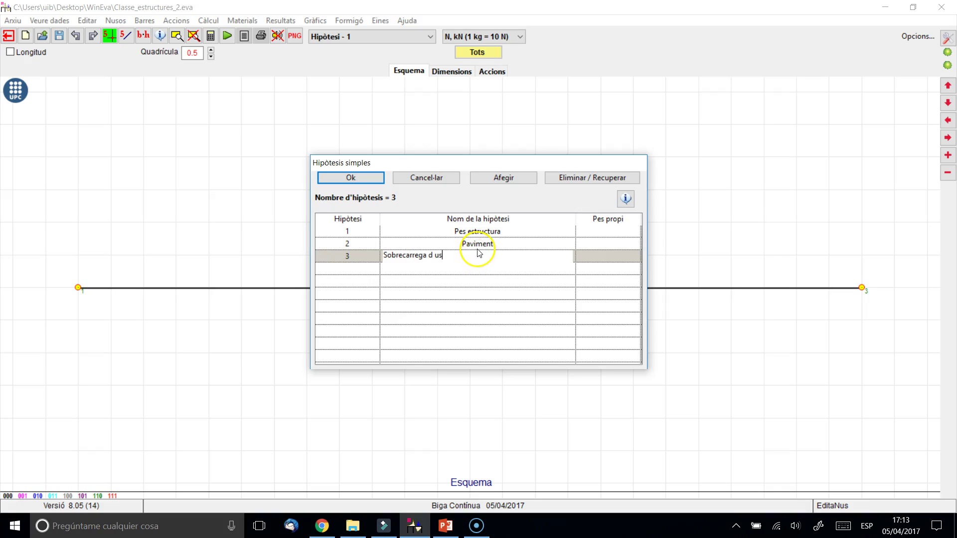
{"action": "left_click", "coordinate": [491, 231]}
Check exercise 5's area loads and joist spacing in the exam PDF in Chrome, and return to WinEva.
{"action": "left_click", "coordinate": [446, 527]}
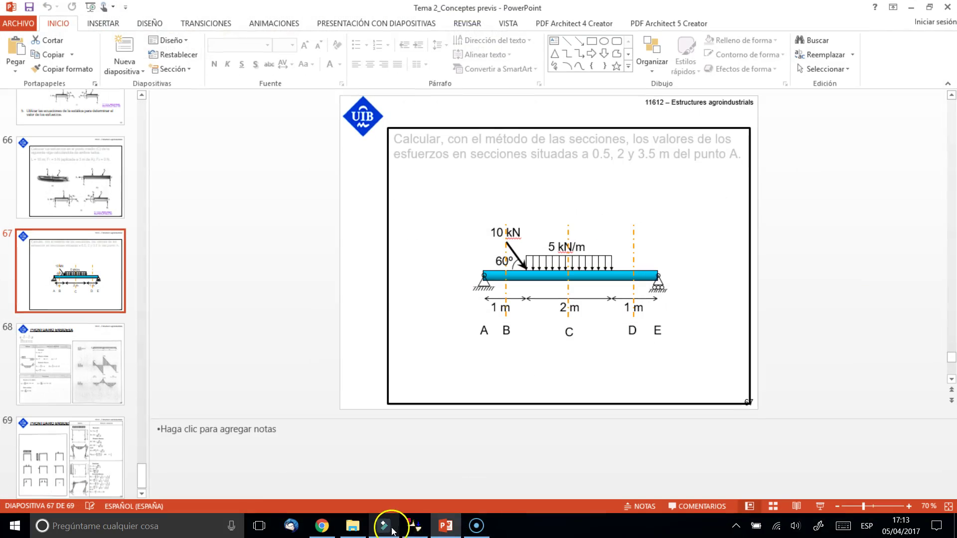
{"action": "left_click", "coordinate": [323, 526]}
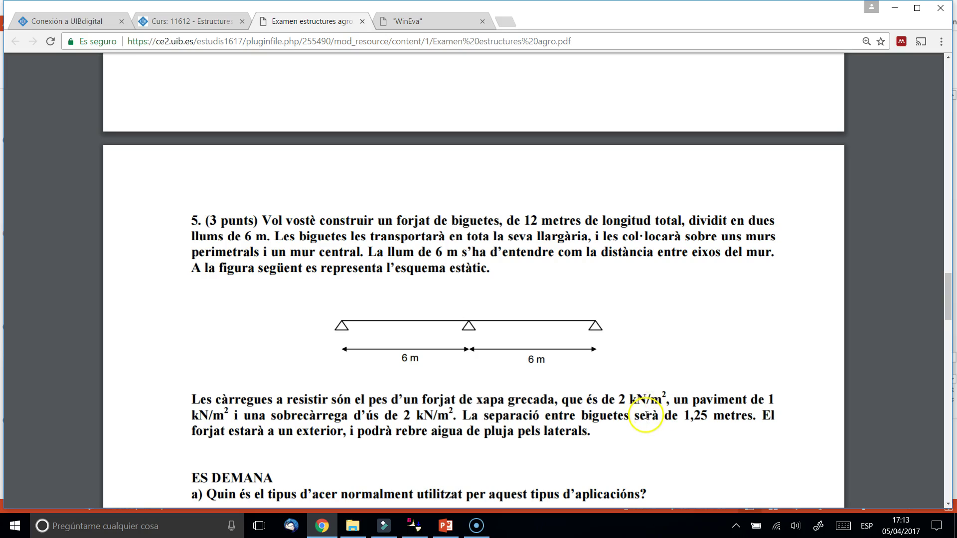
{"action": "left_click", "coordinate": [413, 532]}
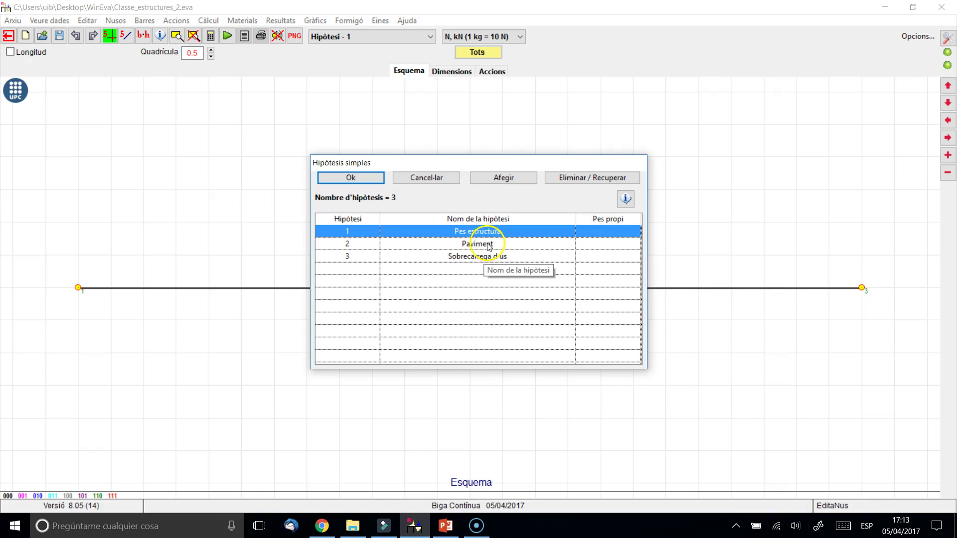
{"action": "left_click", "coordinate": [323, 526]}
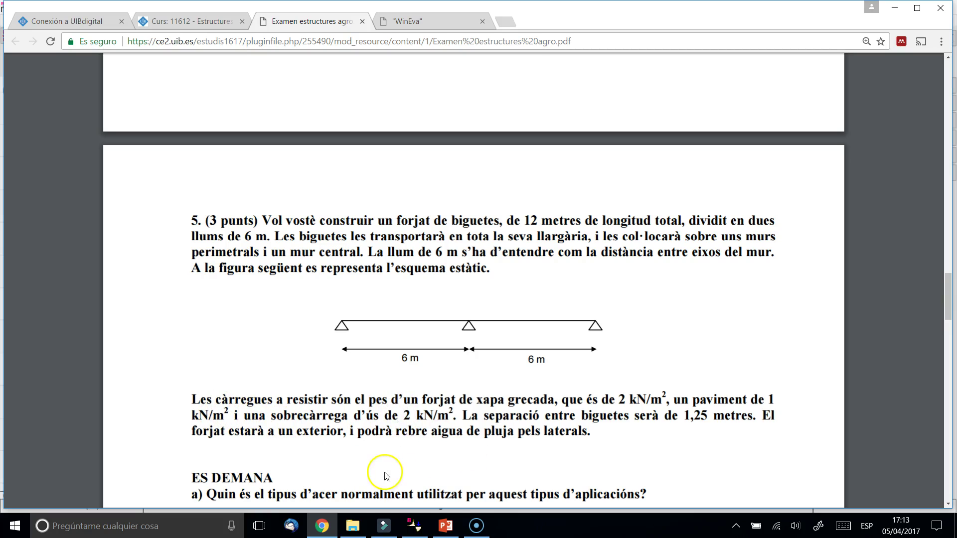
{"action": "left_click", "coordinate": [446, 527]}
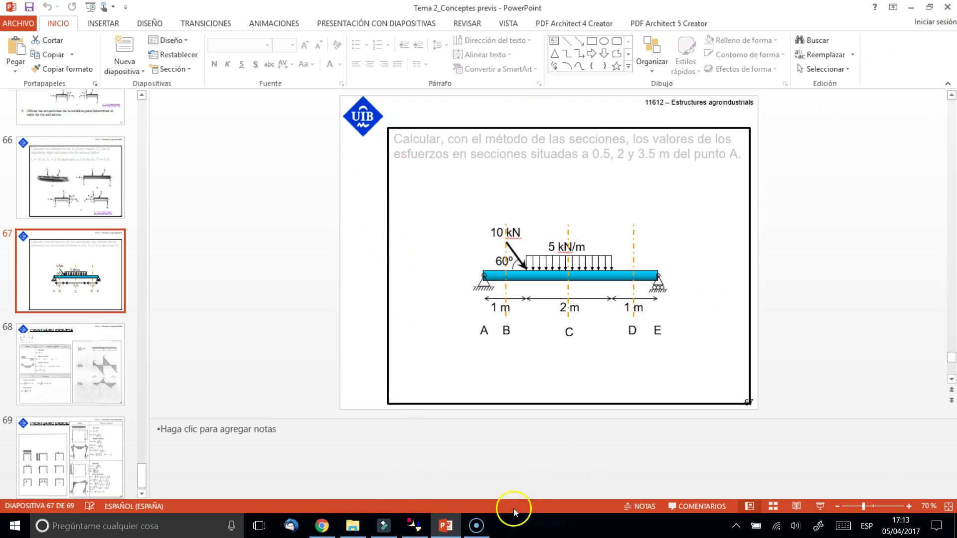
{"action": "left_click", "coordinate": [443, 526]}
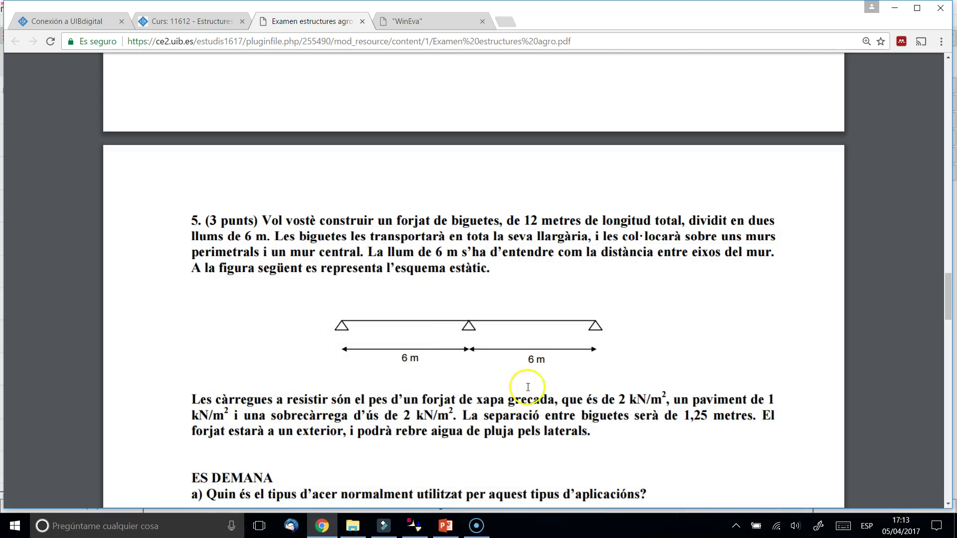
{"action": "left_click", "coordinate": [414, 526]}
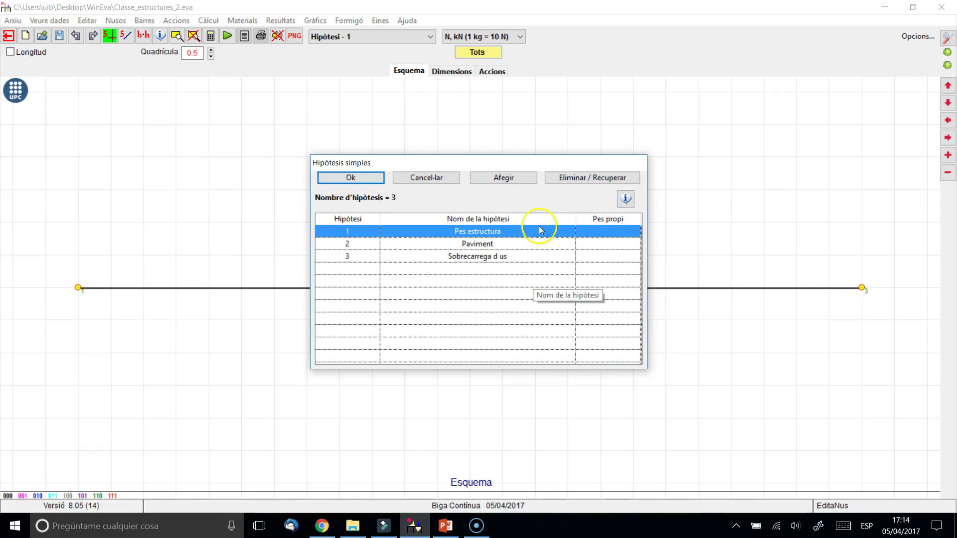
Assign self-weight (Pes propi) to the "Pes estructura" hypothesis and accept the list of simple hypotheses.
{"action": "left_click", "coordinate": [611, 231]}
{"action": "left_click", "coordinate": [627, 234]}
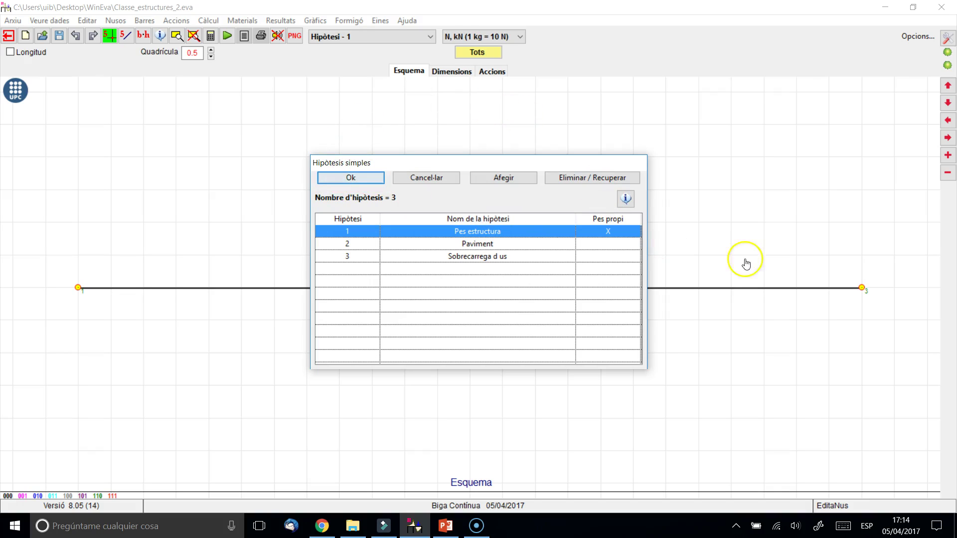
{"action": "left_click", "coordinate": [357, 177]}
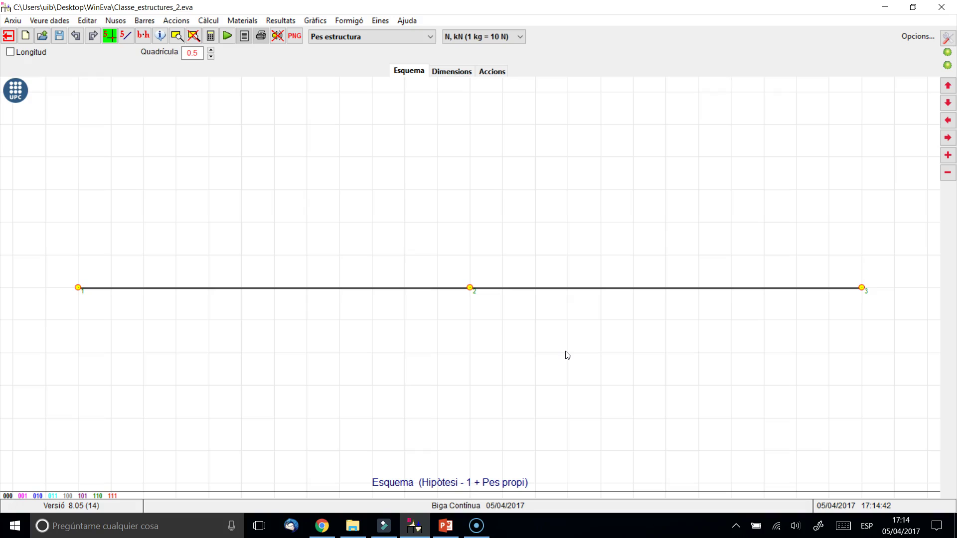
Select "Pes estructura" as the active load hypothesis.
{"action": "left_click", "coordinate": [416, 38]}
{"action": "left_click", "coordinate": [366, 49]}
{"action": "left_click", "coordinate": [364, 40]}
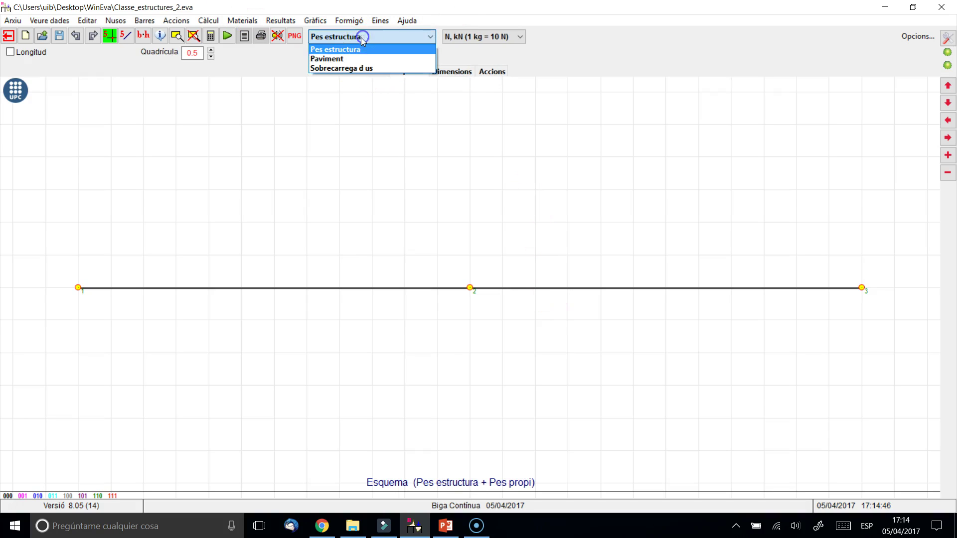
{"action": "left_click", "coordinate": [351, 46]}
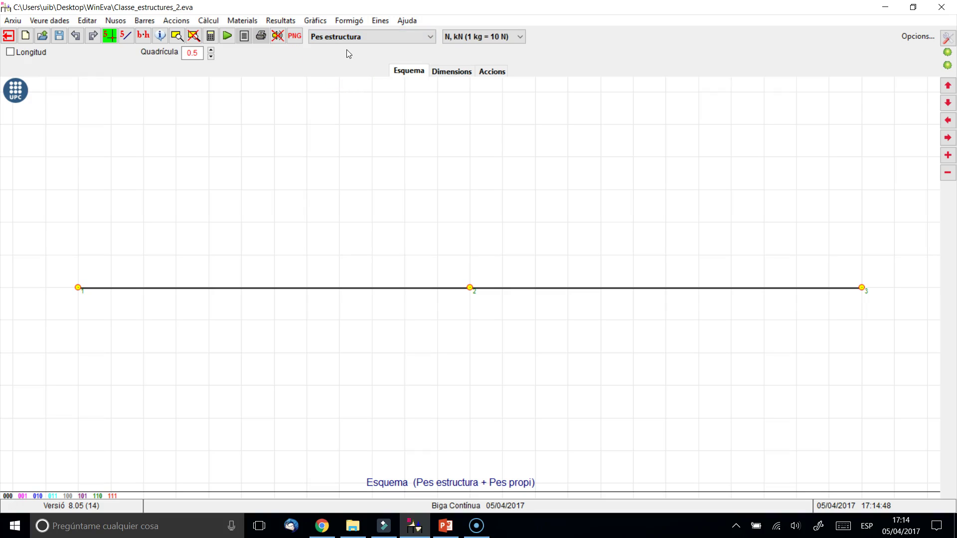
{"action": "left_click", "coordinate": [176, 21]}
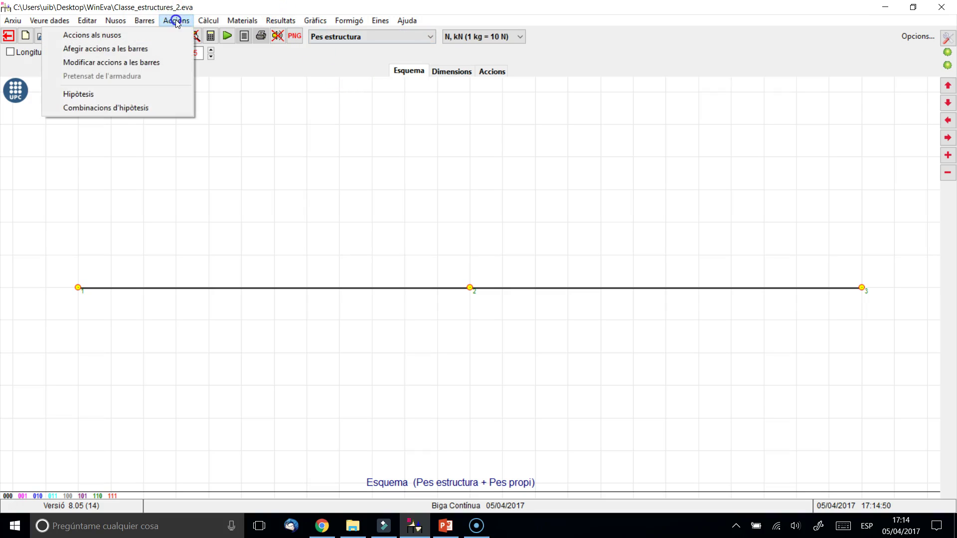
{"action": "mouse_move", "coordinate": [144, 20]}
{"action": "mouse_move", "coordinate": [174, 20]}
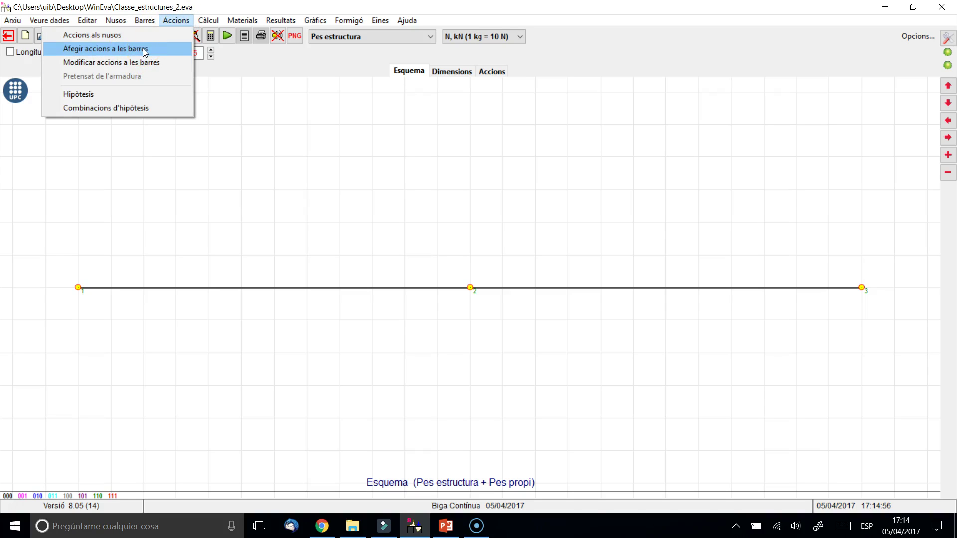
{"action": "left_click", "coordinate": [115, 48]}
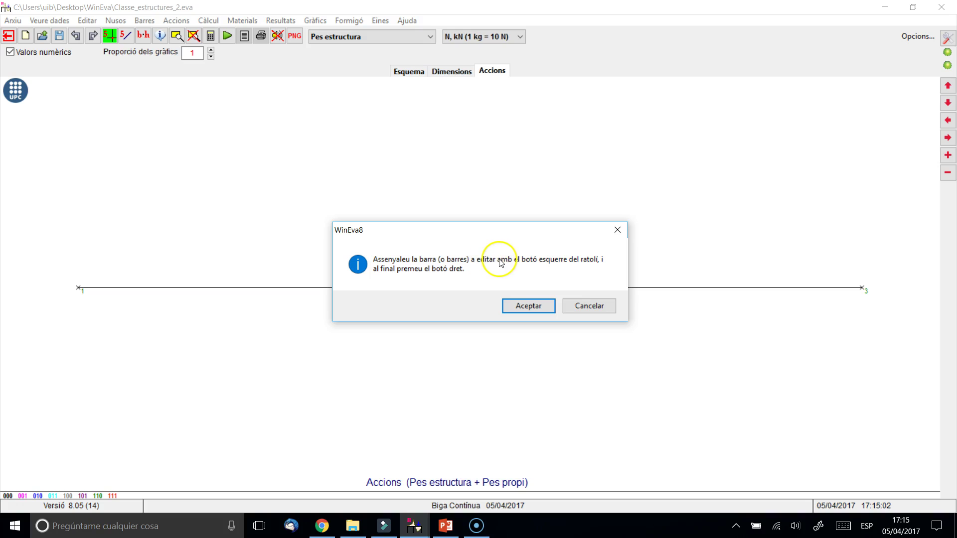
{"action": "left_click", "coordinate": [527, 306]}
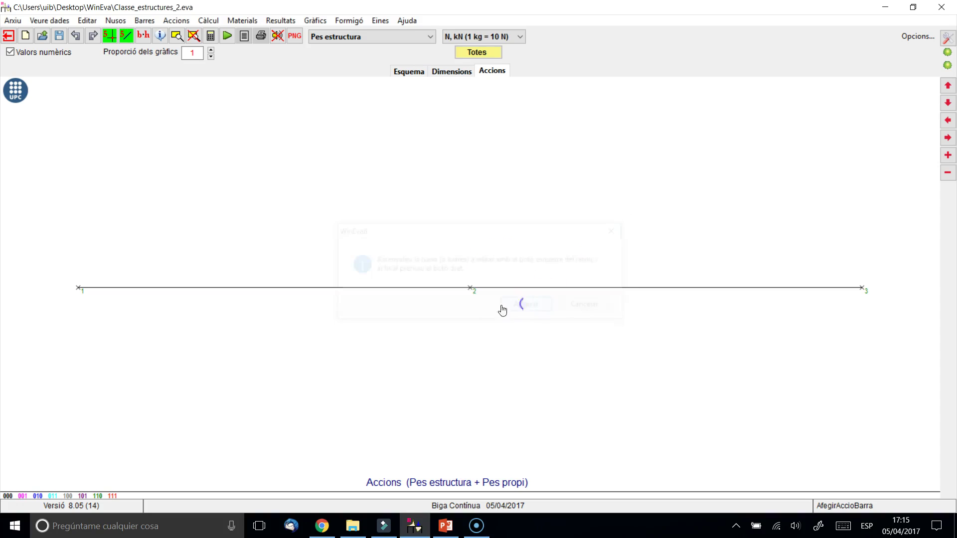
{"action": "left_click", "coordinate": [359, 289]}
{"action": "left_click", "coordinate": [663, 288]}
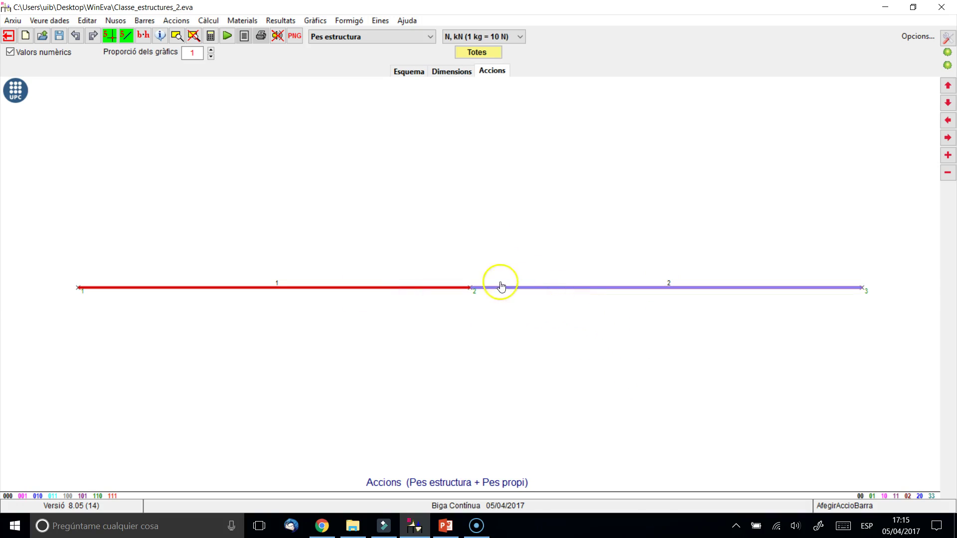
{"action": "right_click", "coordinate": [538, 318]}
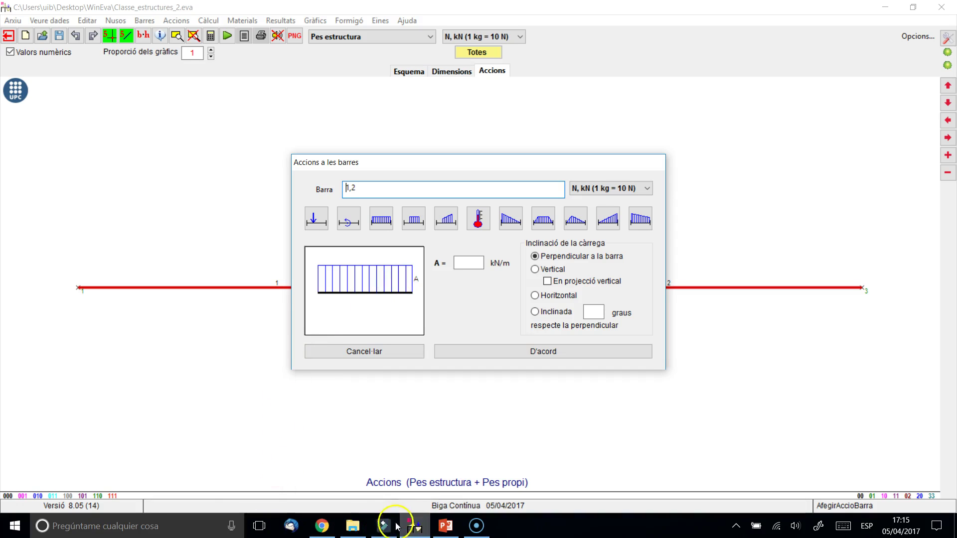
{"action": "left_click", "coordinate": [325, 533]}
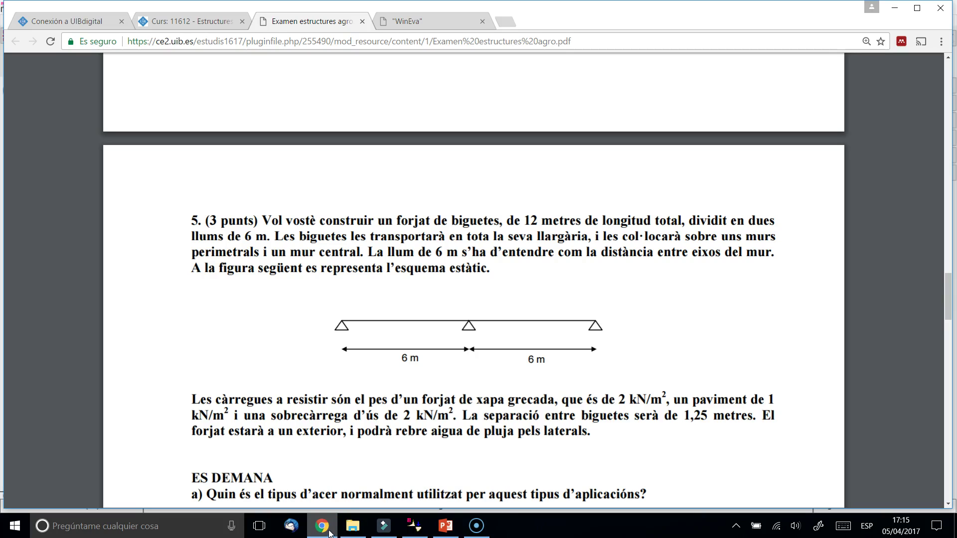
{"action": "left_click", "coordinate": [414, 526]}
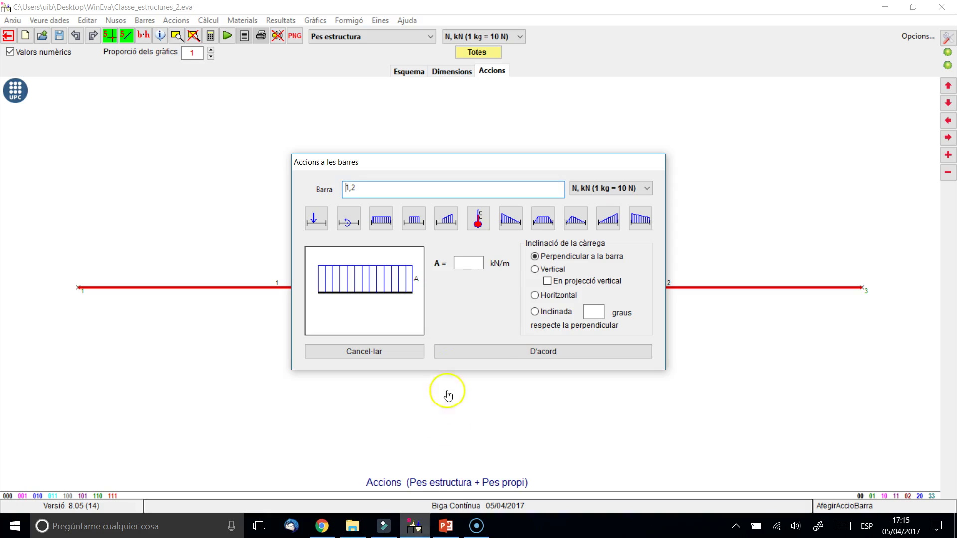
{"action": "left_click", "coordinate": [468, 262]}
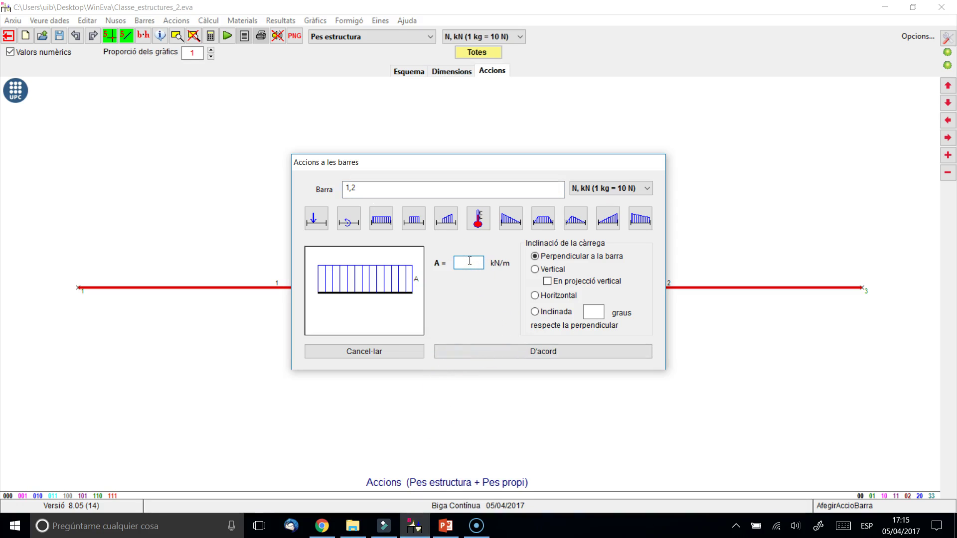
{"action": "left_click", "coordinate": [473, 261]}
{"action": "left_click", "coordinate": [541, 352]}
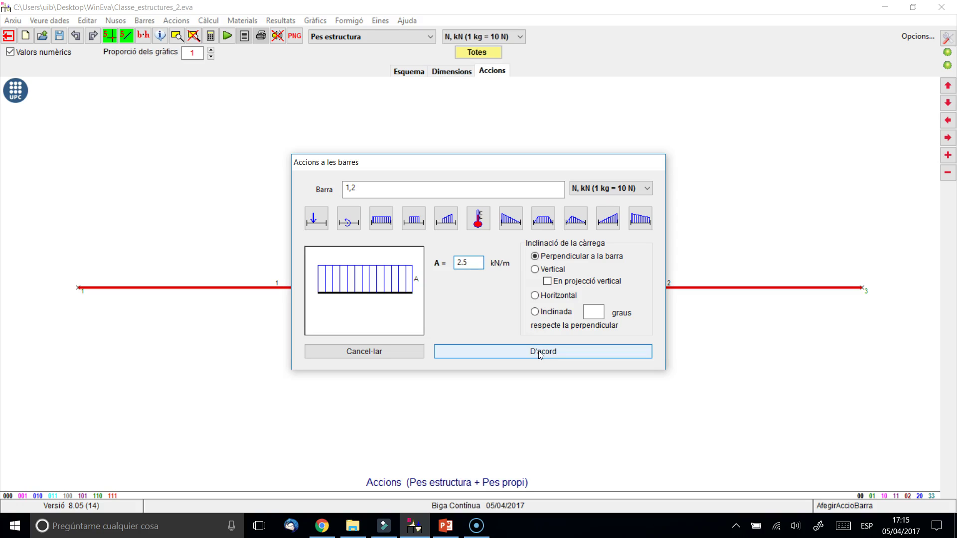
{"action": "left_click", "coordinate": [354, 351]}
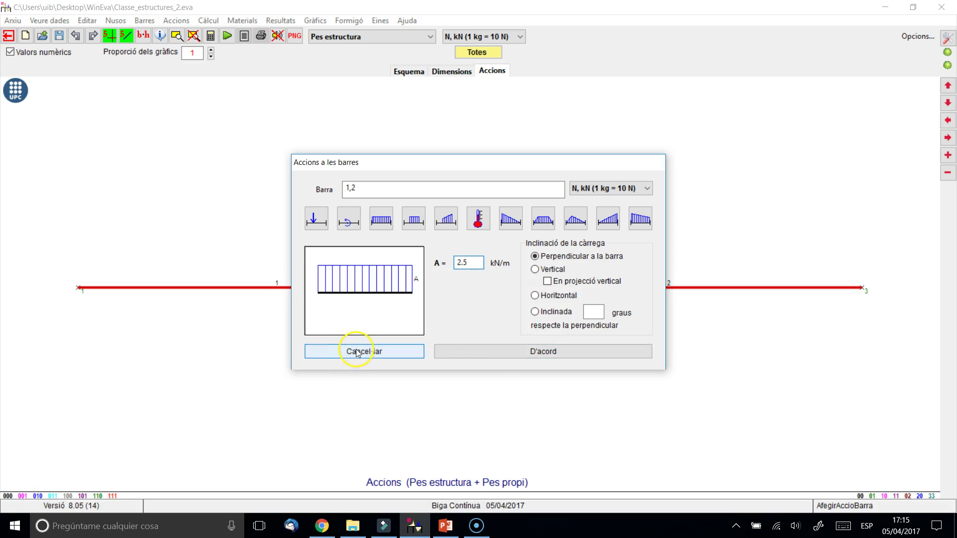
{"action": "left_click", "coordinate": [357, 352]}
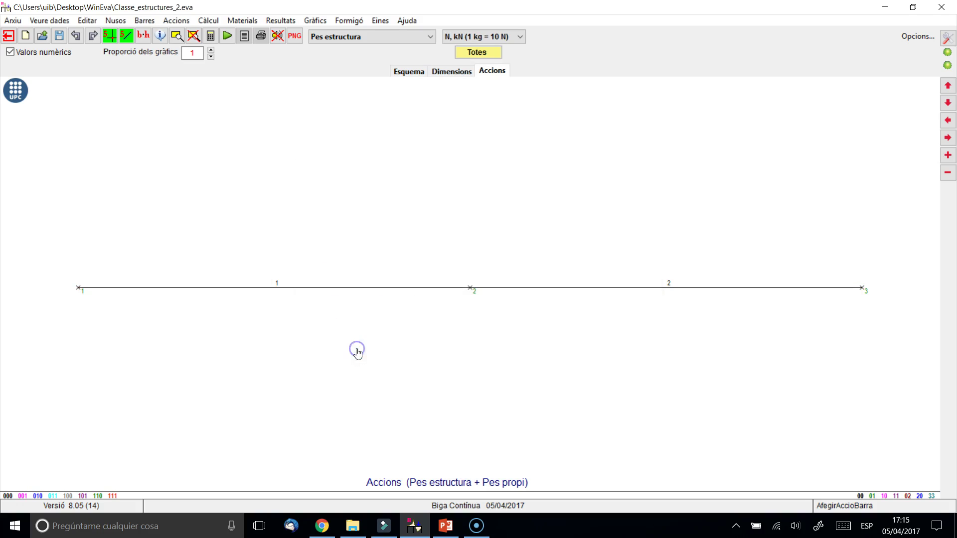
Add a uniform load of 2.5 kN/m perpendicular to bars 1 and 2 in the "Pes estructura" hypothesis.
{"action": "left_click", "coordinate": [145, 22]}
{"action": "left_click_drag", "start_coordinate": [141, 22], "coordinate": [144, 51]}
{"action": "left_click", "coordinate": [526, 305]}
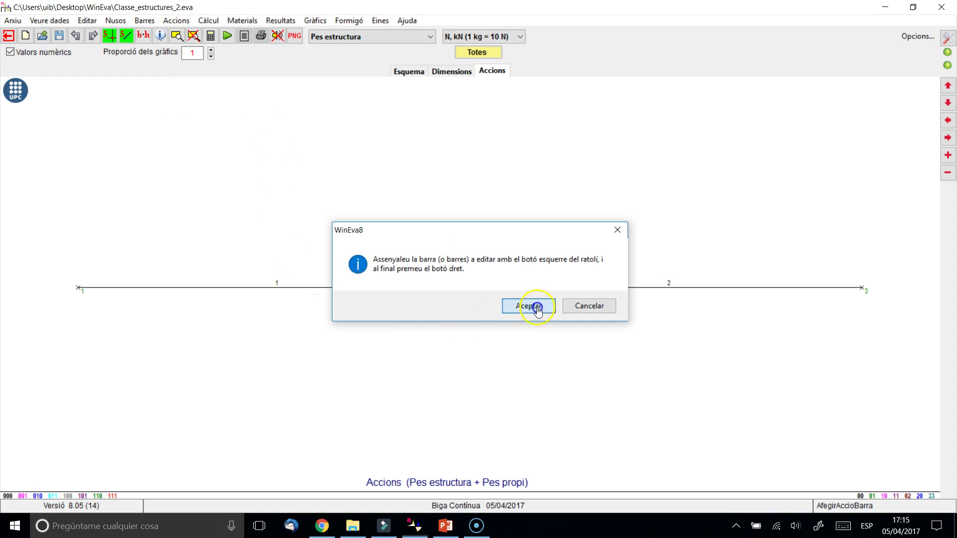
{"action": "left_click_drag", "start_coordinate": [50, 205], "coordinate": [882, 387]}
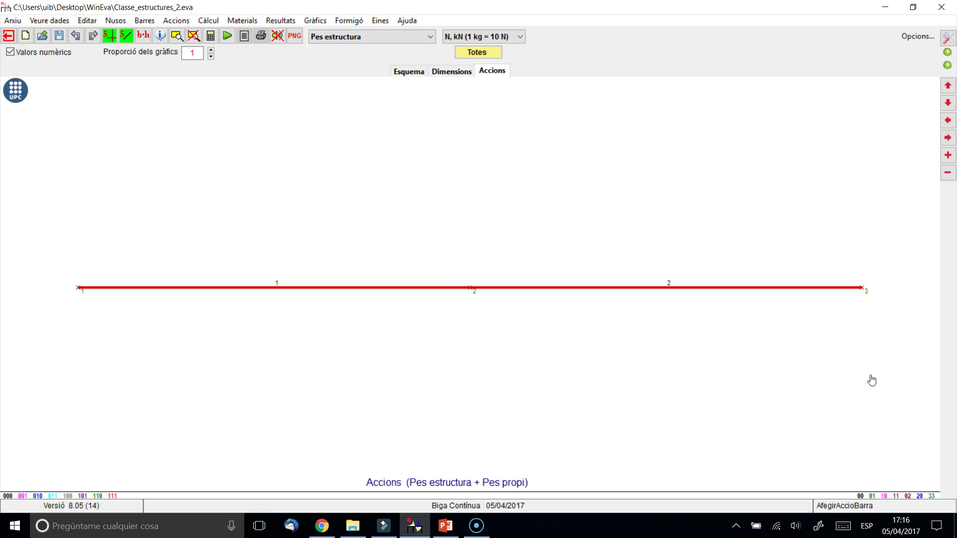
{"action": "left_click", "coordinate": [414, 343]}
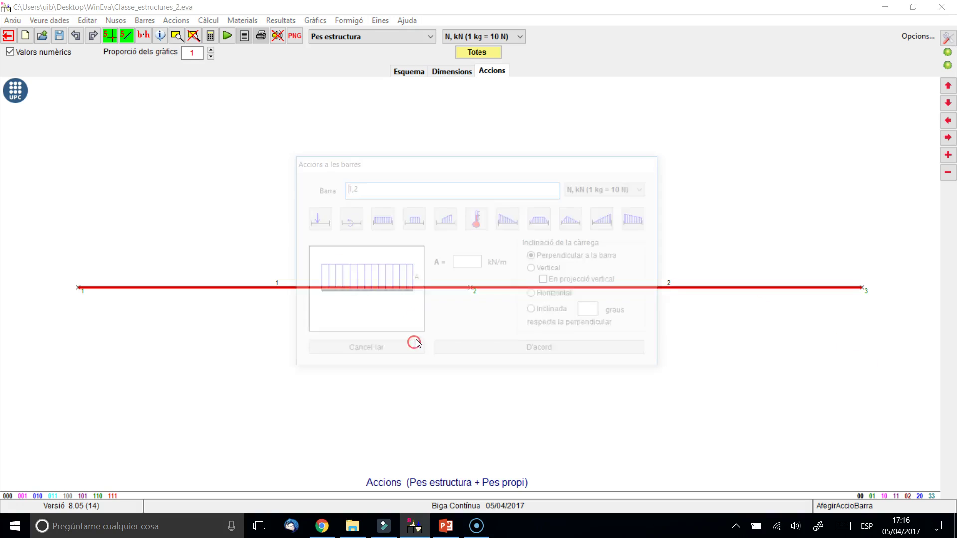
{"action": "left_click", "coordinate": [470, 262]}
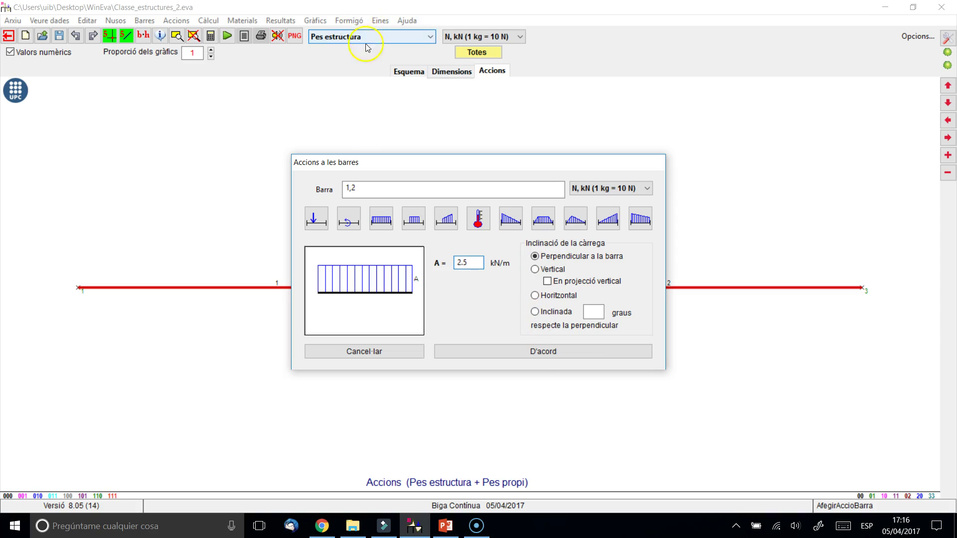
{"action": "left_click", "coordinate": [543, 353]}
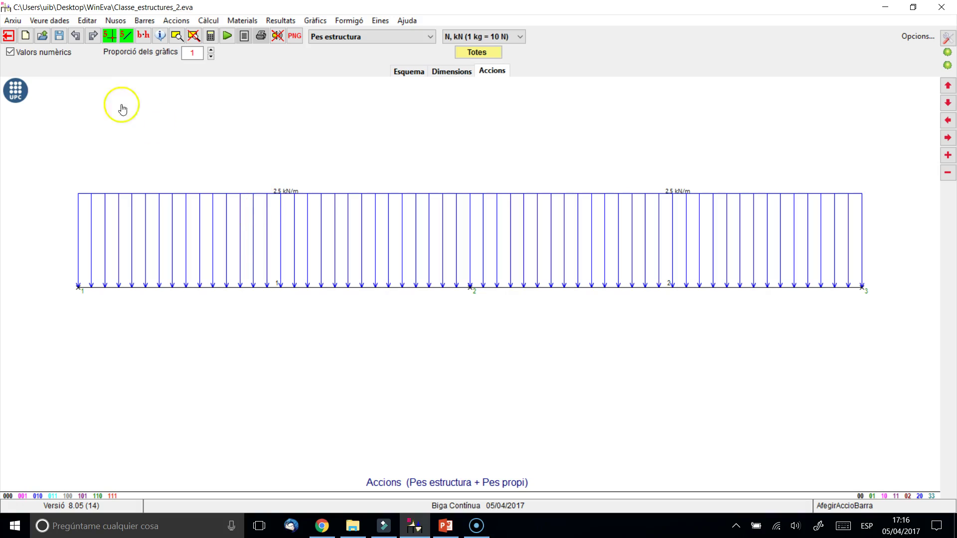
{"action": "left_click", "coordinate": [59, 53]}
Make "Paviment" the active hypothesis, comparing its bar actions with those of "Pes estructura".
{"action": "left_click", "coordinate": [384, 36]}
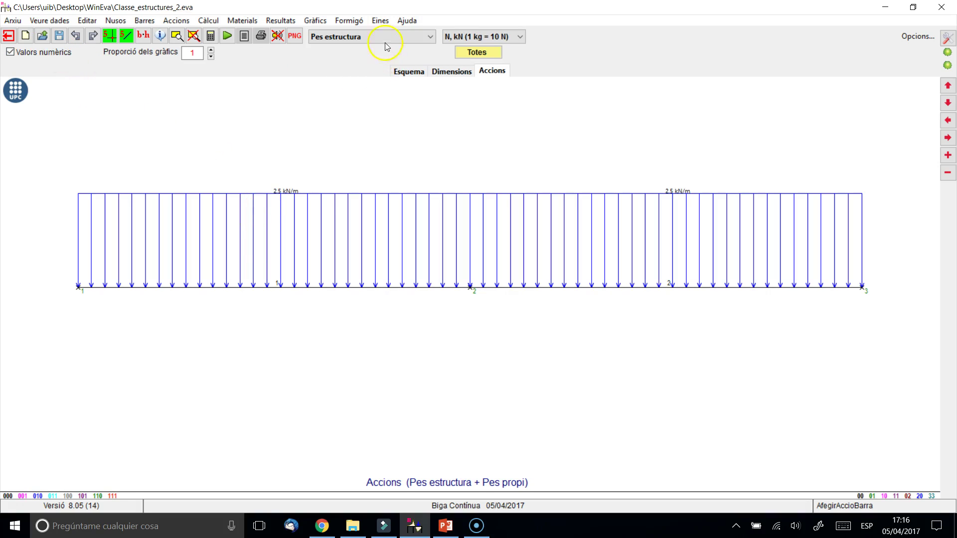
{"action": "left_click", "coordinate": [369, 59]}
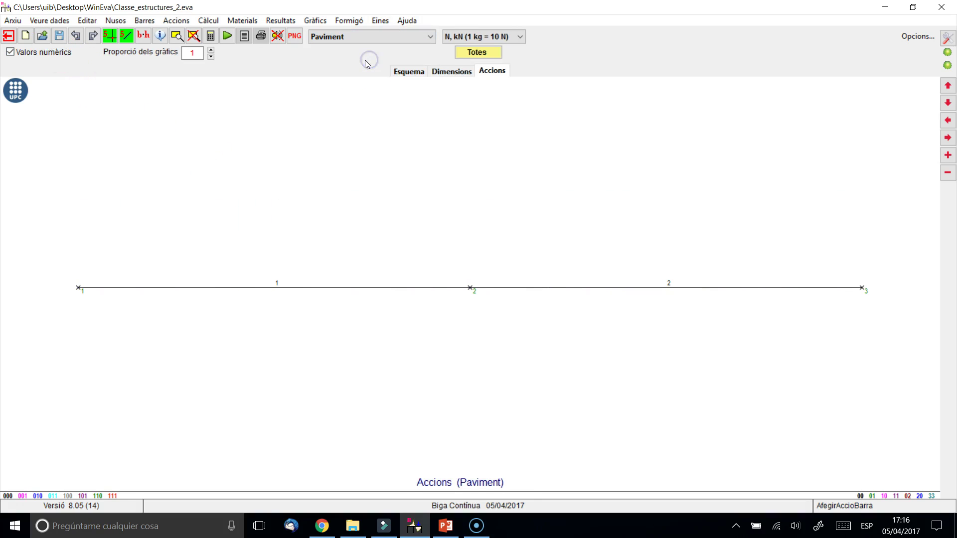
{"action": "left_click", "coordinate": [225, 294]}
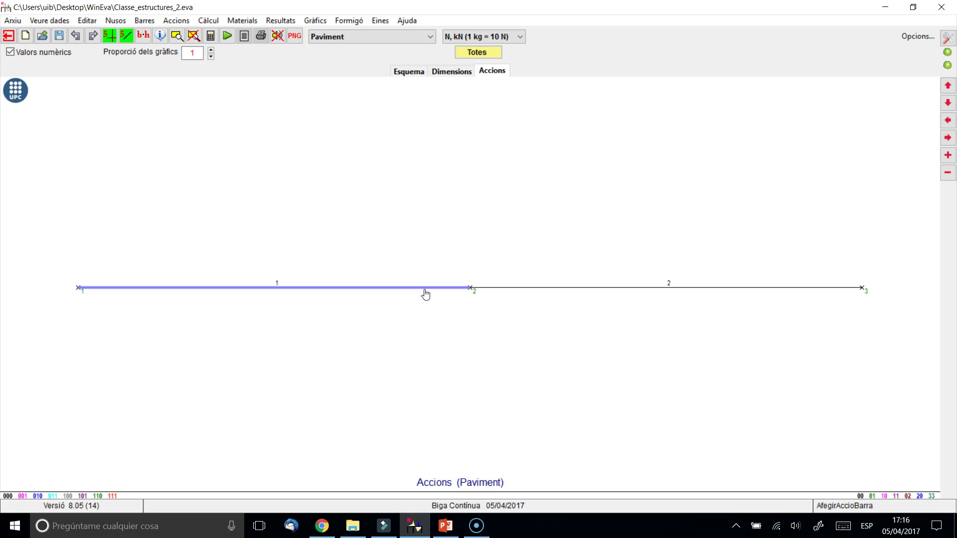
{"action": "left_click", "coordinate": [363, 36]}
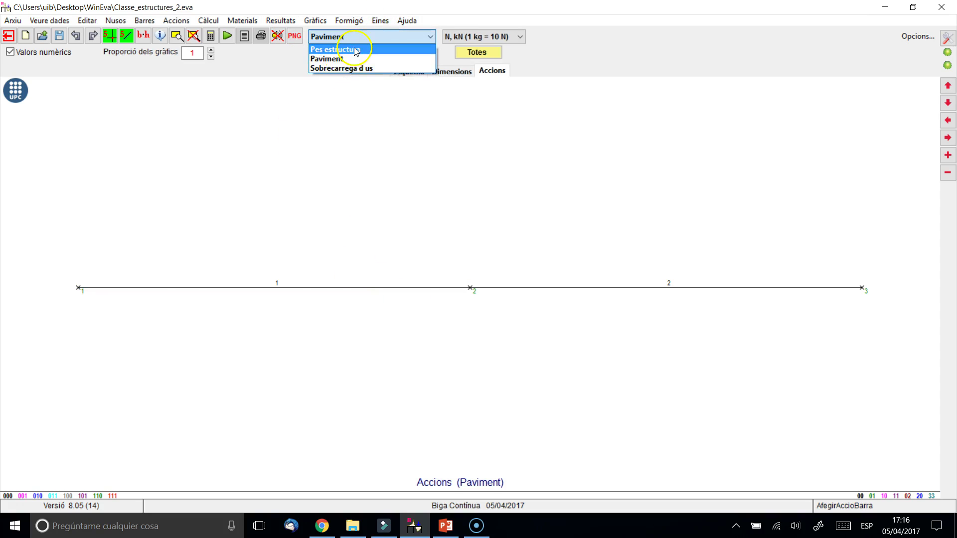
{"action": "left_click", "coordinate": [352, 49]}
{"action": "left_click", "coordinate": [363, 36]}
{"action": "left_click", "coordinate": [357, 58]}
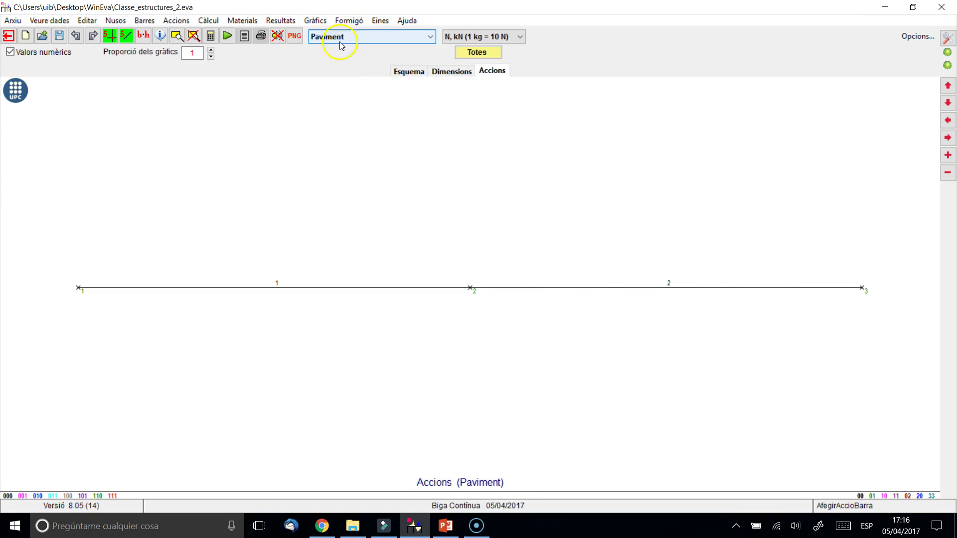
{"action": "left_click", "coordinate": [357, 46]}
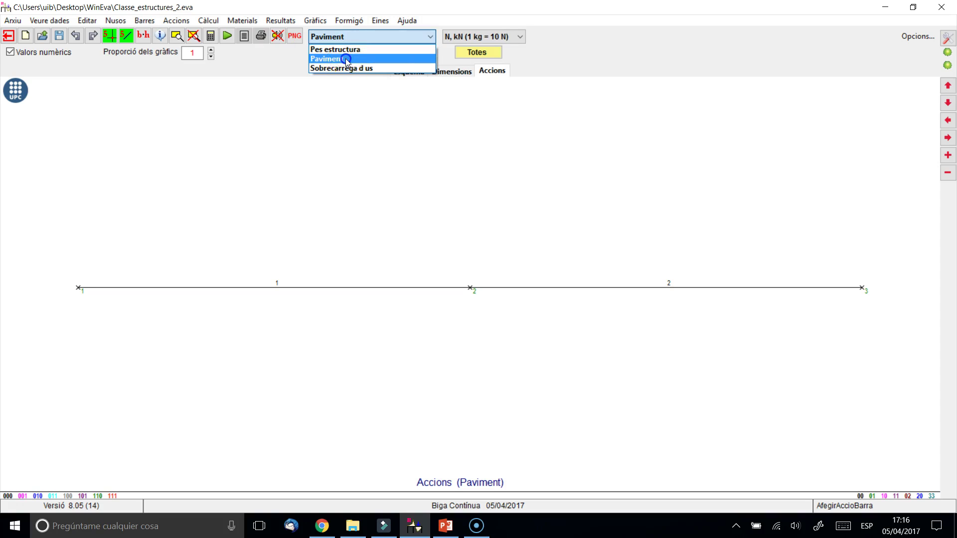
{"action": "left_click", "coordinate": [348, 59]}
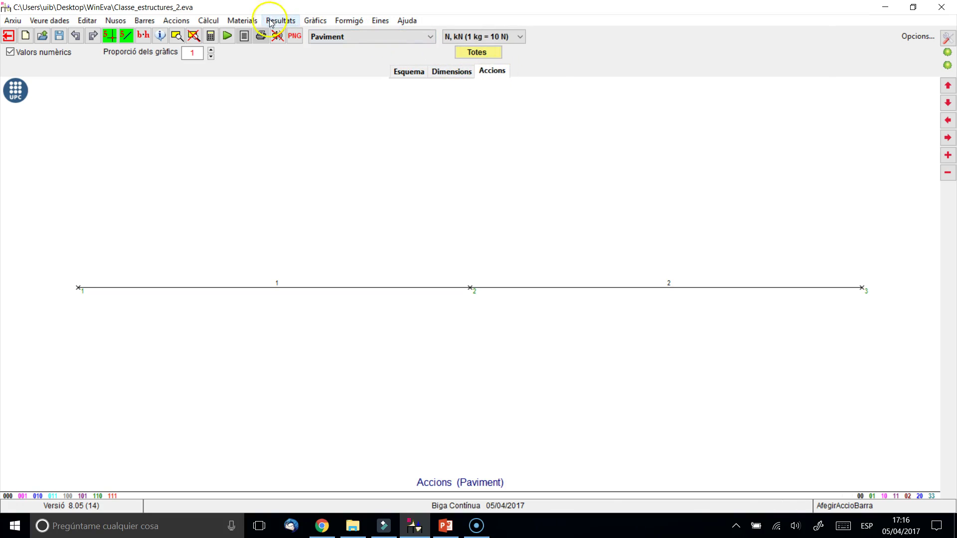
Add a uniform load of 1.25 kN/m perpendicular to bars 1 and 2 in the "Paviment" hypothesis, checking the exam statement for the load data.
{"action": "left_click", "coordinate": [151, 23]}
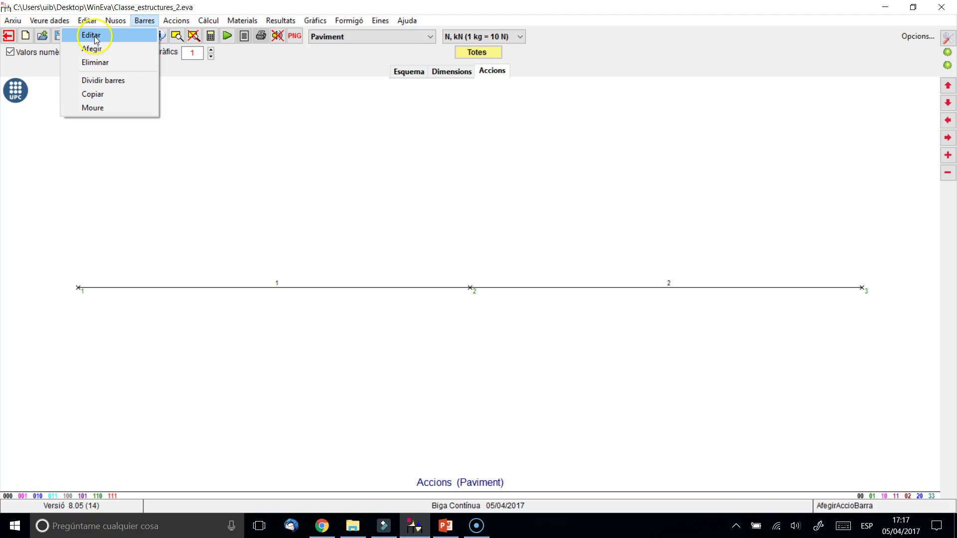
{"action": "mouse_move", "coordinate": [175, 22]}
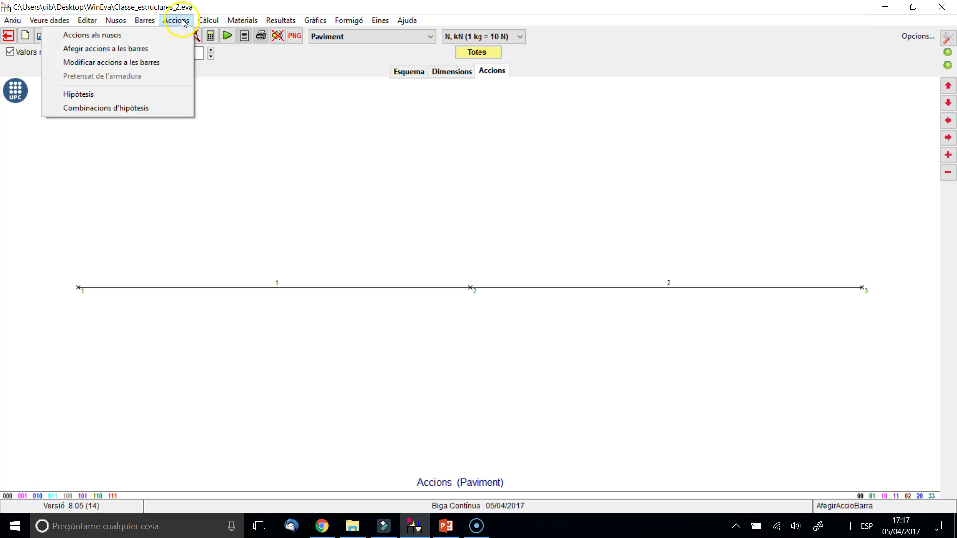
{"action": "left_click", "coordinate": [146, 47]}
{"action": "key", "text": "Return"}
{"action": "left_click", "coordinate": [377, 288]}
{"action": "left_click", "coordinate": [587, 288]}
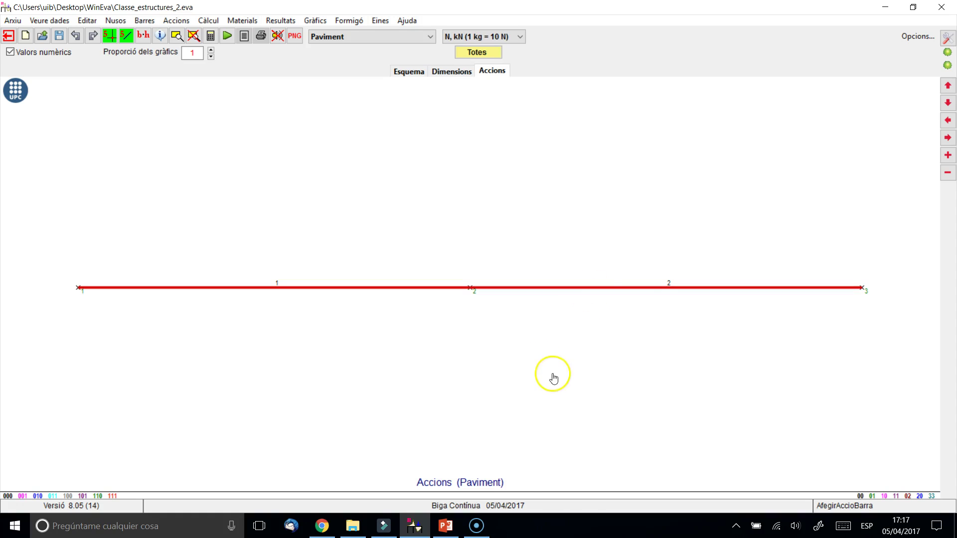
{"action": "right_click", "coordinate": [480, 339]}
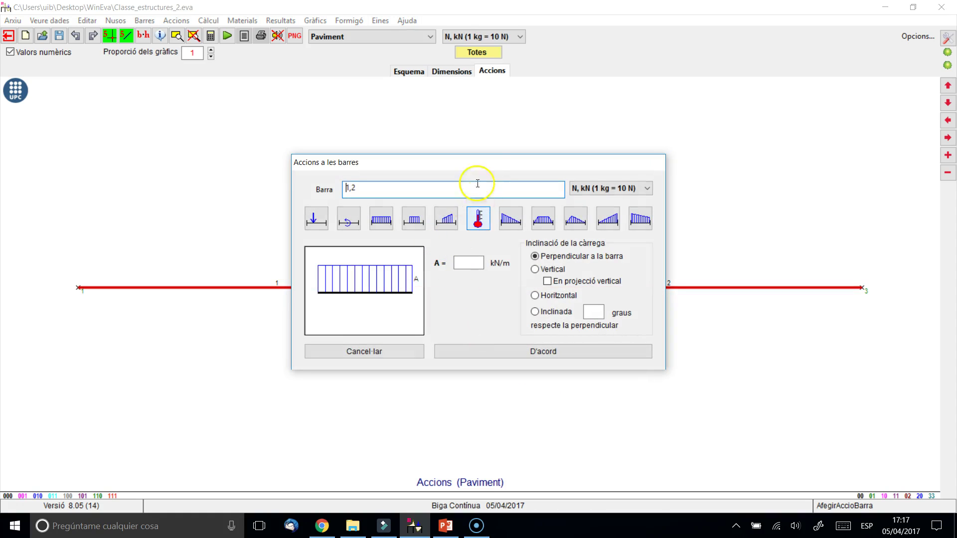
{"action": "left_click", "coordinate": [468, 262]}
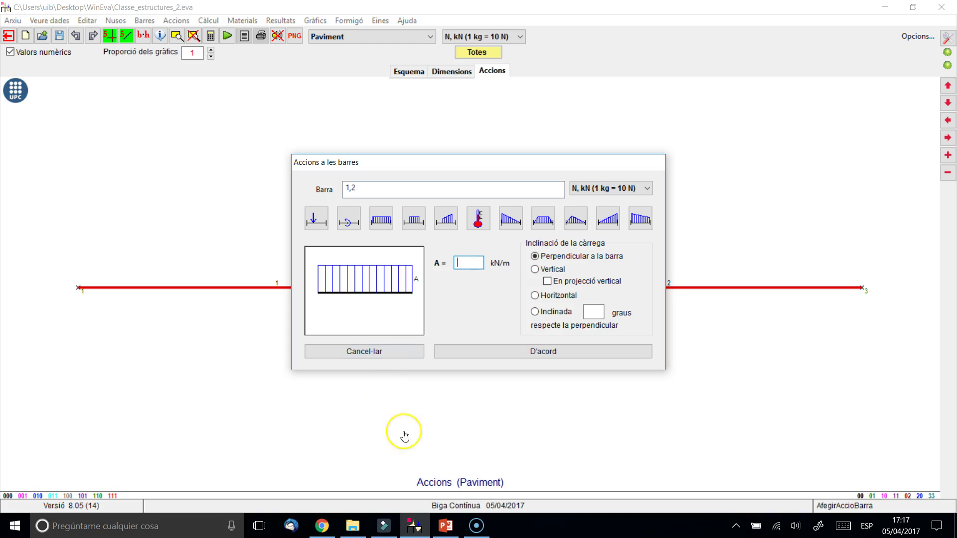
{"action": "left_click", "coordinate": [322, 527]}
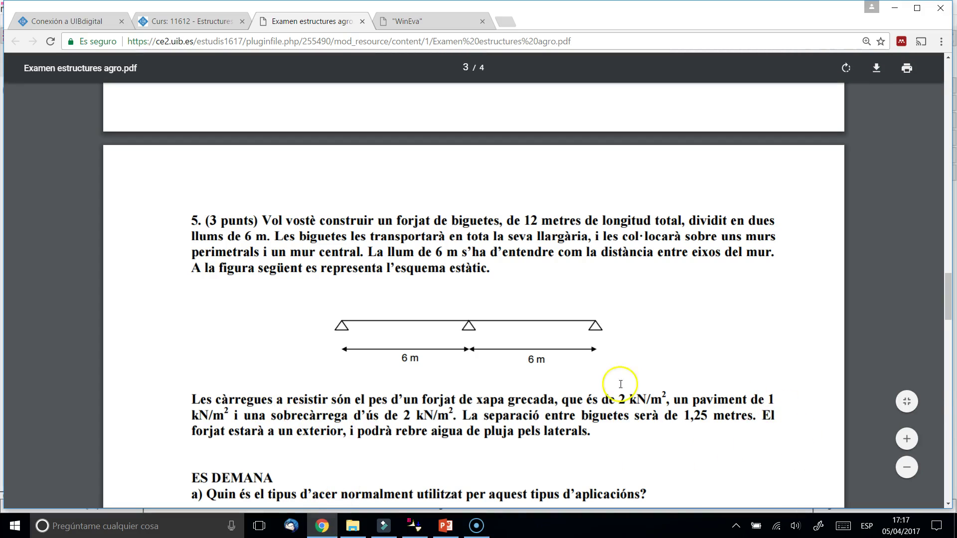
{"action": "left_click", "coordinate": [445, 527]}
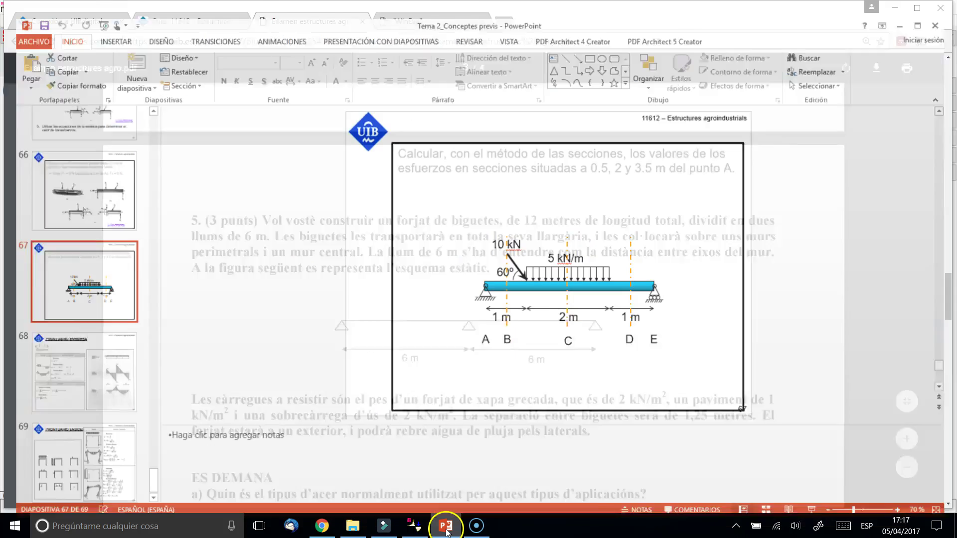
{"action": "left_click", "coordinate": [321, 526]}
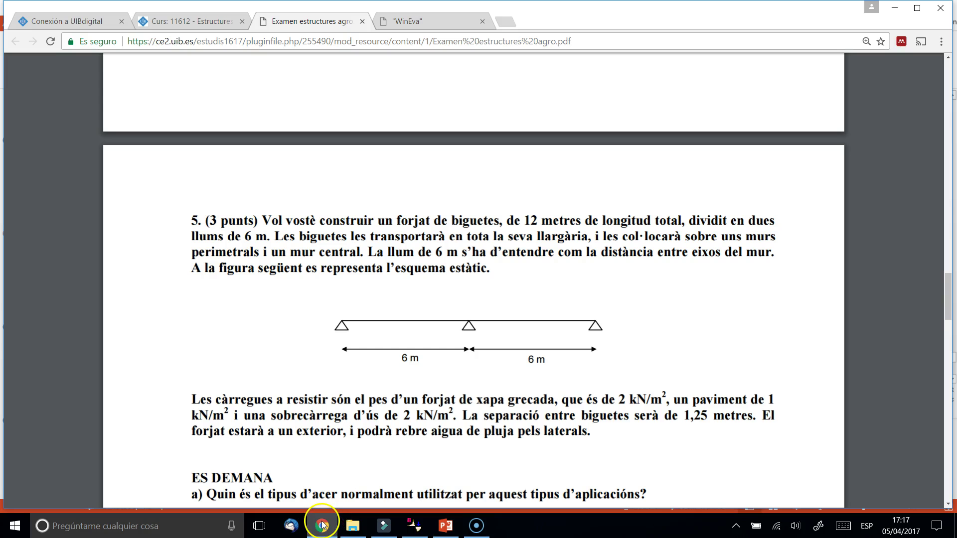
{"action": "left_click", "coordinate": [413, 526]}
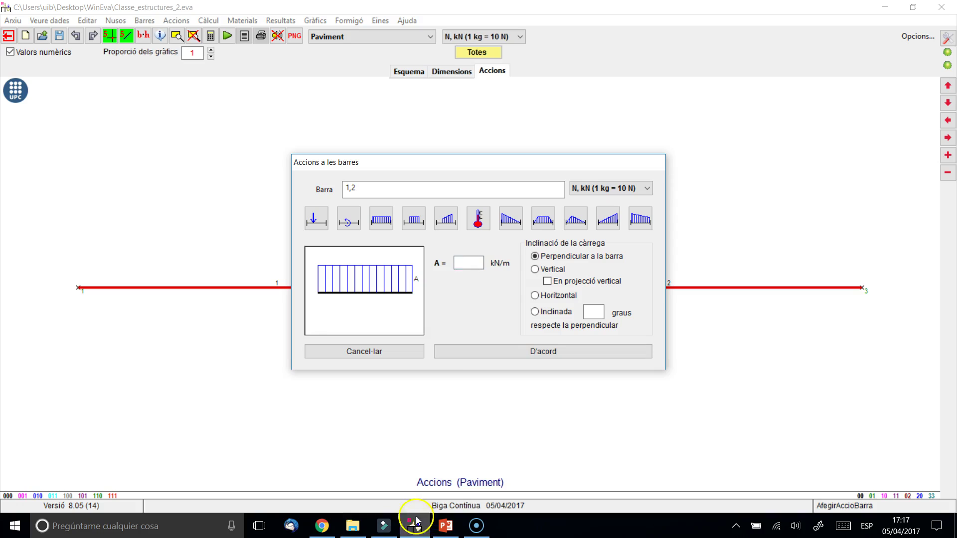
{"action": "left_click", "coordinate": [475, 260]}
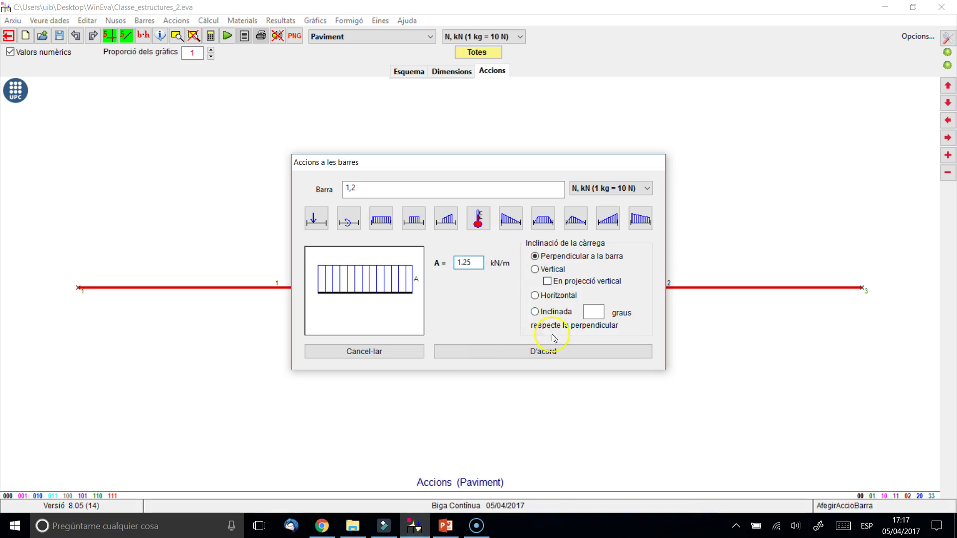
{"action": "left_click", "coordinate": [528, 349]}
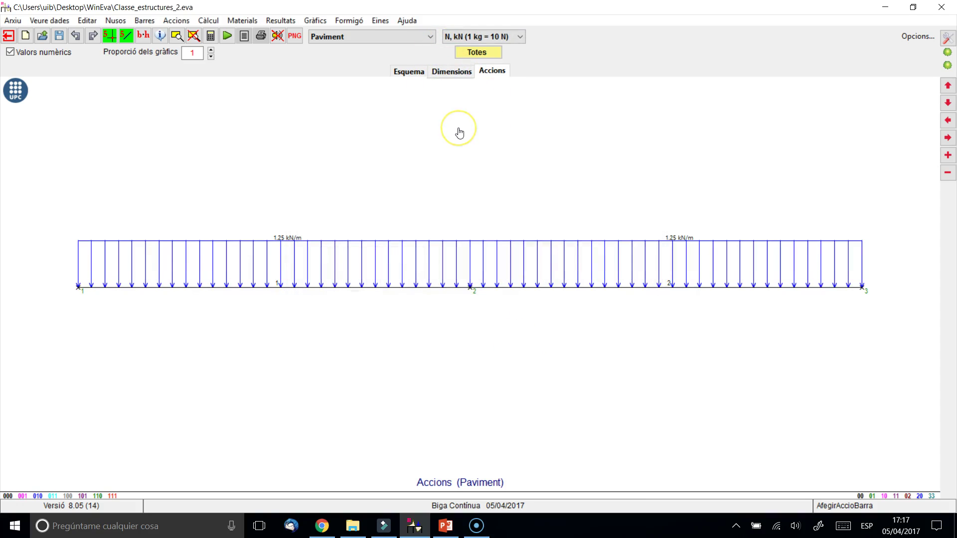
Make "Sobrecarrega d us" the active hypothesis and add a uniform load of 2.5 kN/m perpendicular to bars 1 and 2.
{"action": "left_click", "coordinate": [427, 38]}
{"action": "left_click", "coordinate": [405, 69]}
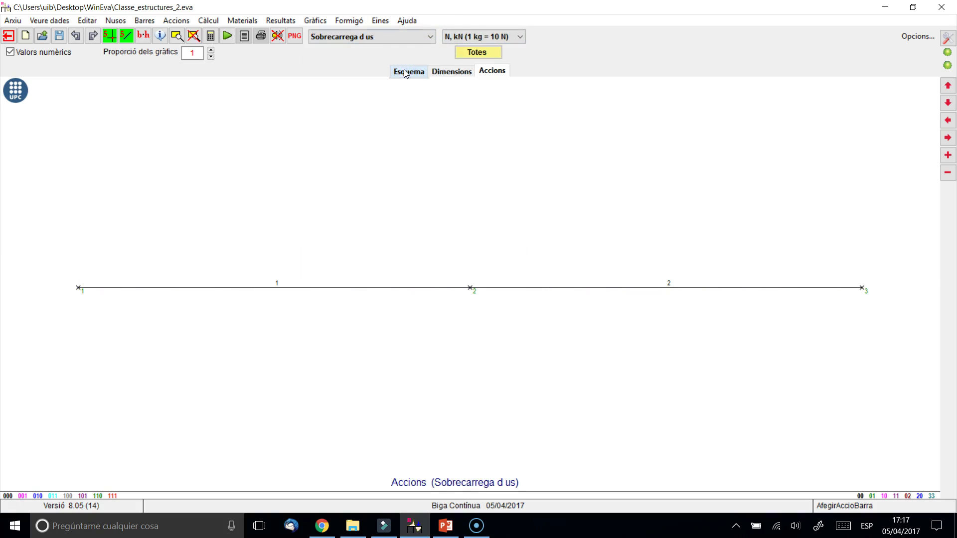
{"action": "left_click_drag", "start_coordinate": [53, 216], "coordinate": [915, 391]}
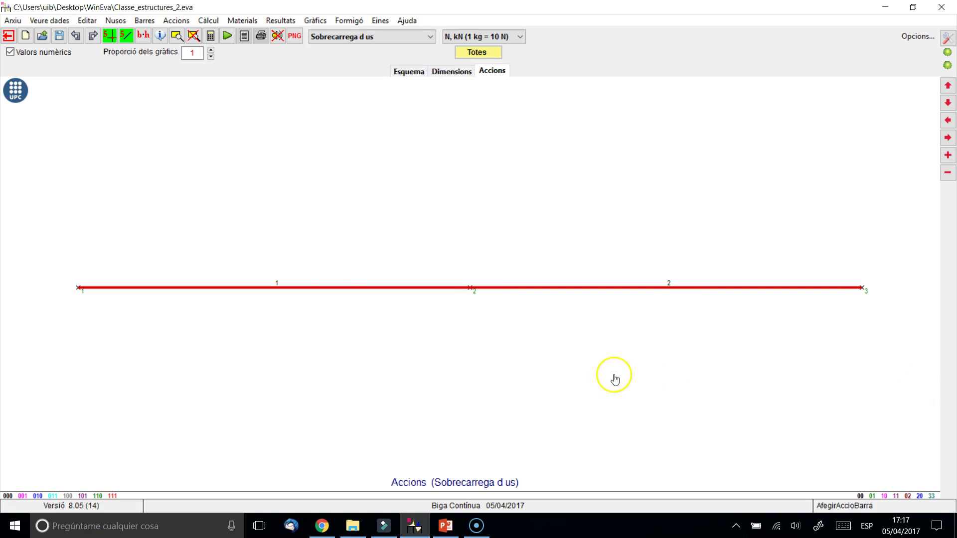
{"action": "right_click", "coordinate": [613, 378]}
{"action": "left_click", "coordinate": [472, 261]}
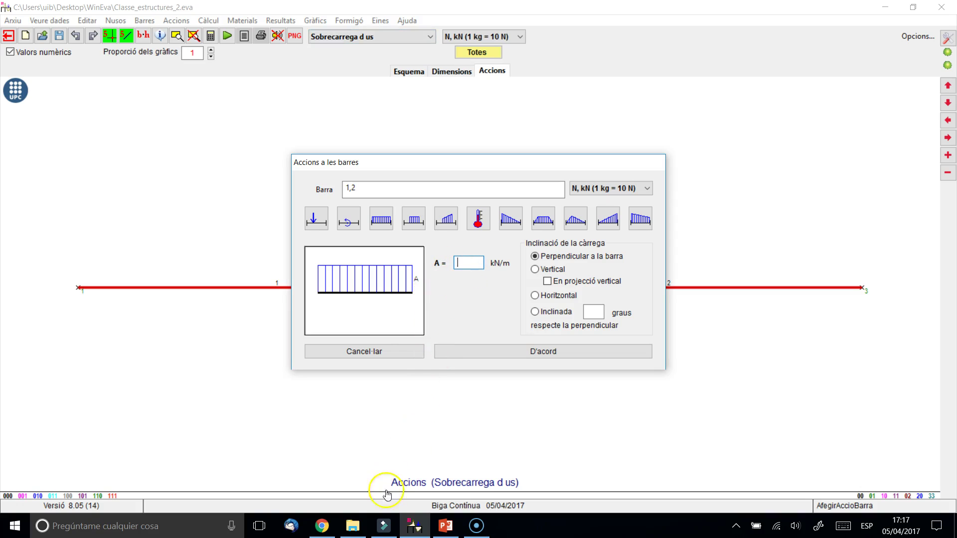
{"action": "left_click", "coordinate": [332, 533]}
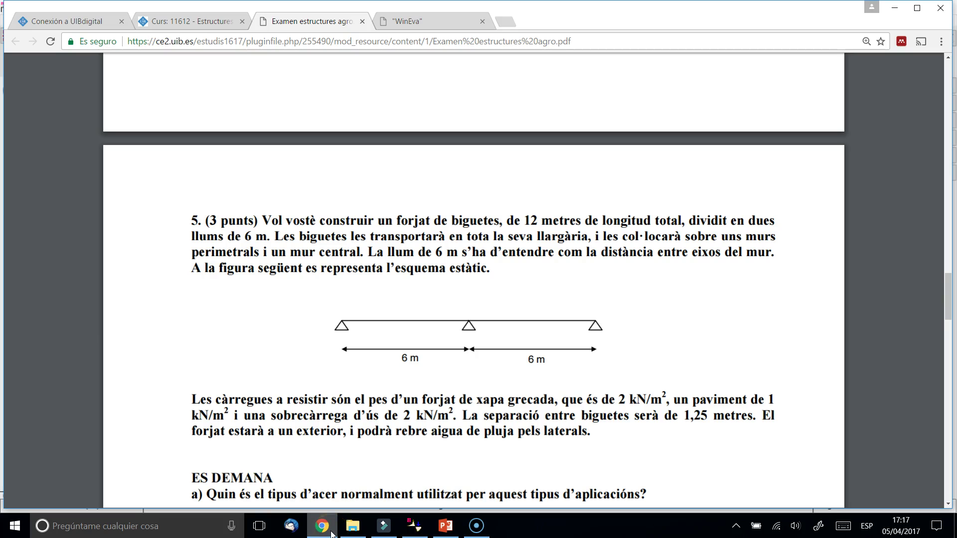
{"action": "left_click", "coordinate": [332, 532]}
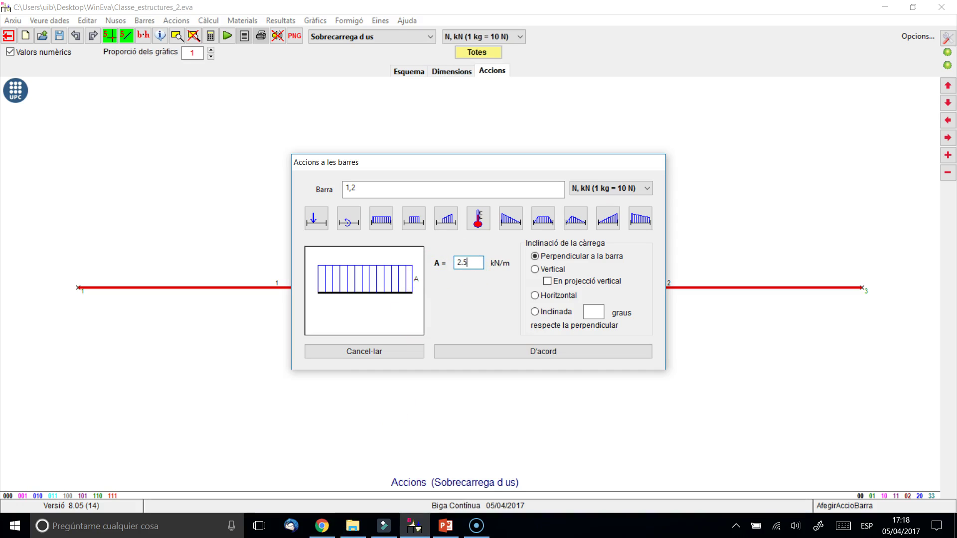
{"action": "left_click", "coordinate": [555, 355]}
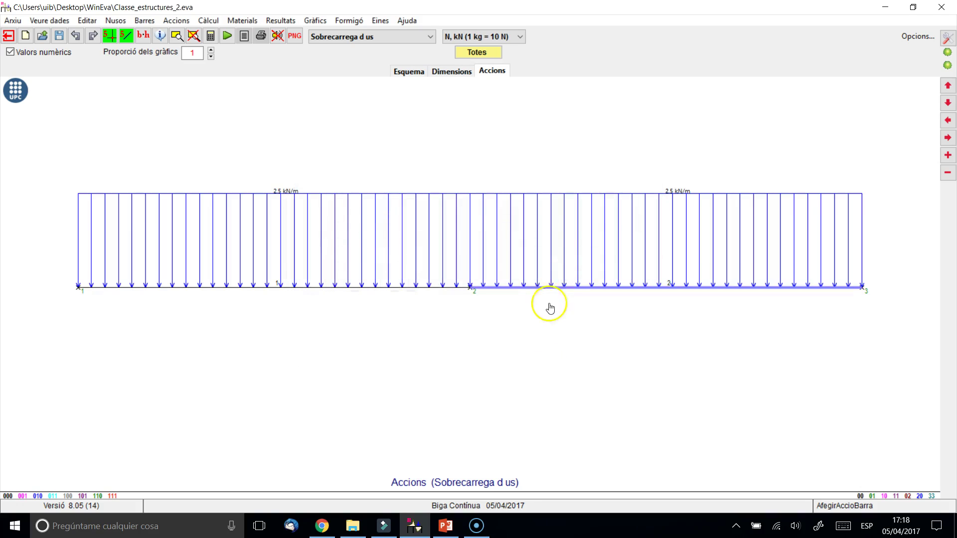
Review the bar loads of the "Paviment", "Pes estructura" and "Sobrecarrega d us" hypotheses one after another.
{"action": "left_click", "coordinate": [368, 36]}
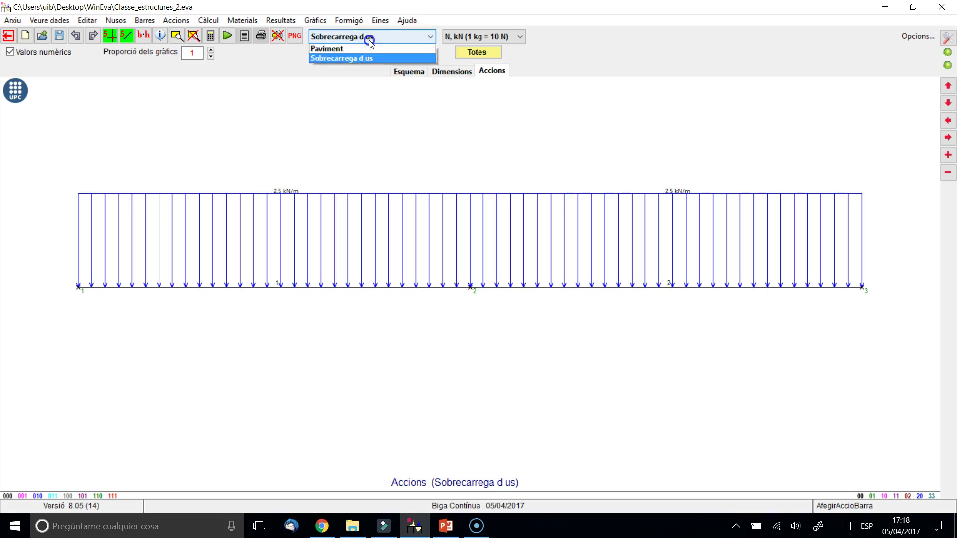
{"action": "left_click", "coordinate": [354, 58]}
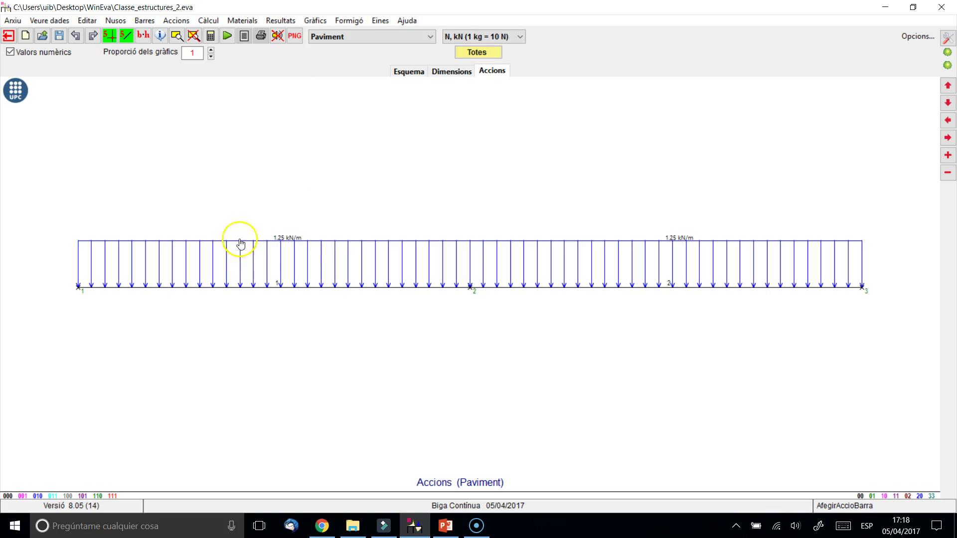
{"action": "left_click", "coordinate": [355, 37]}
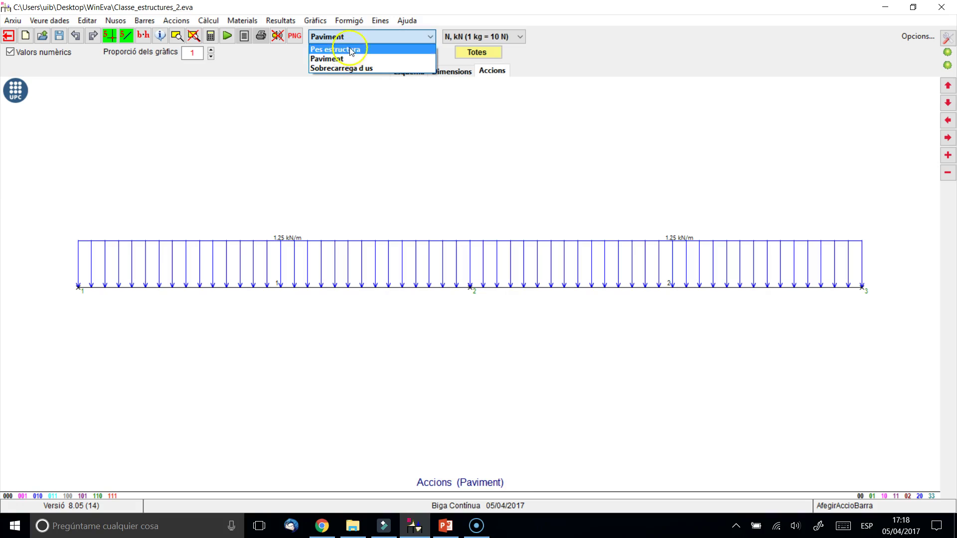
{"action": "left_click", "coordinate": [352, 47]}
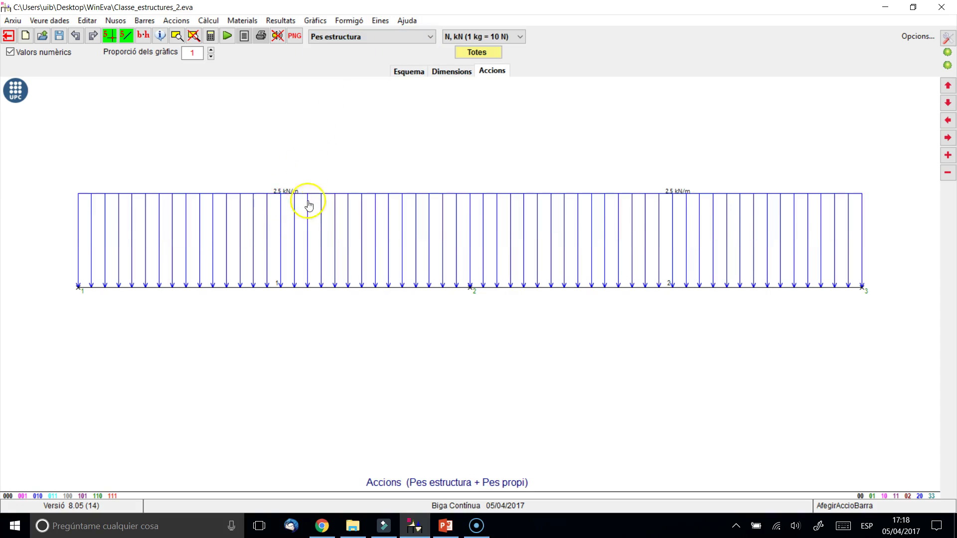
{"action": "left_click", "coordinate": [348, 37]}
{"action": "left_click", "coordinate": [348, 59]}
{"action": "left_click", "coordinate": [388, 36]}
{"action": "left_click", "coordinate": [379, 69]}
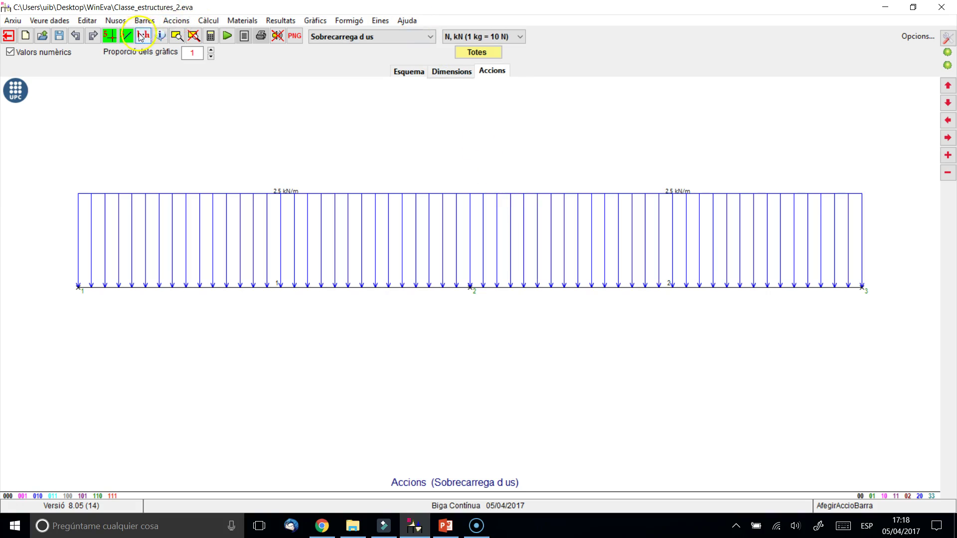
{"action": "left_click", "coordinate": [410, 40]}
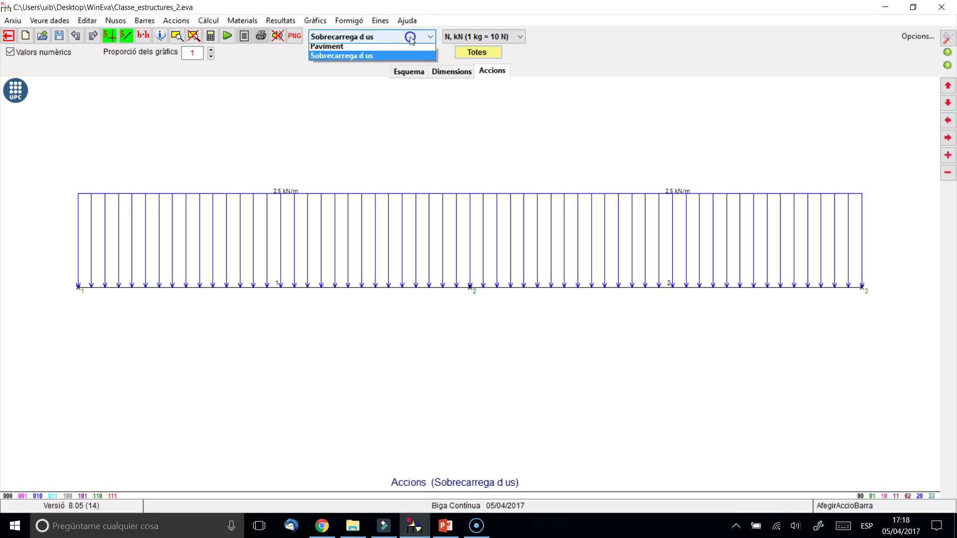
{"action": "left_click", "coordinate": [379, 68]}
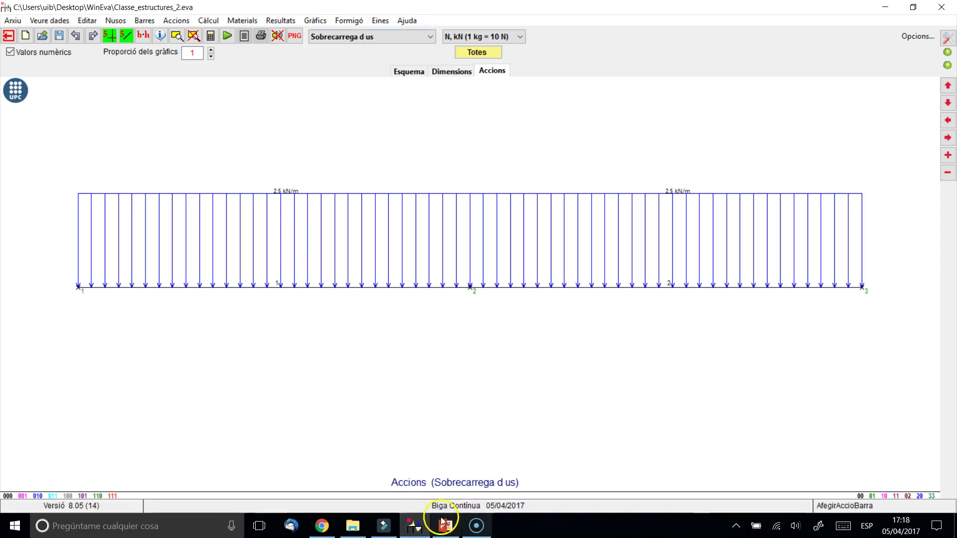
Highlight the sentence on joist spacing in the exam PDF to check the load conversion, and return to WinEva.
{"action": "mouse_move", "coordinate": [412, 529]}
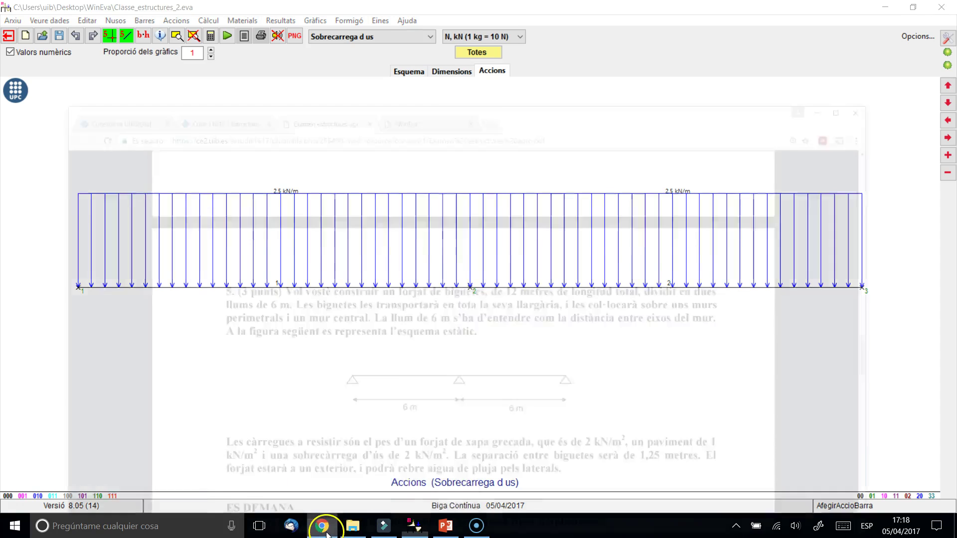
{"action": "left_click", "coordinate": [379, 438]}
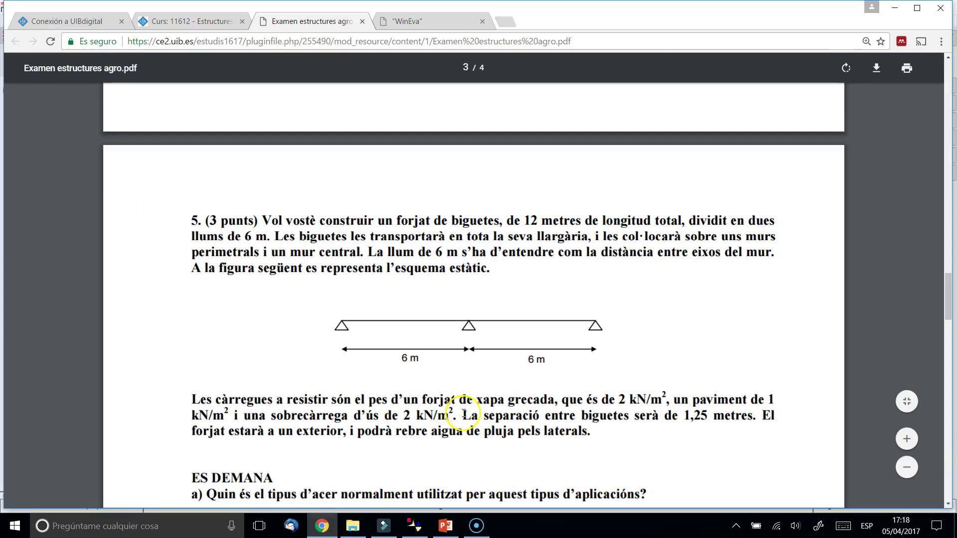
{"action": "left_click_drag", "start_coordinate": [463, 415], "coordinate": [736, 415]}
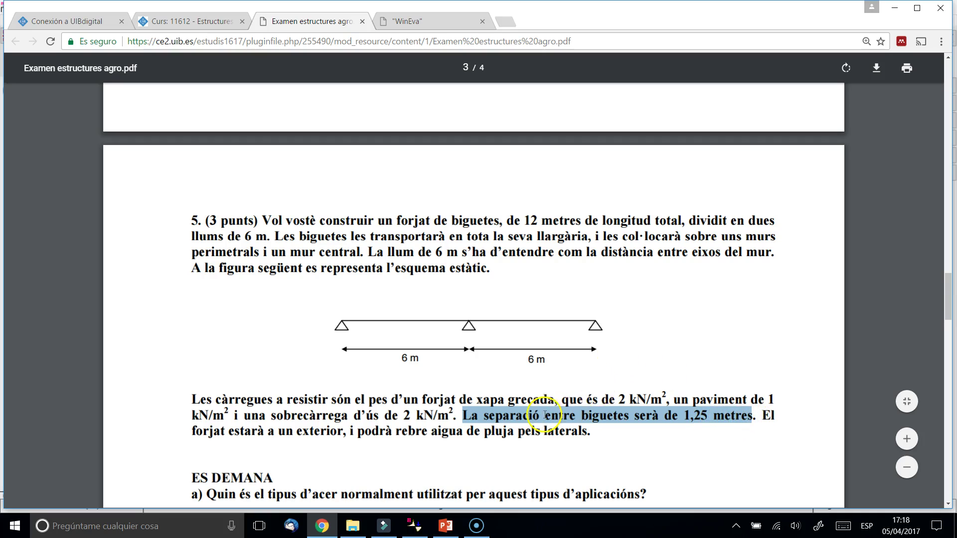
{"action": "left_click_drag", "start_coordinate": [617, 395], "coordinate": [759, 416]}
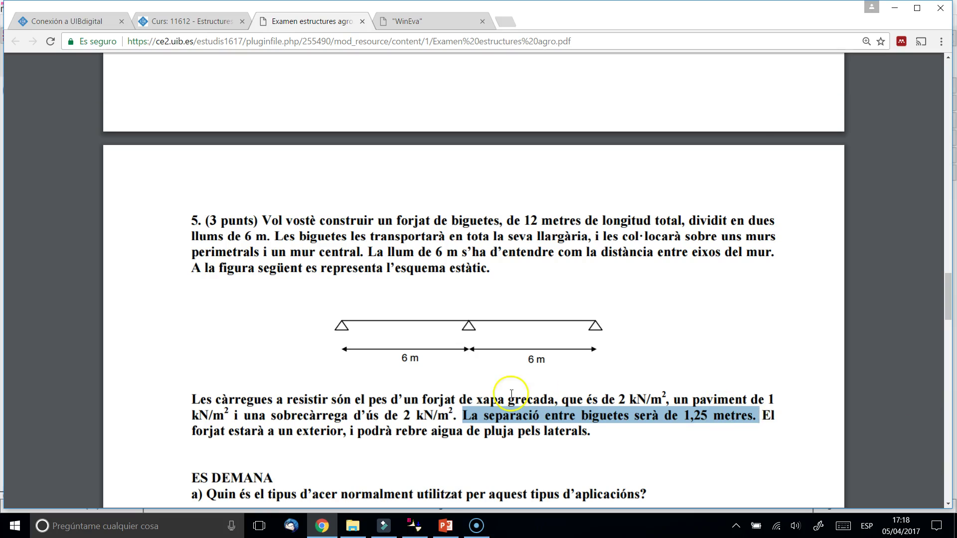
{"action": "mouse_move", "coordinate": [446, 533]}
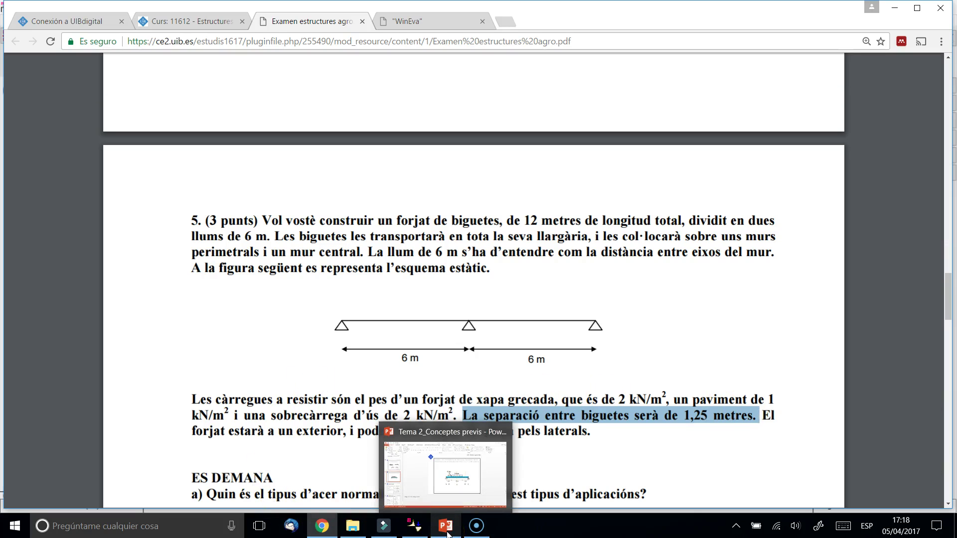
{"action": "left_click", "coordinate": [413, 526]}
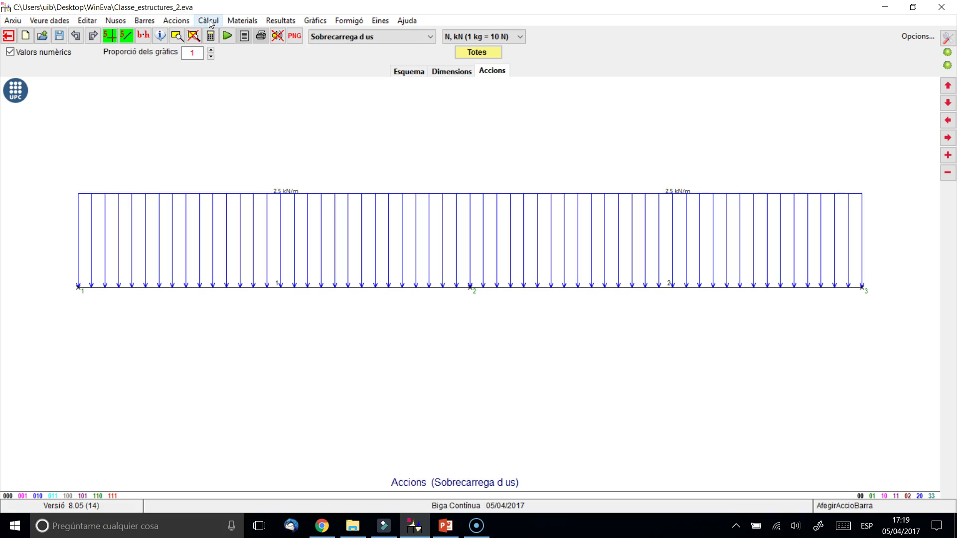
Create two load hypothesis combinations.
{"action": "left_click", "coordinate": [176, 20]}
{"action": "left_click", "coordinate": [135, 109]}
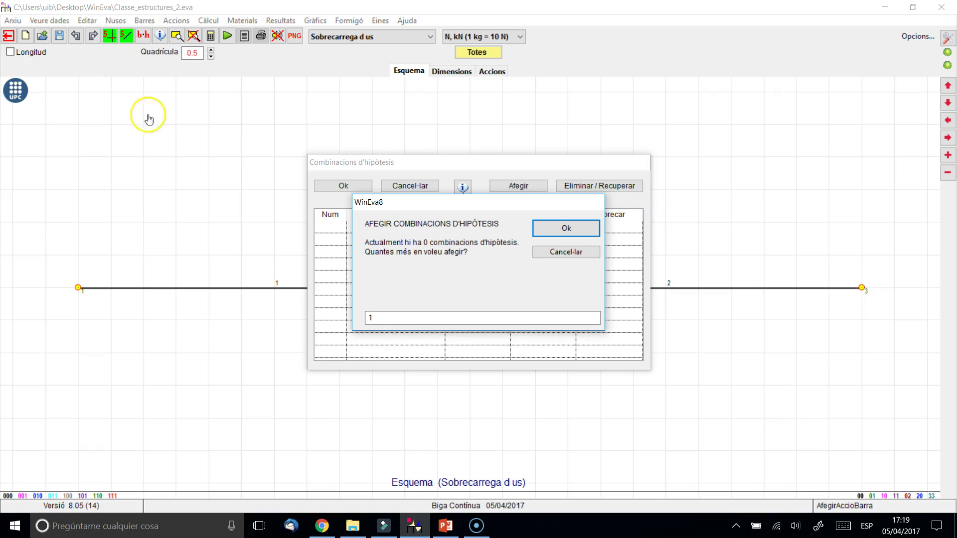
{"action": "left_click_drag", "start_coordinate": [385, 317], "coordinate": [365, 322]}
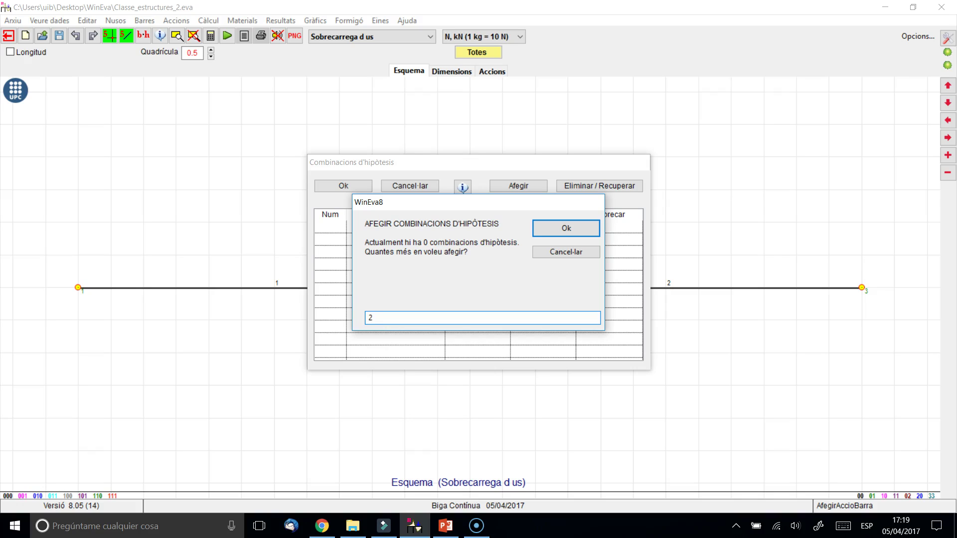
{"action": "type", "text": "2"}
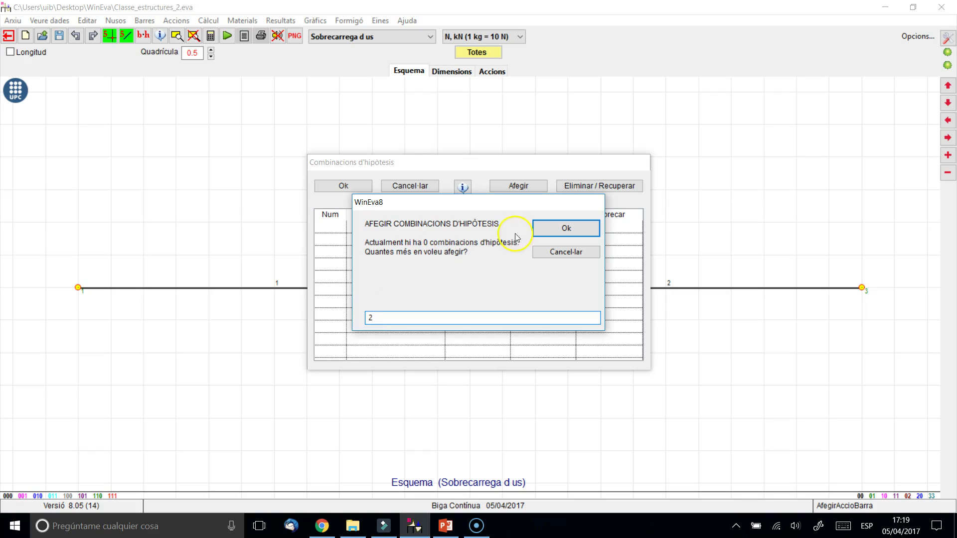
{"action": "left_click", "coordinate": [566, 227]}
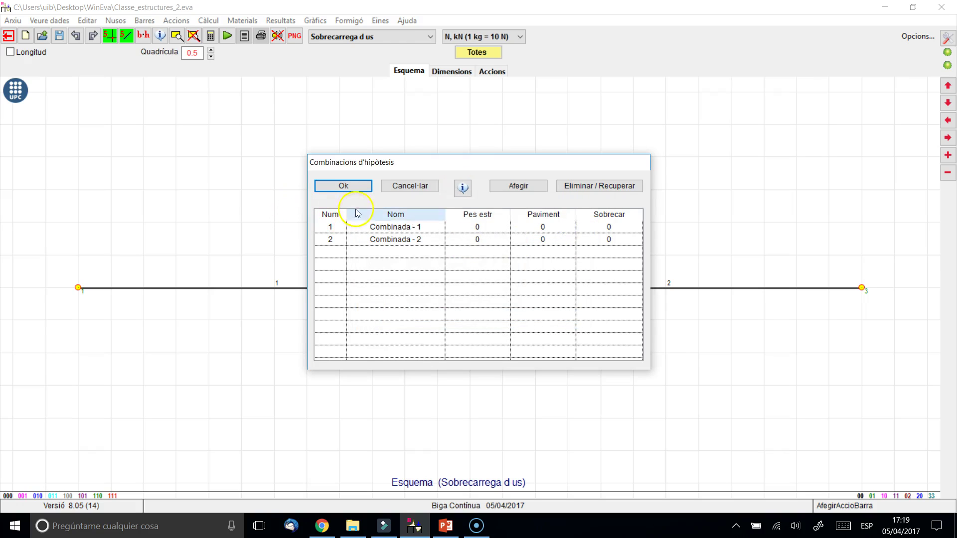
Name the first hypothesis combination ELU and the second one ELS.
{"action": "left_click", "coordinate": [407, 228]}
{"action": "type", "text": "ELU"}
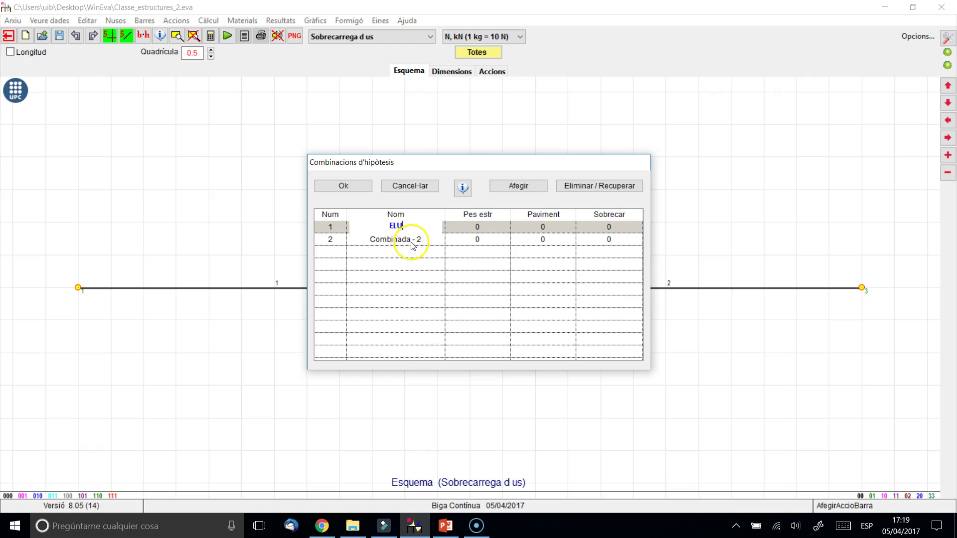
{"action": "left_click", "coordinate": [410, 241]}
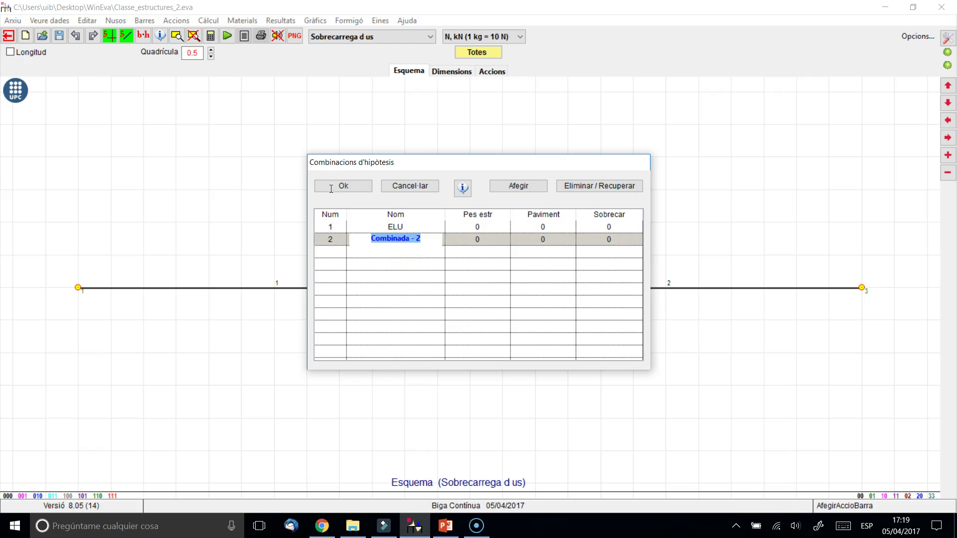
{"action": "type", "text": "ELS"}
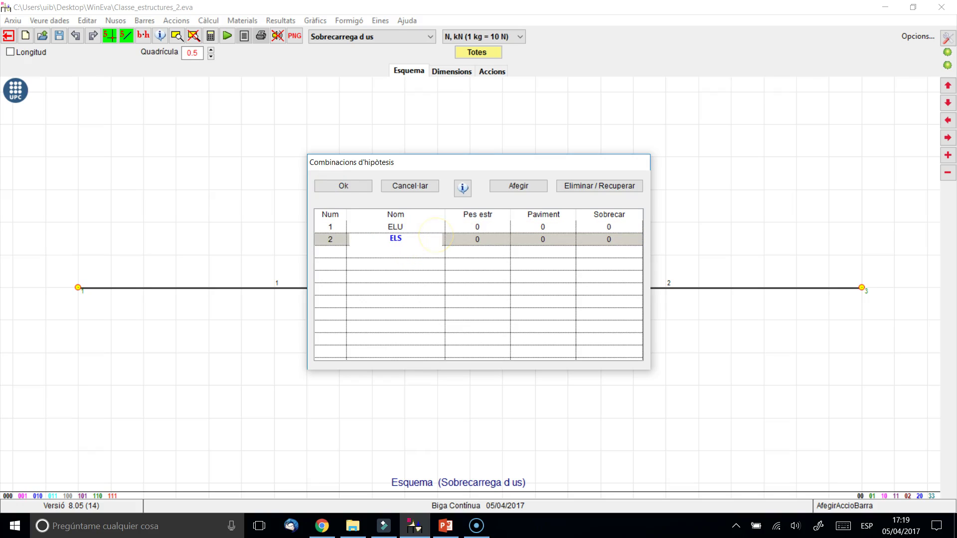
Set the structure-weight ("Pes estr") factor of the ELU combination to 1.35.
{"action": "left_click", "coordinate": [484, 225]}
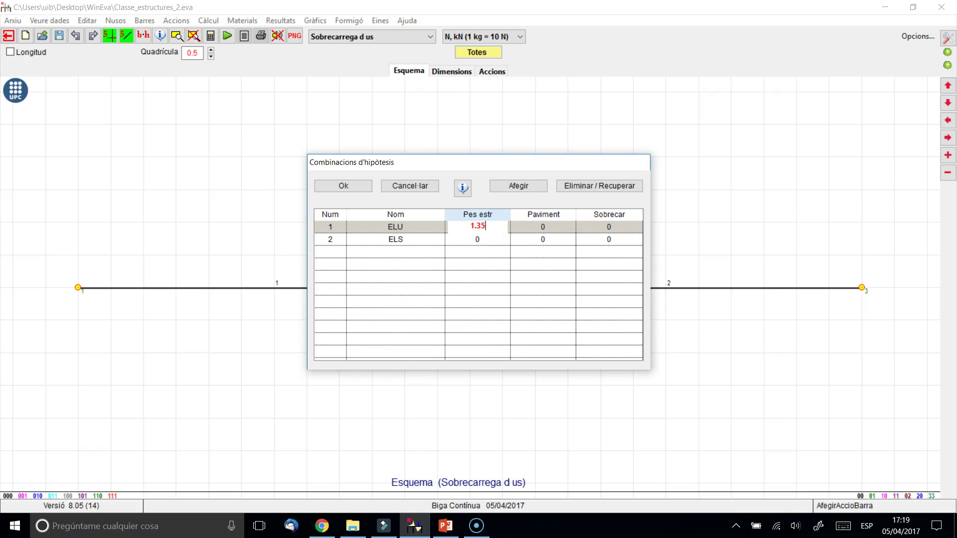
Set the ELU combination factors to 1.35 for Paviment and 1.5 for Sobrecar.
{"action": "left_click", "coordinate": [551, 229]}
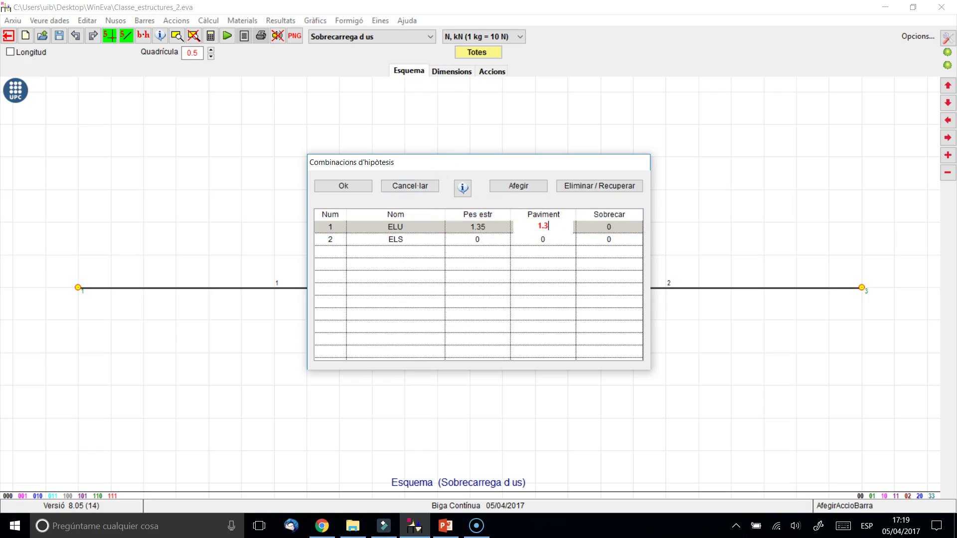
{"action": "type", "text": "1.35"}
{"action": "left_click", "coordinate": [609, 229]}
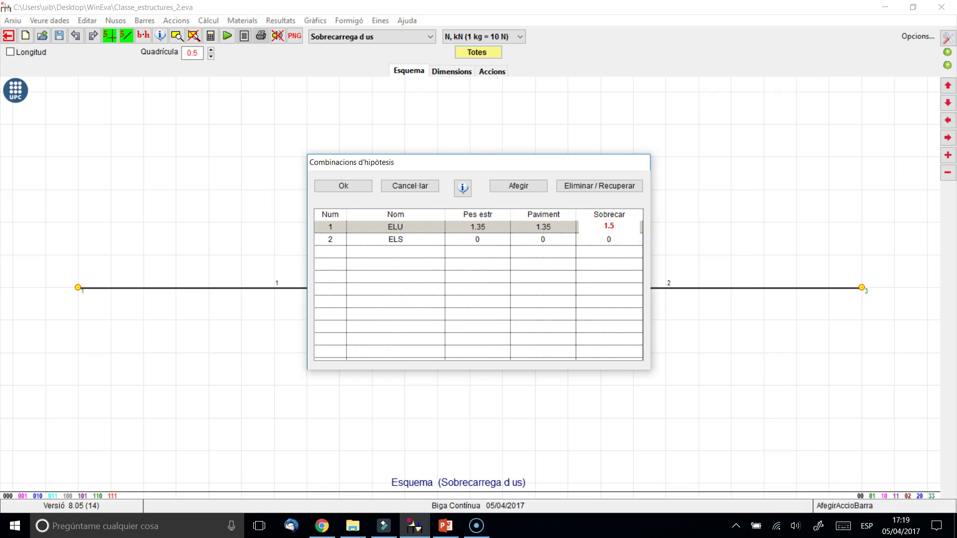
{"action": "type", "text": "1.5"}
Set the ELS combination factors to 1 for Pes estr, Paviment and Sobrecar, and accept the load combinations.
{"action": "left_click", "coordinate": [481, 240]}
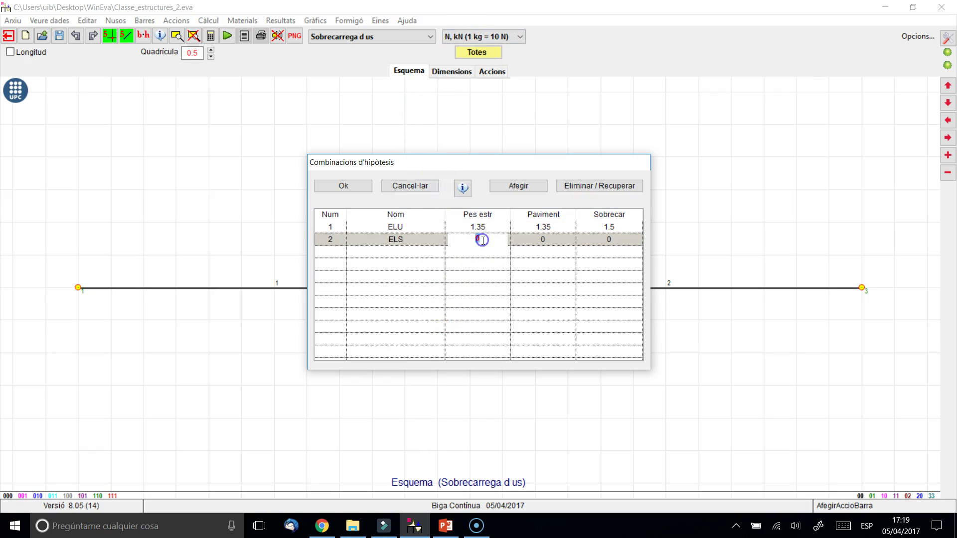
{"action": "type", "text": "1"}
{"action": "left_click", "coordinate": [549, 239]}
{"action": "type", "text": "1"}
{"action": "left_click", "coordinate": [621, 241]}
{"action": "type", "text": "1"}
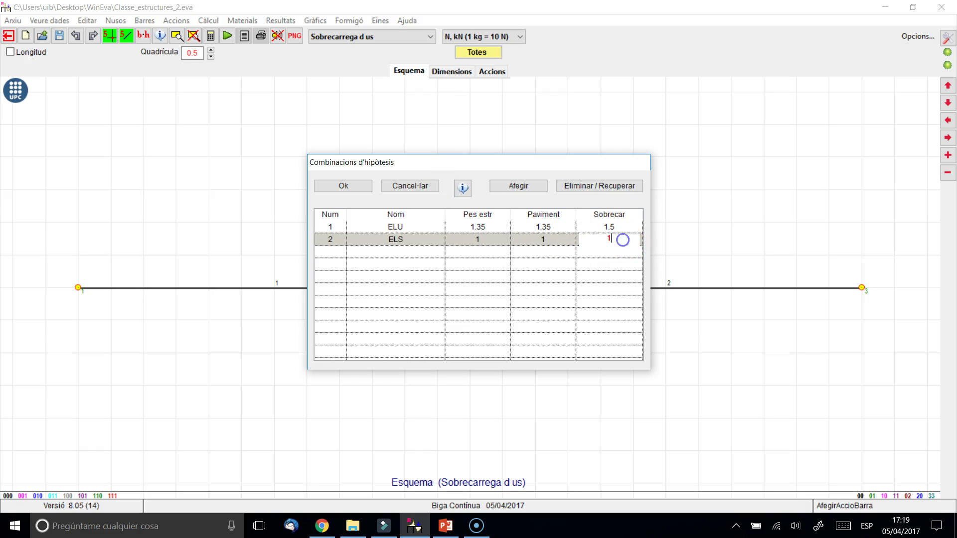
{"action": "left_click", "coordinate": [588, 274]}
{"action": "left_click", "coordinate": [395, 227]}
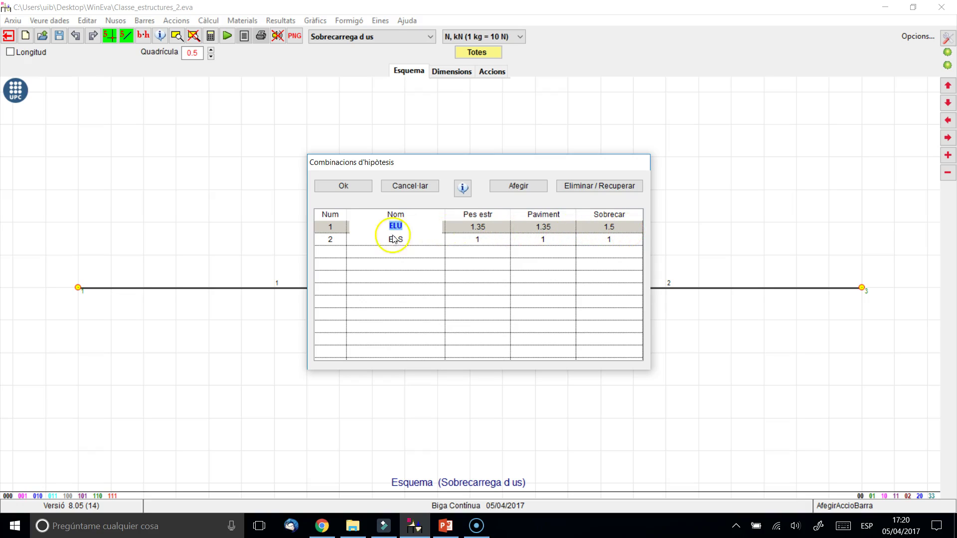
{"action": "left_click", "coordinate": [413, 240]}
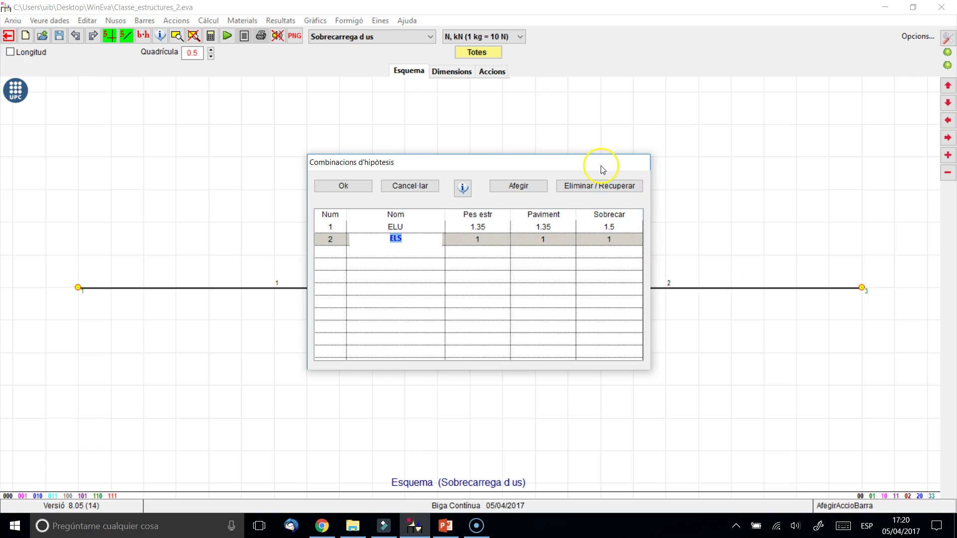
{"action": "left_click", "coordinate": [345, 186]}
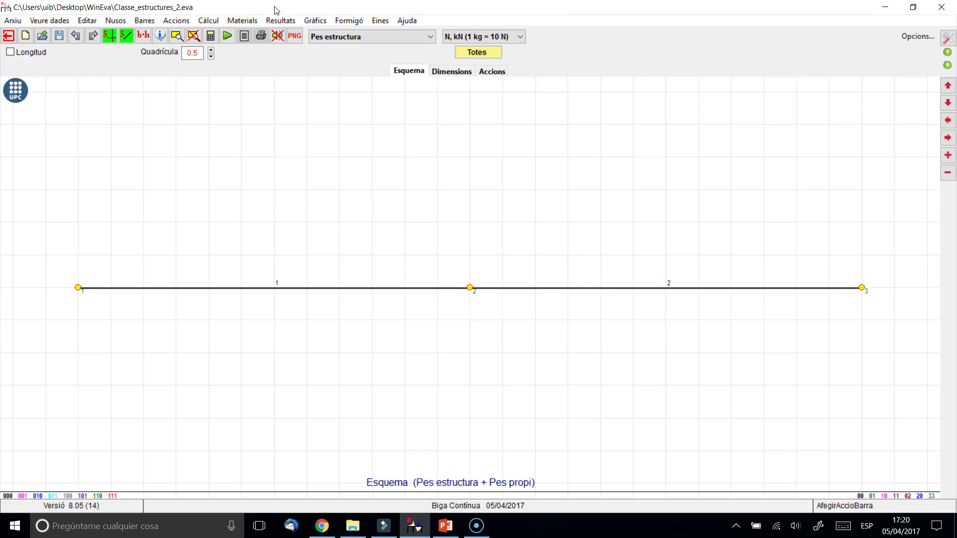
Open bars 1 and 2 together for editing and choose the predefined profile IPN-Max.
{"action": "left_click", "coordinate": [144, 22]}
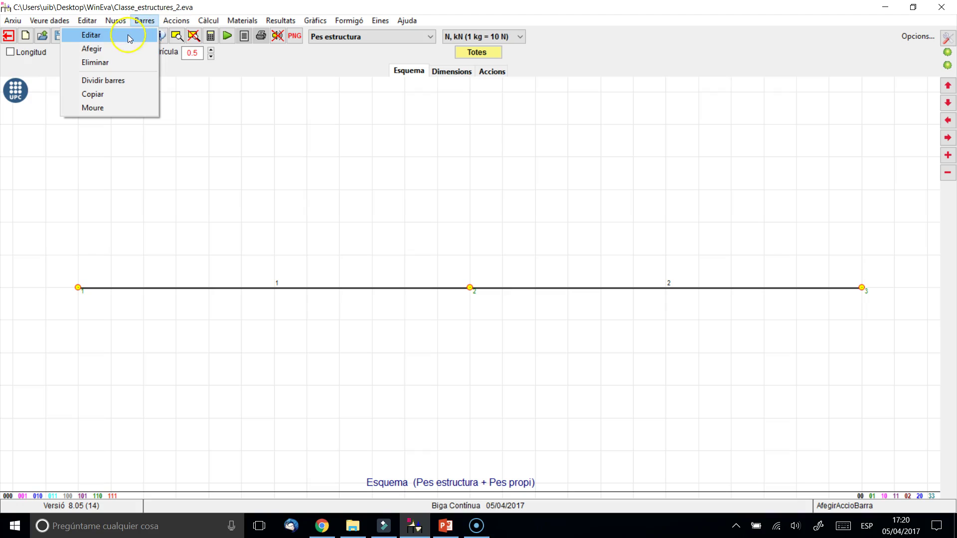
{"action": "left_click", "coordinate": [127, 34]}
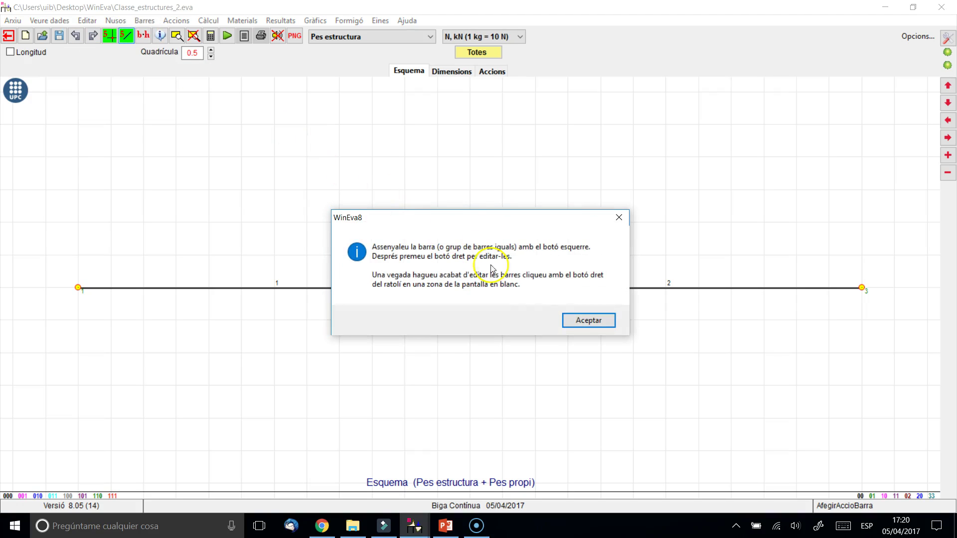
{"action": "left_click", "coordinate": [589, 320]}
{"action": "left_click_drag", "start_coordinate": [46, 225], "coordinate": [919, 384]}
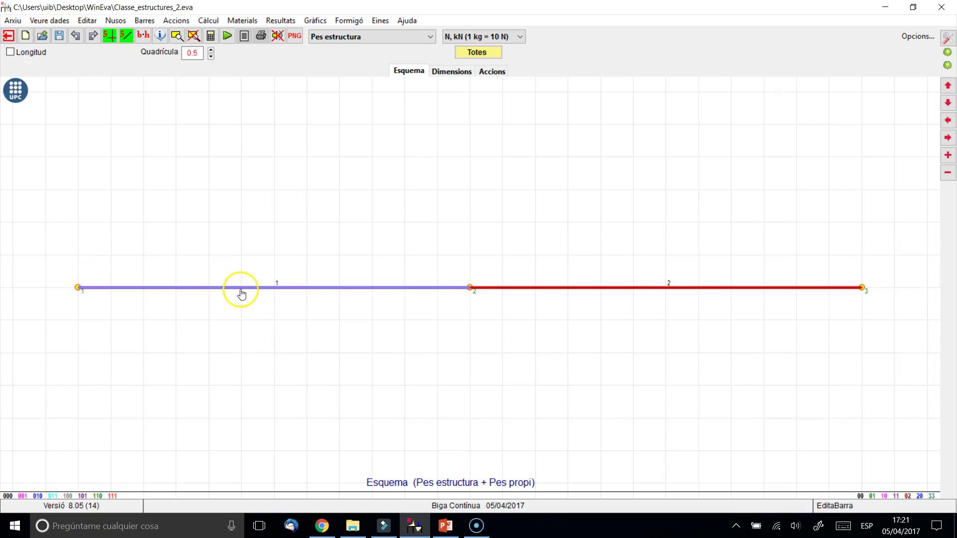
{"action": "left_click", "coordinate": [511, 334]}
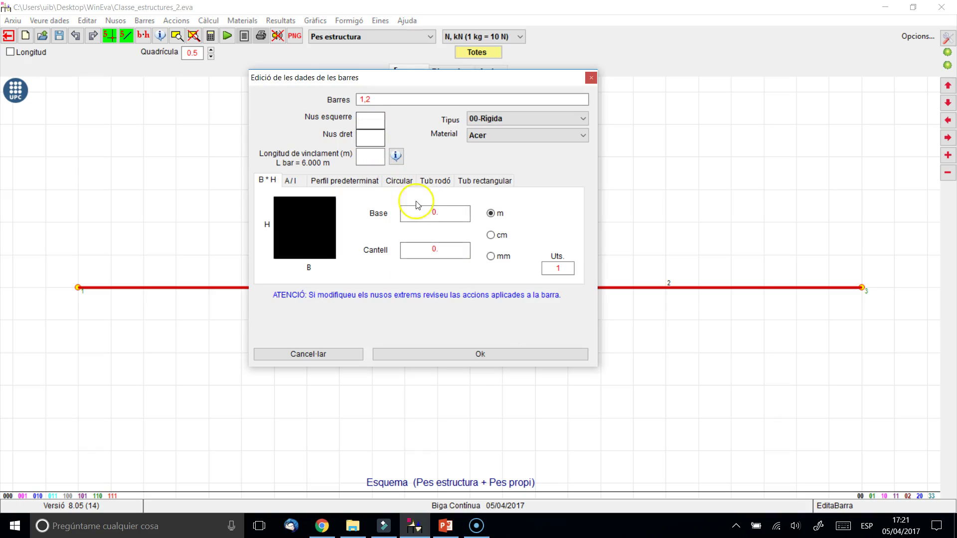
{"action": "left_click", "coordinate": [336, 180]}
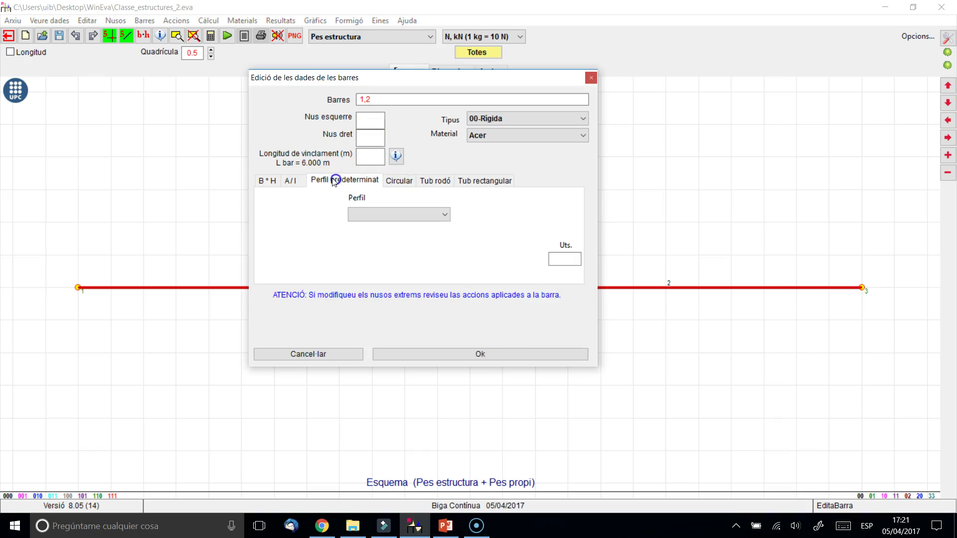
{"action": "left_click", "coordinate": [444, 215]}
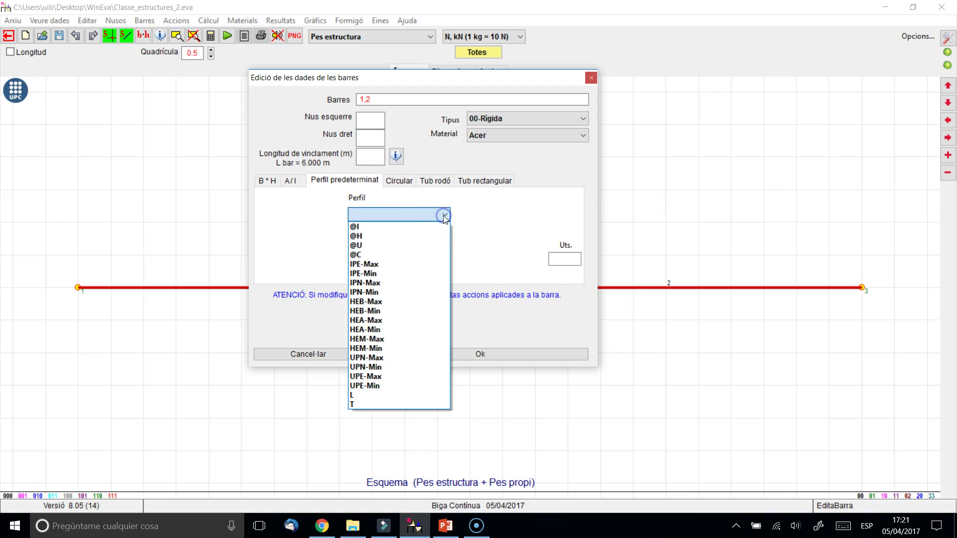
{"action": "left_click", "coordinate": [383, 283]}
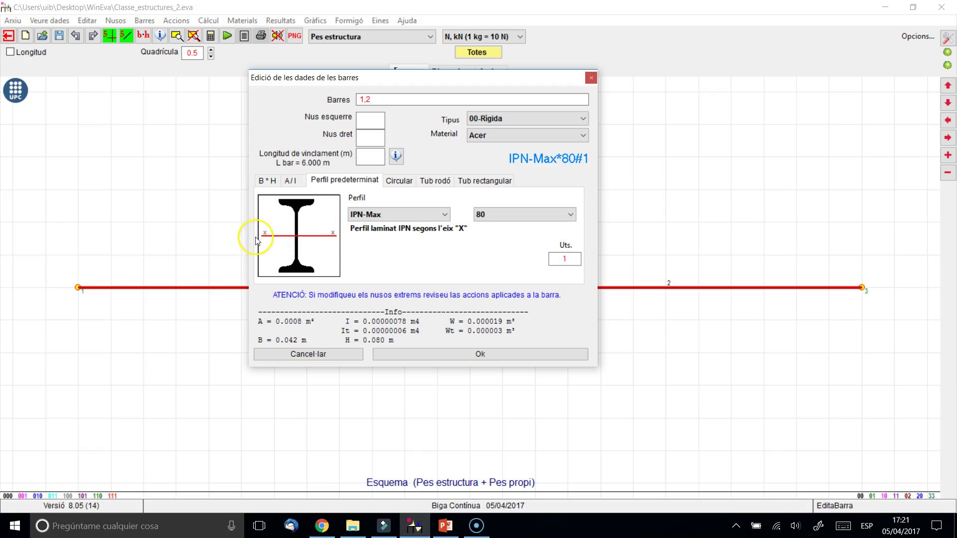
Try the IPN-Min profile orientation for the two bars.
{"action": "left_click", "coordinate": [409, 218]}
{"action": "left_click", "coordinate": [384, 293]}
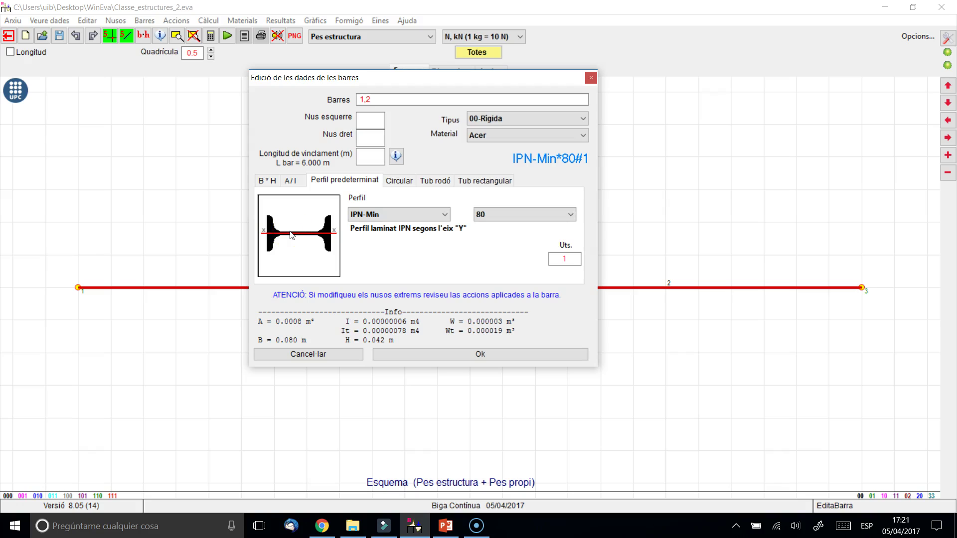
{"action": "left_click", "coordinate": [254, 249]}
{"action": "left_click", "coordinate": [399, 283]}
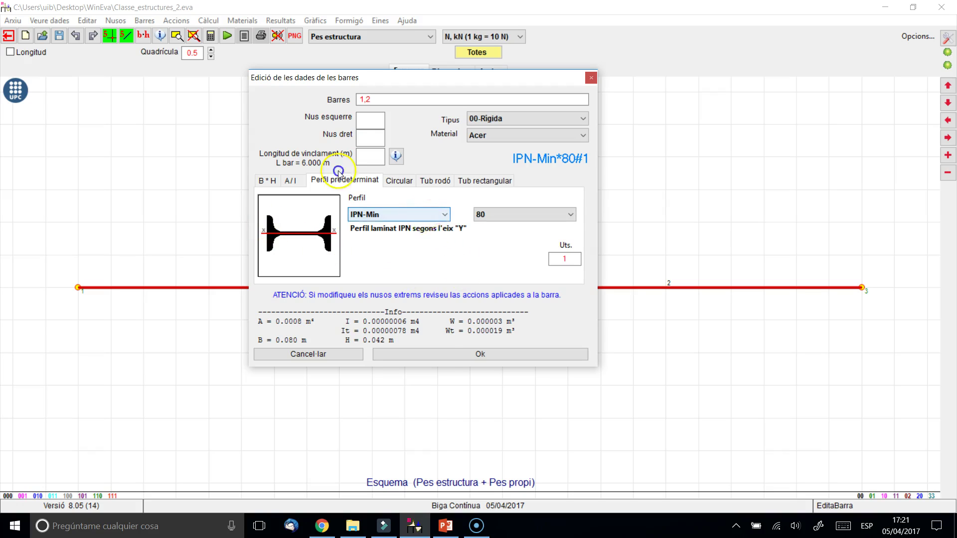
Set the profile back to IPN-Max, size 80, and apply it to both bars.
{"action": "left_click", "coordinate": [423, 214]}
{"action": "left_click", "coordinate": [401, 283]}
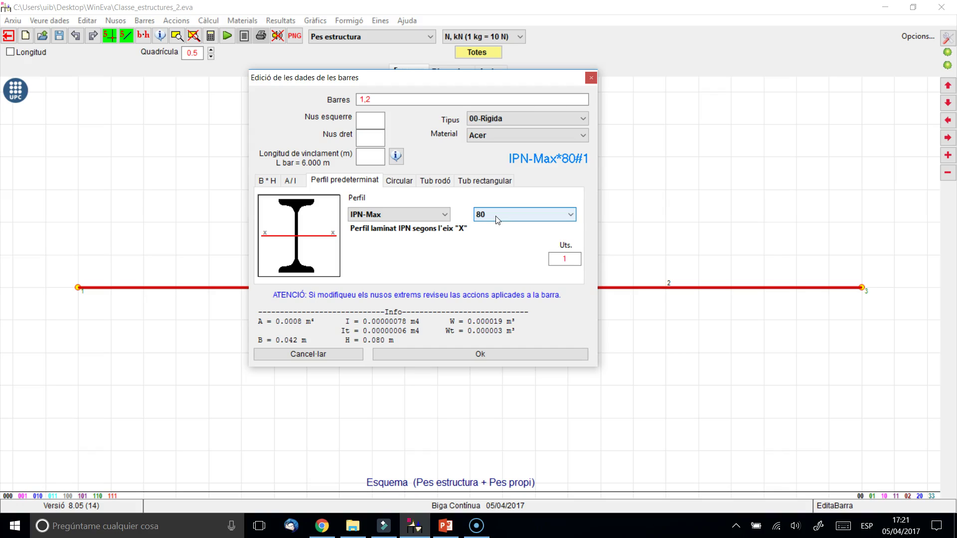
{"action": "left_click", "coordinate": [481, 355]}
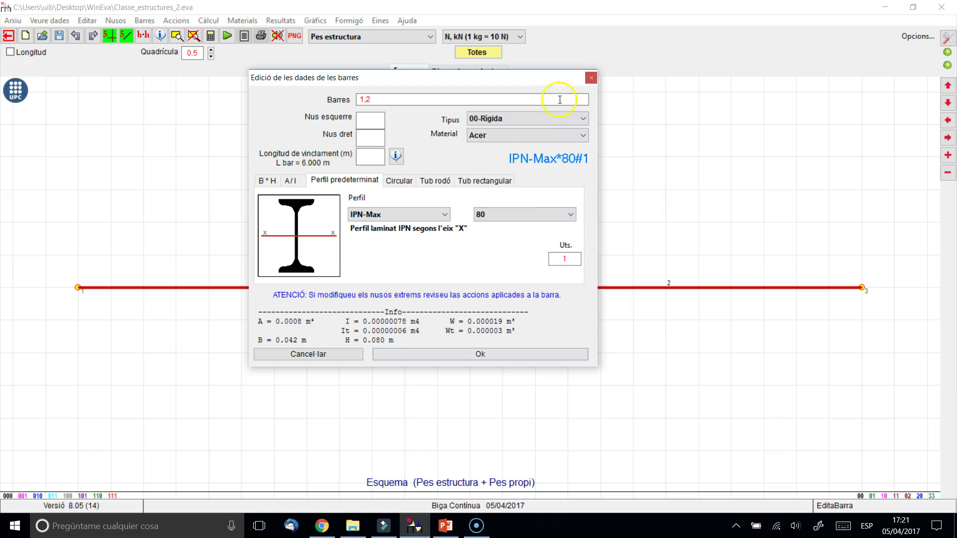
{"action": "left_click", "coordinate": [494, 350]}
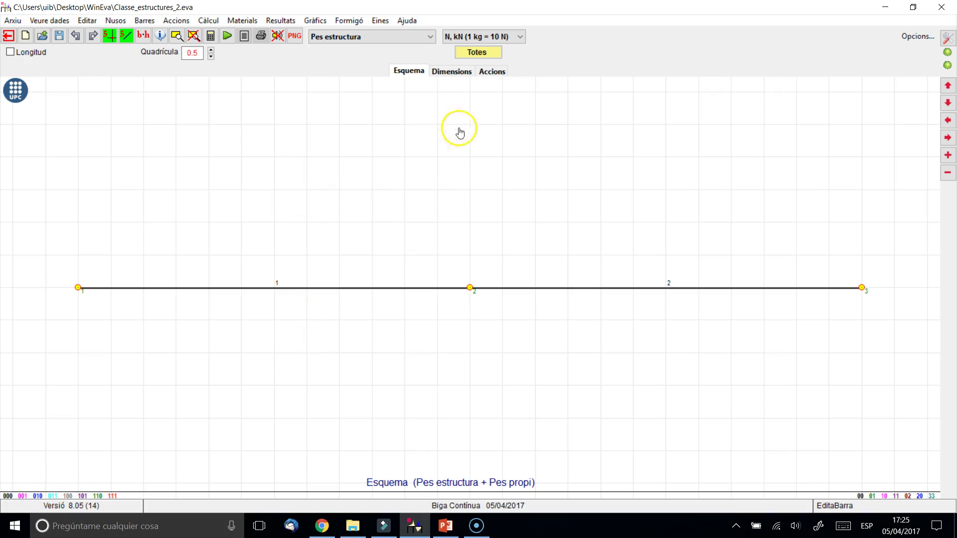
Display the loads acting on the beam for the ELU combination with their numeric values.
{"action": "left_click", "coordinate": [489, 73]}
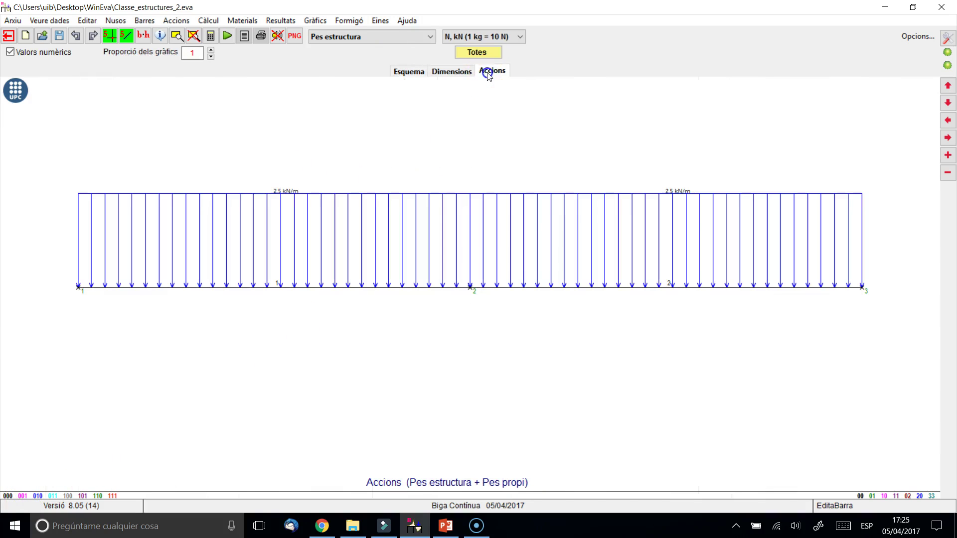
{"action": "left_click", "coordinate": [424, 37]}
{"action": "left_click", "coordinate": [366, 80]}
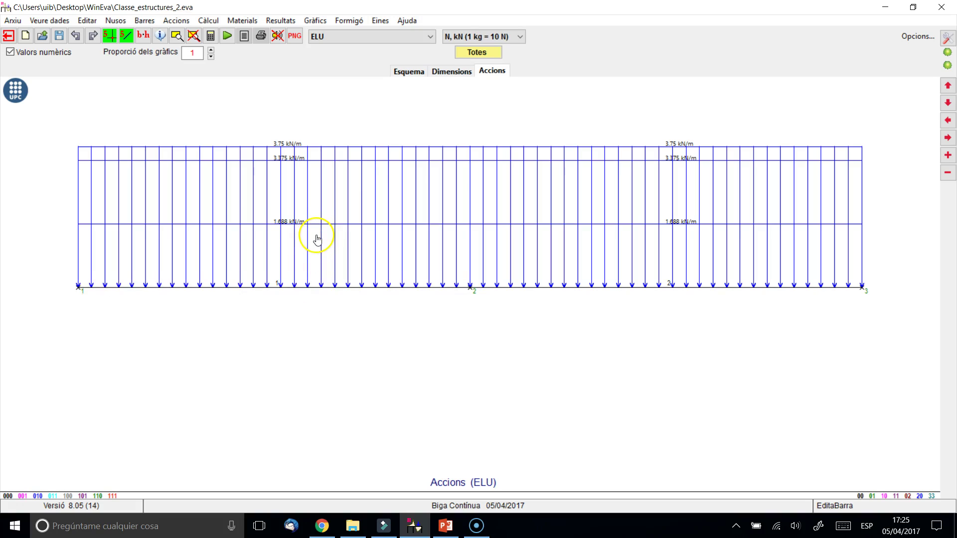
{"action": "left_click", "coordinate": [60, 53]}
{"action": "left_click", "coordinate": [60, 53]}
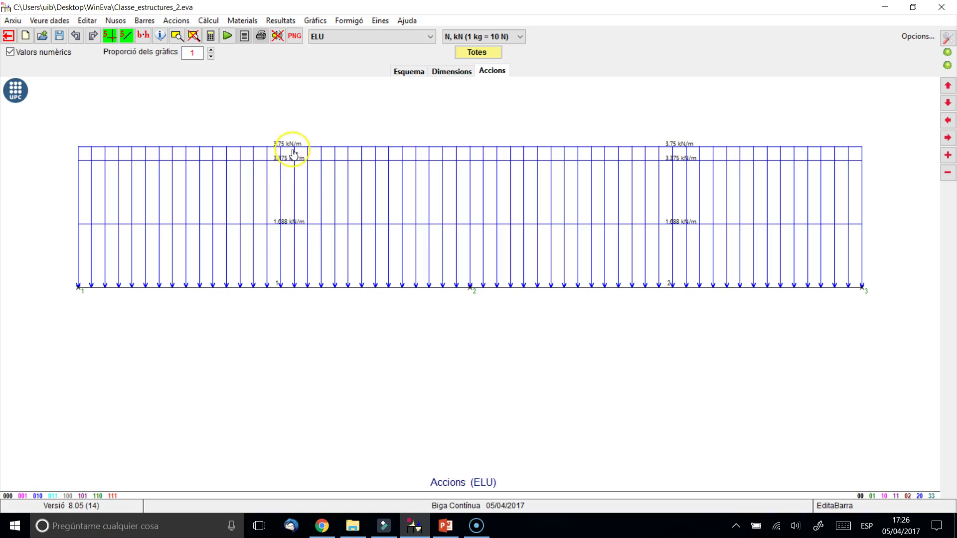
Display the loads acting on the beam for the ELS combination.
{"action": "left_click", "coordinate": [429, 36]}
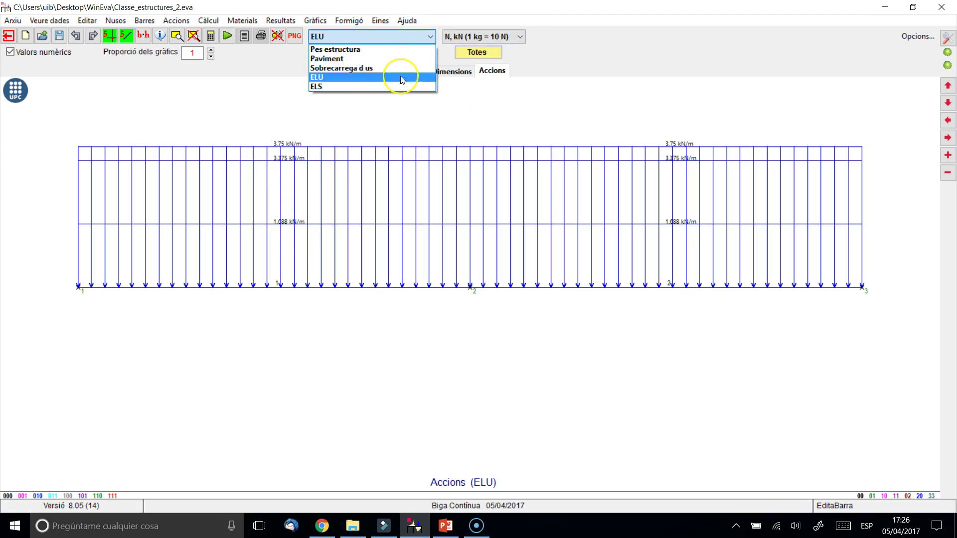
{"action": "left_click", "coordinate": [389, 86]}
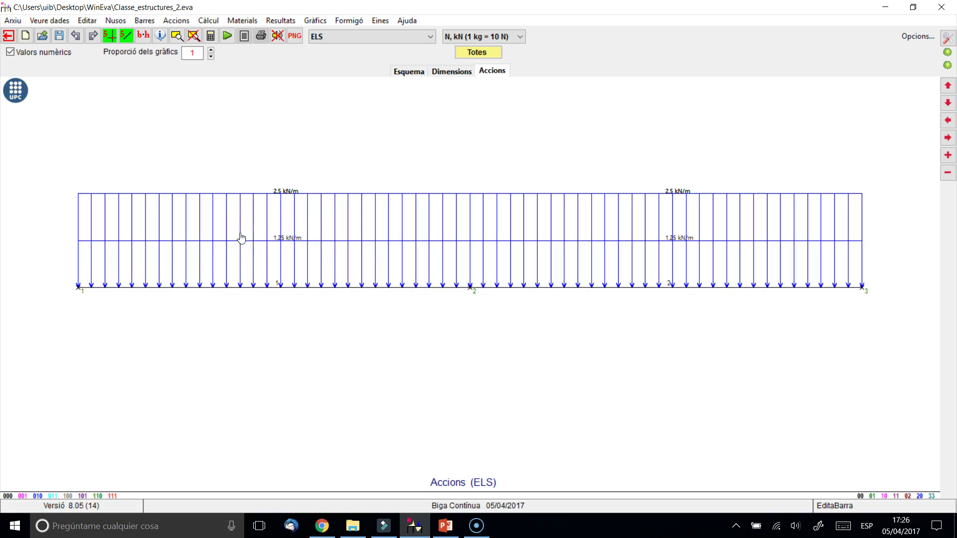
{"action": "left_click", "coordinate": [389, 39]}
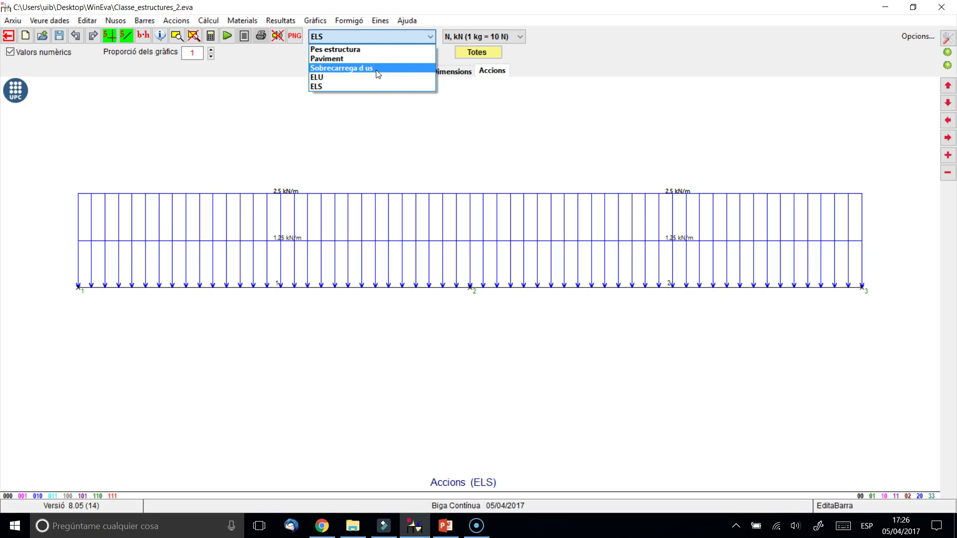
{"action": "left_click", "coordinate": [475, 119]}
Calculate the structure and display the deformations for the ELU combination.
{"action": "left_click", "coordinate": [228, 37]}
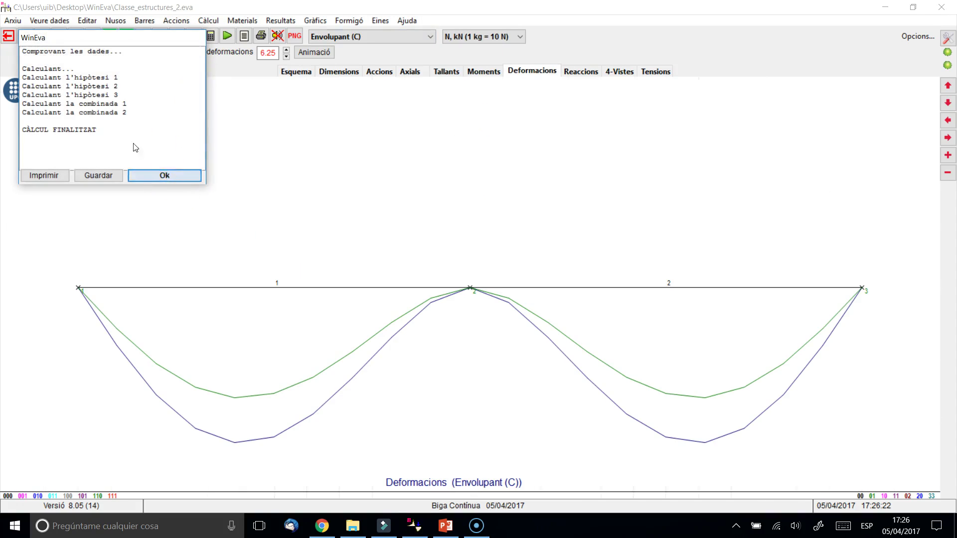
{"action": "left_click", "coordinate": [164, 175]}
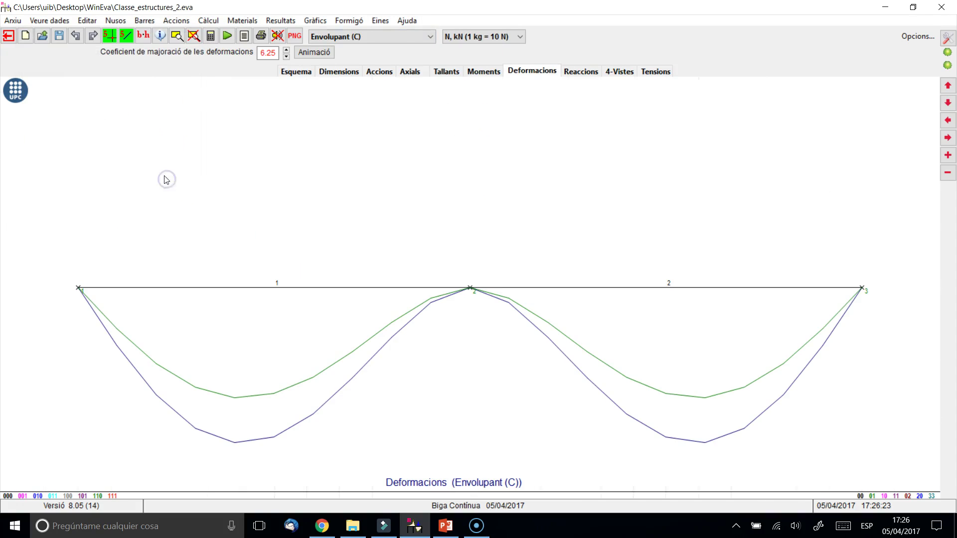
{"action": "left_click", "coordinate": [419, 40]}
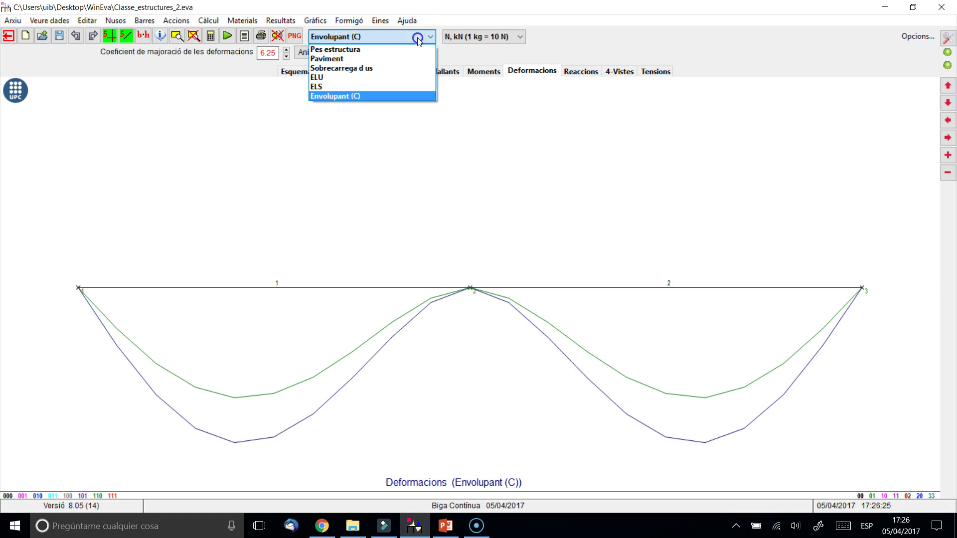
{"action": "left_click", "coordinate": [338, 83]}
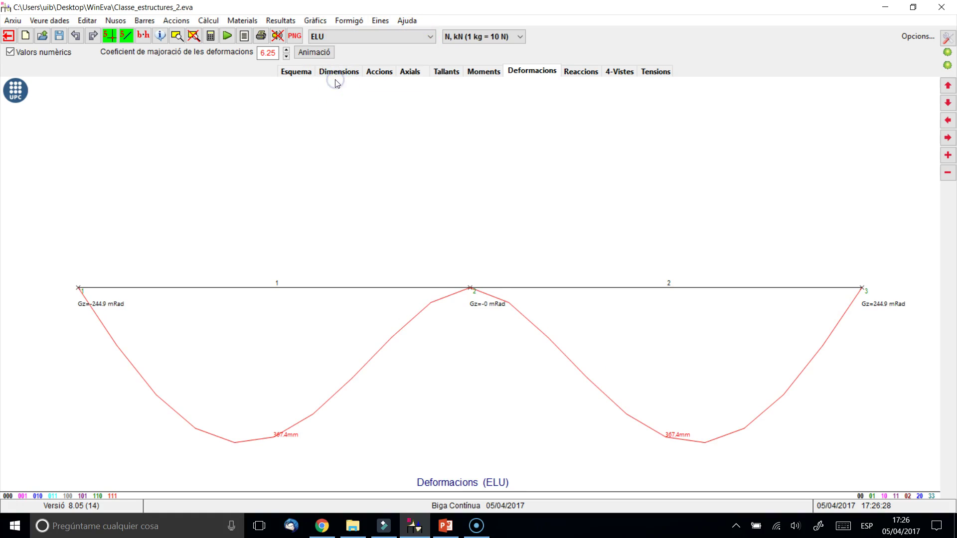
Display the ELU bending moment diagram and enlarge its graph proportion to 1.
{"action": "left_click", "coordinate": [477, 76]}
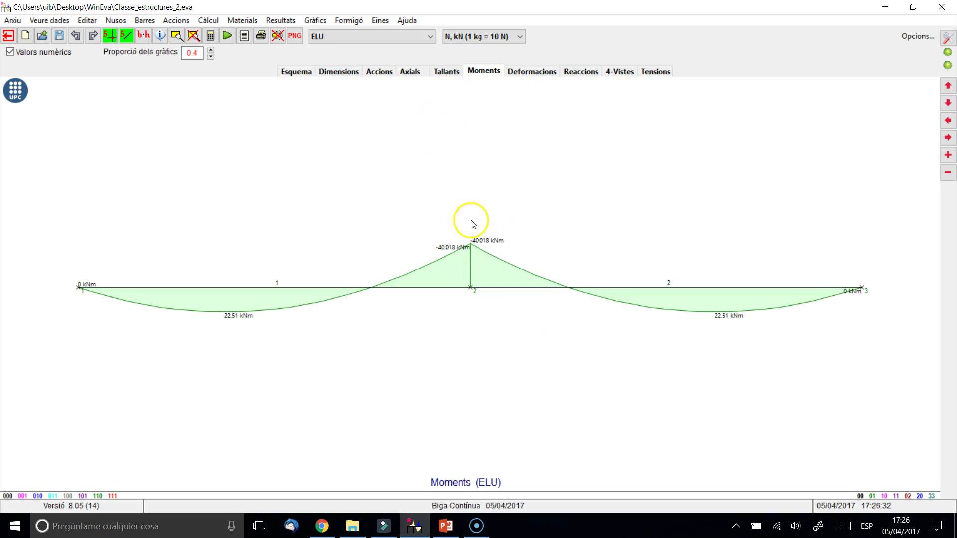
{"action": "left_click", "coordinate": [210, 50]}
{"action": "left_click", "coordinate": [211, 49]}
{"action": "left_click", "coordinate": [211, 50]}
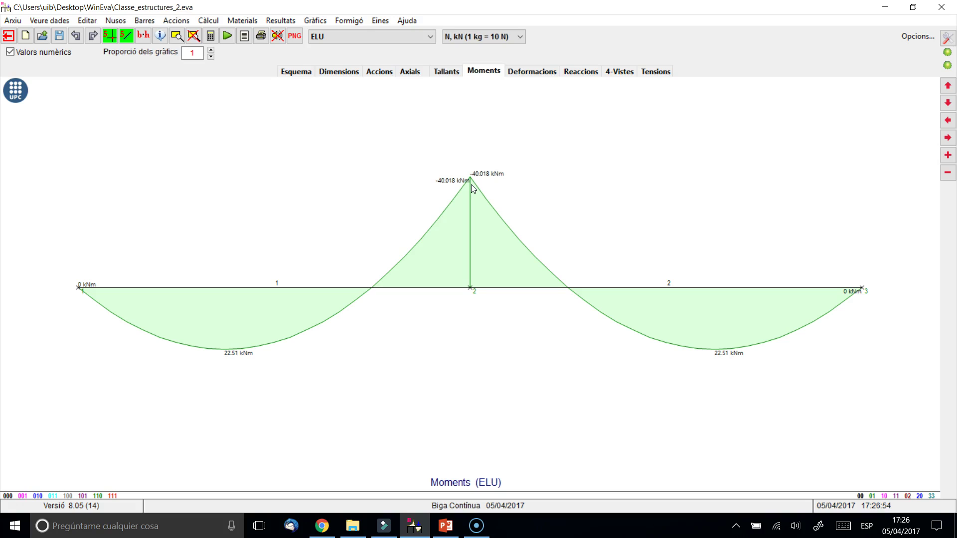
Compare the ELU shear and moment diagrams, and examine the stresses in the bars.
{"action": "left_click", "coordinate": [447, 71]}
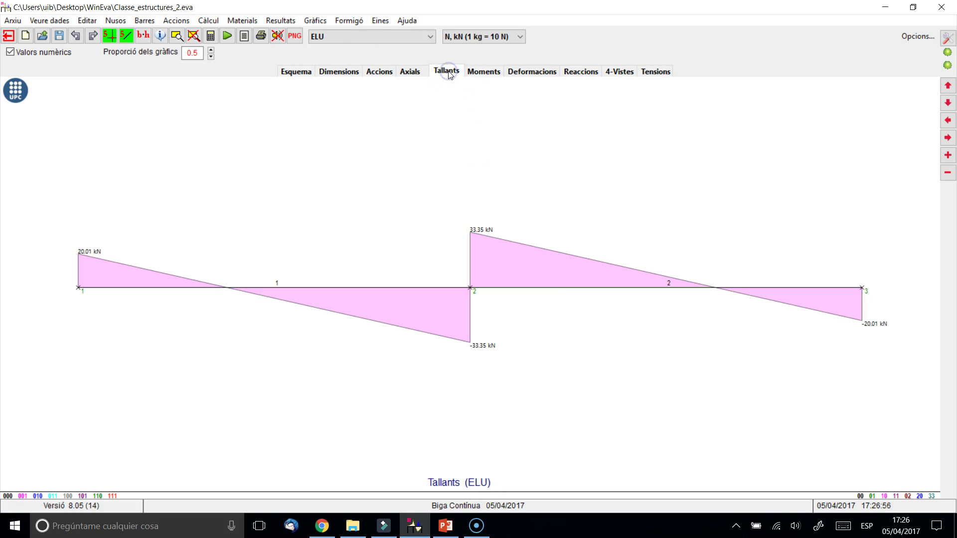
{"action": "left_click", "coordinate": [483, 72]}
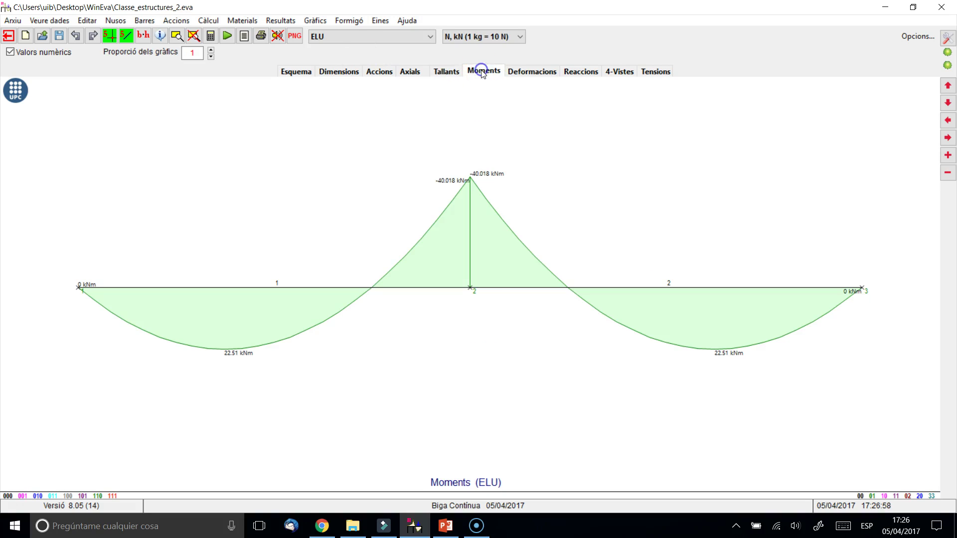
{"action": "left_click", "coordinate": [655, 73]}
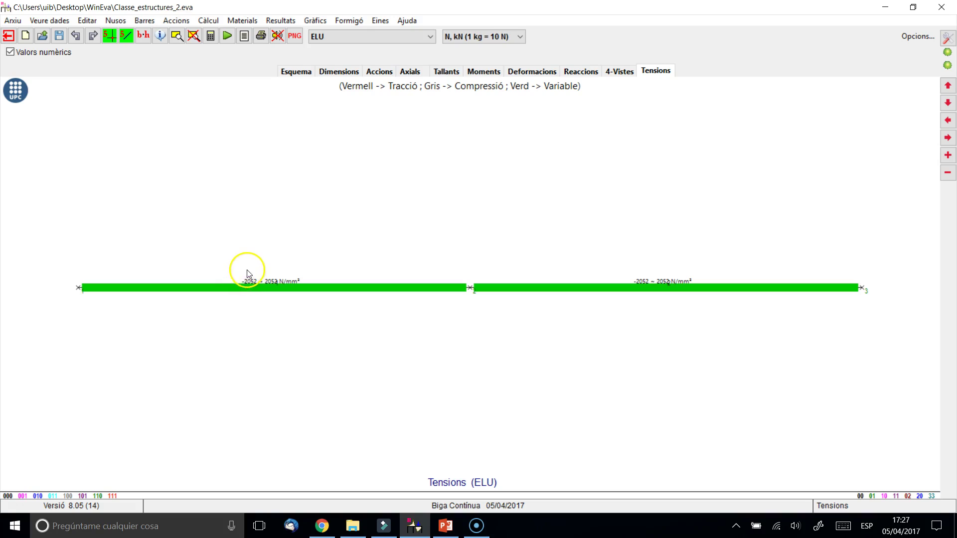
{"action": "left_click", "coordinate": [259, 283]}
Examine the detailed ELU results of bar 1 from the structure scheme and close the report.
{"action": "left_click", "coordinate": [298, 73]}
{"action": "left_click", "coordinate": [277, 291]}
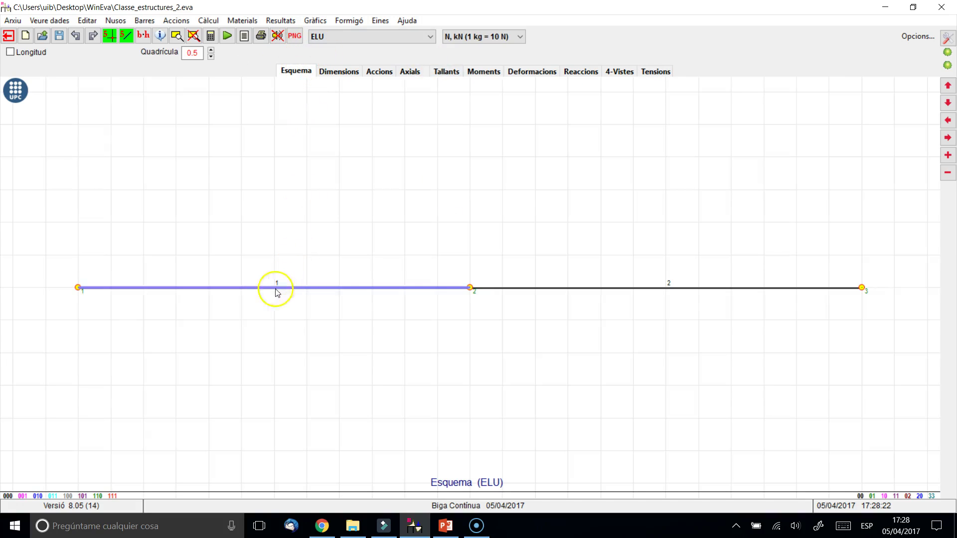
{"action": "double_click", "coordinate": [205, 287]}
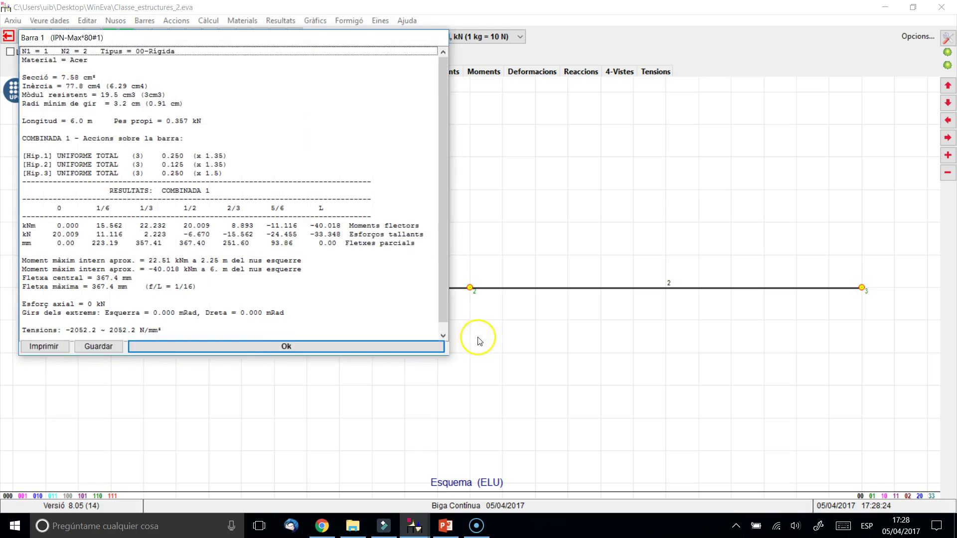
{"action": "left_click", "coordinate": [289, 349]}
Divide both beam bars, 1 and 2, into 6 equal segments each.
{"action": "left_click", "coordinate": [142, 20]}
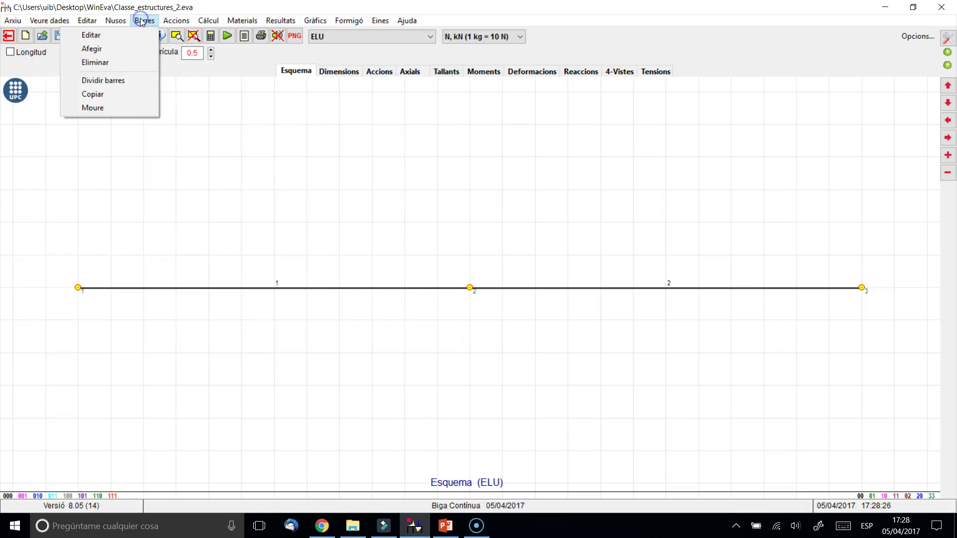
{"action": "left_click", "coordinate": [124, 81]}
{"action": "left_click", "coordinate": [527, 306]}
{"action": "left_click", "coordinate": [379, 289]}
{"action": "left_click", "coordinate": [551, 291]}
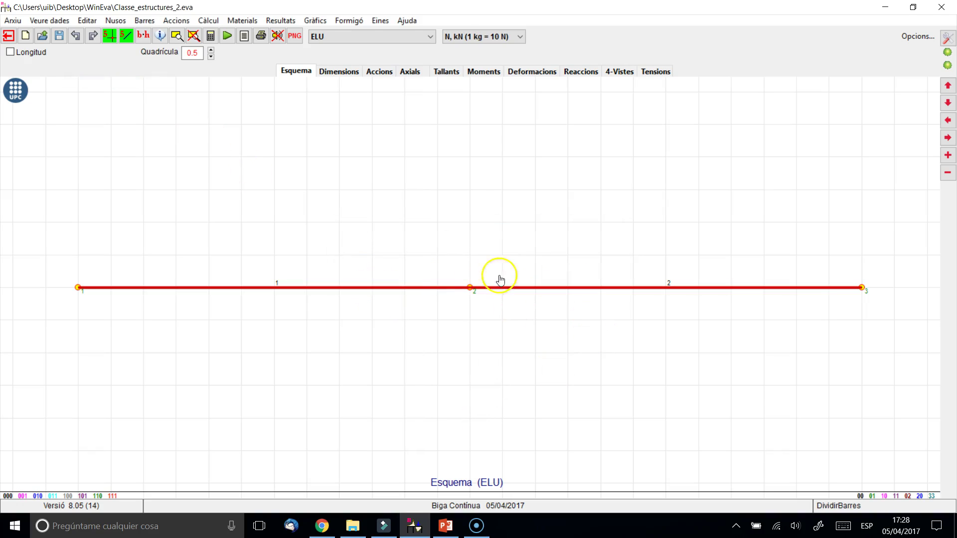
{"action": "right_click", "coordinate": [419, 209]}
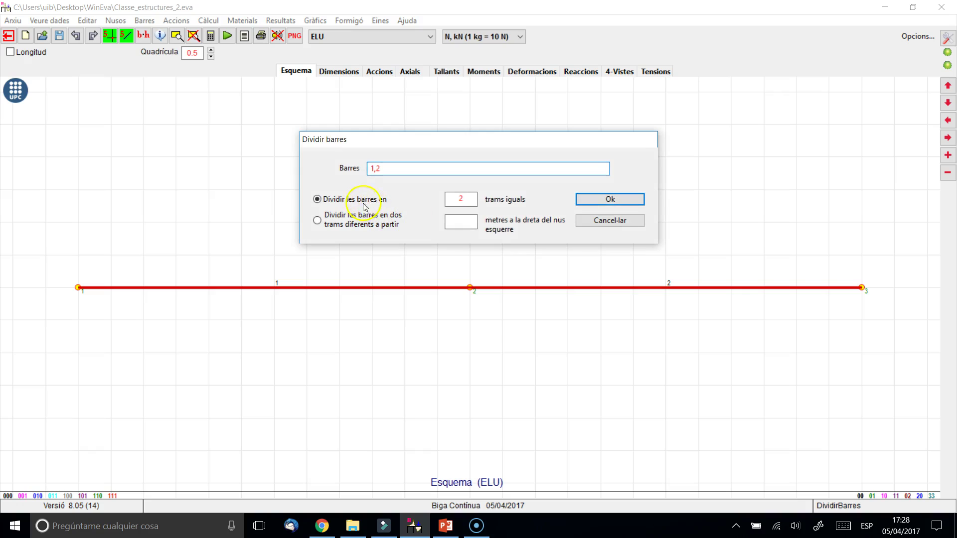
{"action": "double_click", "coordinate": [471, 199]}
{"action": "left_click", "coordinate": [612, 200]}
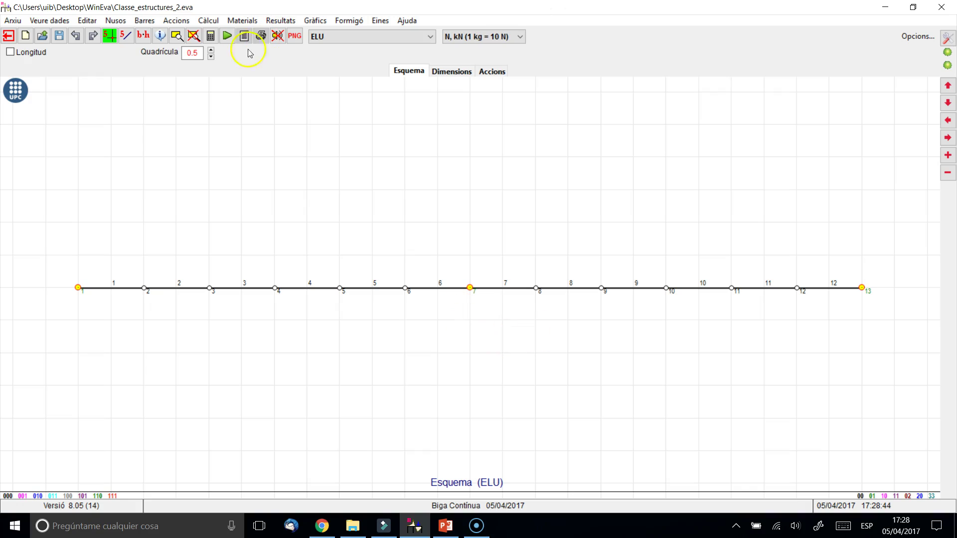
Recalculate the divided beam and display its deformations for the ELU combination.
{"action": "left_click", "coordinate": [227, 36]}
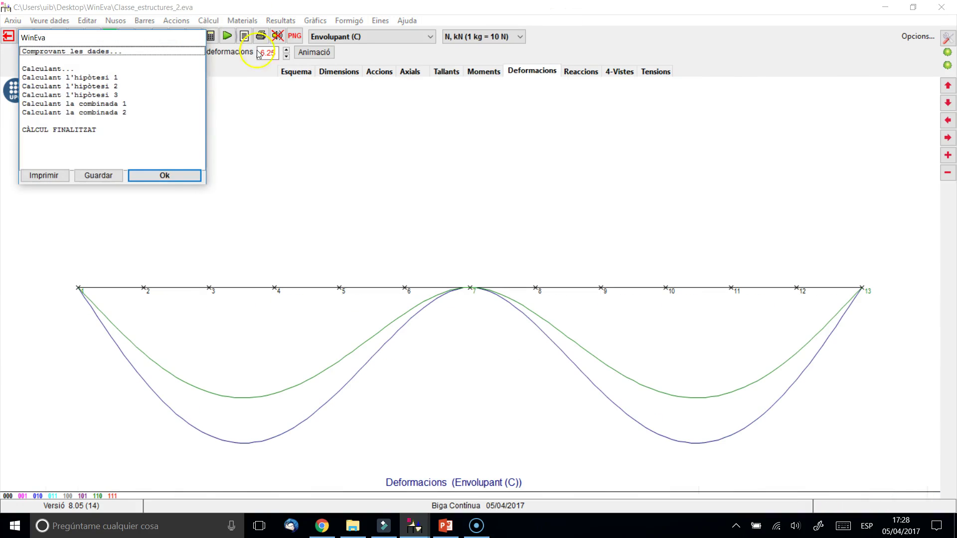
{"action": "left_click", "coordinate": [169, 175]}
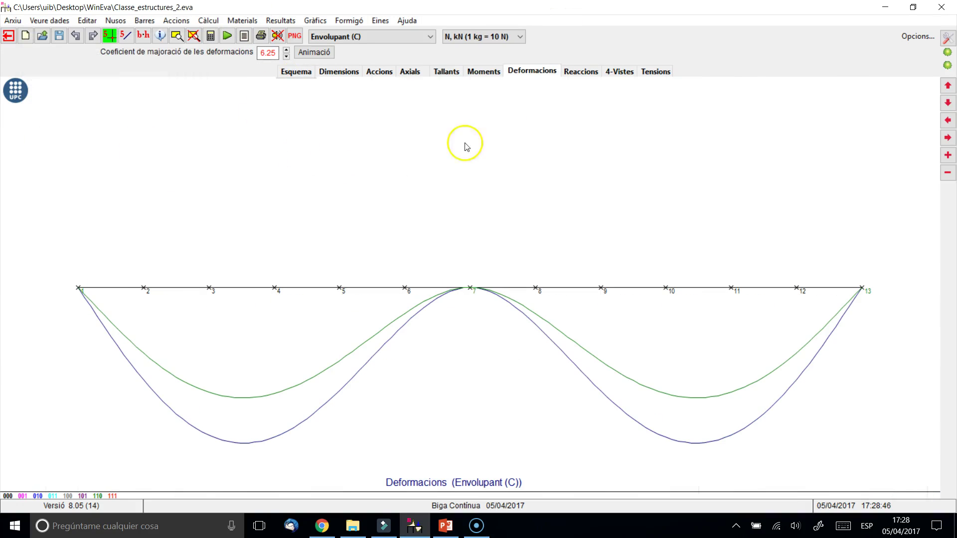
{"action": "left_click", "coordinate": [428, 36]}
{"action": "left_click", "coordinate": [322, 81]}
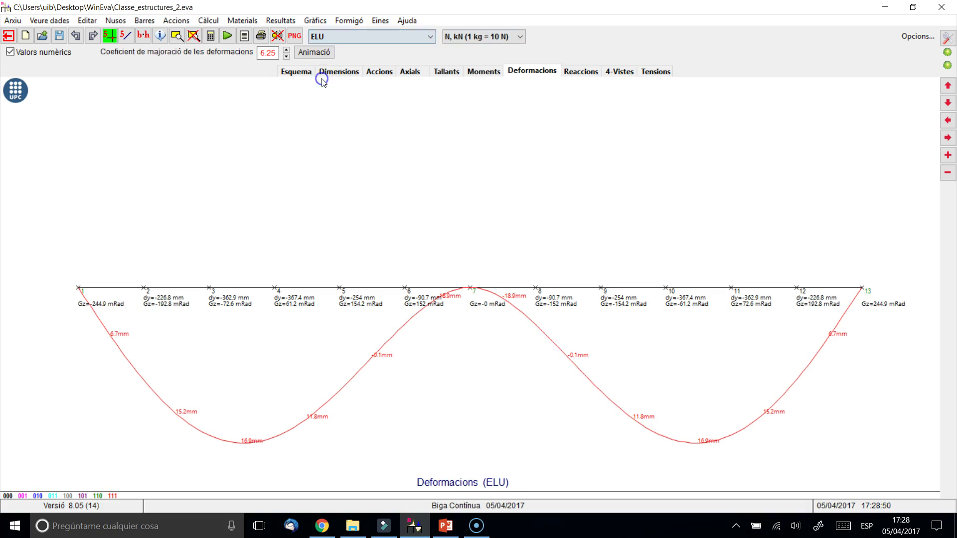
Compare the ELU moment diagram with the stresses in the divided bars, and return to the structure scheme.
{"action": "left_click", "coordinate": [477, 74]}
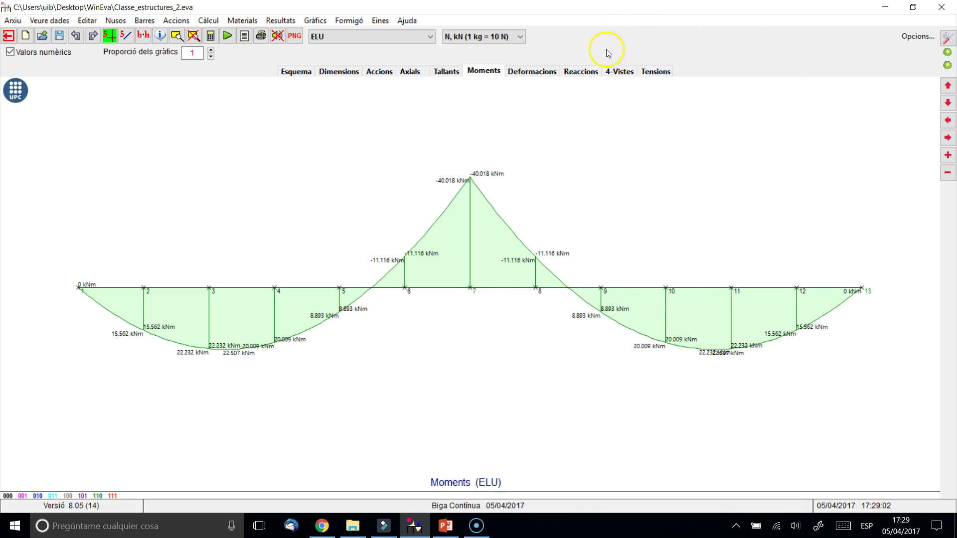
{"action": "left_click", "coordinate": [655, 71]}
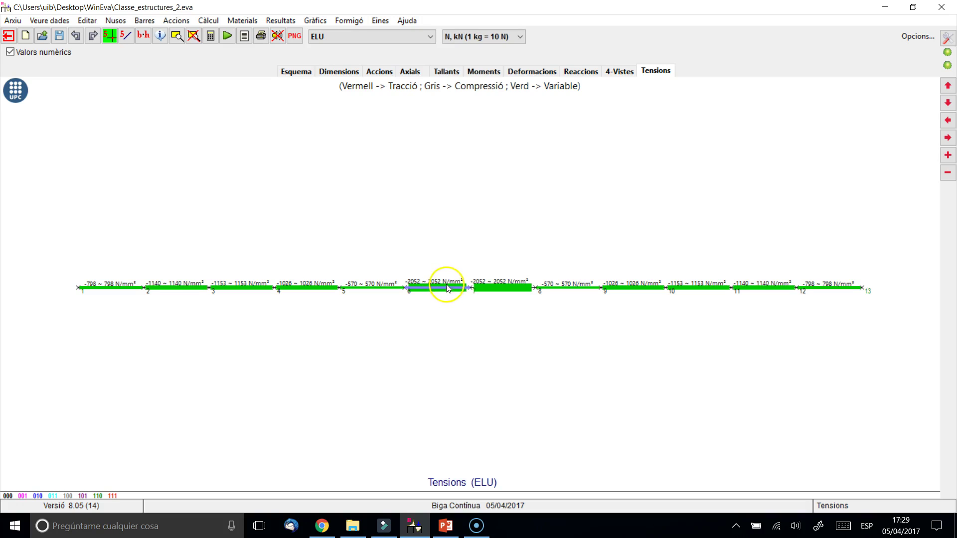
{"action": "left_click", "coordinate": [499, 73]}
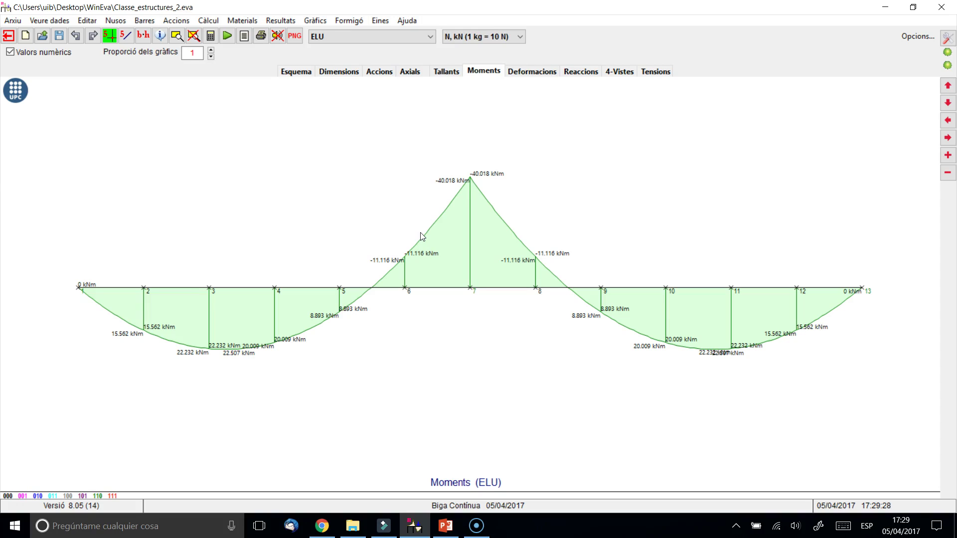
{"action": "left_click", "coordinate": [656, 71]}
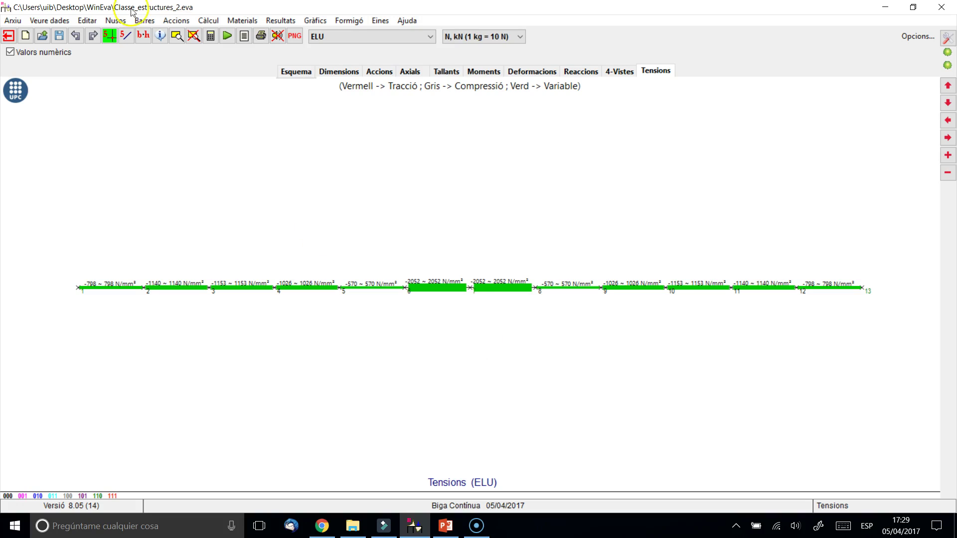
{"action": "left_click", "coordinate": [296, 73]}
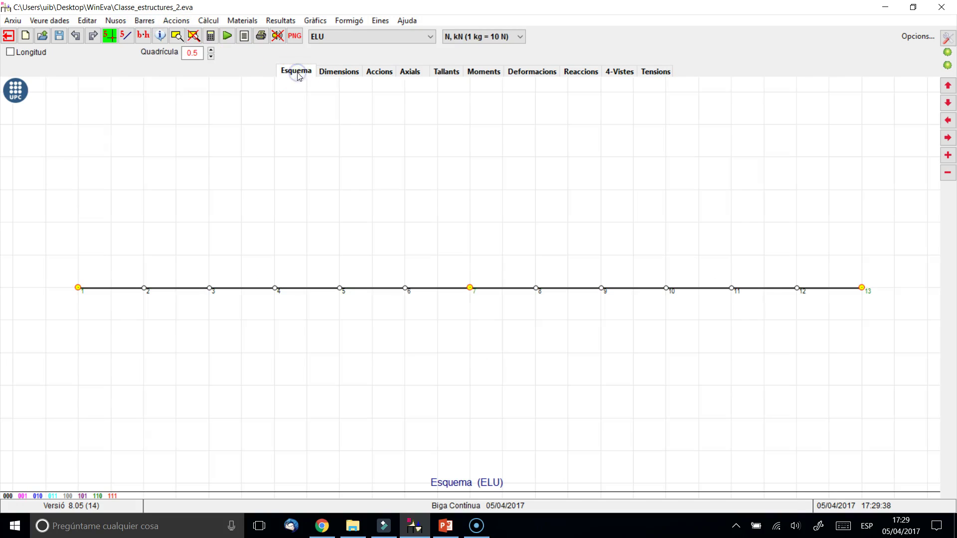
{"action": "left_click", "coordinate": [145, 21]}
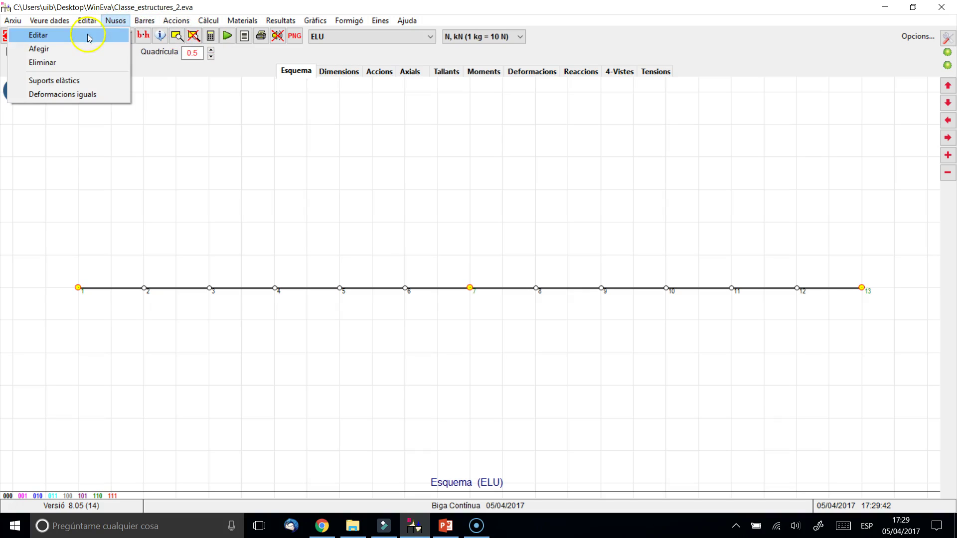
{"action": "left_click", "coordinate": [89, 35]}
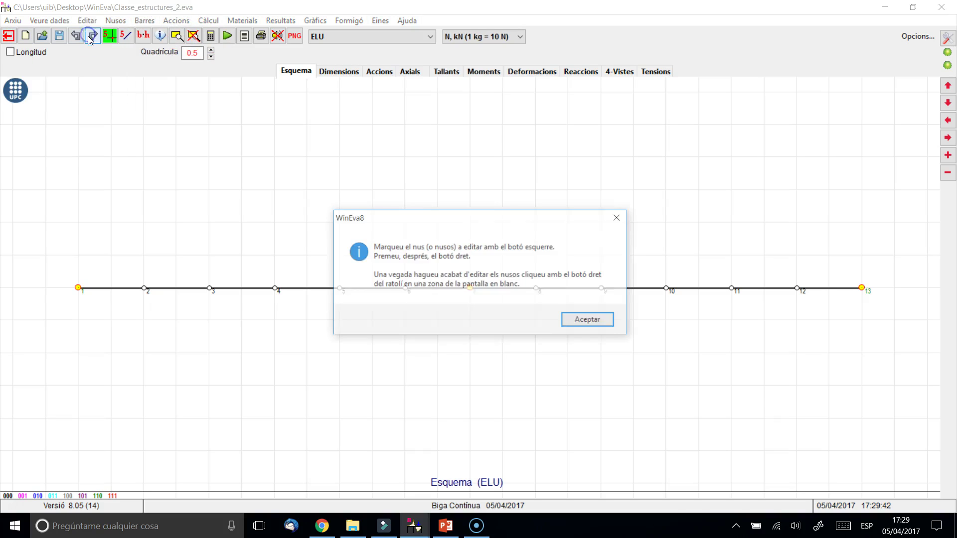
{"action": "left_click", "coordinate": [598, 321]}
{"action": "left_click_drag", "start_coordinate": [34, 232], "coordinate": [887, 364]}
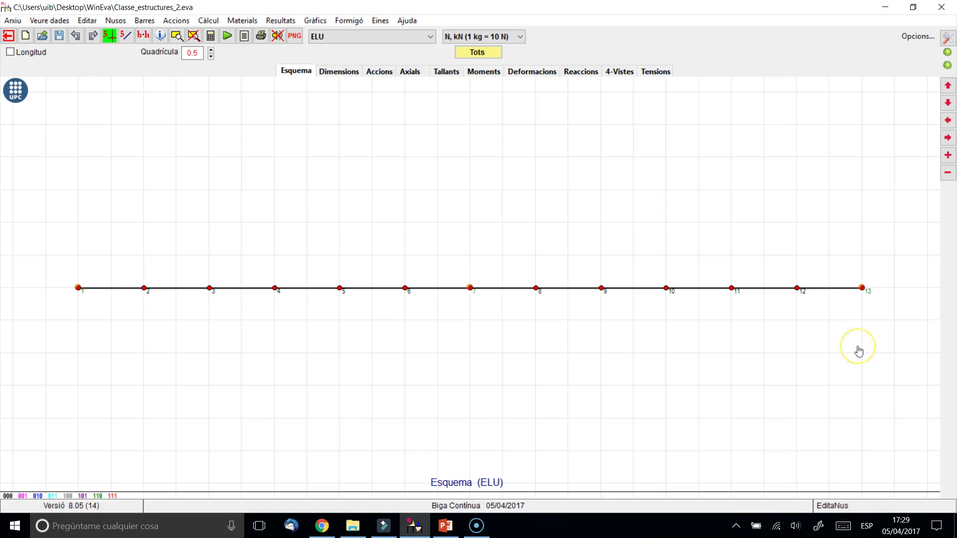
{"action": "left_click", "coordinate": [145, 20]}
{"action": "left_click", "coordinate": [129, 35]}
{"action": "left_click", "coordinate": [588, 321]}
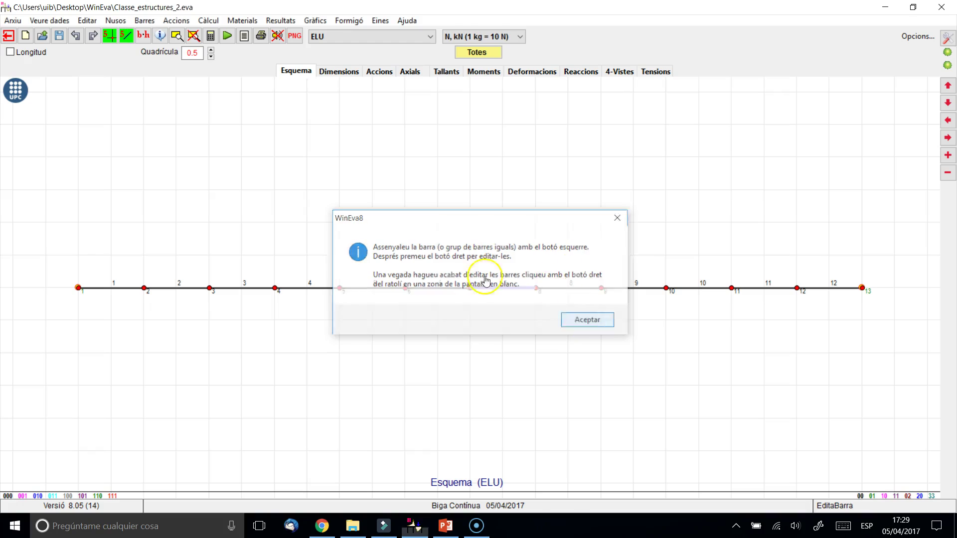
{"action": "left_click_drag", "start_coordinate": [34, 224], "coordinate": [927, 389]}
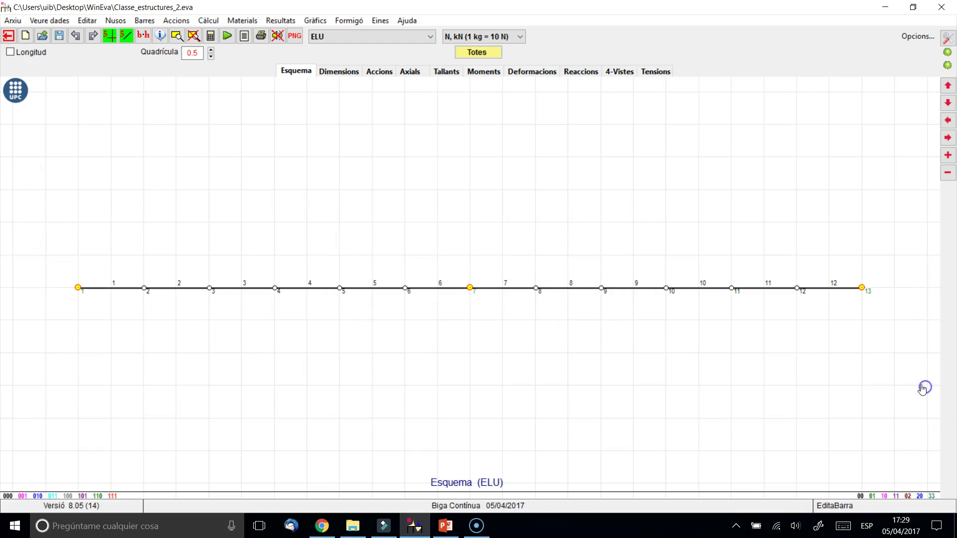
Change the profile of all twelve bars to IPN-Max size 160.
{"action": "left_click", "coordinate": [145, 21]}
{"action": "left_click", "coordinate": [94, 35]}
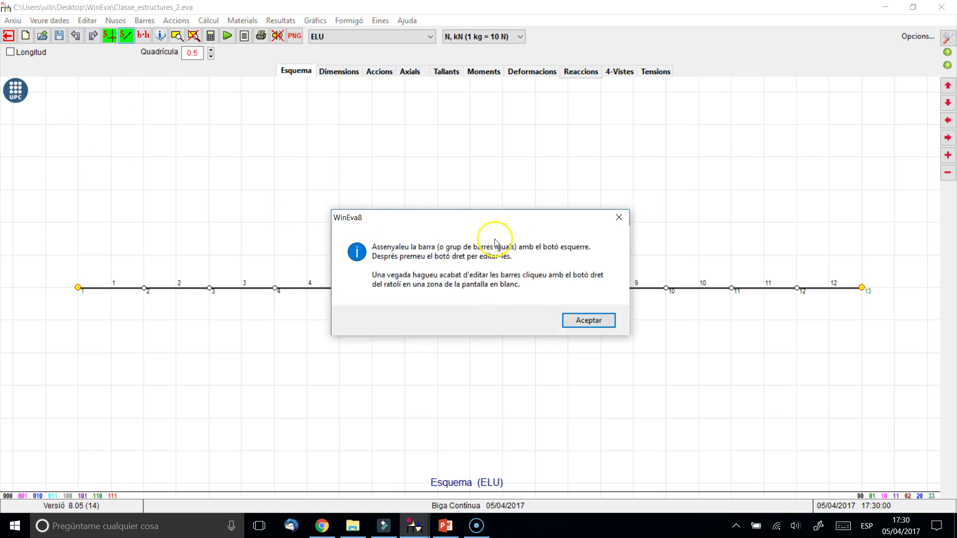
{"action": "left_click", "coordinate": [575, 325]}
{"action": "left_click_drag", "start_coordinate": [48, 245], "coordinate": [883, 357]}
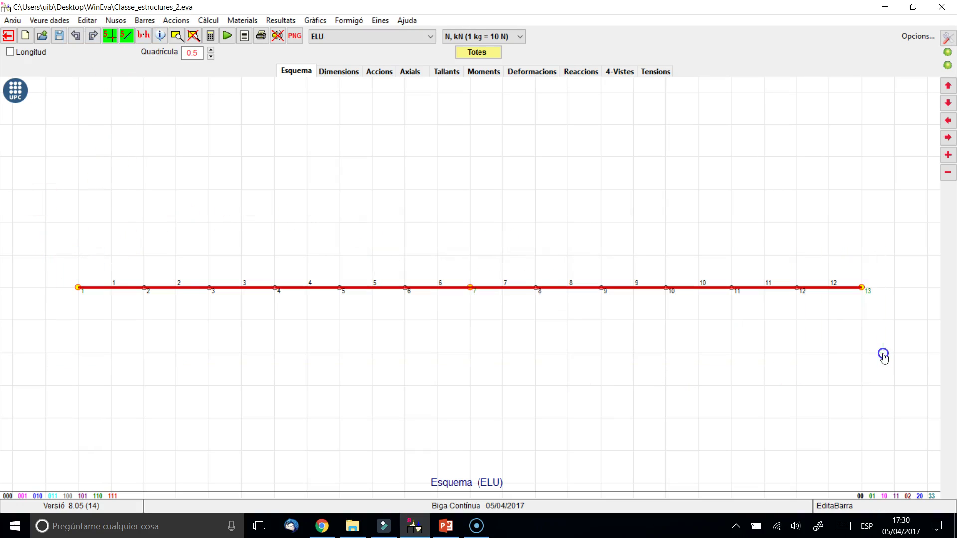
{"action": "right_click", "coordinate": [849, 345]}
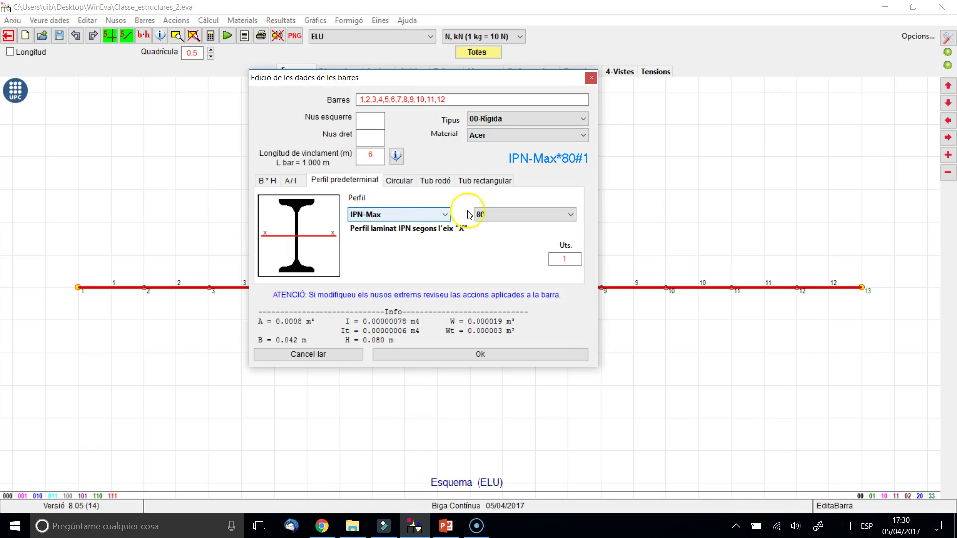
{"action": "left_click", "coordinate": [505, 214]}
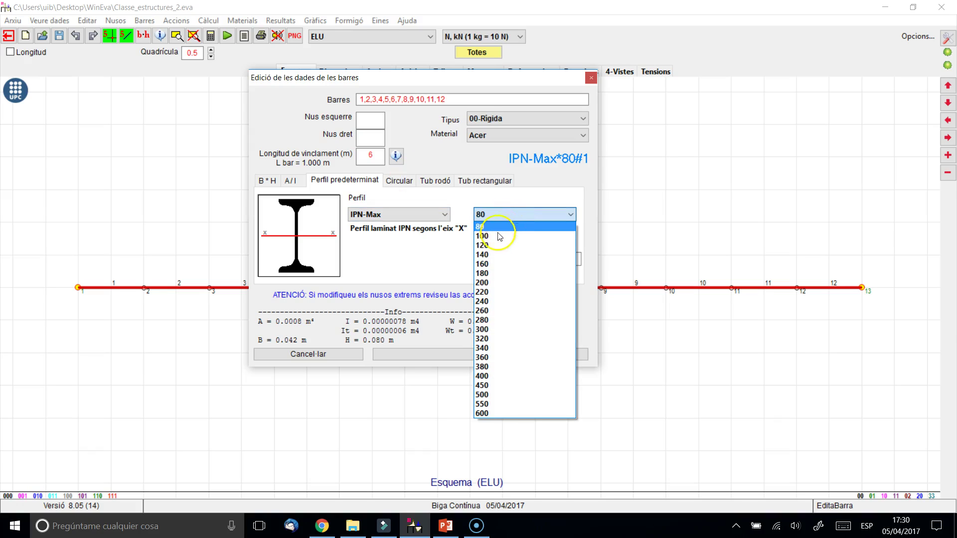
{"action": "left_click", "coordinate": [492, 264]}
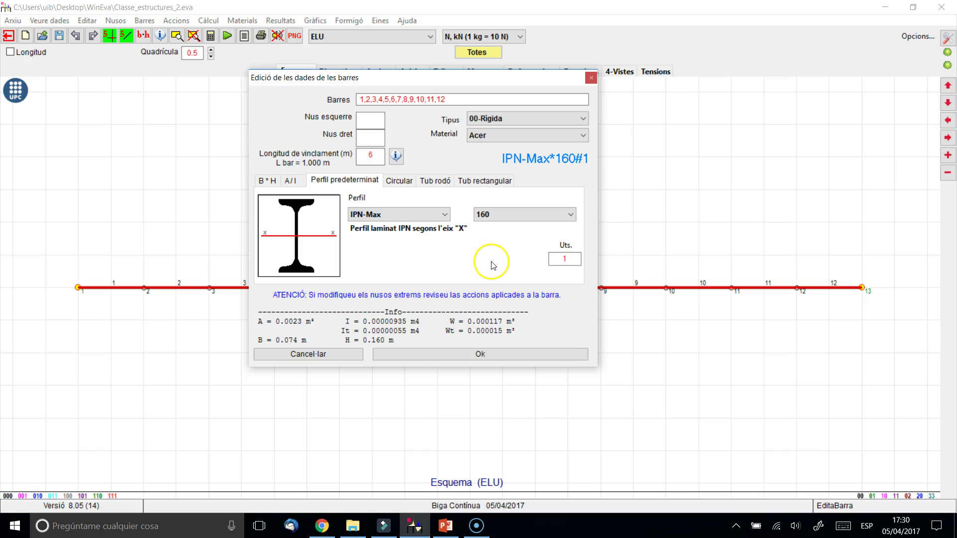
{"action": "left_click", "coordinate": [493, 355]}
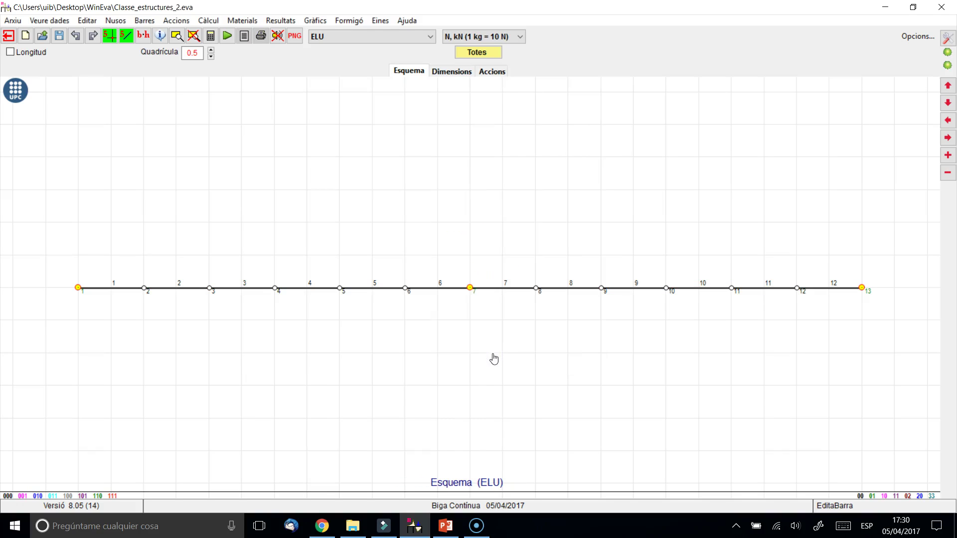
Recalculate the structure and display the bending moments and bar stresses for the ELU combination.
{"action": "left_click", "coordinate": [227, 36]}
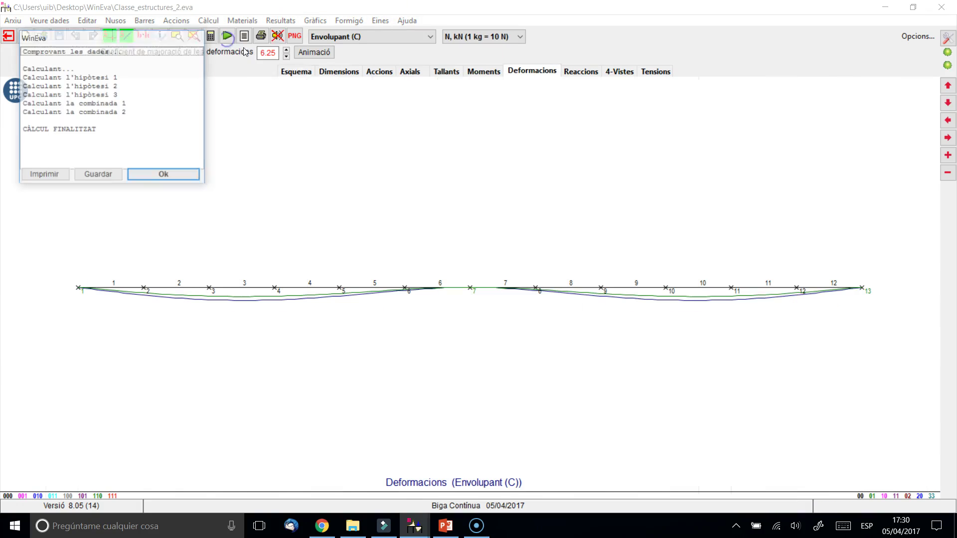
{"action": "left_click", "coordinate": [192, 177]}
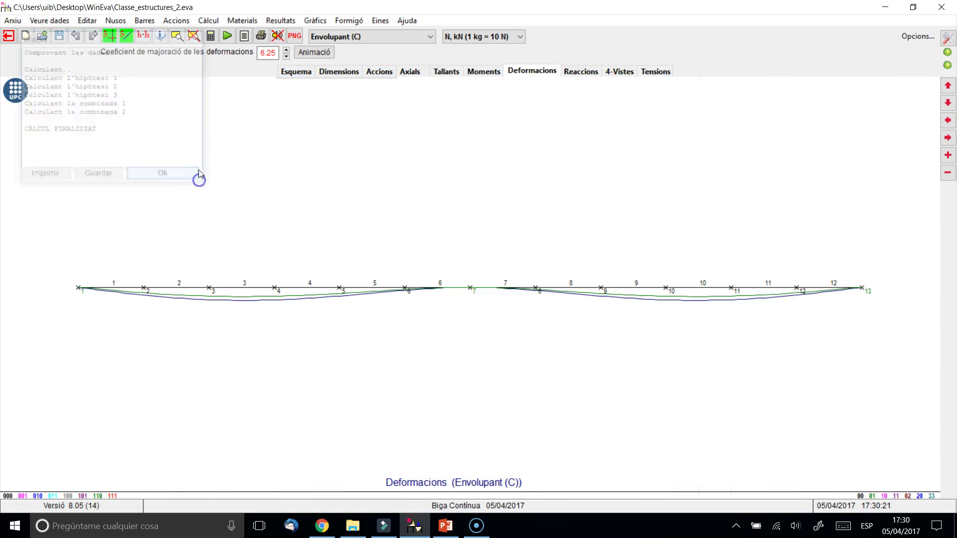
{"action": "left_click", "coordinate": [498, 75]}
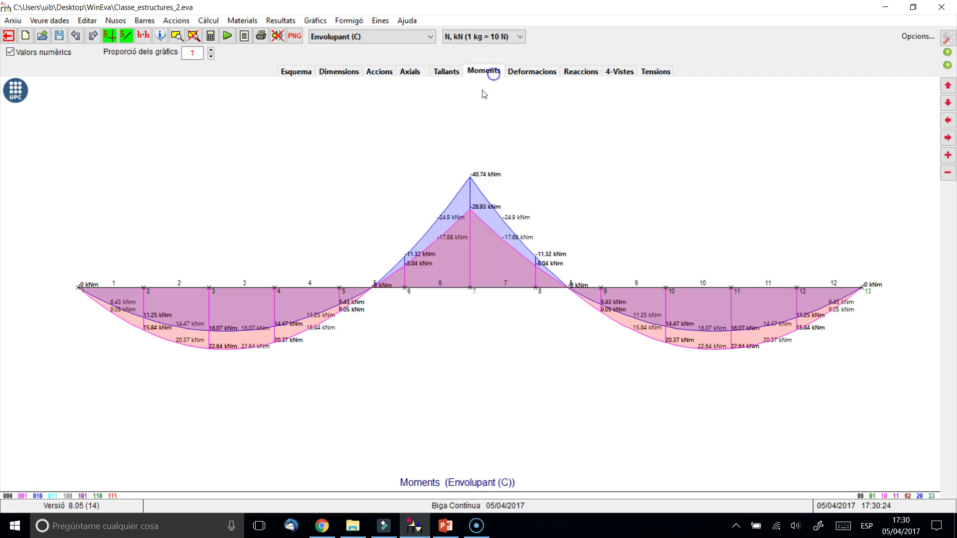
{"action": "left_click", "coordinate": [359, 36]}
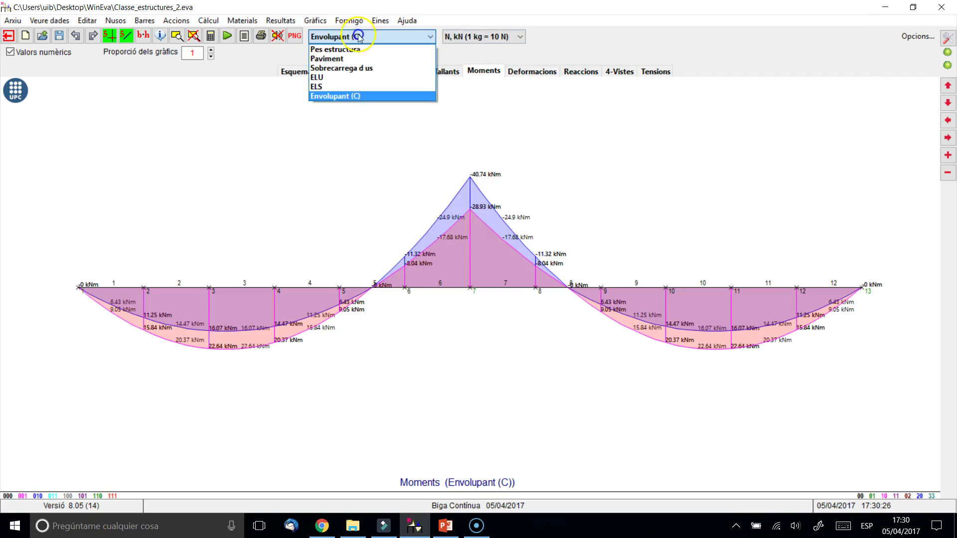
{"action": "left_click", "coordinate": [343, 77]}
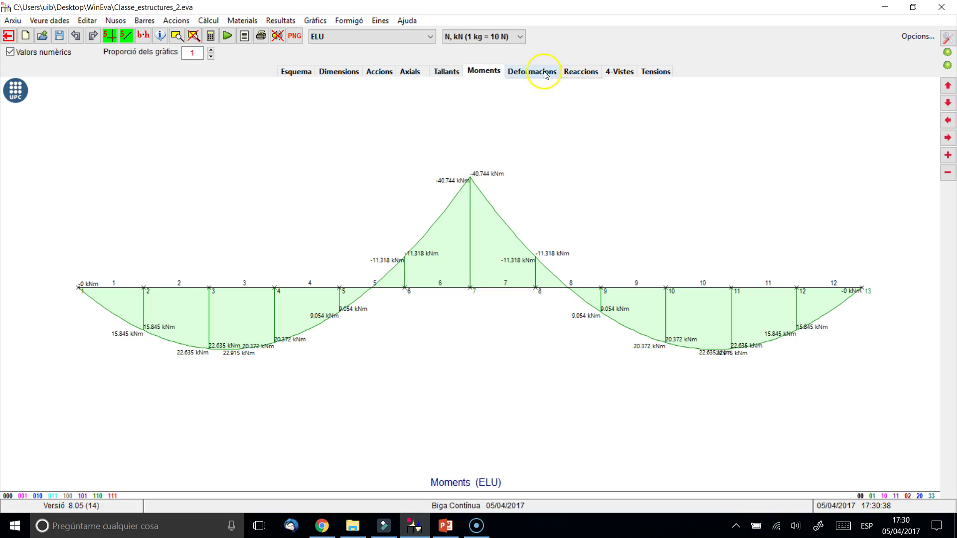
{"action": "left_click", "coordinate": [655, 73]}
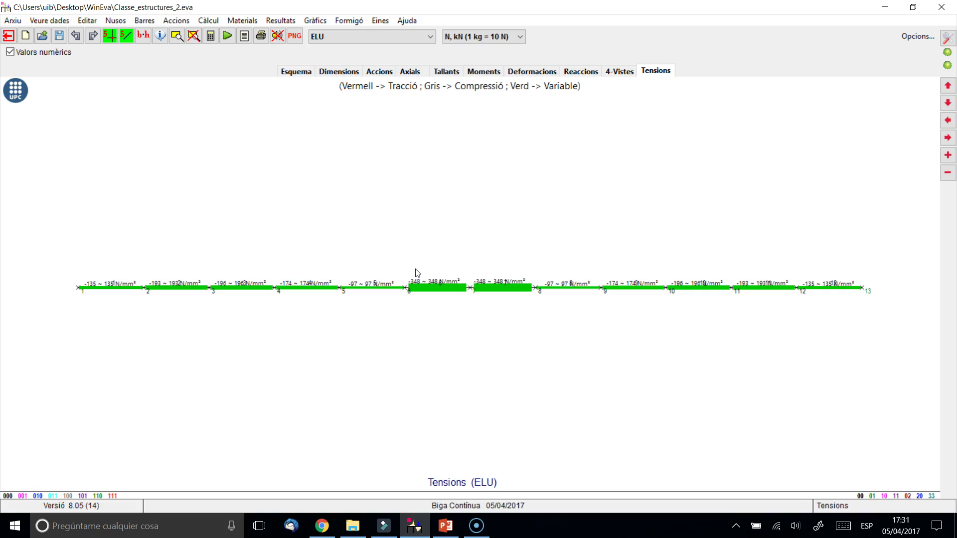
Change the profile of all twelve bars to two units of IPN-Max size 180.
{"action": "left_click", "coordinate": [297, 71]}
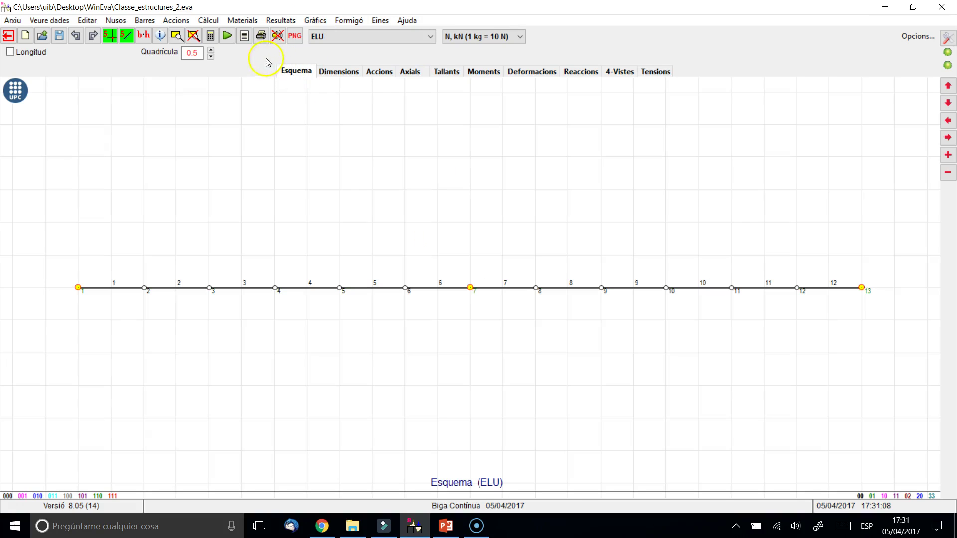
{"action": "left_click", "coordinate": [147, 22]}
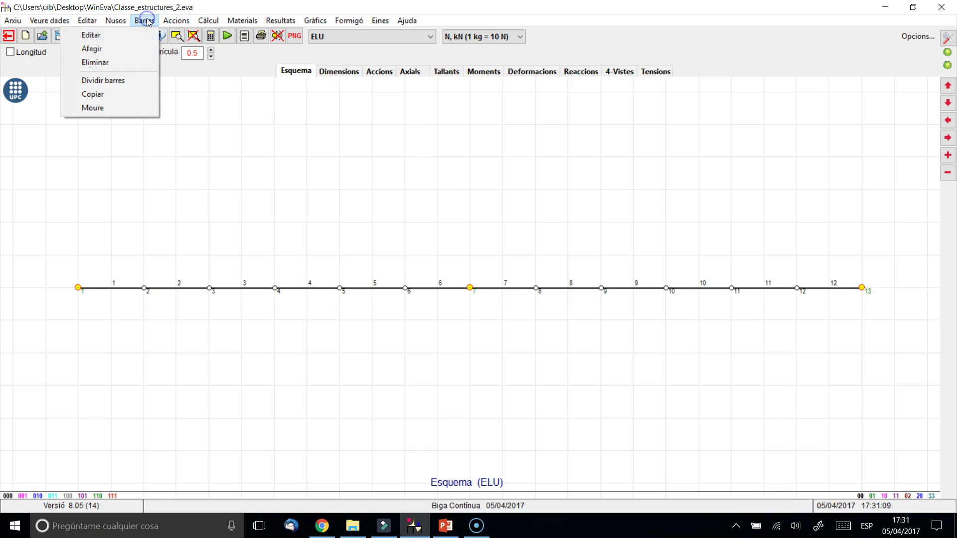
{"action": "left_click", "coordinate": [127, 34]}
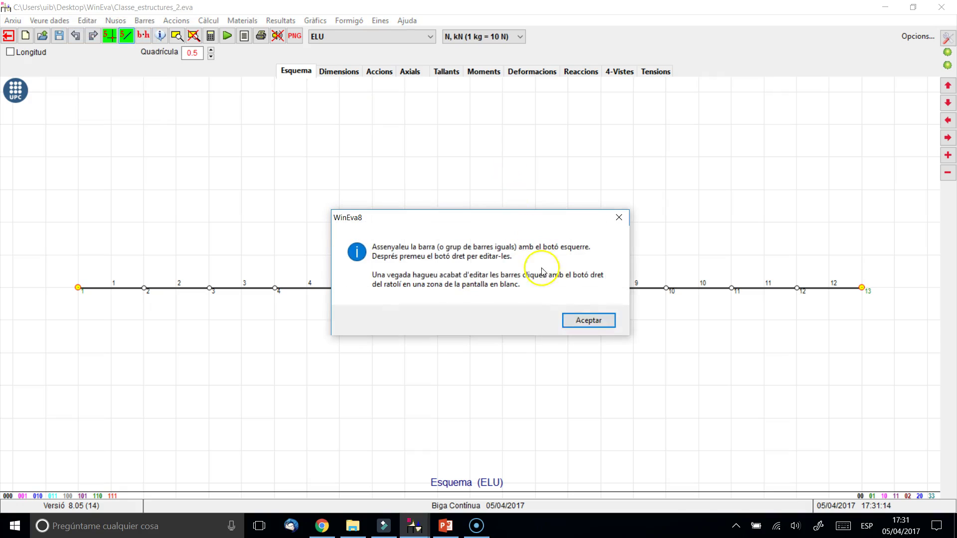
{"action": "left_click", "coordinate": [583, 321]}
{"action": "left_click_drag", "start_coordinate": [43, 239], "coordinate": [918, 352]}
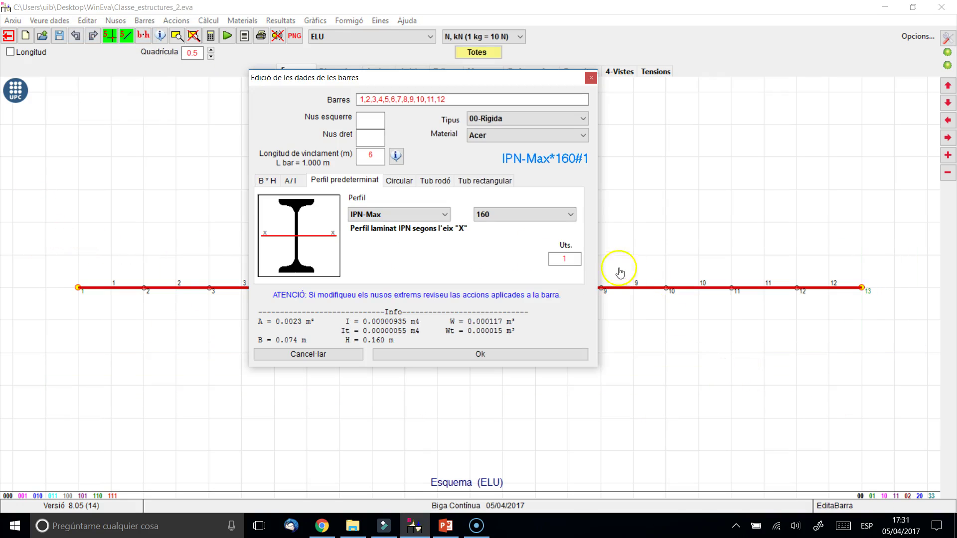
{"action": "left_click", "coordinate": [539, 215]}
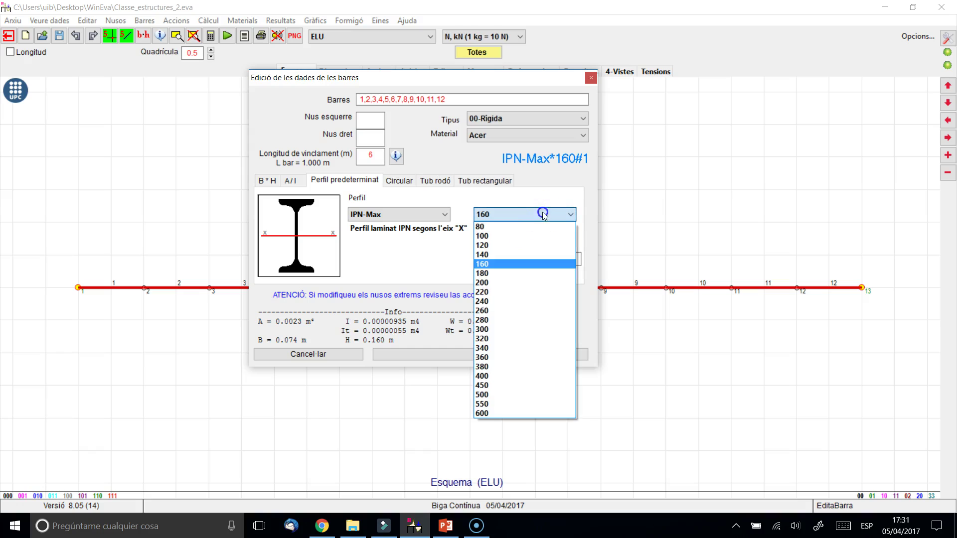
{"action": "left_click", "coordinate": [502, 273]}
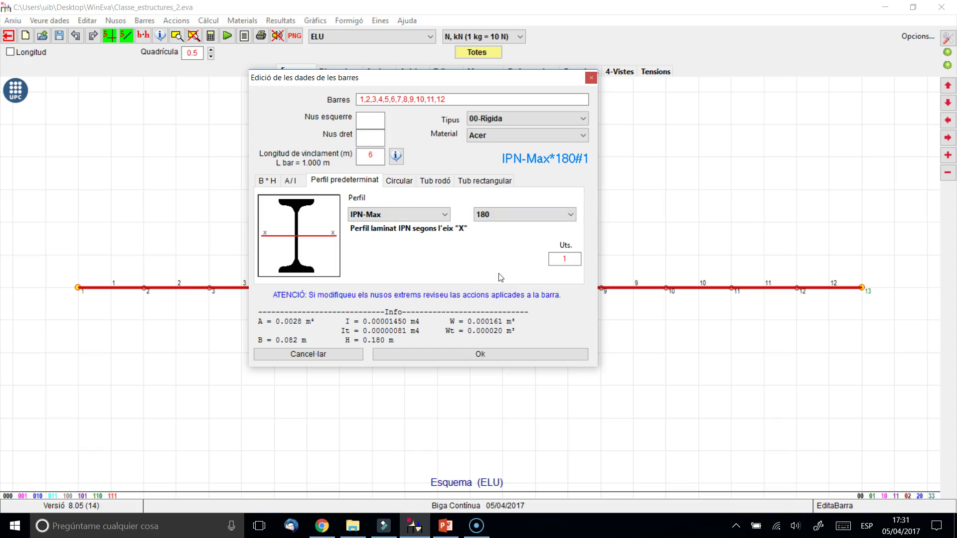
{"action": "double_click", "coordinate": [556, 258]}
{"action": "type", "text": "2"}
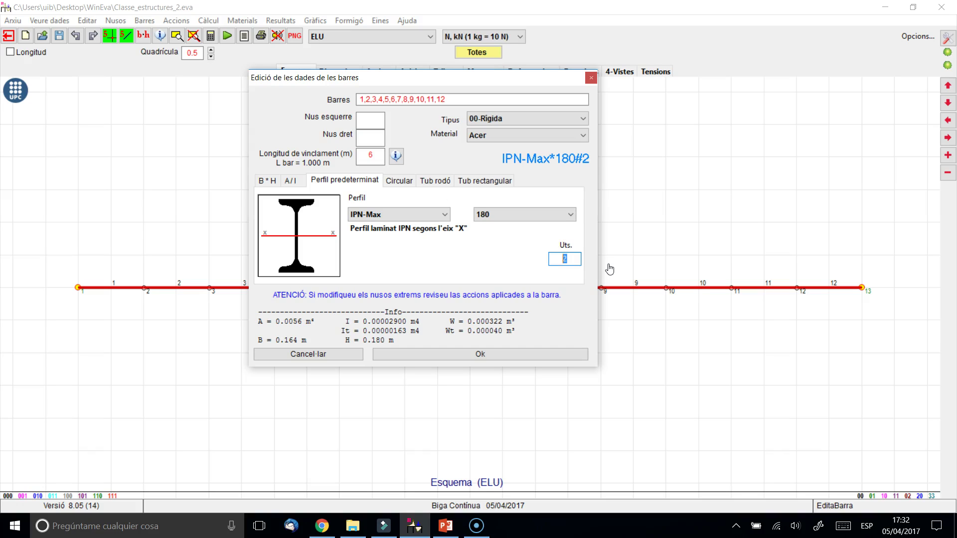
{"action": "left_click", "coordinate": [499, 214]}
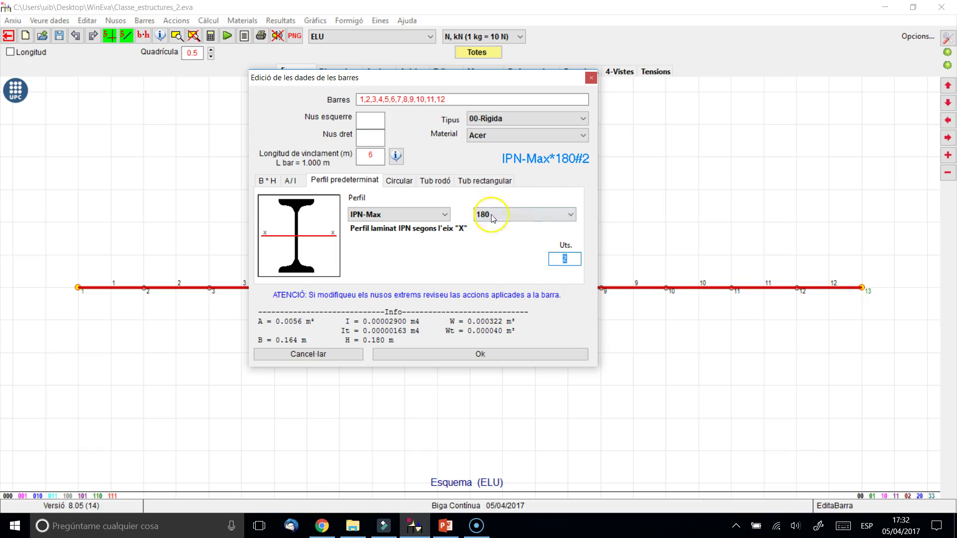
{"action": "left_click", "coordinate": [488, 355]}
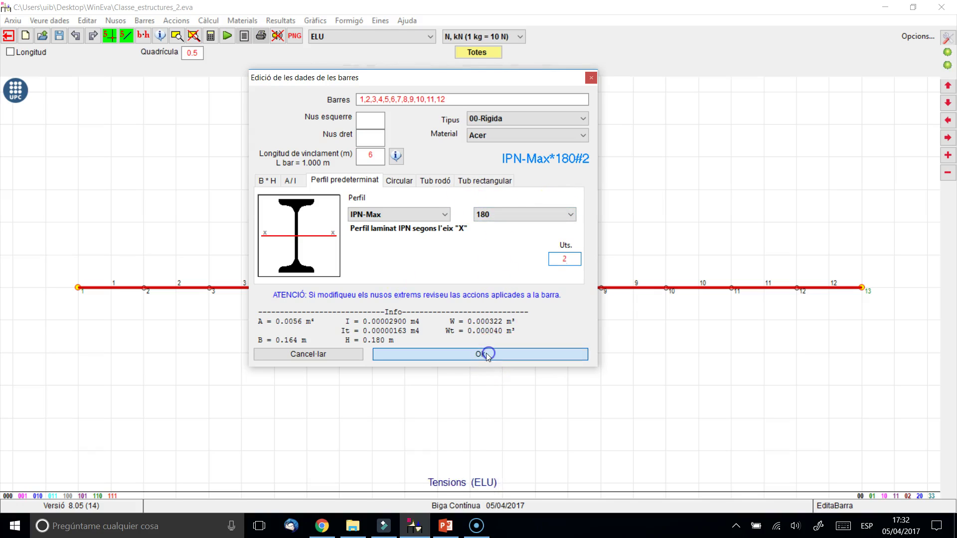
Recalculate the structure, view the envelope bending moments, and examine the bar stresses near the middle support for the ELU combination.
{"action": "left_click", "coordinate": [227, 36]}
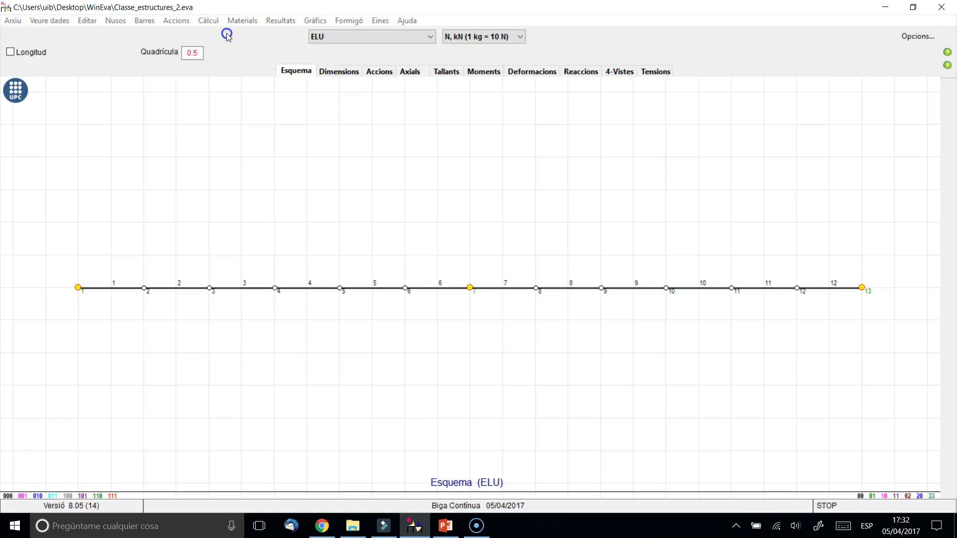
{"action": "left_click", "coordinate": [199, 174]}
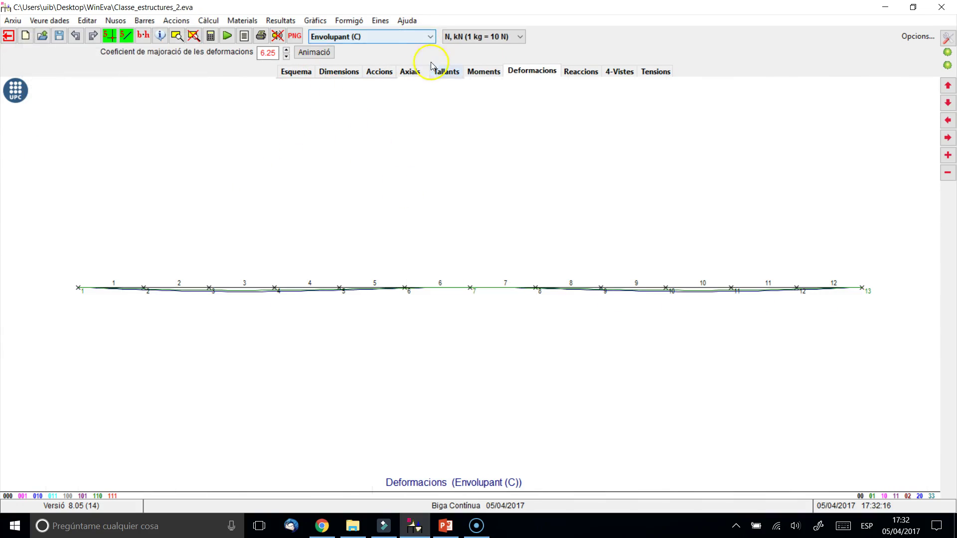
{"action": "left_click", "coordinate": [477, 71]}
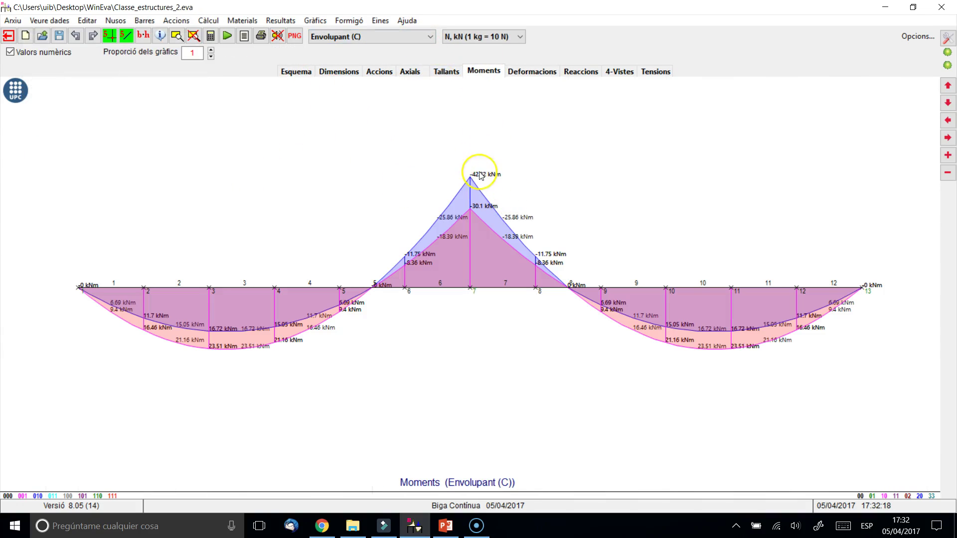
{"action": "left_click", "coordinate": [657, 71]}
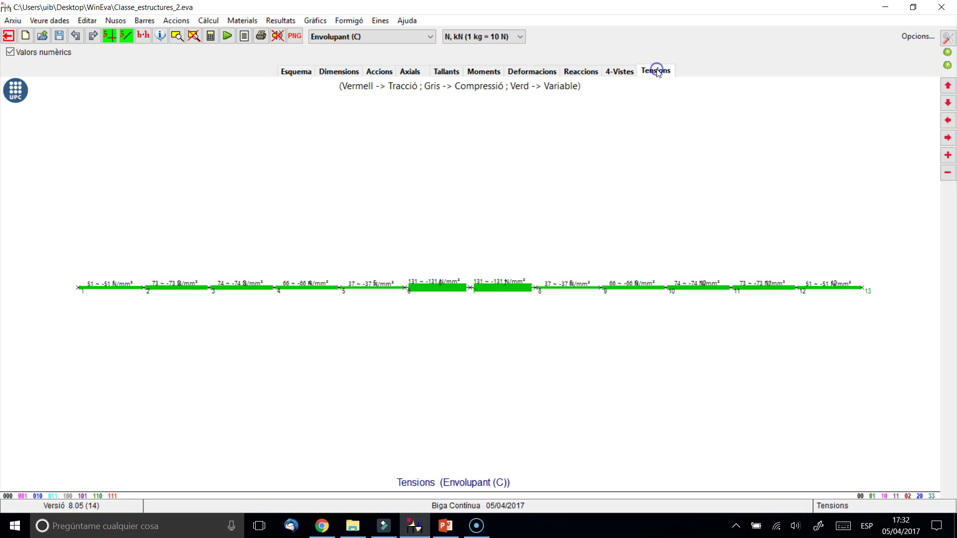
{"action": "left_click", "coordinate": [349, 37]}
{"action": "left_click", "coordinate": [349, 79]}
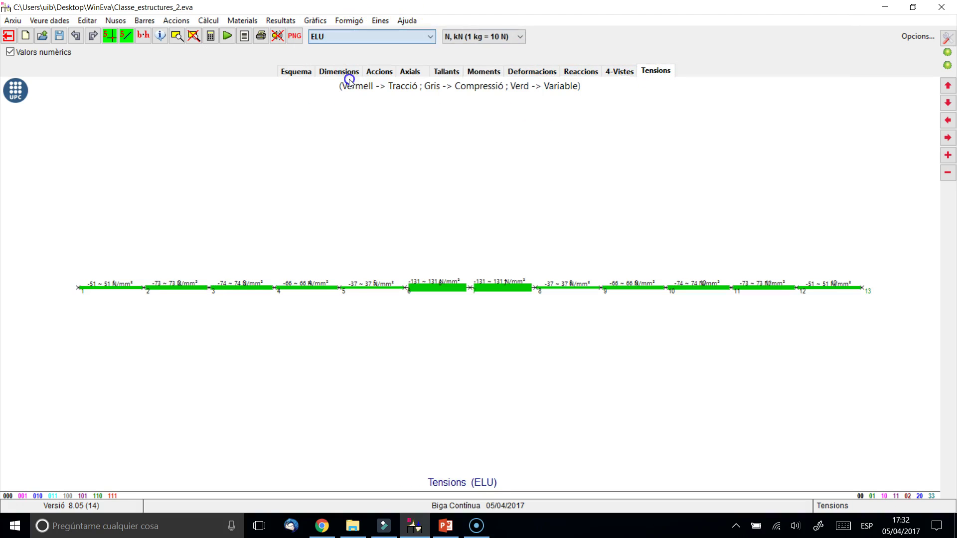
{"action": "left_click", "coordinate": [444, 285]}
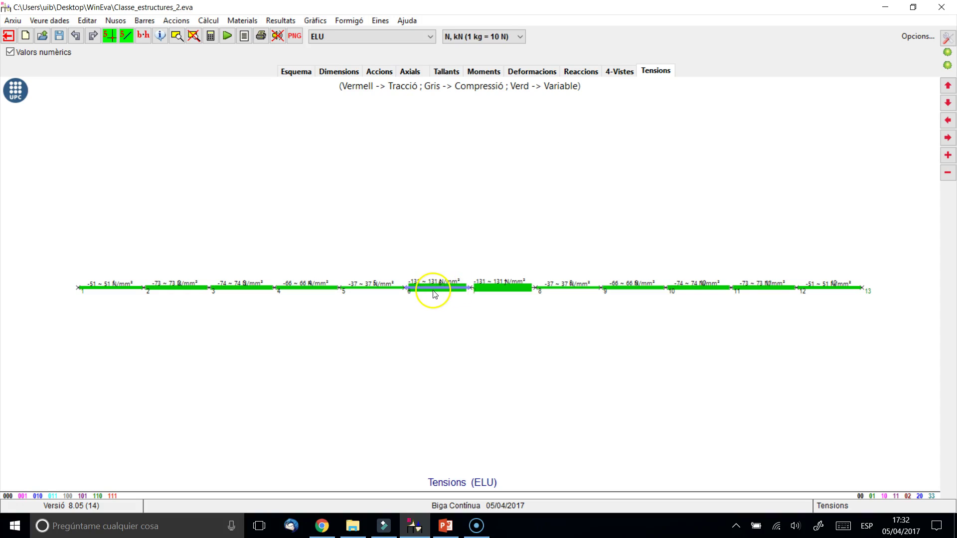
{"action": "left_click", "coordinate": [450, 305]}
{"action": "left_click", "coordinate": [241, 103]}
Reduce the doubled IPN-Max profile of all twelve bars to size 160.
{"action": "left_click", "coordinate": [295, 71]}
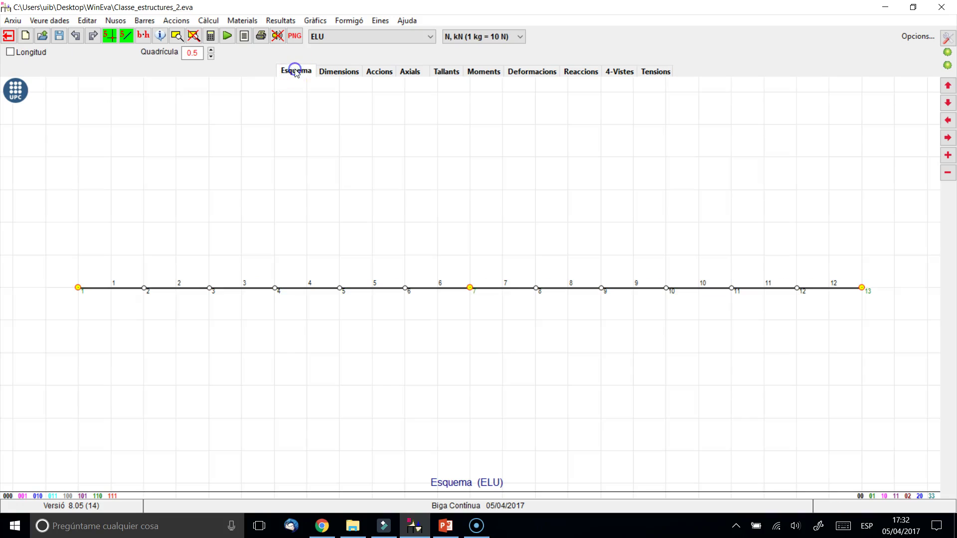
{"action": "left_click", "coordinate": [174, 21]}
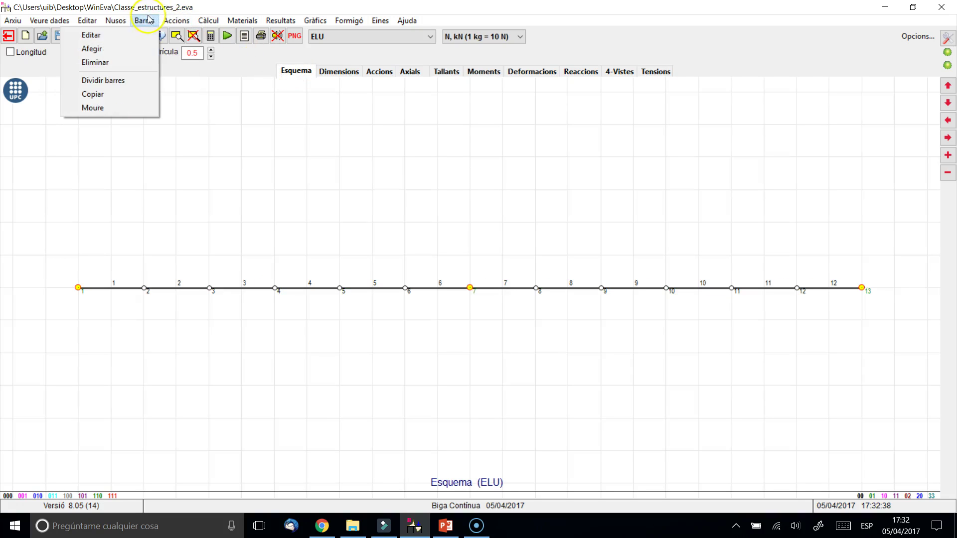
{"action": "left_click", "coordinate": [133, 106]}
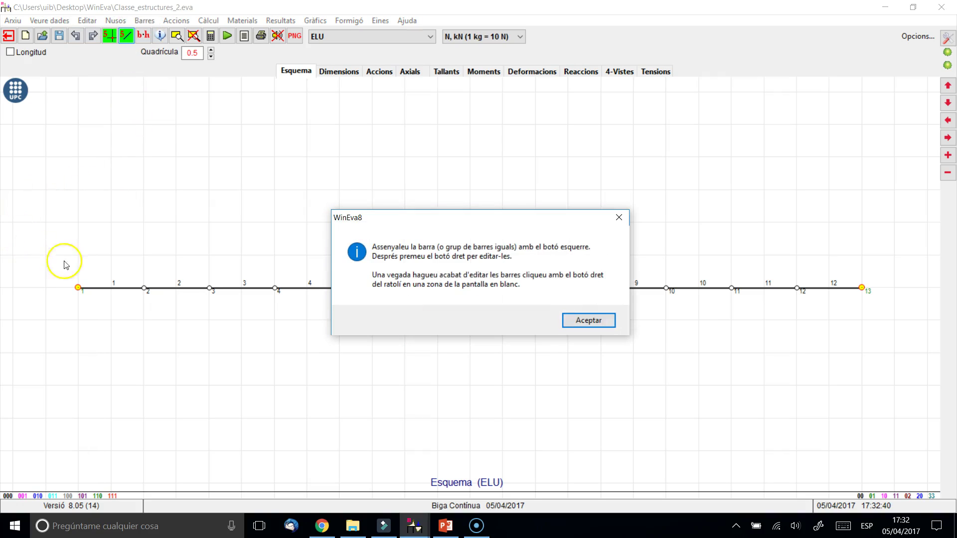
{"action": "left_click", "coordinate": [600, 322]}
{"action": "left_click_drag", "start_coordinate": [36, 237], "coordinate": [950, 394]}
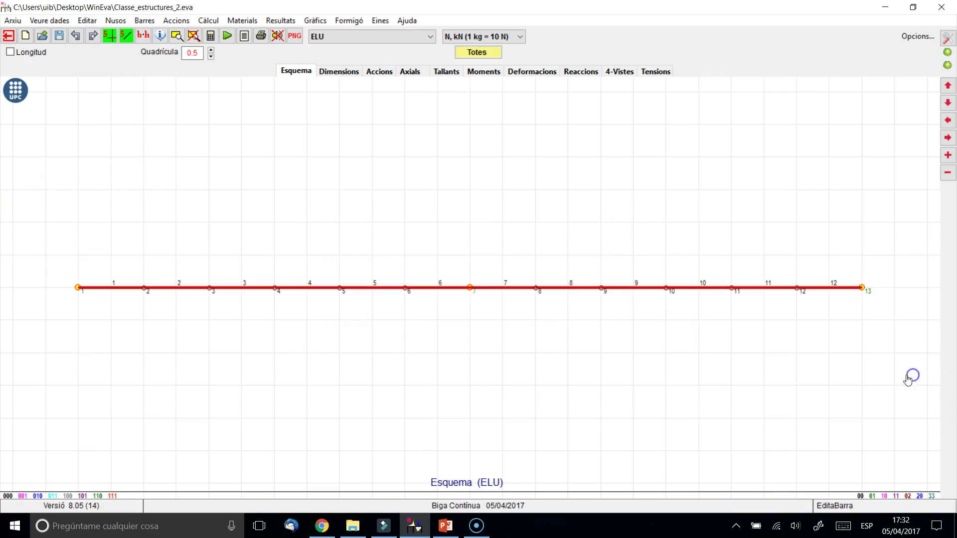
{"action": "left_click", "coordinate": [488, 214]}
{"action": "scroll", "coordinate": [486, 235], "scroll_direction": "up", "scroll_amount": 2}
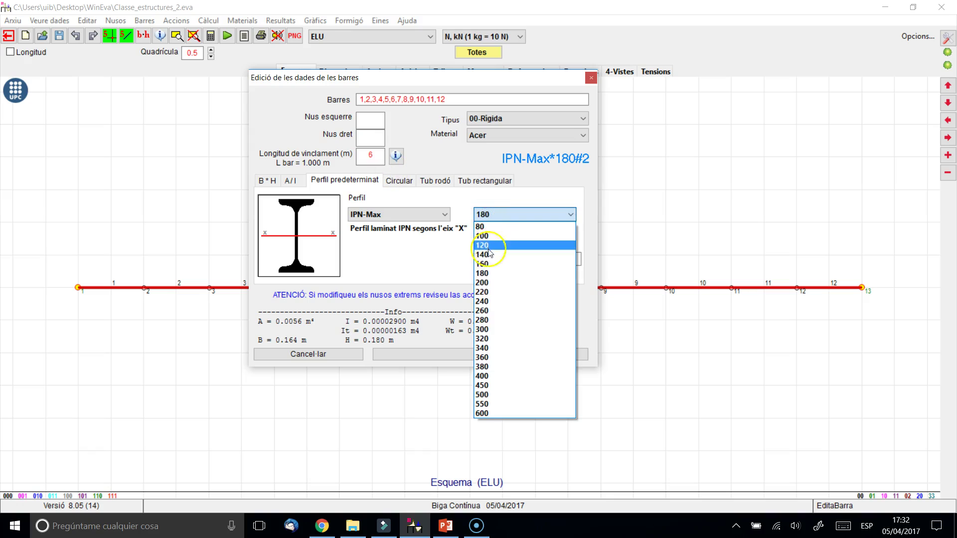
{"action": "left_click", "coordinate": [486, 263]}
{"action": "left_click", "coordinate": [469, 355]}
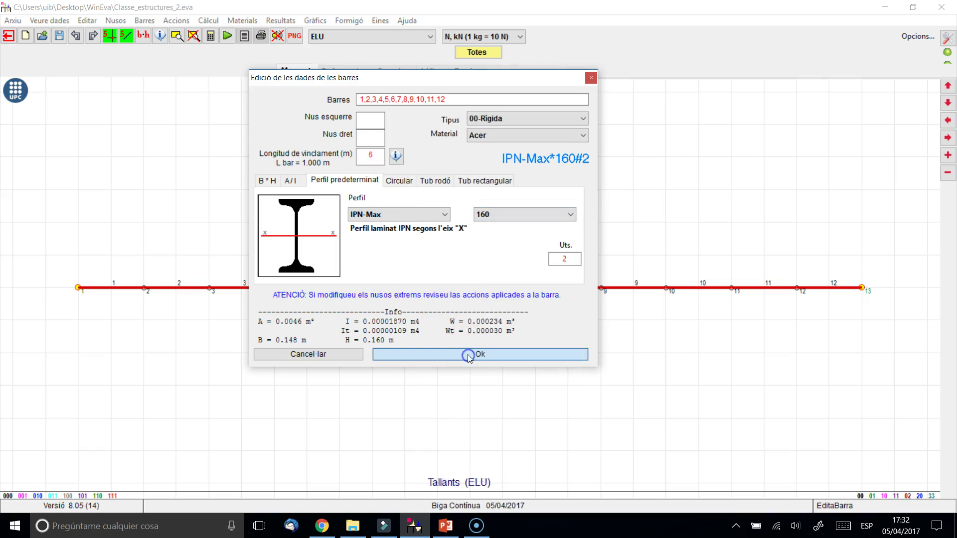
Recalculate the structure and display the bar stresses for the ELU combination.
{"action": "left_click", "coordinate": [227, 36]}
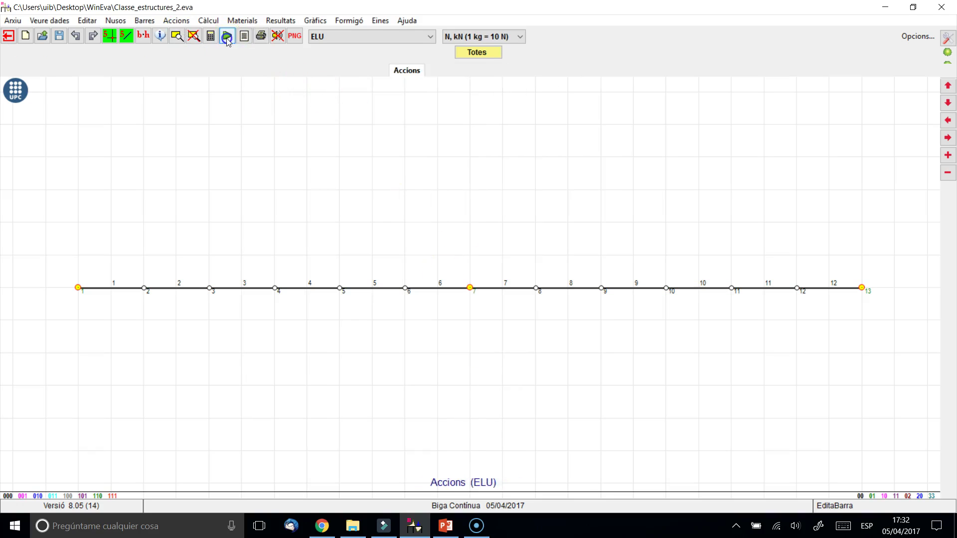
{"action": "left_click", "coordinate": [167, 177]}
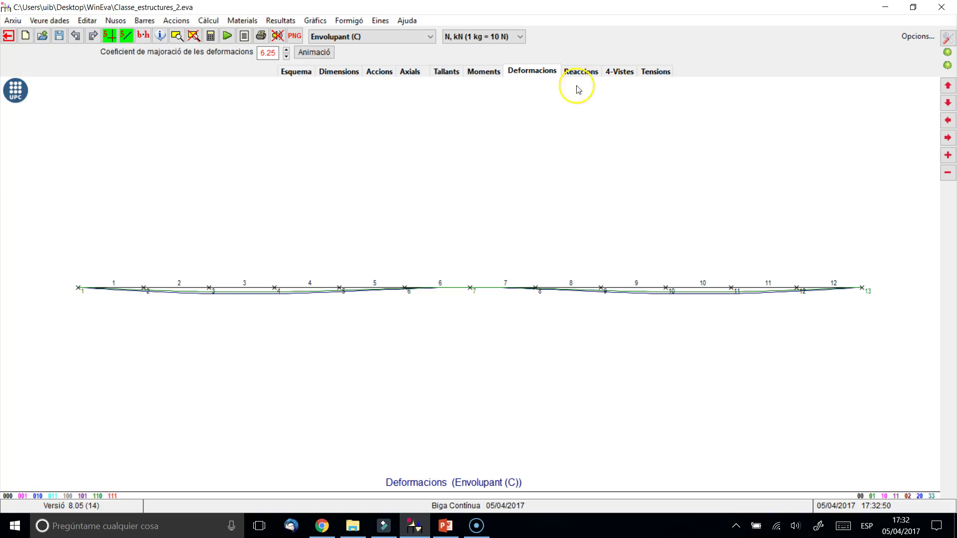
{"action": "left_click", "coordinate": [655, 72]}
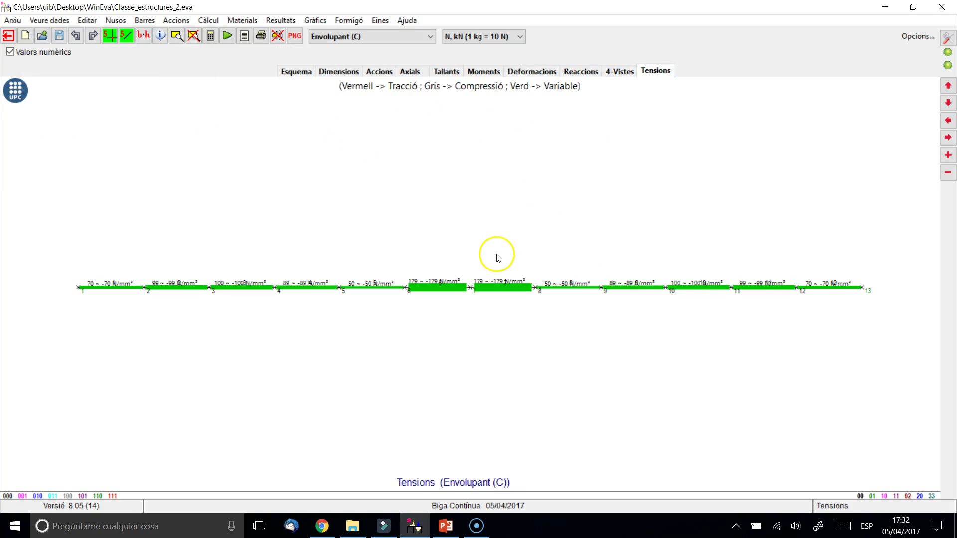
{"action": "left_click", "coordinate": [349, 36]}
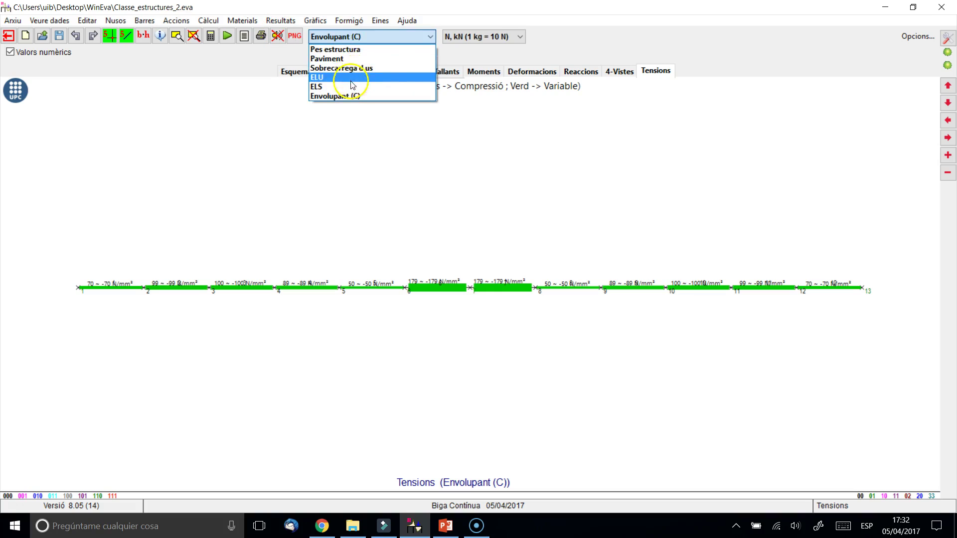
{"action": "left_click", "coordinate": [350, 83]}
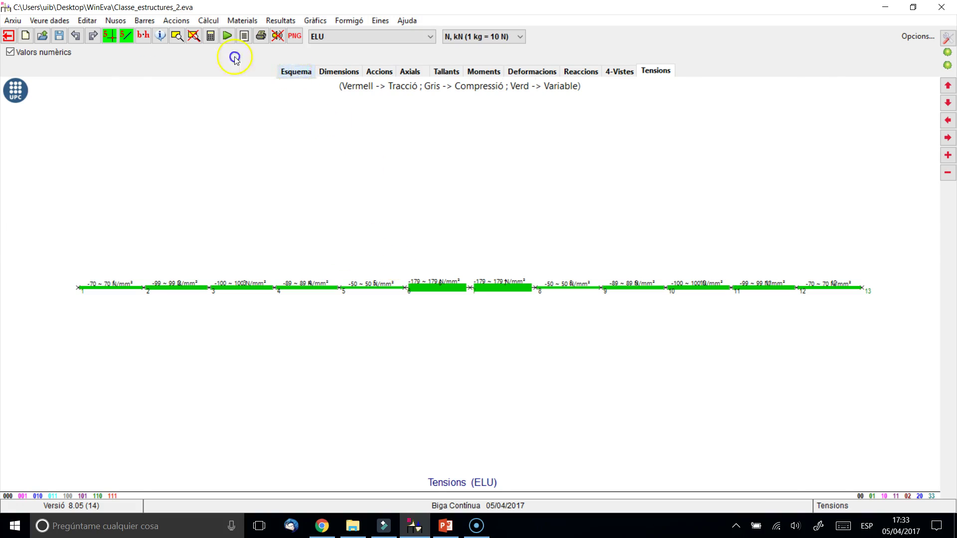
Reduce the doubled IPN-Max profile of all twelve bars to size 140.
{"action": "left_click", "coordinate": [294, 72]}
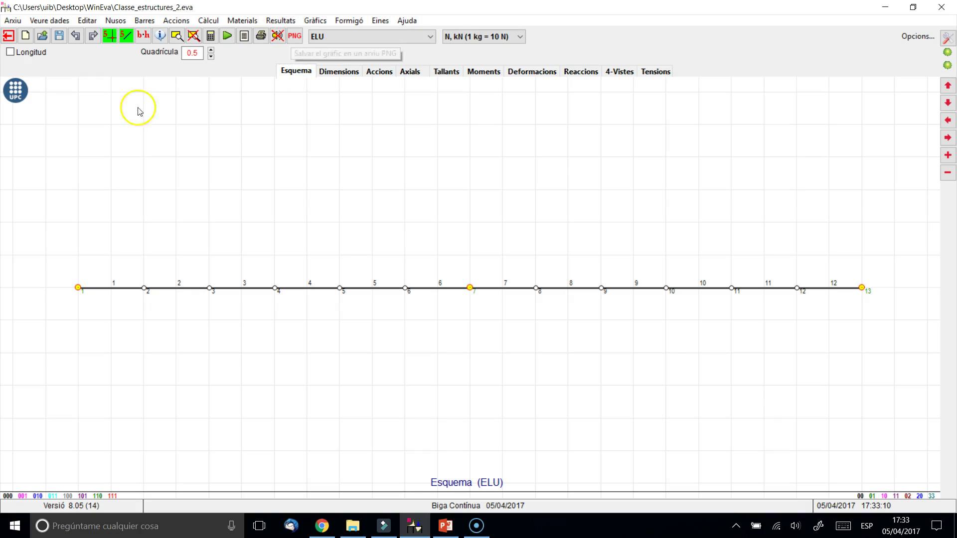
{"action": "left_click", "coordinate": [144, 20]}
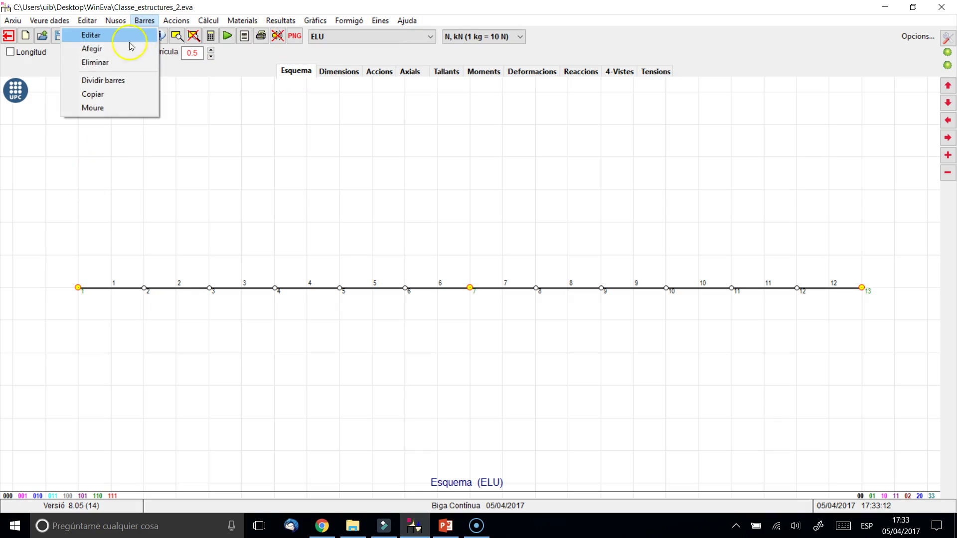
{"action": "left_click", "coordinate": [104, 37]}
{"action": "left_click", "coordinate": [574, 319]}
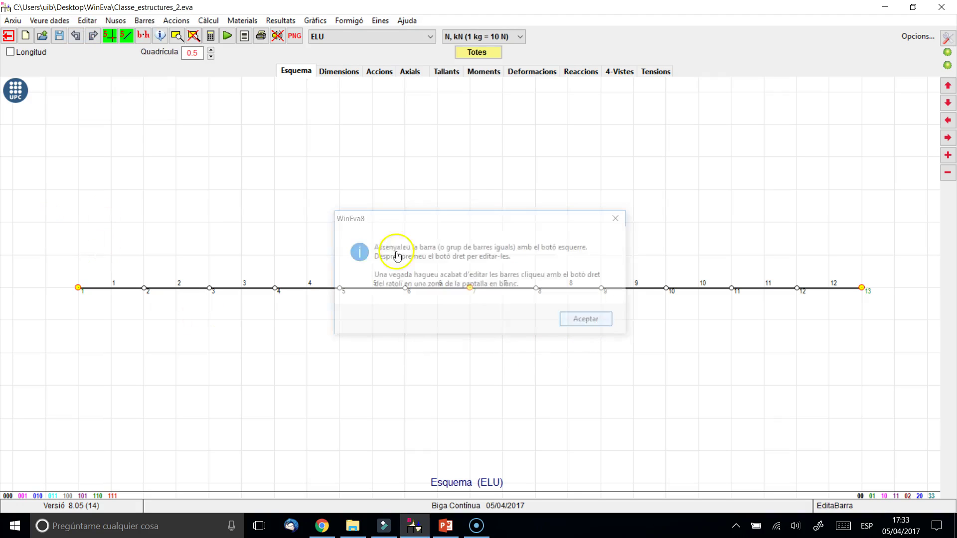
{"action": "left_click_drag", "start_coordinate": [53, 224], "coordinate": [908, 398]}
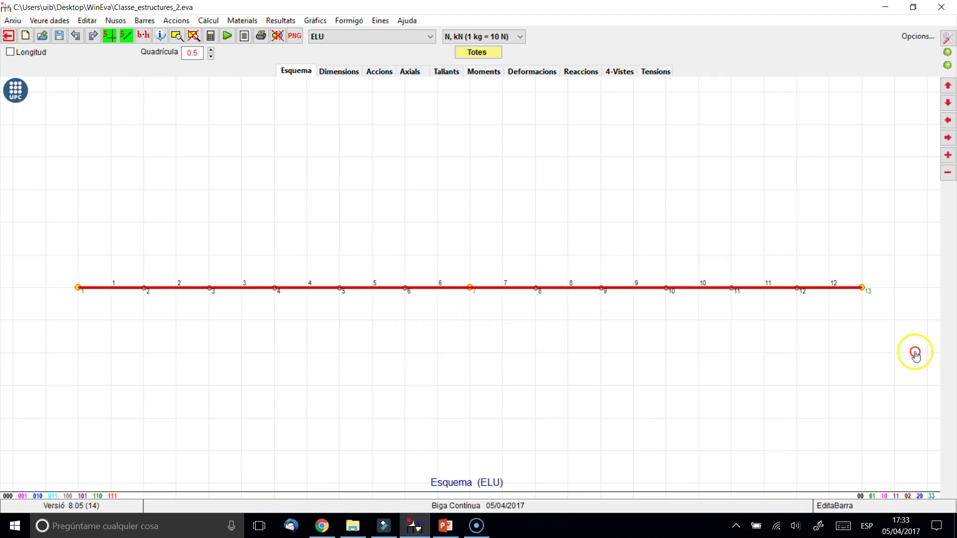
{"action": "left_click", "coordinate": [484, 215]}
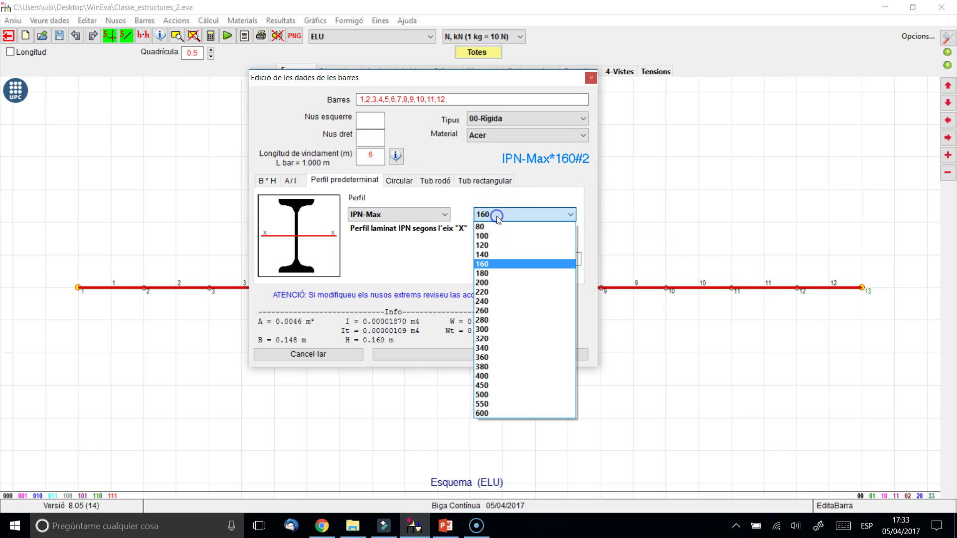
{"action": "left_click", "coordinate": [497, 254]}
{"action": "left_click", "coordinate": [480, 354]}
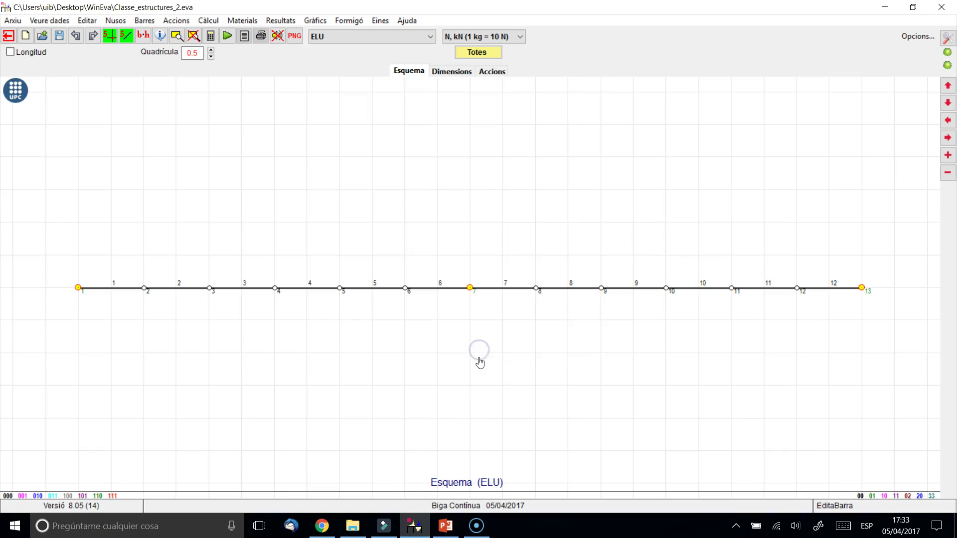
Recalculate the structure and display the deformations for the ELU combination.
{"action": "left_click", "coordinate": [226, 36]}
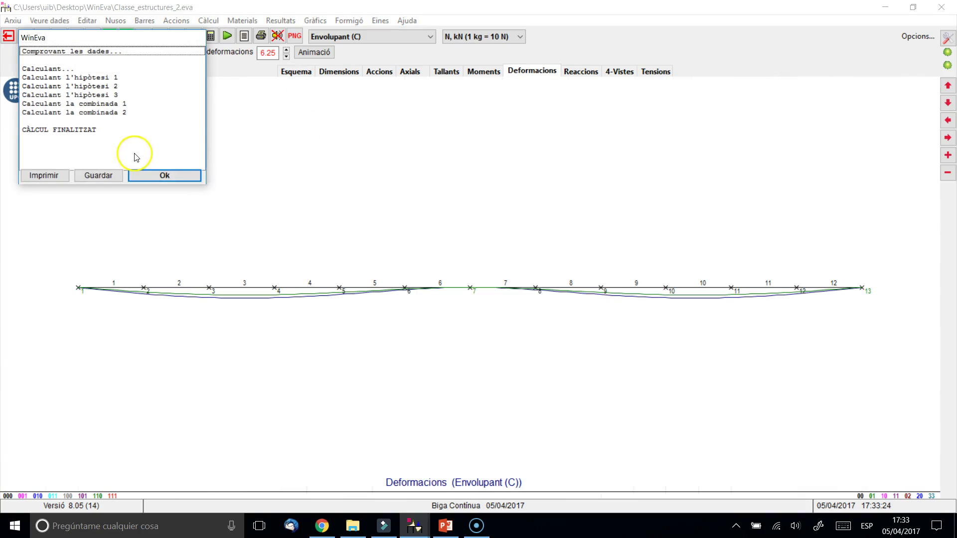
{"action": "left_click", "coordinate": [163, 175]}
{"action": "left_click", "coordinate": [329, 35]}
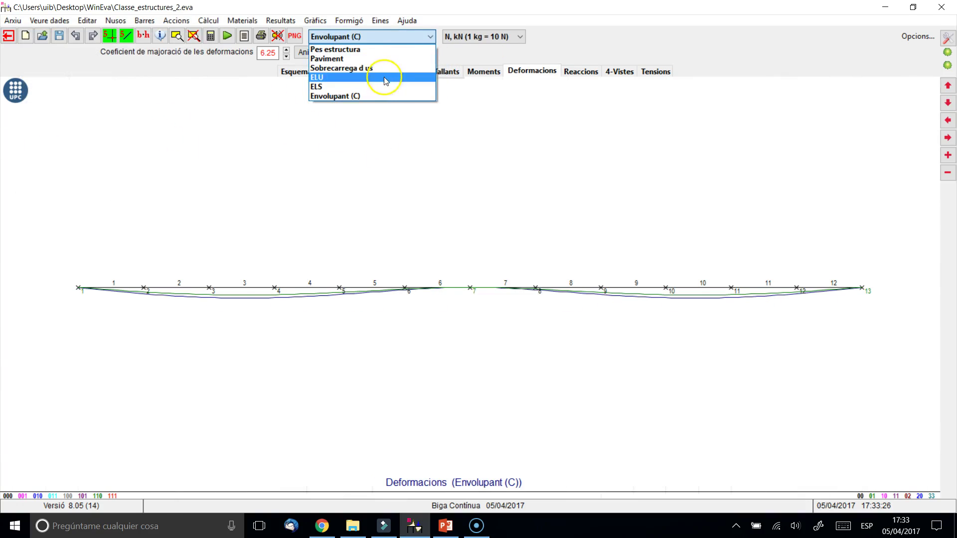
{"action": "left_click", "coordinate": [385, 79]}
{"action": "left_click", "coordinate": [380, 37]}
{"action": "left_click", "coordinate": [536, 68]}
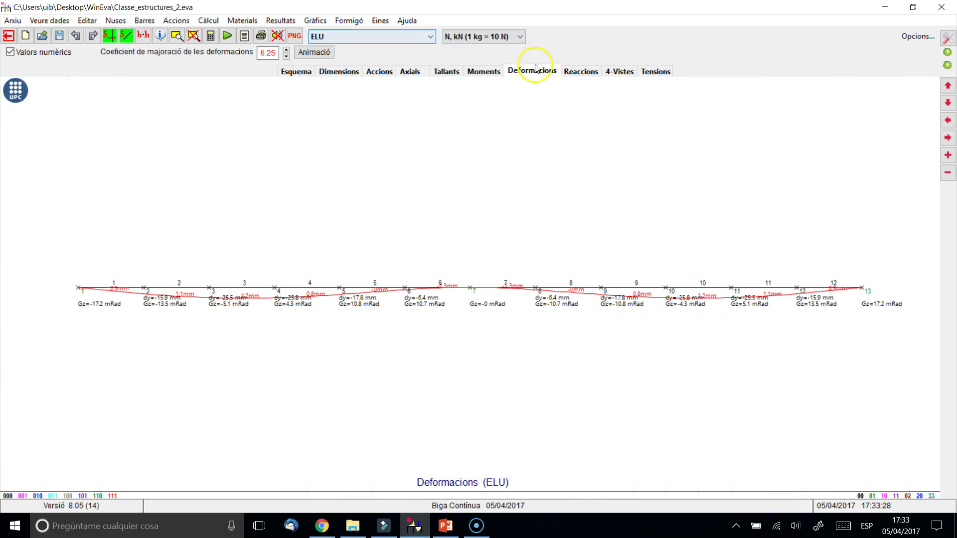
Display the moments and the bar stresses of the beam for the ELU combination.
{"action": "left_click", "coordinate": [493, 69]}
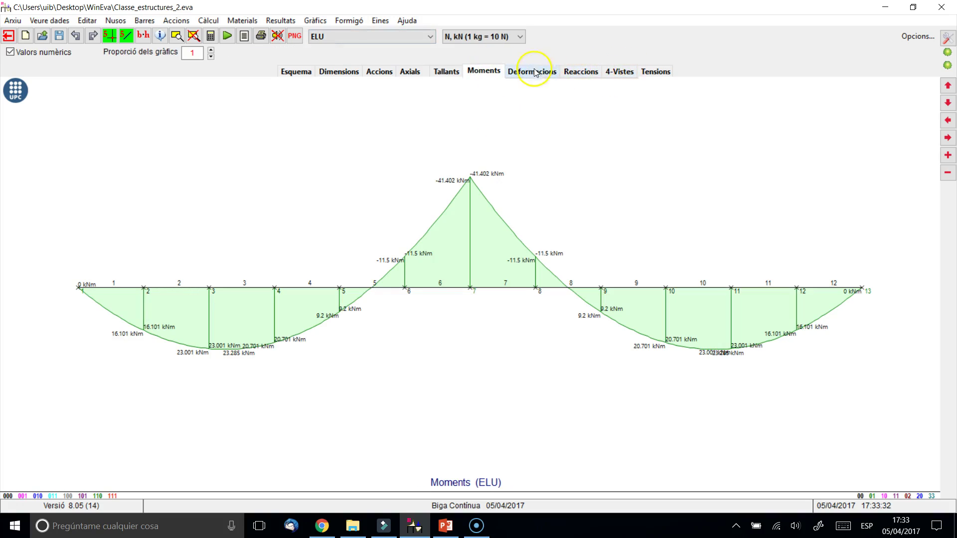
{"action": "left_click", "coordinate": [654, 71]}
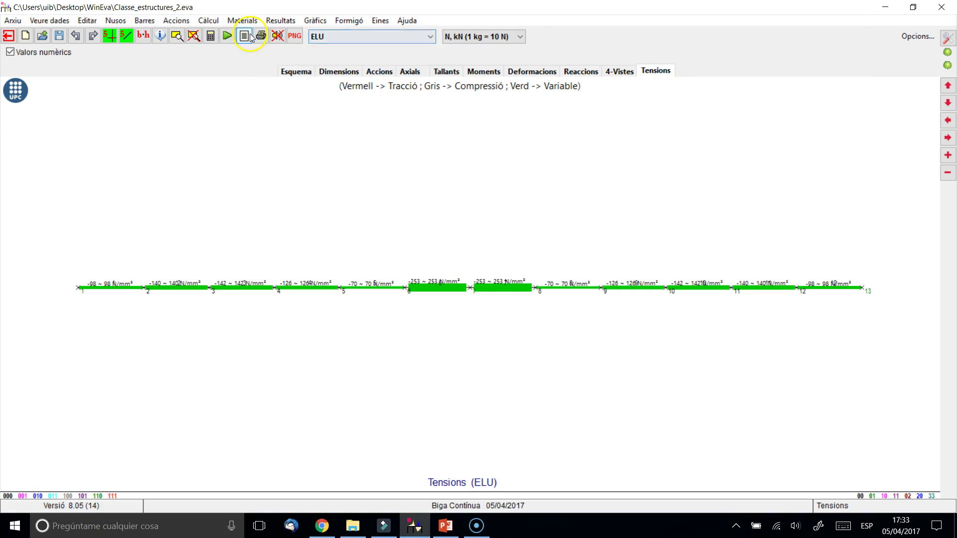
Increase the doubled IPN-Max profile of all twelve bars to size 160.
{"action": "left_click", "coordinate": [296, 71]}
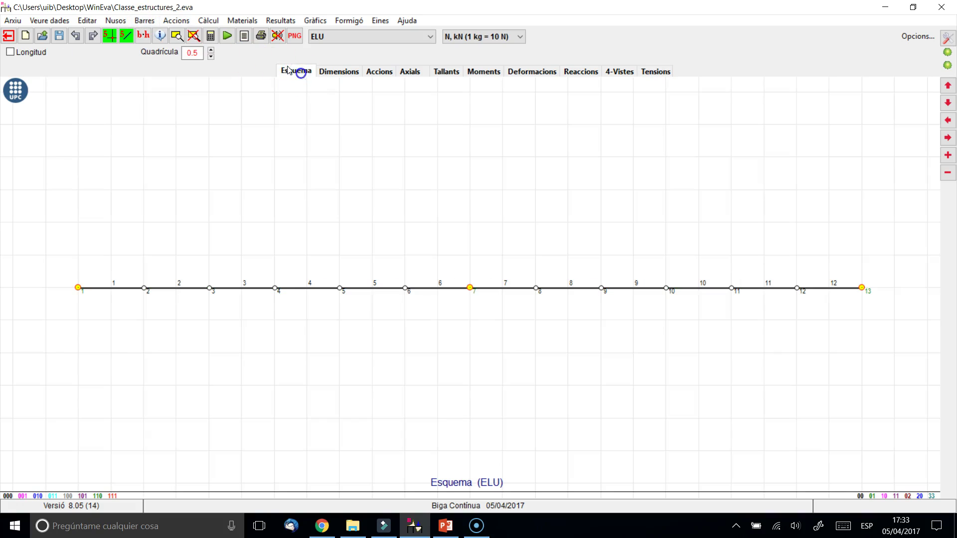
{"action": "left_click", "coordinate": [144, 21]}
{"action": "left_click", "coordinate": [127, 39]}
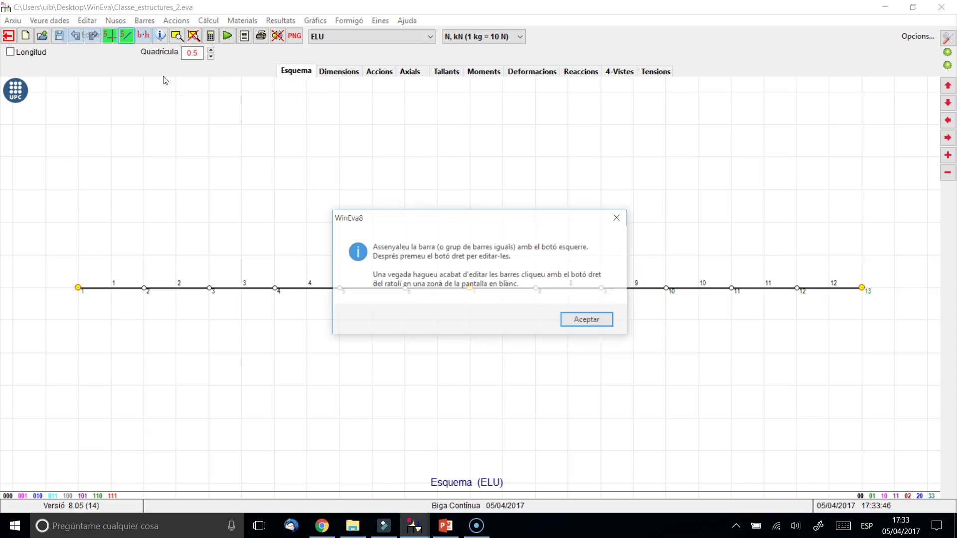
{"action": "left_click", "coordinate": [592, 319]}
{"action": "left_click_drag", "start_coordinate": [38, 239], "coordinate": [892, 350]}
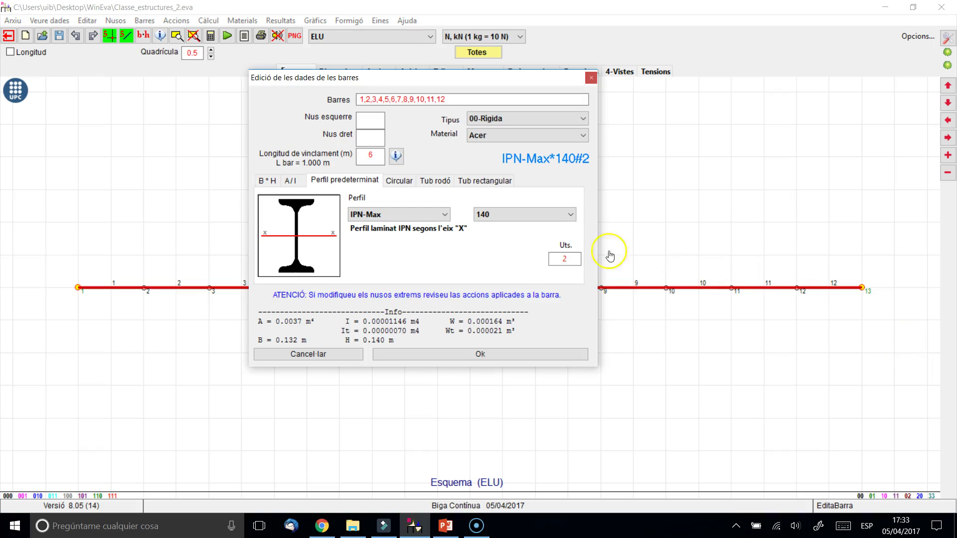
{"action": "left_click", "coordinate": [513, 215]}
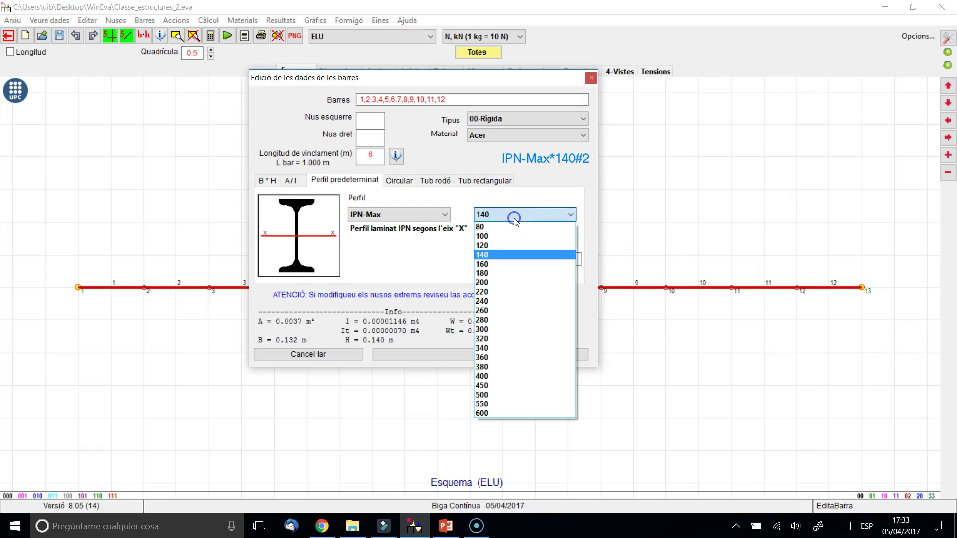
{"action": "left_click", "coordinate": [502, 266]}
{"action": "left_click", "coordinate": [490, 355]}
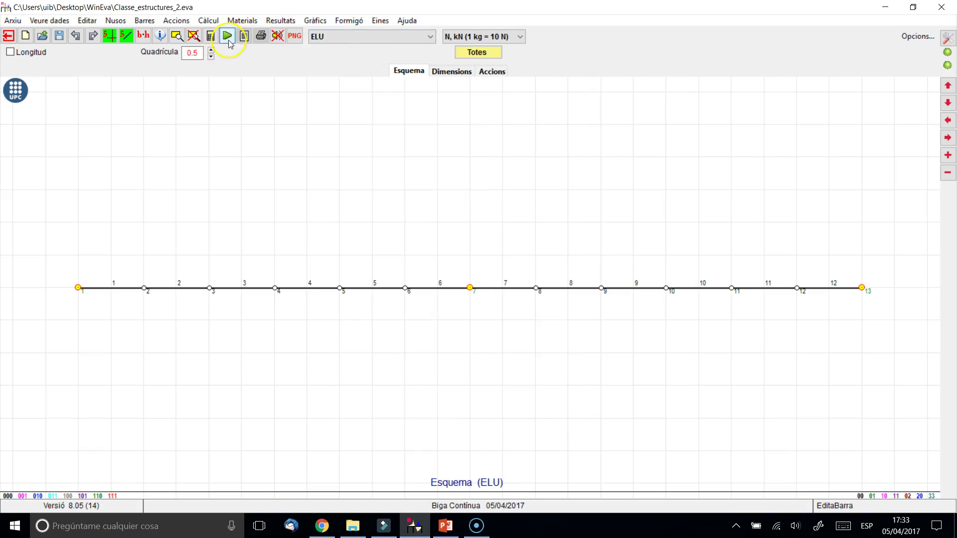
Recalculate the structure with the doubled IPN-Max 160 profile and display the bar stresses.
{"action": "left_click", "coordinate": [229, 42]}
{"action": "left_click", "coordinate": [165, 174]}
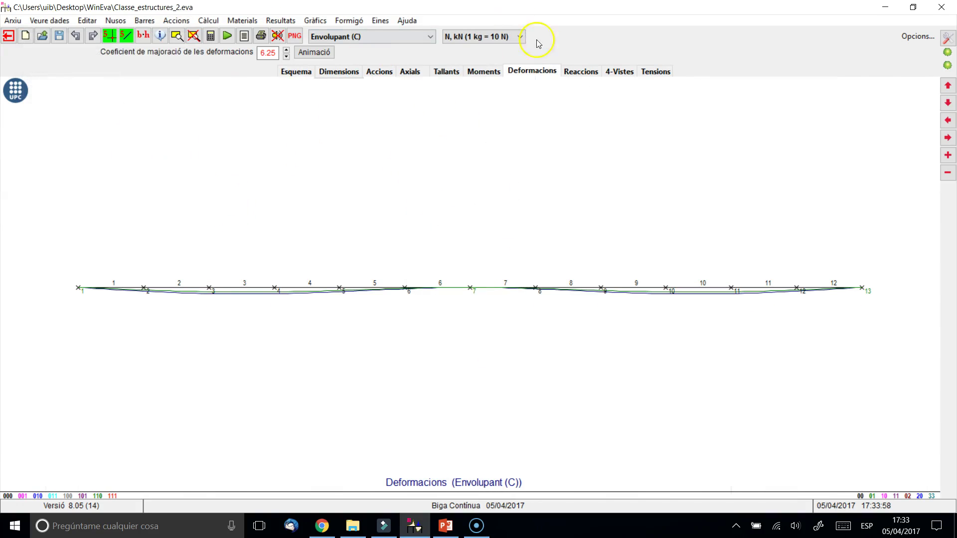
{"action": "left_click", "coordinate": [648, 73]}
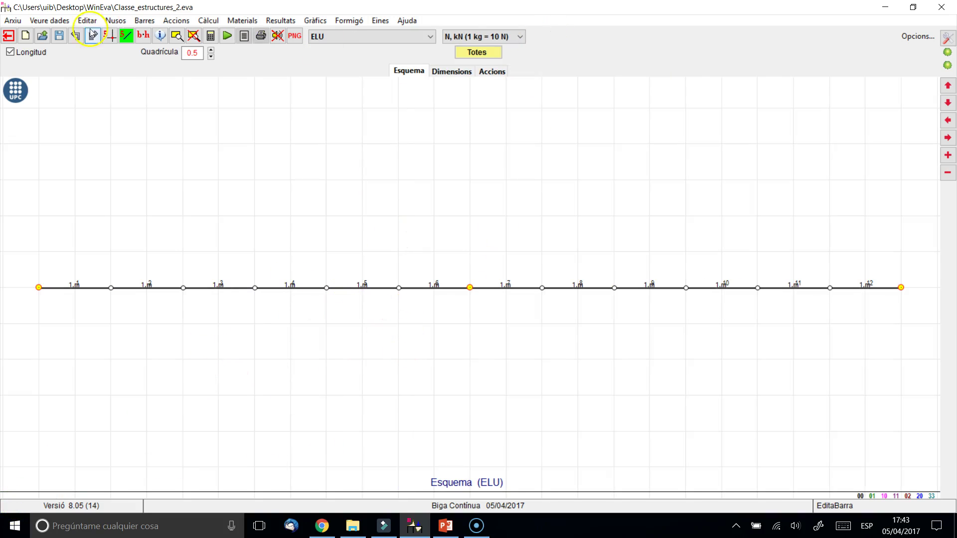
Open the profile data of bar 3 alone and accept the dialog.
{"action": "left_click", "coordinate": [149, 21]}
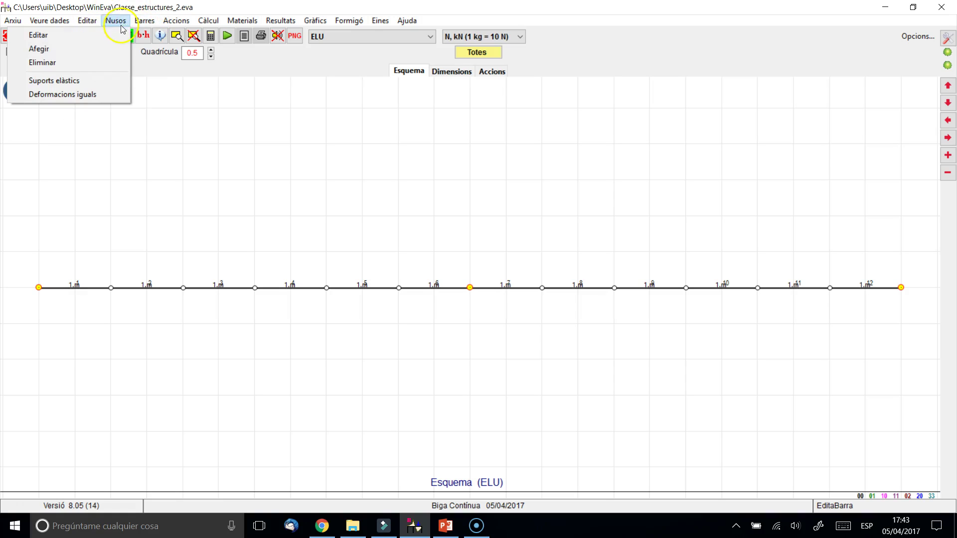
{"action": "left_click", "coordinate": [144, 39]}
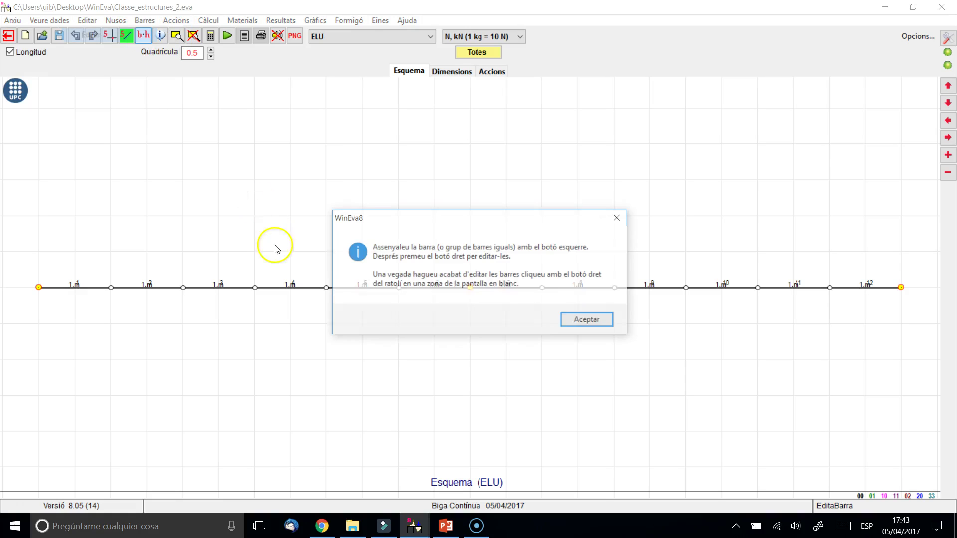
{"action": "left_click", "coordinate": [582, 319]}
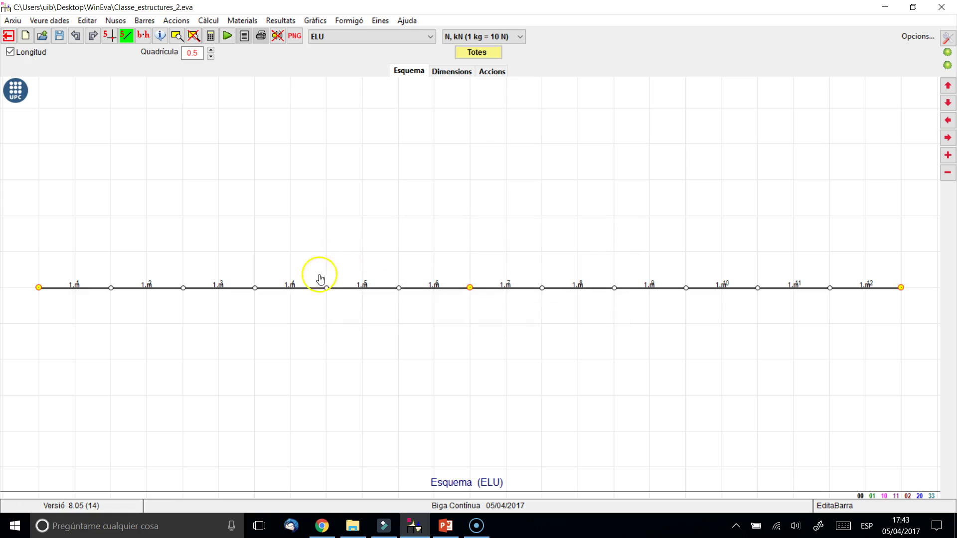
{"action": "left_click", "coordinate": [231, 289]}
{"action": "double_click", "coordinate": [565, 259]}
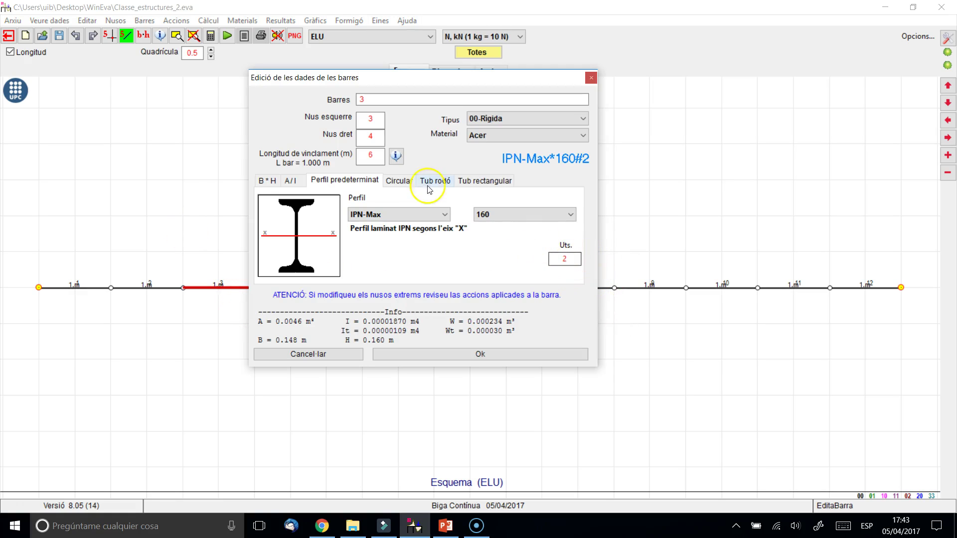
{"action": "left_click", "coordinate": [491, 355]}
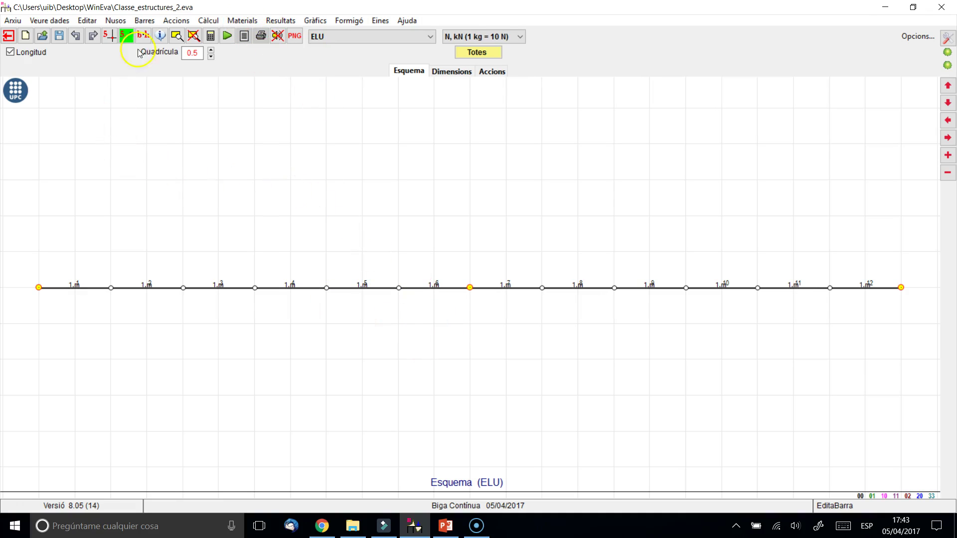
Edit all twelve bars together and set their IPN-Max profile to 1 unit.
{"action": "left_click", "coordinate": [146, 21]}
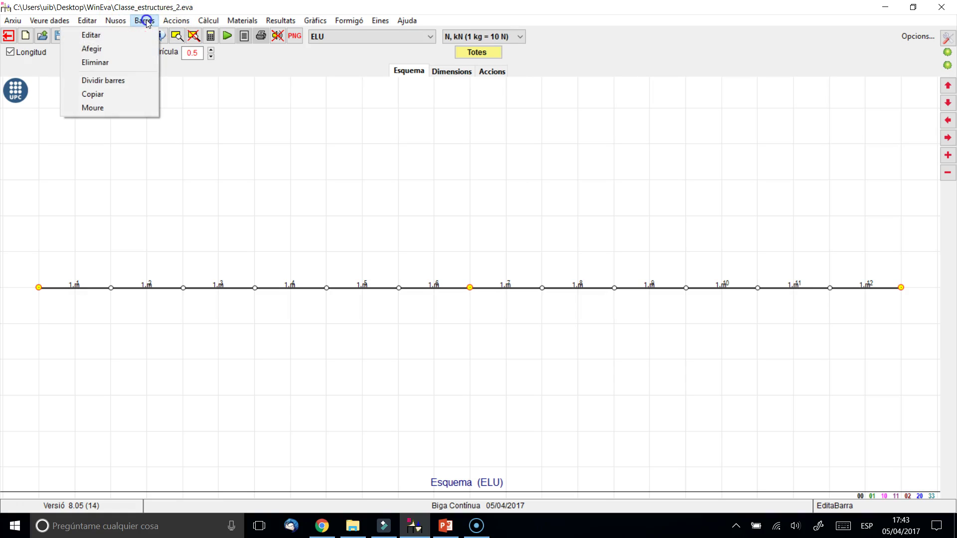
{"action": "left_click", "coordinate": [100, 34]}
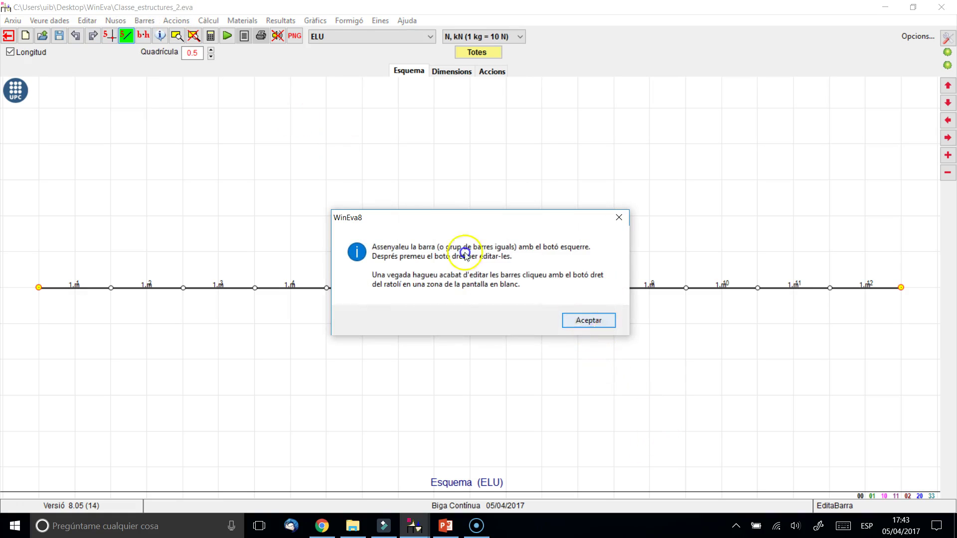
{"action": "left_click", "coordinate": [588, 320]}
{"action": "left_click_drag", "start_coordinate": [23, 230], "coordinate": [915, 391]}
{"action": "left_click", "coordinate": [848, 357]}
{"action": "left_click", "coordinate": [574, 265]}
{"action": "double_click", "coordinate": [561, 259]}
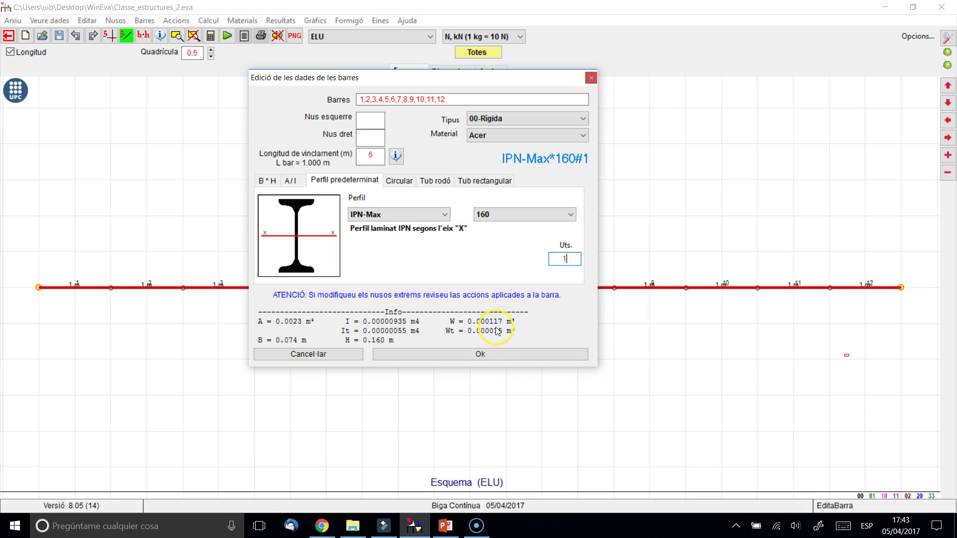
Try sizes 180 and 200 for the single IPN-Max profile to compare their section properties.
{"action": "left_click", "coordinate": [519, 215]}
{"action": "left_click", "coordinate": [504, 274]}
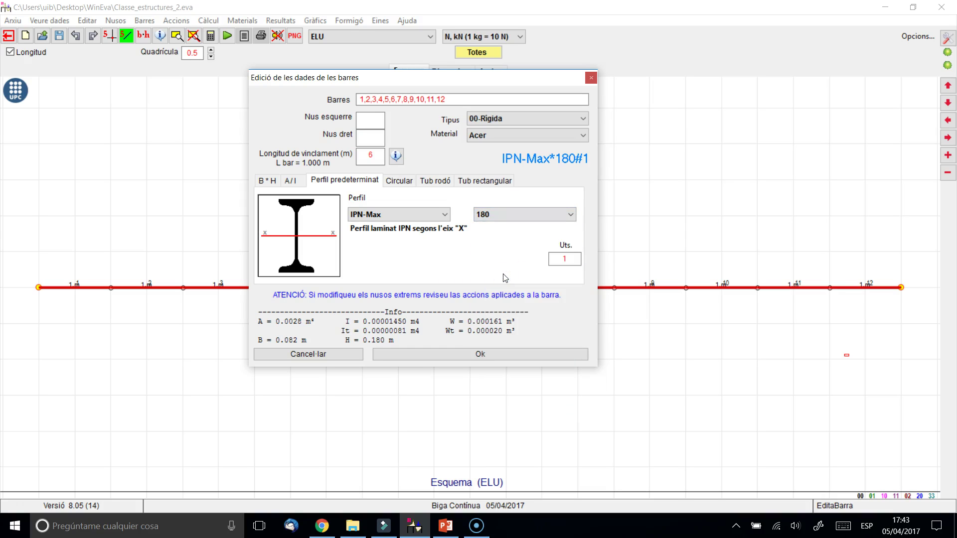
{"action": "left_click", "coordinate": [507, 236]}
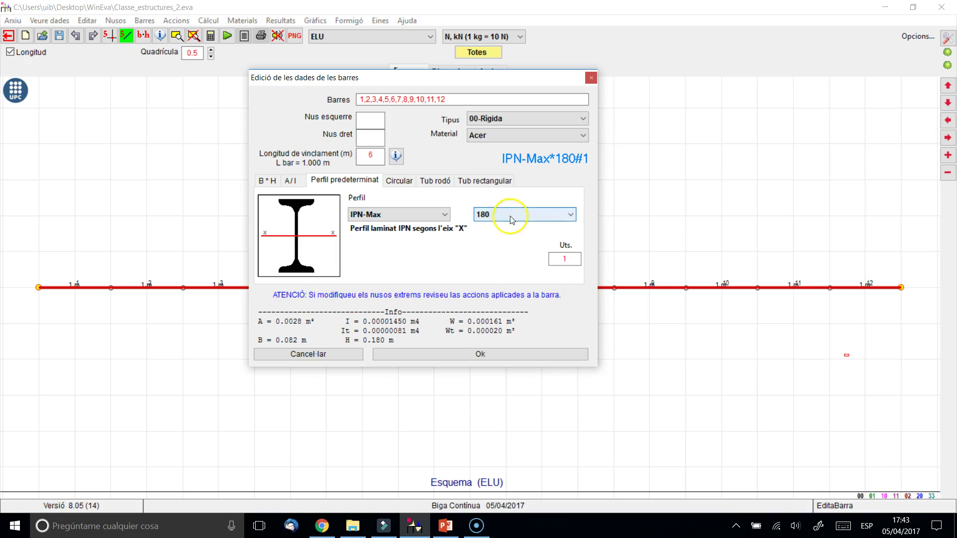
{"action": "left_click", "coordinate": [513, 216]}
{"action": "left_click", "coordinate": [514, 288]}
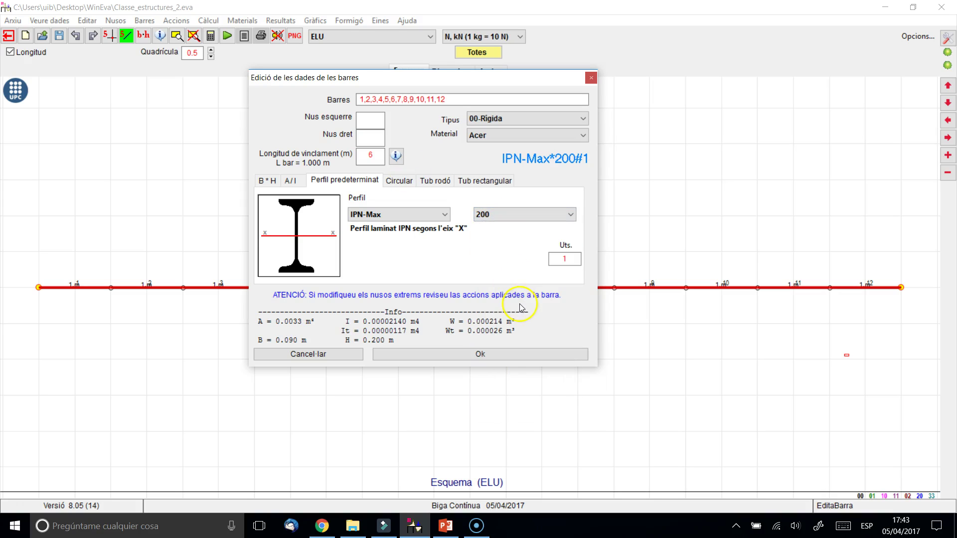
{"action": "left_click", "coordinate": [521, 215]}
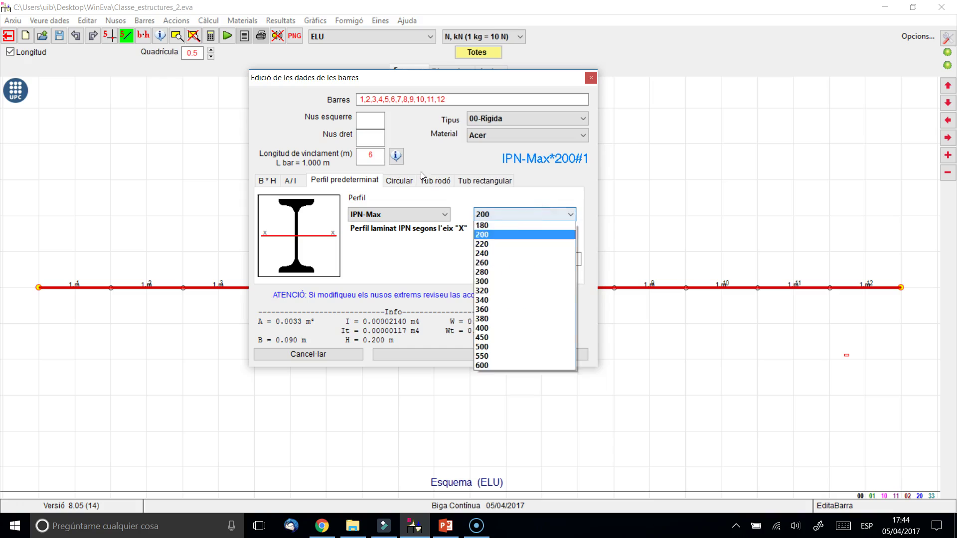
{"action": "left_click", "coordinate": [410, 222]}
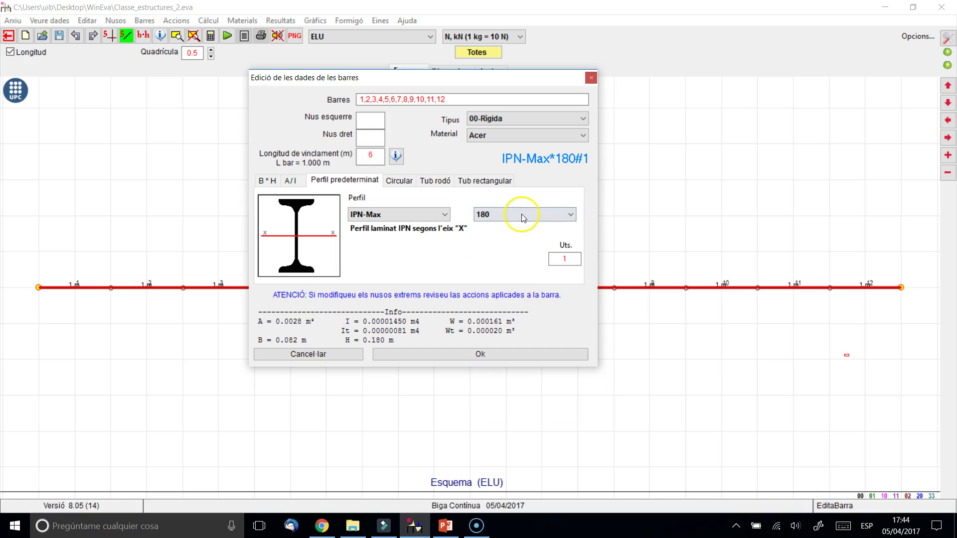
Set the single IPN-Max profile of all twelve bars to size 200 and apply it.
{"action": "left_click", "coordinate": [519, 214]}
{"action": "left_click", "coordinate": [504, 282]}
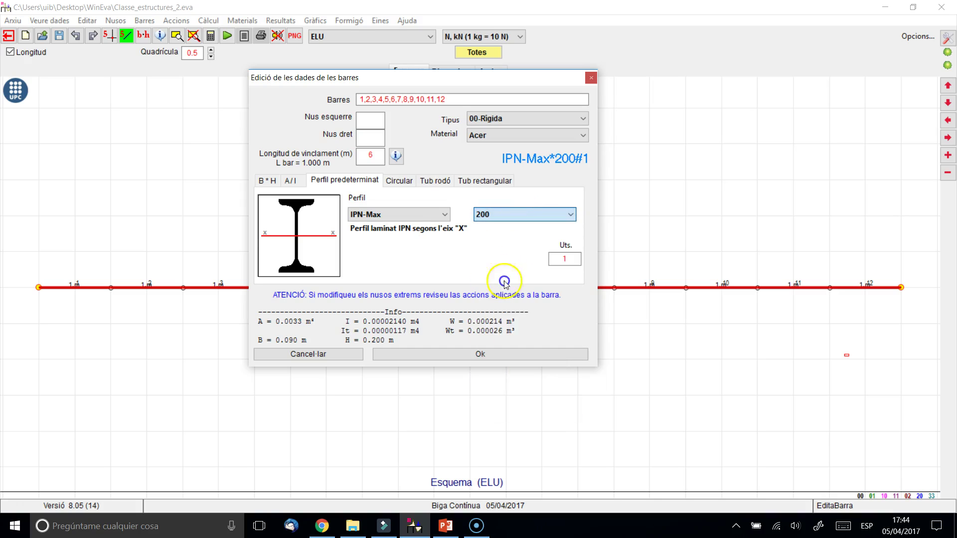
{"action": "left_click", "coordinate": [501, 360]}
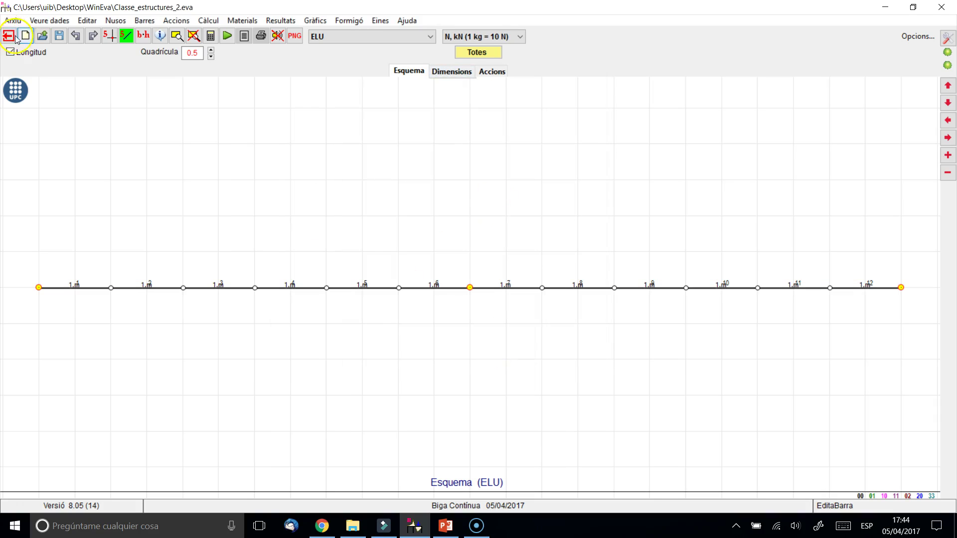
Show the section names on the bars and hide the bar numbers and lengths.
{"action": "left_click", "coordinate": [126, 35]}
{"action": "left_click", "coordinate": [144, 36]}
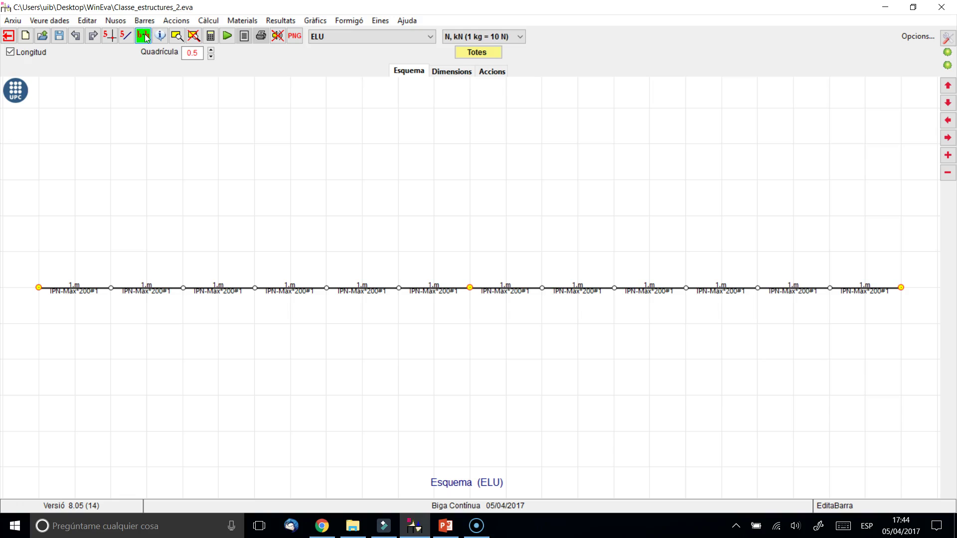
{"action": "left_click", "coordinate": [41, 52]}
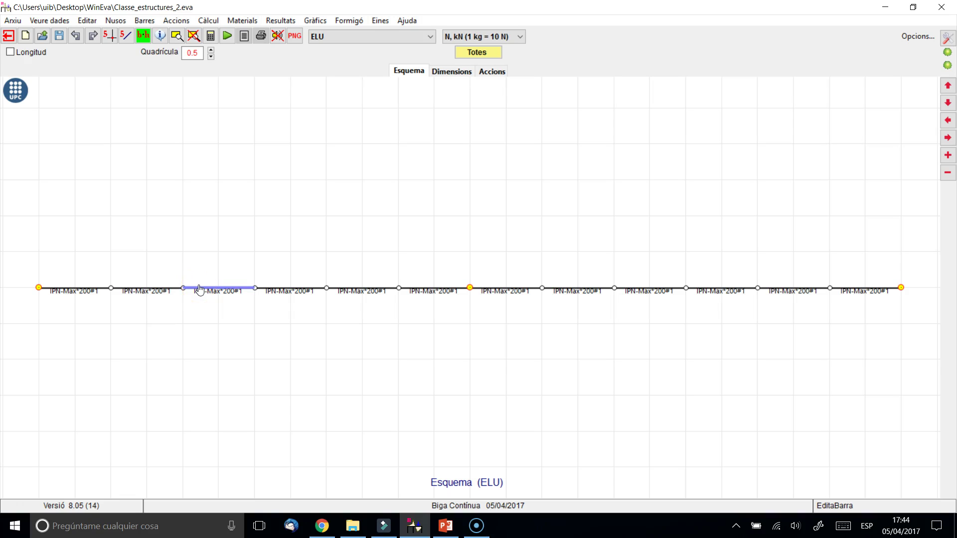
Recalculate the structure and display the moments and bar stresses for the ELU combination.
{"action": "left_click", "coordinate": [227, 36]}
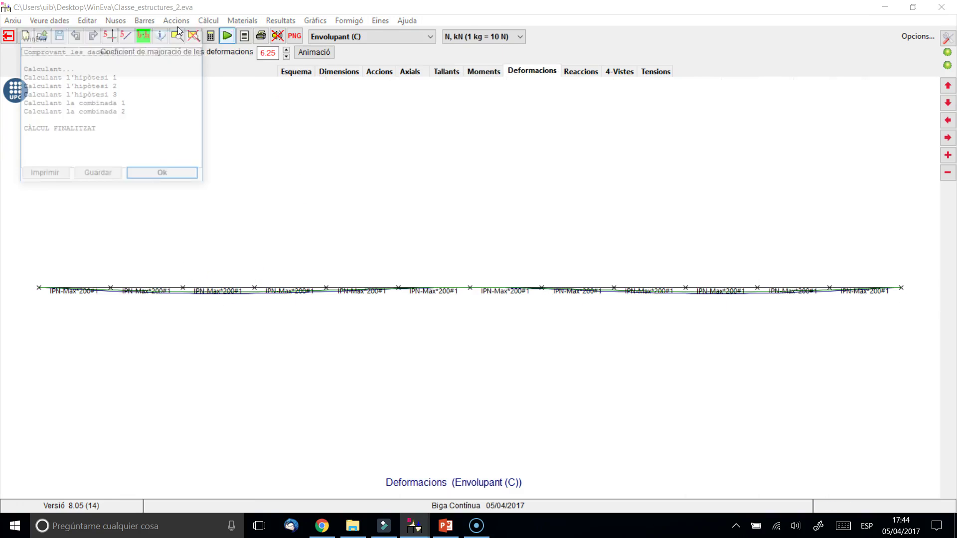
{"action": "left_click", "coordinate": [161, 175]}
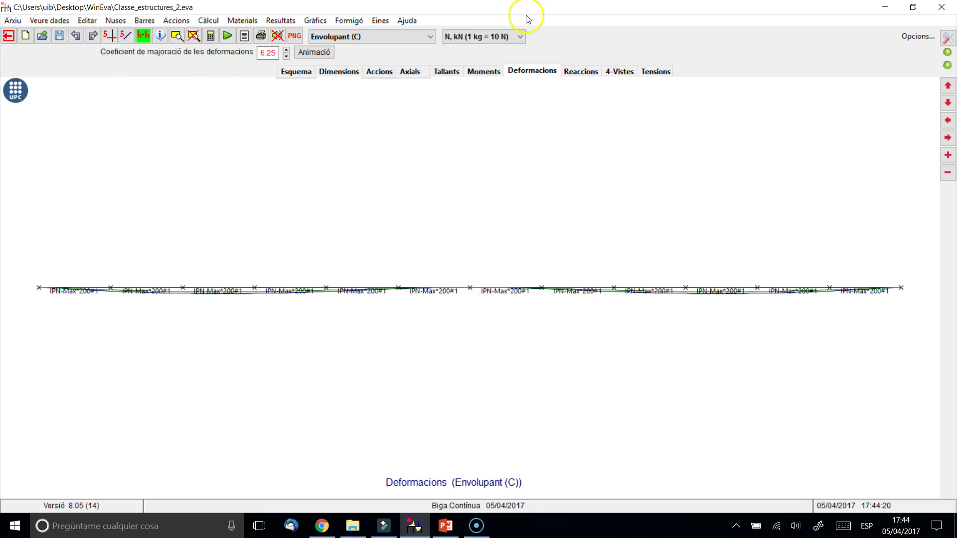
{"action": "left_click", "coordinate": [479, 72]}
{"action": "left_click", "coordinate": [401, 37]}
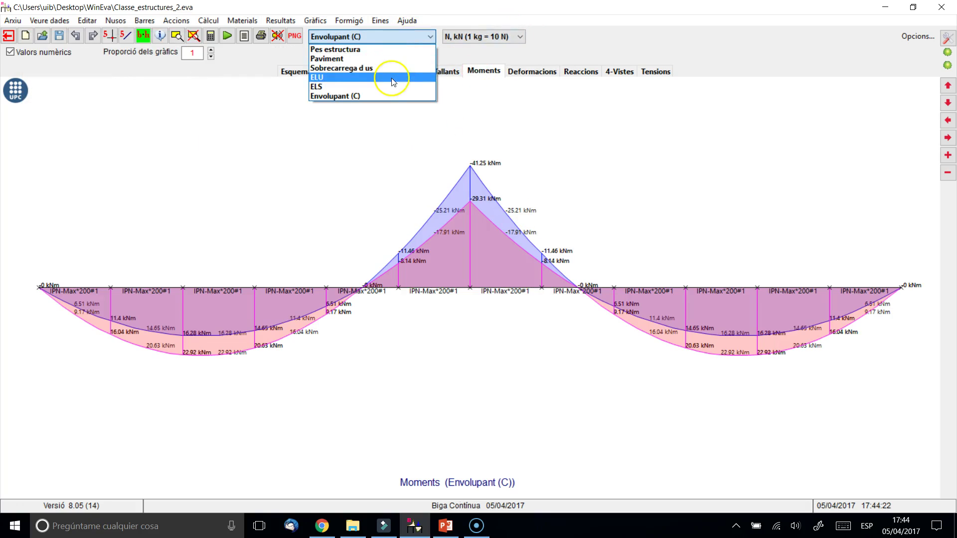
{"action": "left_click", "coordinate": [390, 80]}
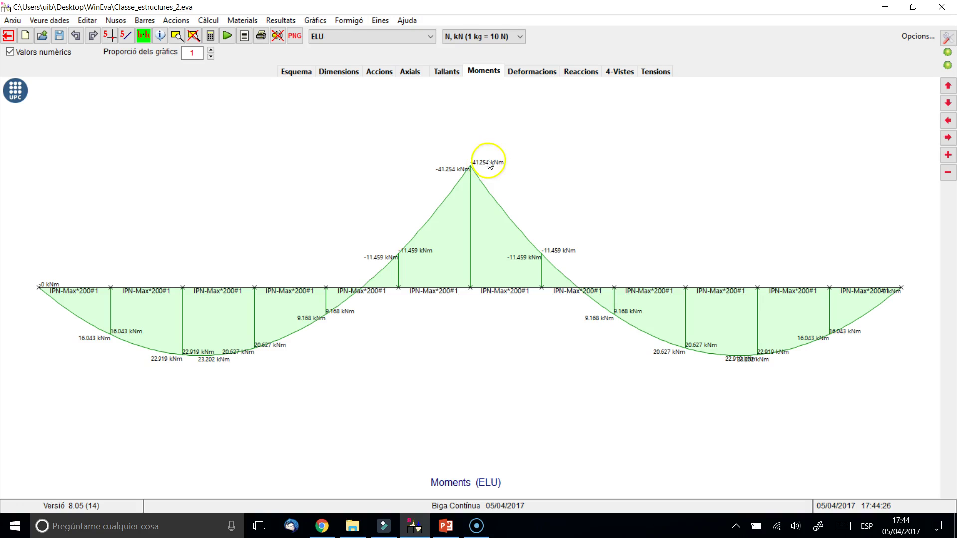
{"action": "left_click", "coordinate": [654, 71]}
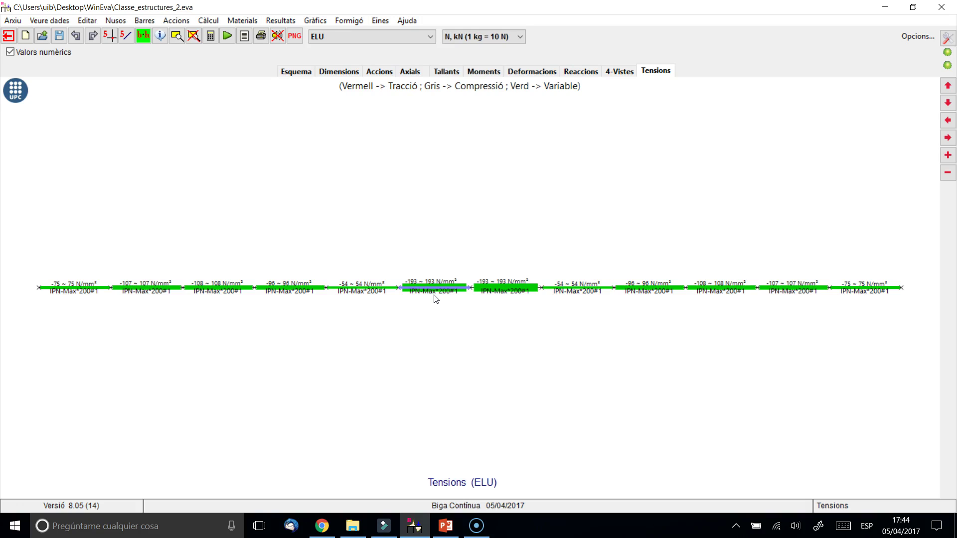
Examine the detailed results report of bar 4 for the ELU combination, including its section properties and stresses, and close it.
{"action": "left_click", "coordinate": [144, 20]}
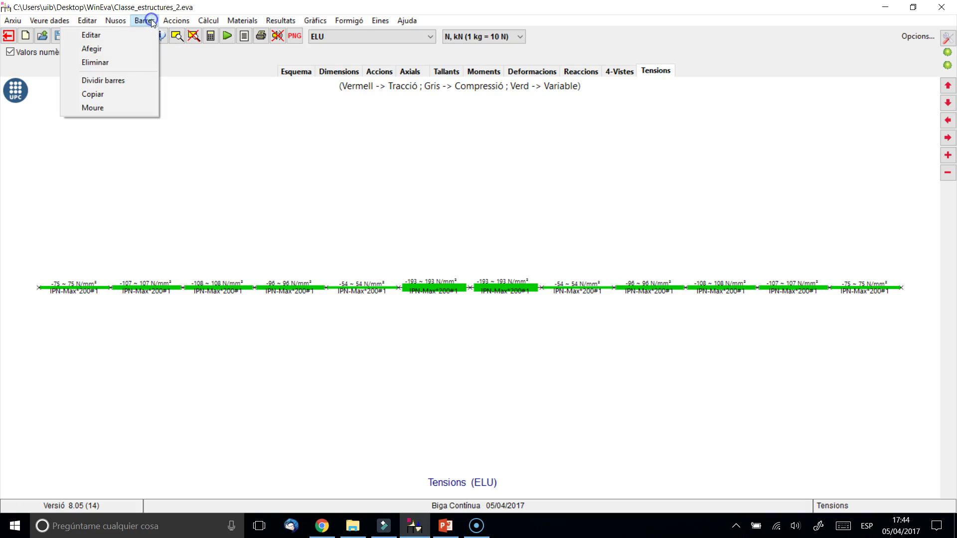
{"action": "left_click", "coordinate": [128, 35]}
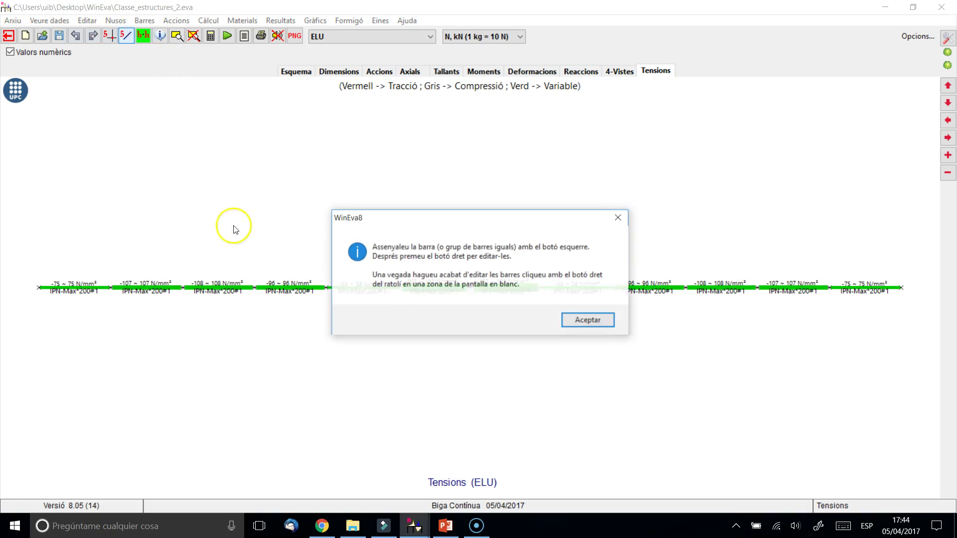
{"action": "left_click", "coordinate": [619, 322]}
{"action": "right_click", "coordinate": [293, 285]}
{"action": "left_click", "coordinate": [301, 287]}
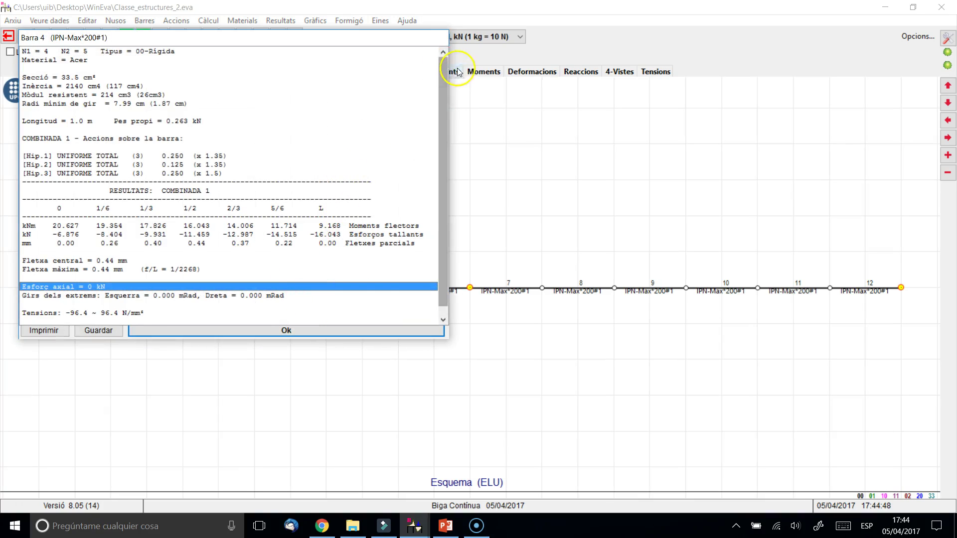
{"action": "key", "text": "Return"}
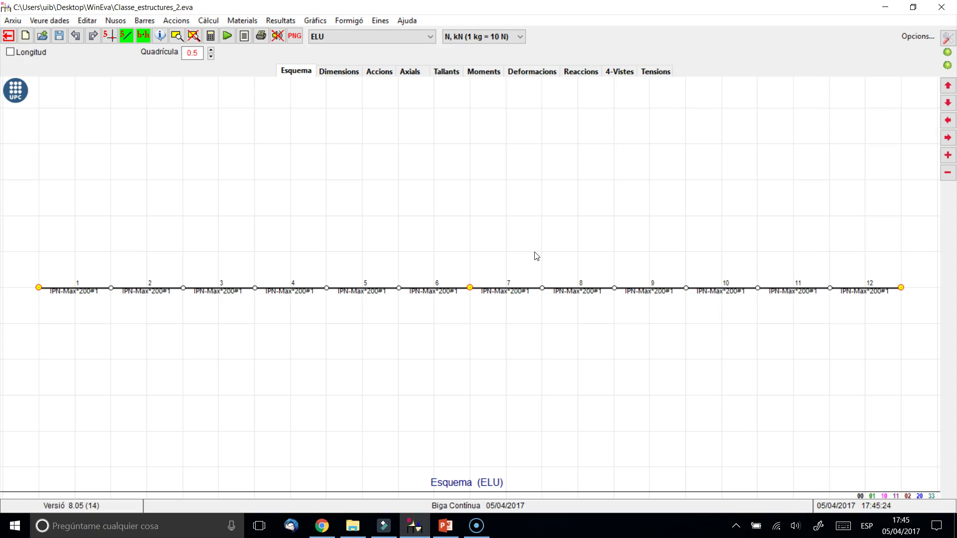
Display the beam's deformations with their numerical values for the ELS combination.
{"action": "left_click", "coordinate": [405, 37]}
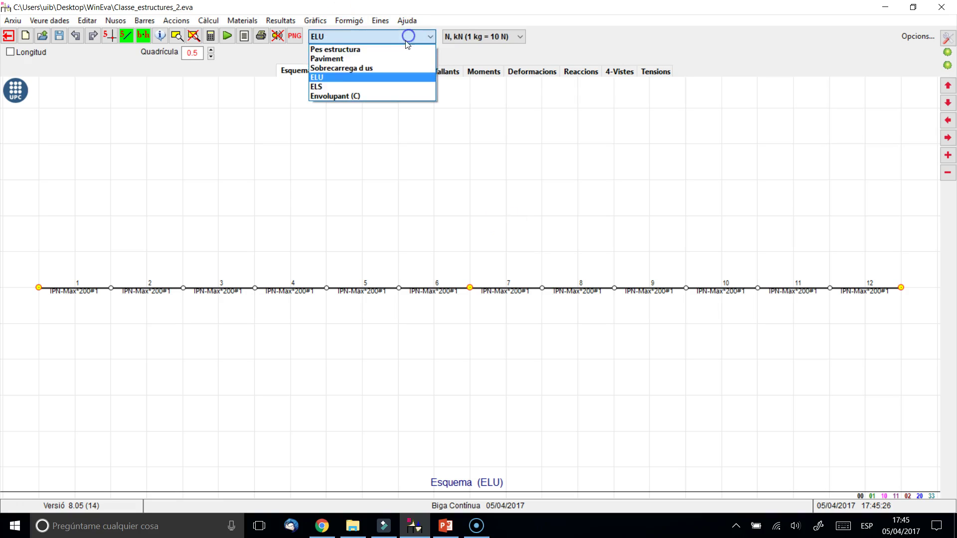
{"action": "left_click", "coordinate": [378, 88]}
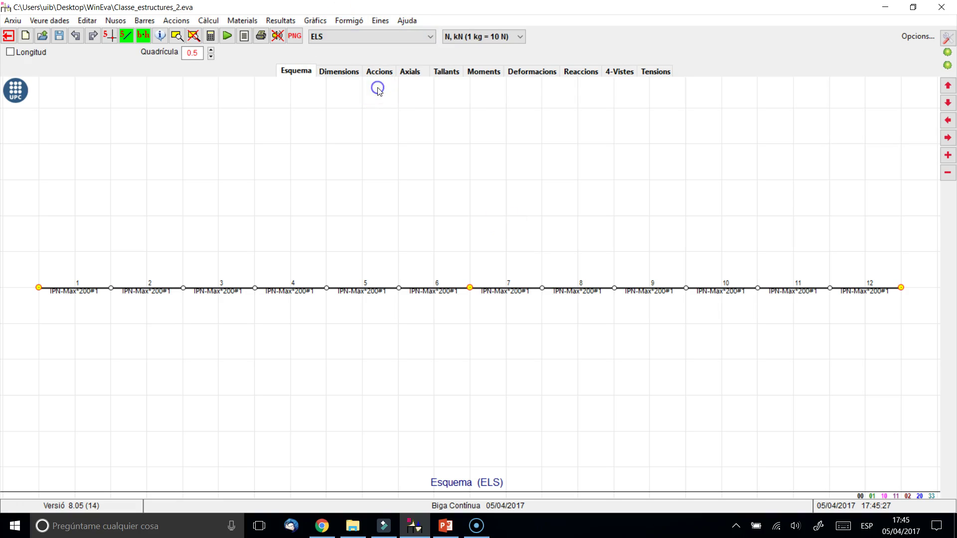
{"action": "left_click", "coordinate": [543, 74]}
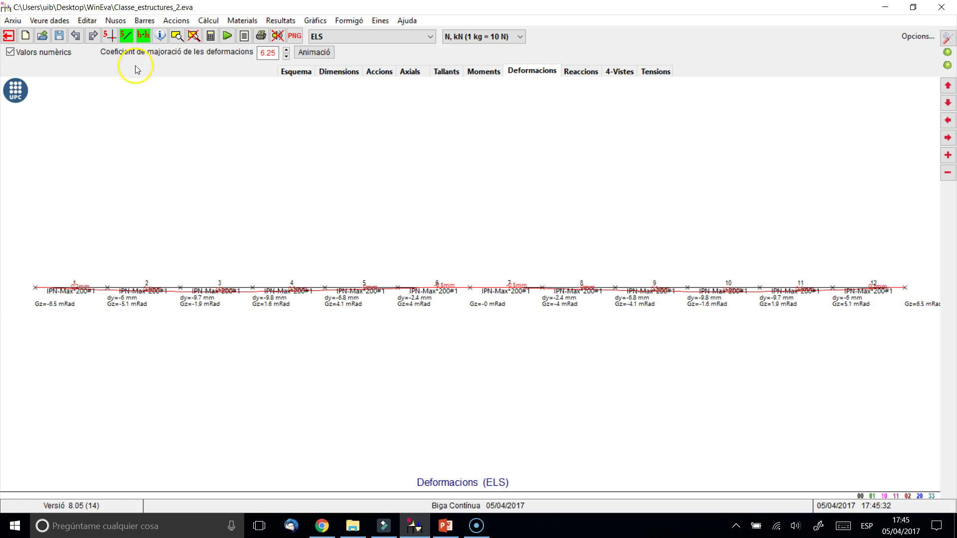
{"action": "left_click", "coordinate": [34, 54]}
{"action": "left_click", "coordinate": [34, 54]}
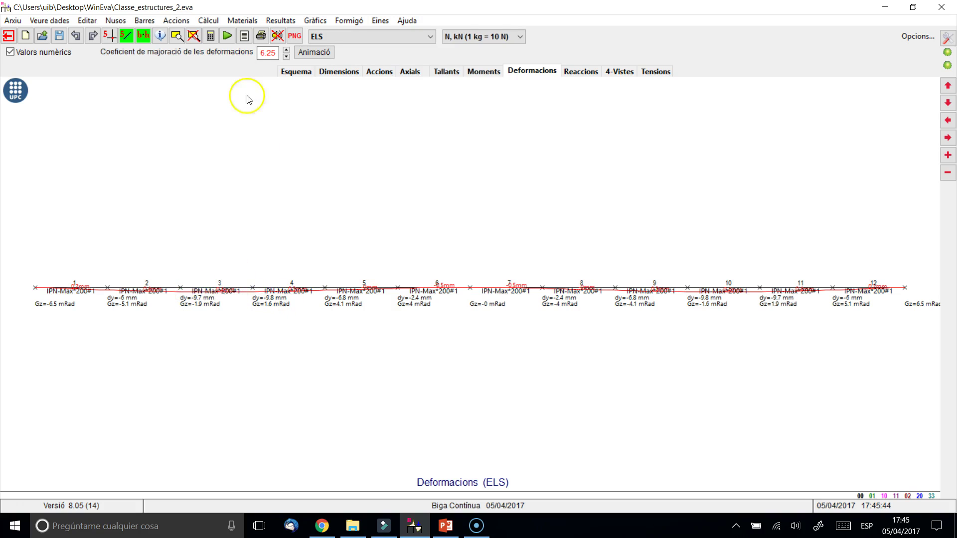
Magnify the deformation diagram, trying a coefficient of 200 and settling on 100.
{"action": "left_click", "coordinate": [284, 50]}
{"action": "left_click", "coordinate": [284, 50]}
{"action": "left_click", "coordinate": [284, 50]}
{"action": "left_click", "coordinate": [284, 50]}
{"action": "left_click", "coordinate": [284, 49]}
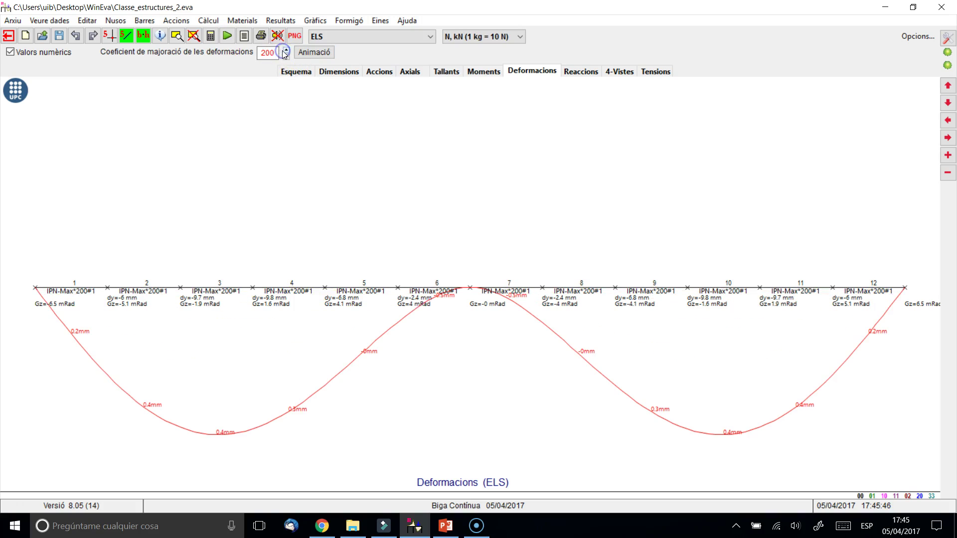
{"action": "left_click", "coordinate": [286, 58]}
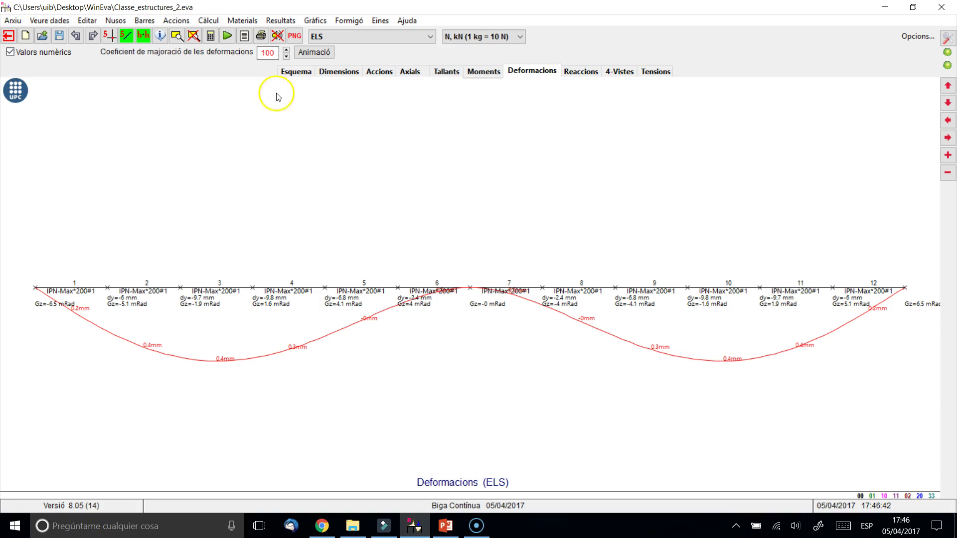
{"action": "left_click", "coordinate": [298, 74]}
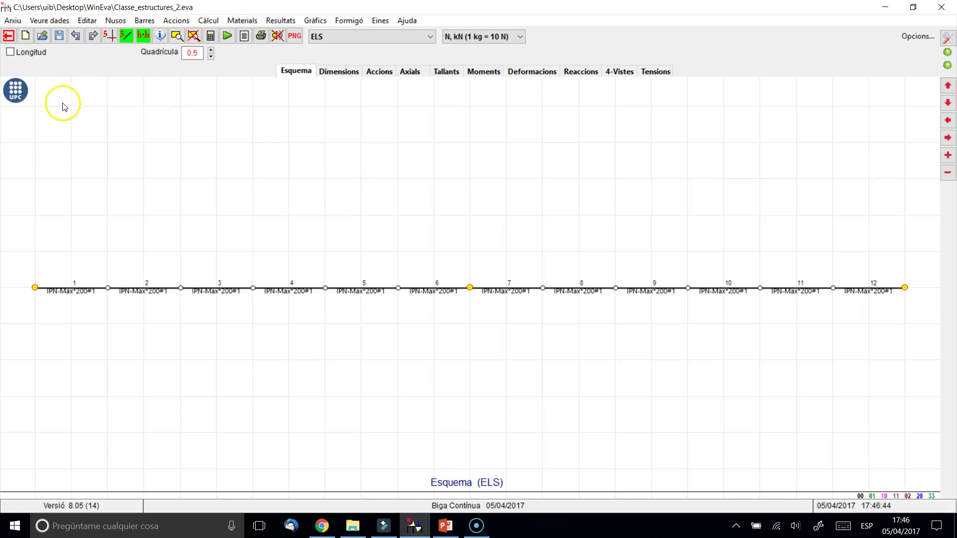
{"action": "left_click", "coordinate": [147, 22]}
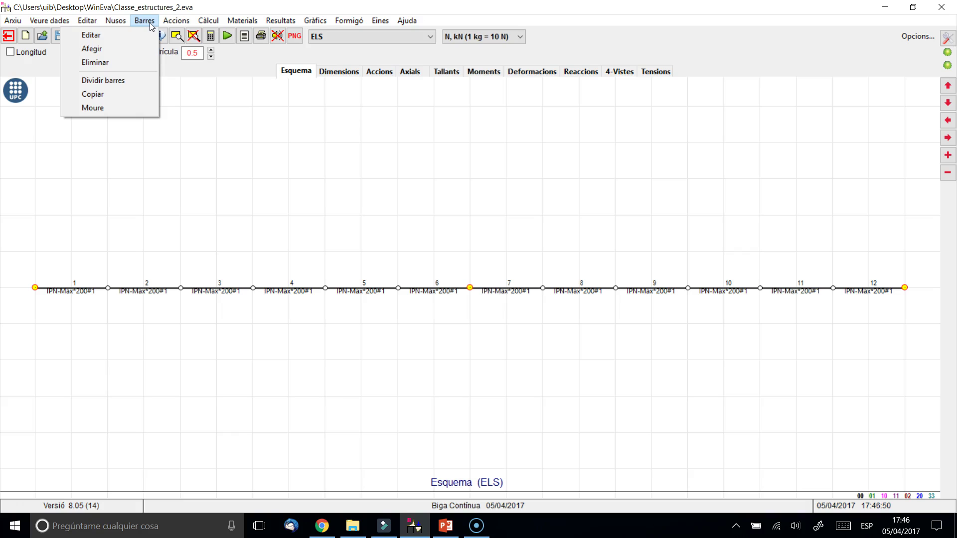
{"action": "left_click", "coordinate": [85, 35]}
{"action": "left_click", "coordinate": [586, 320]}
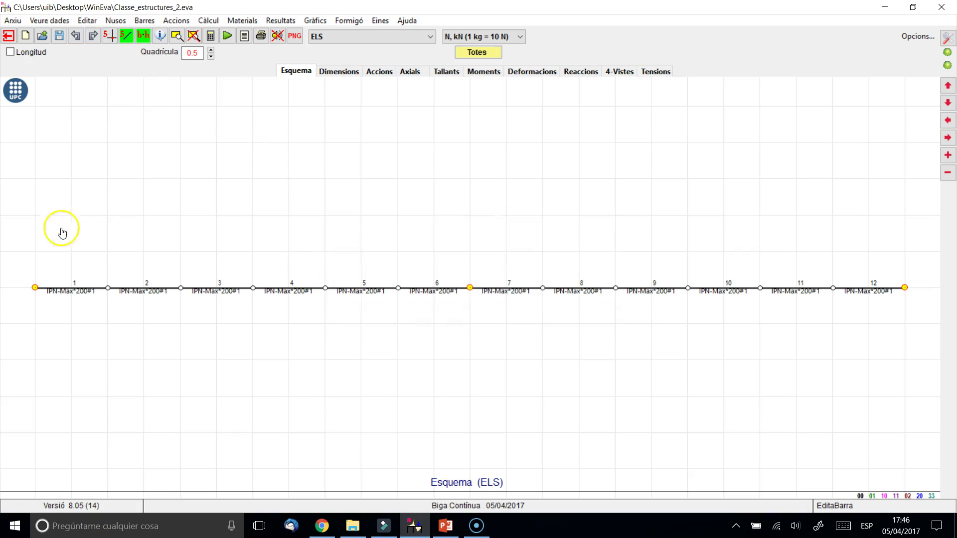
{"action": "left_click_drag", "start_coordinate": [11, 236], "coordinate": [491, 377]}
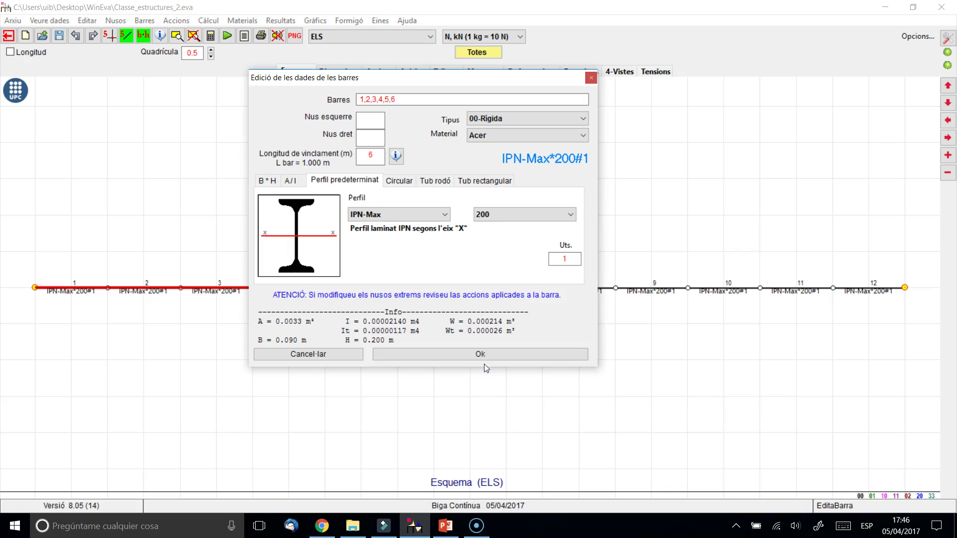
{"action": "left_click", "coordinate": [486, 358]}
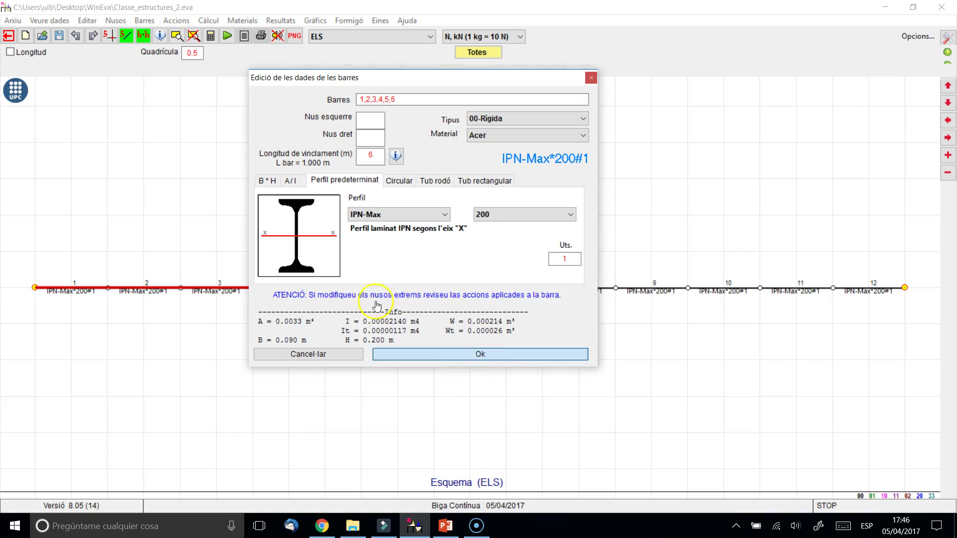
{"action": "left_click_drag", "start_coordinate": [19, 229], "coordinate": [479, 340]}
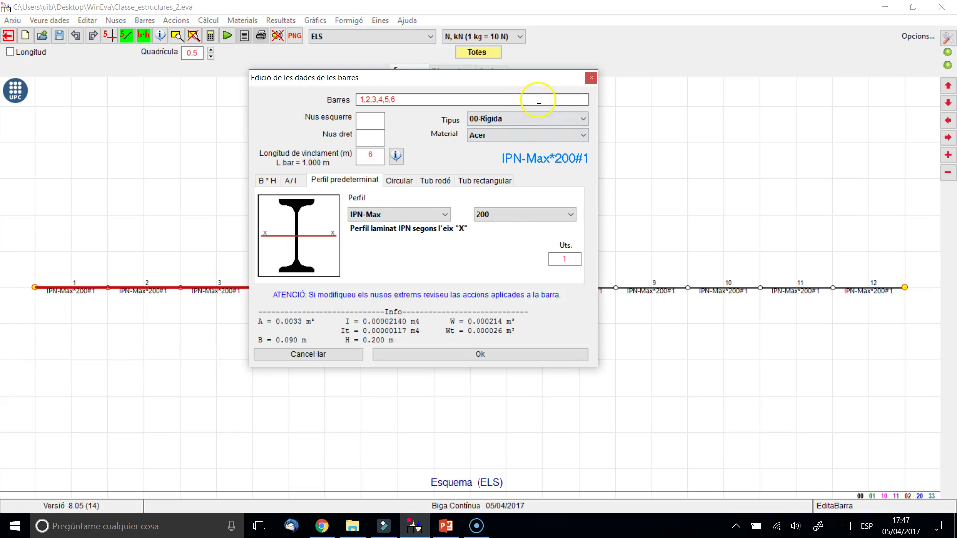
{"action": "left_click", "coordinate": [340, 355]}
{"action": "left_click", "coordinate": [149, 22]}
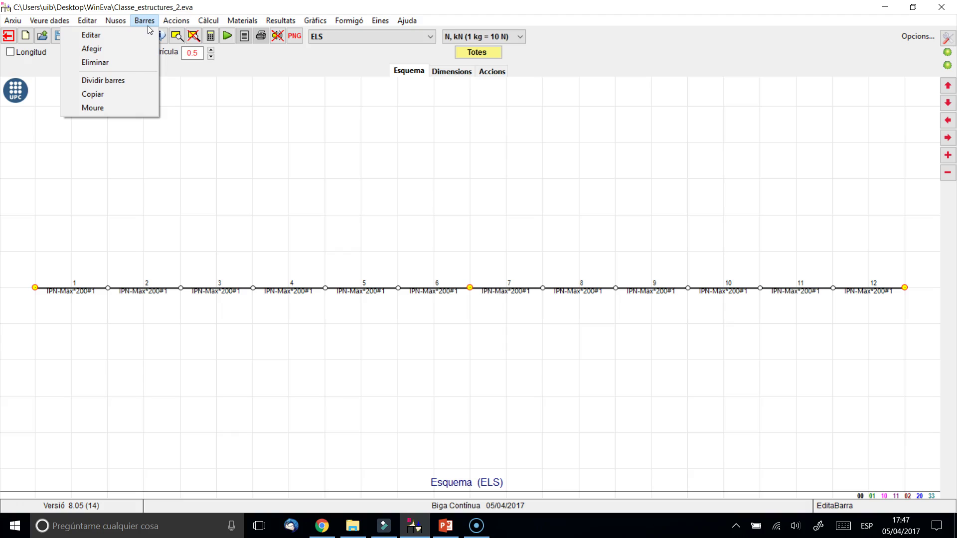
{"action": "left_click", "coordinate": [435, 385]}
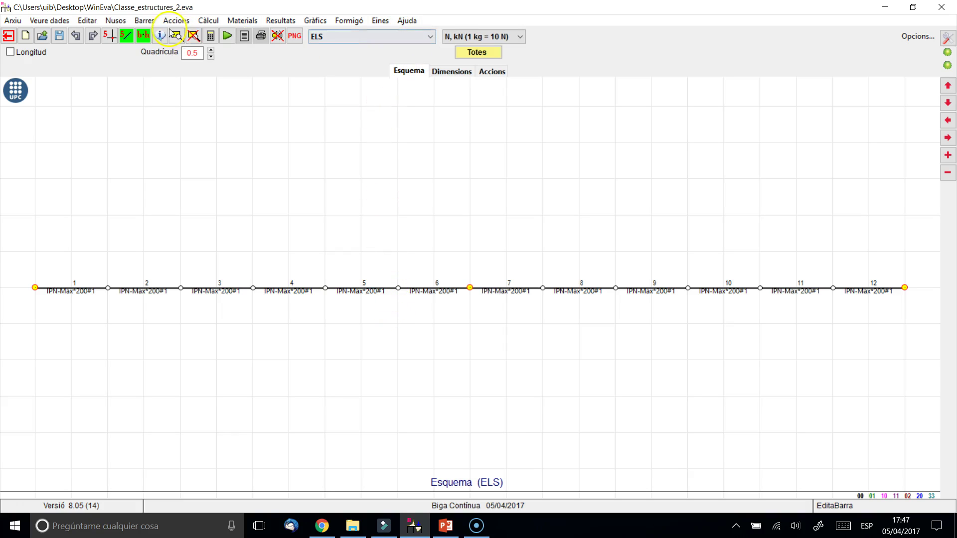
Recalculate the structure and display its deformations for the ELS combination.
{"action": "left_click", "coordinate": [227, 36]}
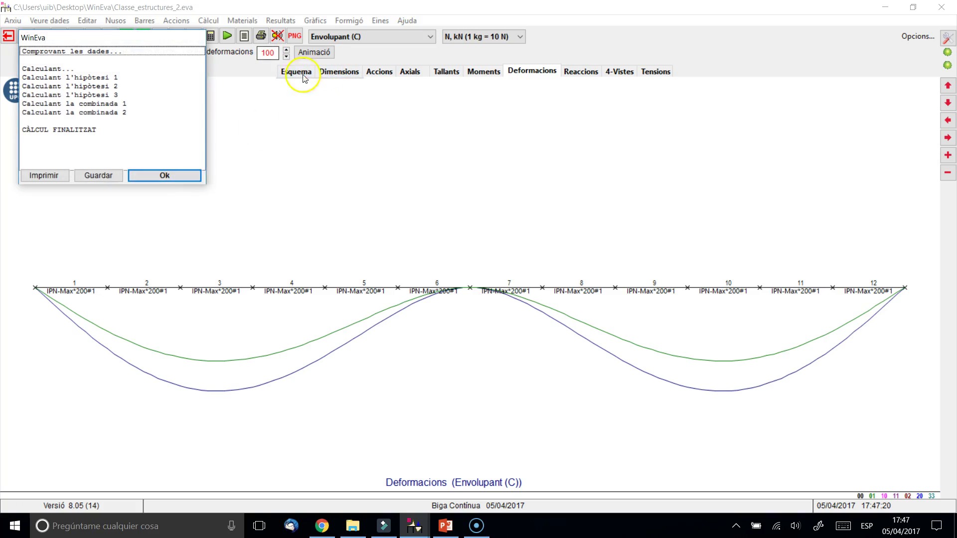
{"action": "left_click", "coordinate": [187, 176]}
{"action": "left_click", "coordinate": [378, 36]}
{"action": "left_click", "coordinate": [366, 86]}
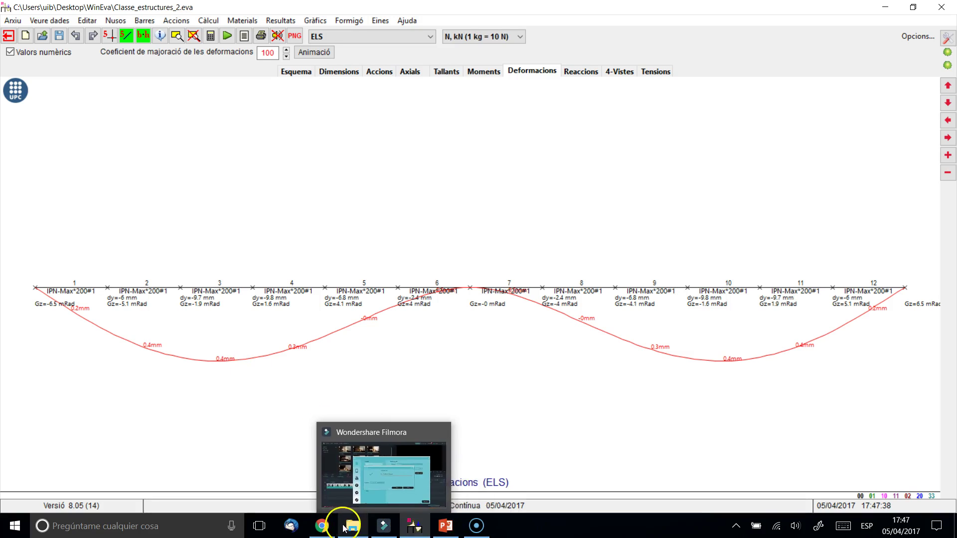
Check question e) on the L/250 deflection limit in the exam PDF in the browser, and compare it with the deformations in WinEva.
{"action": "left_click", "coordinate": [322, 526]}
{"action": "scroll", "coordinate": [394, 449], "scroll_direction": "down", "scroll_amount": 5}
{"action": "left_click", "coordinate": [302, 414]}
{"action": "left_click_drag", "start_coordinate": [202, 371], "coordinate": [226, 390]}
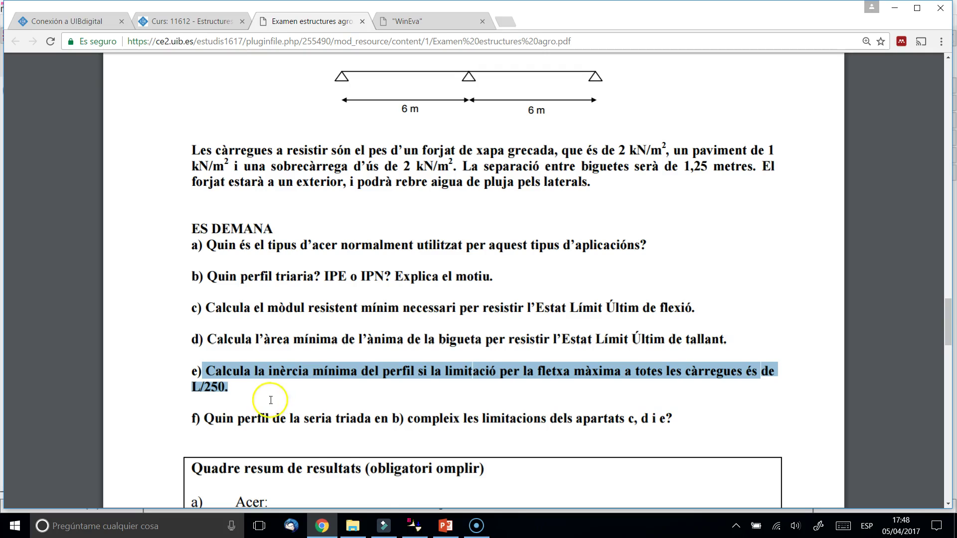
{"action": "left_click", "coordinate": [332, 529]}
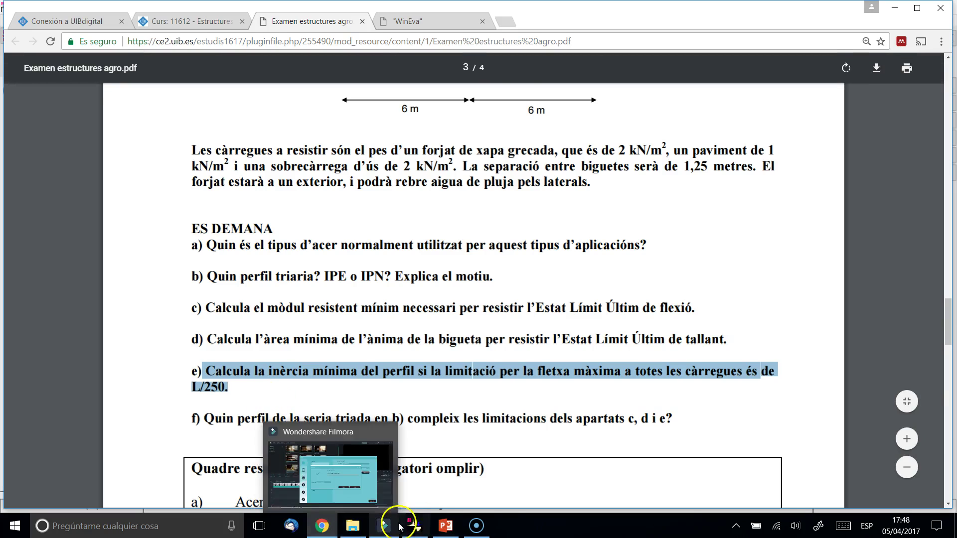
{"action": "left_click", "coordinate": [414, 526]}
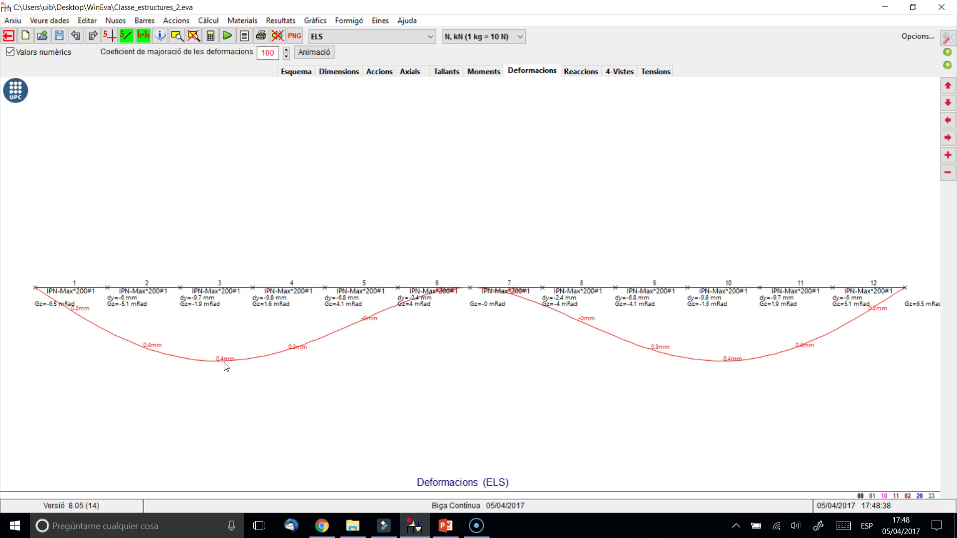
{"action": "mouse_move", "coordinate": [179, 290]}
{"action": "left_mouse_down"}
{"action": "mouse_move", "coordinate": [254, 290]}
{"action": "mouse_move", "coordinate": [177, 291]}
{"action": "mouse_move", "coordinate": [214, 291]}
{"action": "mouse_move", "coordinate": [203, 316]}
{"action": "mouse_move", "coordinate": [217, 289]}
{"action": "mouse_move", "coordinate": [208, 360]}
{"action": "left_mouse_up"}
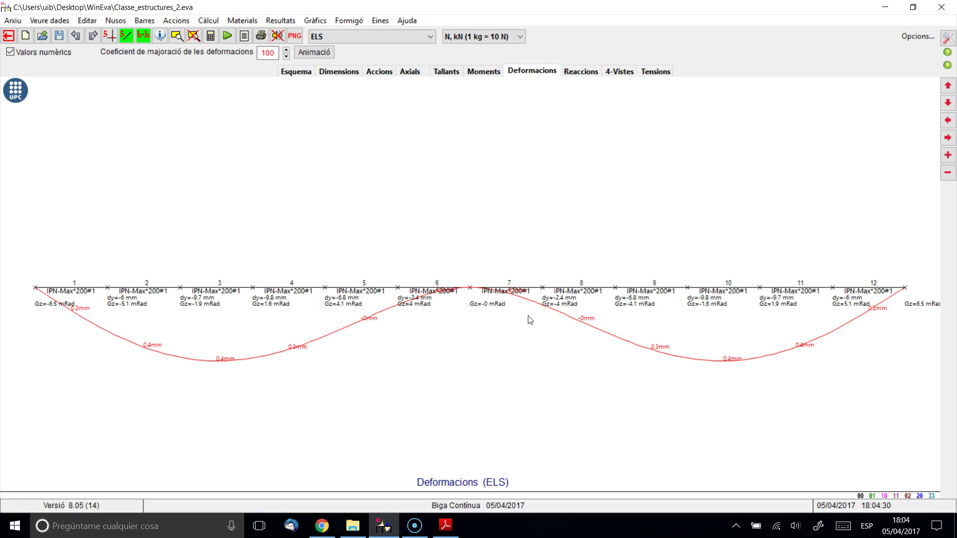
Look through the course page's Material complementari in the browser and switch to the PDF reader.
{"action": "left_click", "coordinate": [328, 527]}
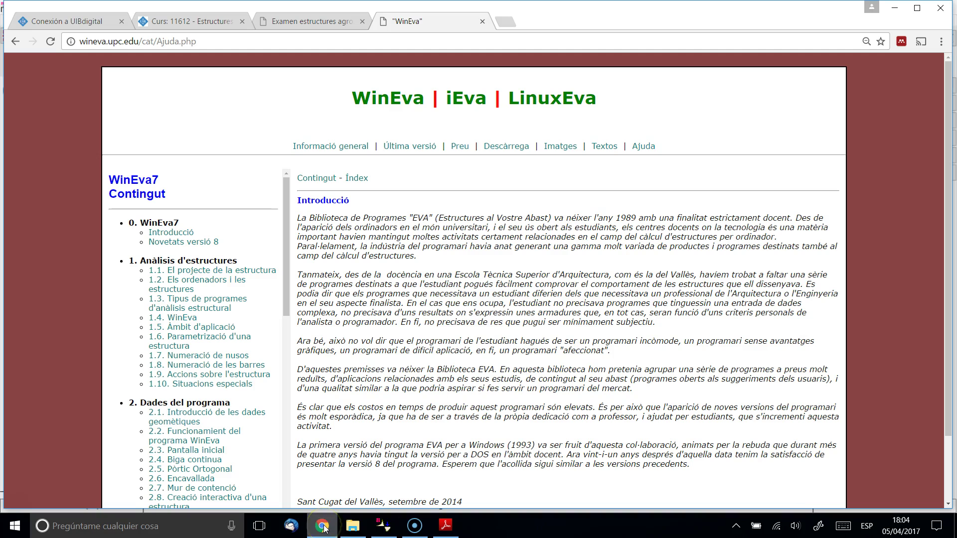
{"action": "left_click", "coordinate": [294, 25]}
{"action": "left_click", "coordinate": [198, 23]}
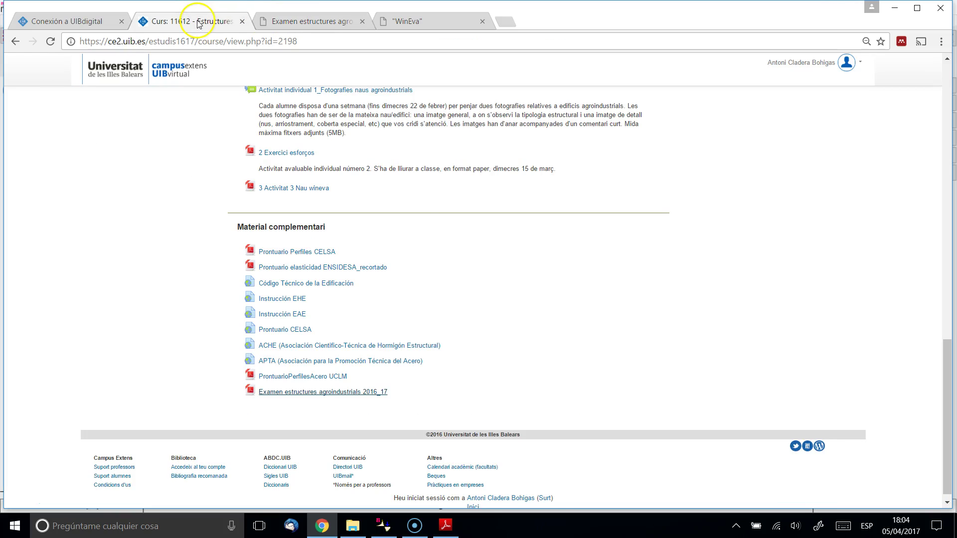
{"action": "left_click", "coordinate": [445, 525]}
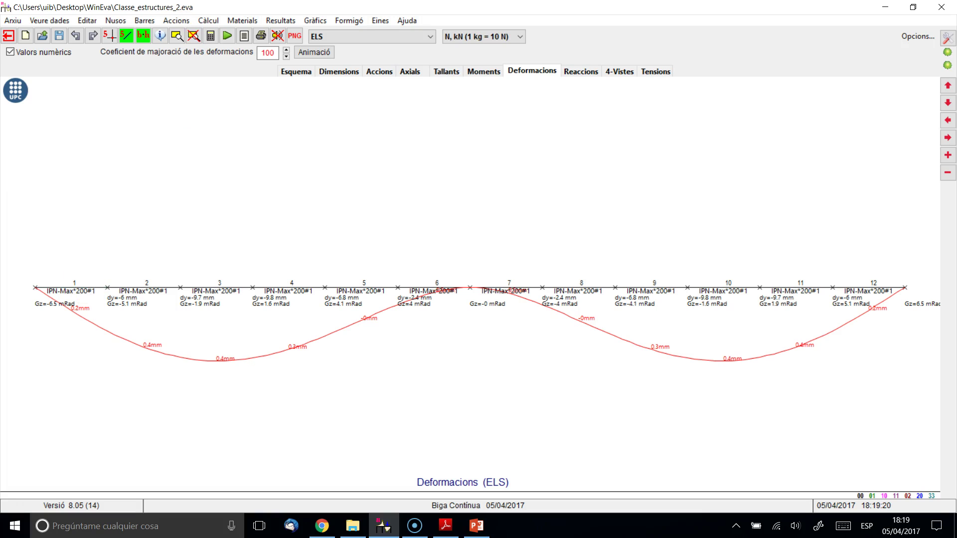
Start a new orthogonal frame, saving the changes to the current beam file, and abandon the frame's creation.
{"action": "left_click", "coordinate": [13, 21]}
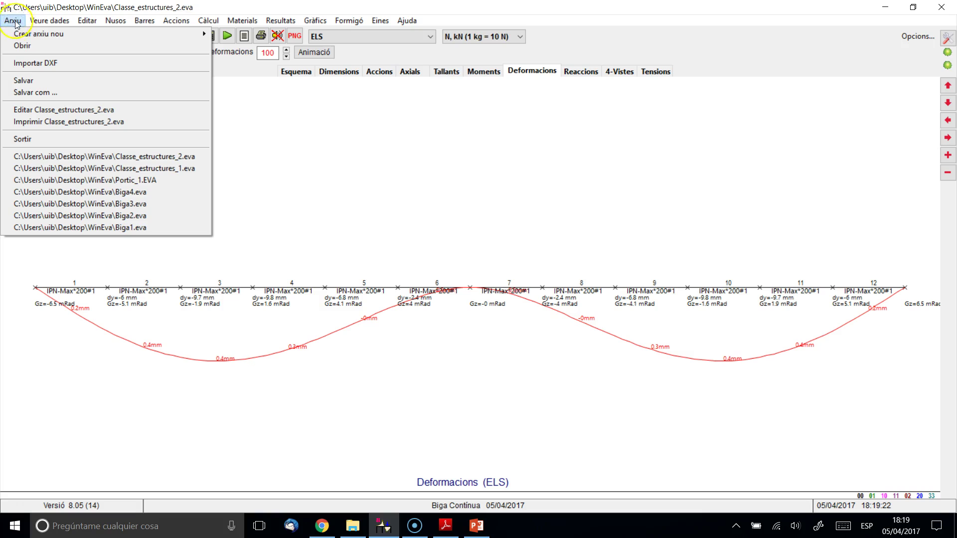
{"action": "mouse_move", "coordinate": [21, 36]}
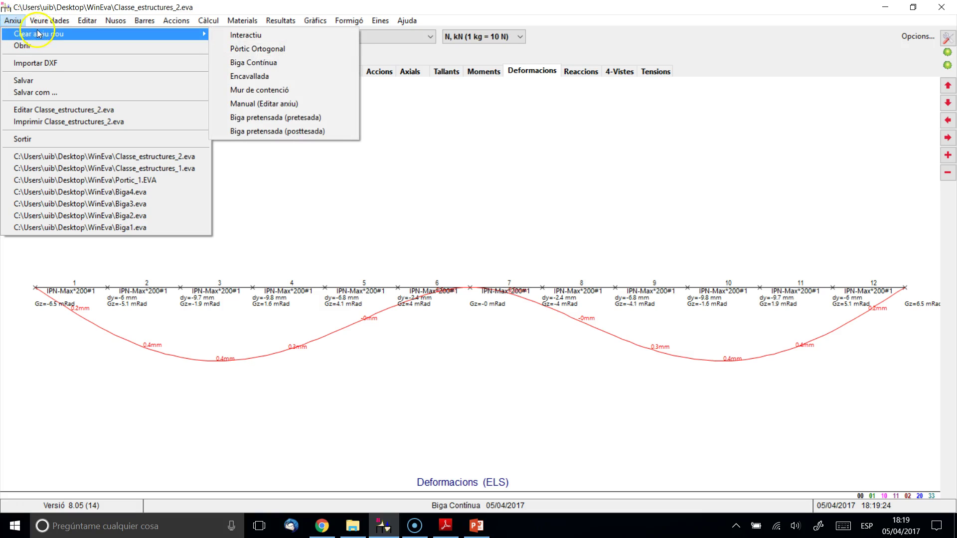
{"action": "left_click", "coordinate": [247, 49]}
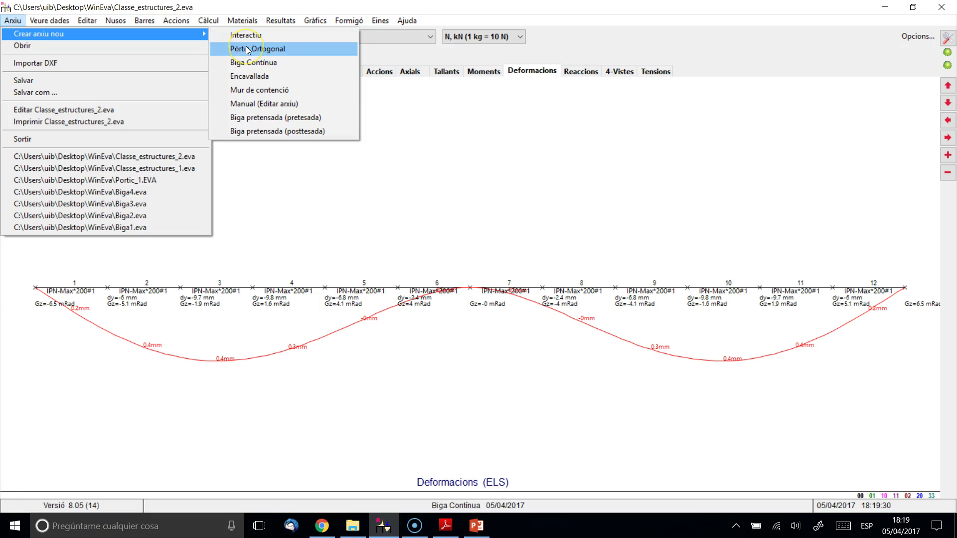
{"action": "left_click", "coordinate": [246, 49]}
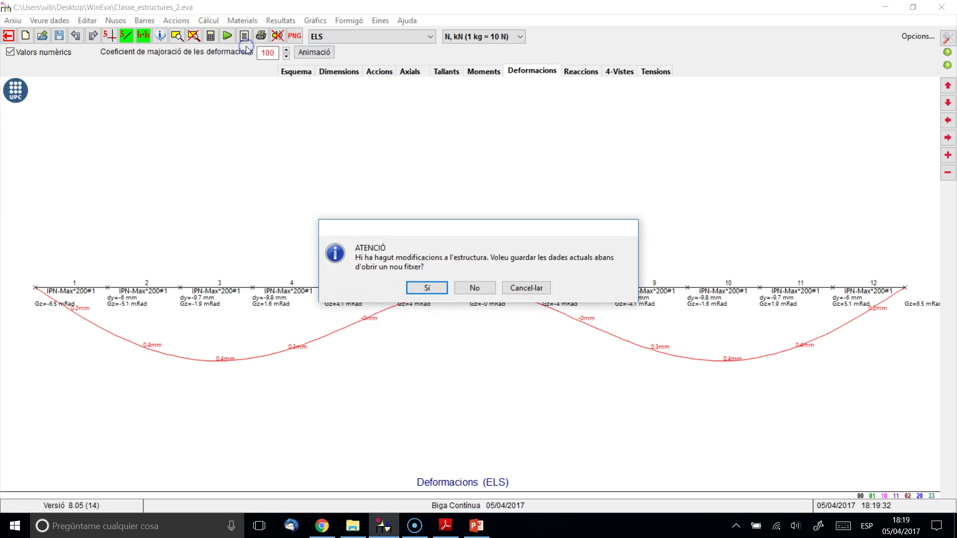
{"action": "left_click", "coordinate": [428, 288]}
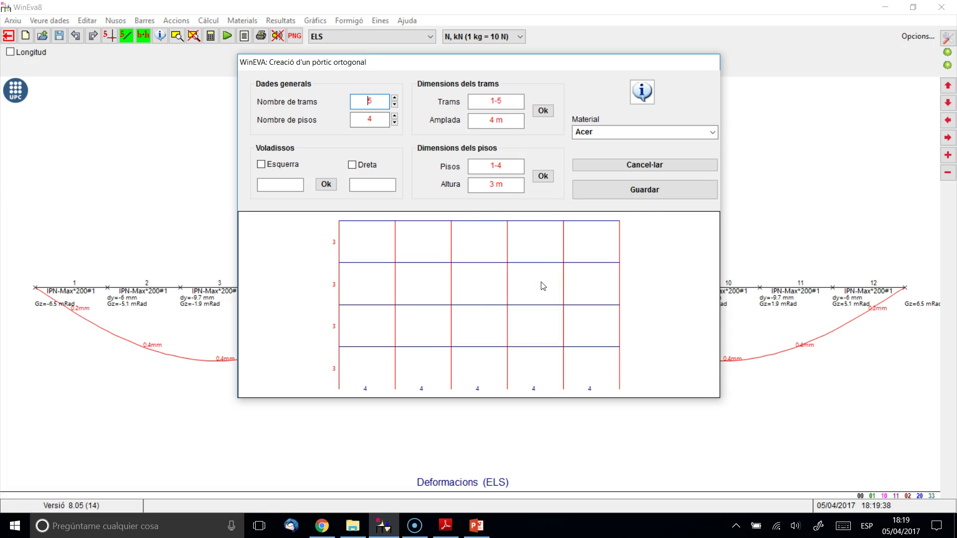
{"action": "left_click", "coordinate": [646, 166]}
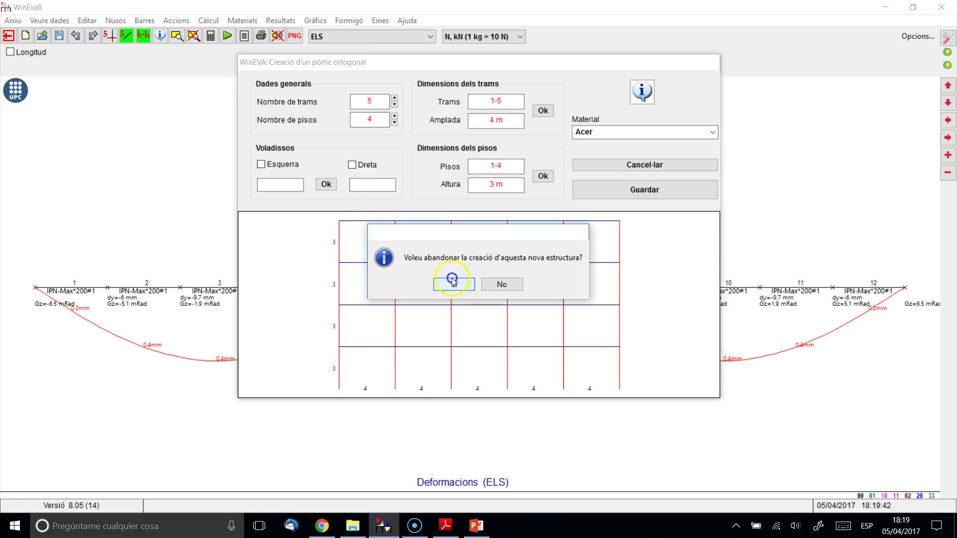
{"action": "left_click", "coordinate": [453, 283]}
Create a new interactive structure file named Classe_estructures_3 in the WinEva folder.
{"action": "left_click", "coordinate": [12, 20]}
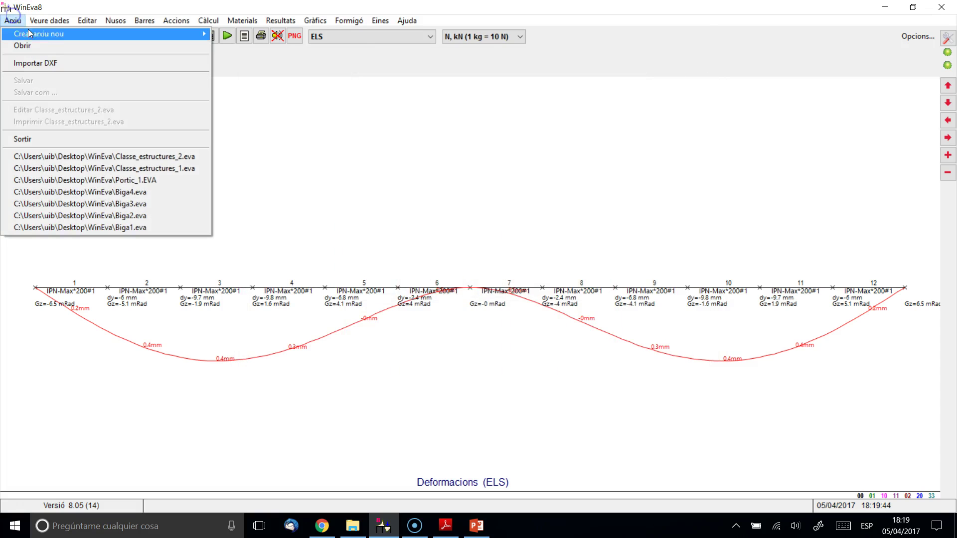
{"action": "mouse_move", "coordinate": [29, 34]}
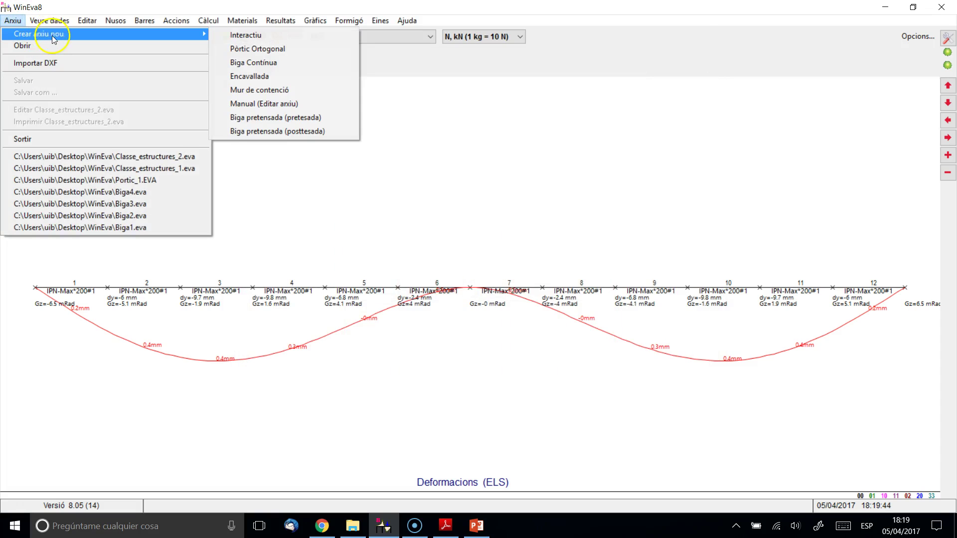
{"action": "left_click", "coordinate": [267, 37]}
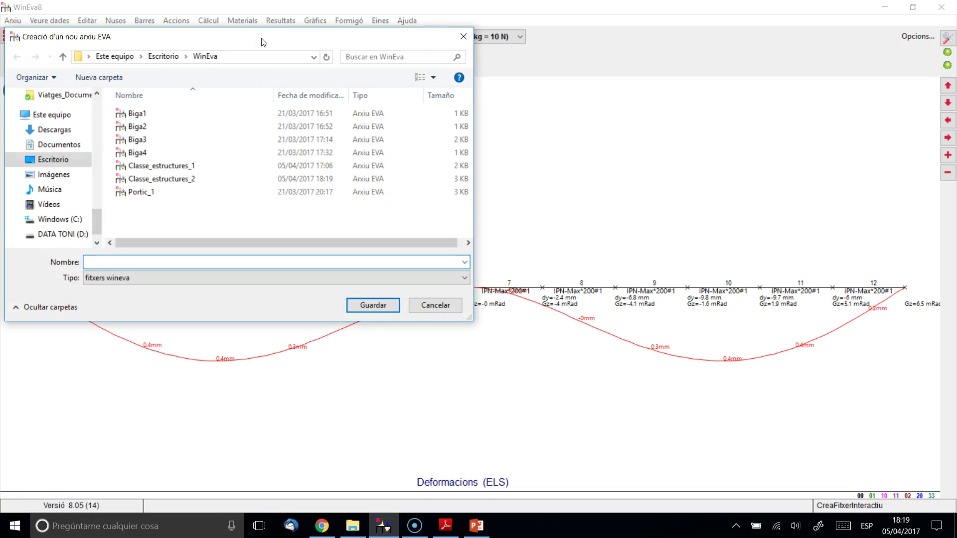
{"action": "left_click", "coordinate": [161, 178]}
{"action": "left_click", "coordinate": [153, 263]}
{"action": "double_click", "coordinate": [153, 263]}
{"action": "key", "text": "BackSpace"}
{"action": "key", "text": "ctrl+z"}
{"action": "key", "text": "BackSpace"}
{"action": "type", "text": "3"}
{"action": "left_click", "coordinate": [372, 304]}
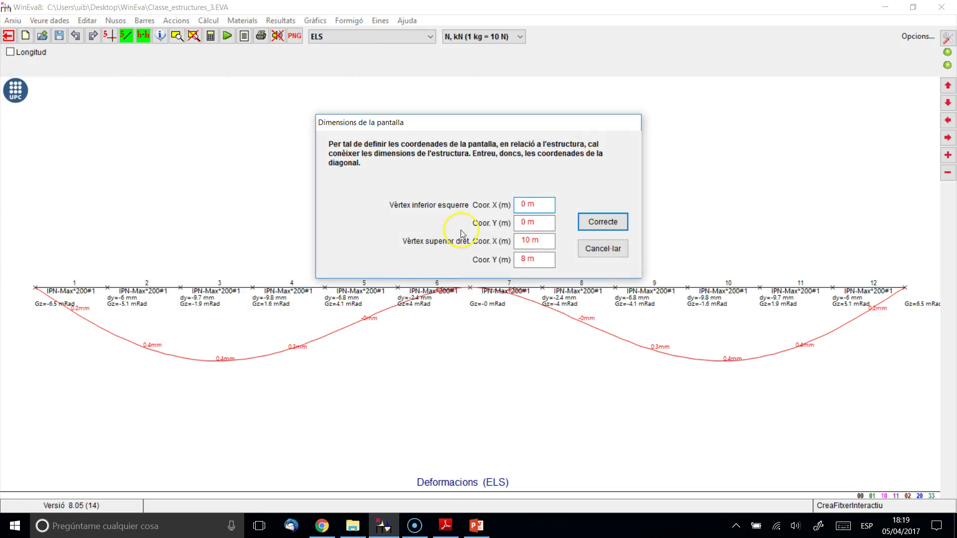
Define the screen dimensions with the lower-left vertex at 0, 0 m and the upper-right vertex at 10 m, 6 m.
{"action": "left_click", "coordinate": [539, 196]}
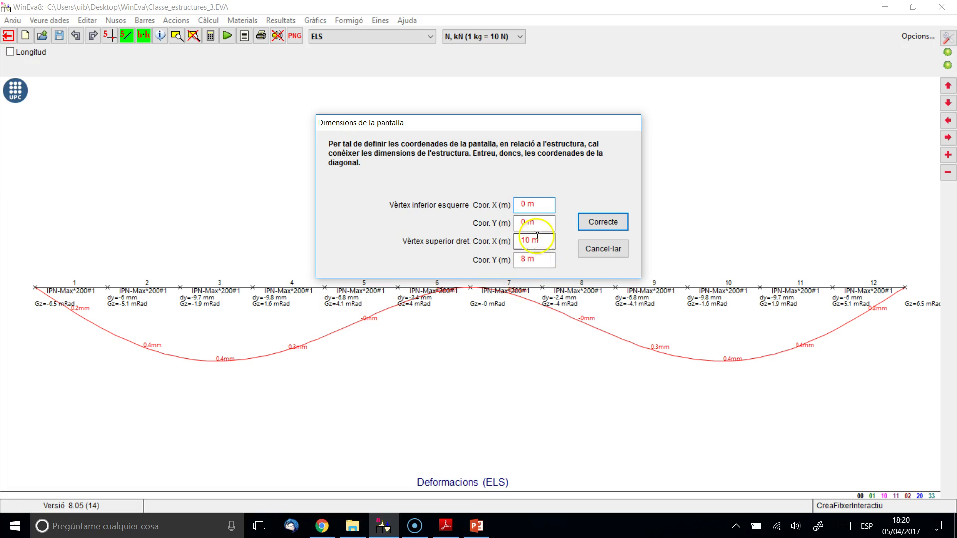
{"action": "left_click_drag", "start_coordinate": [552, 241], "coordinate": [518, 240]}
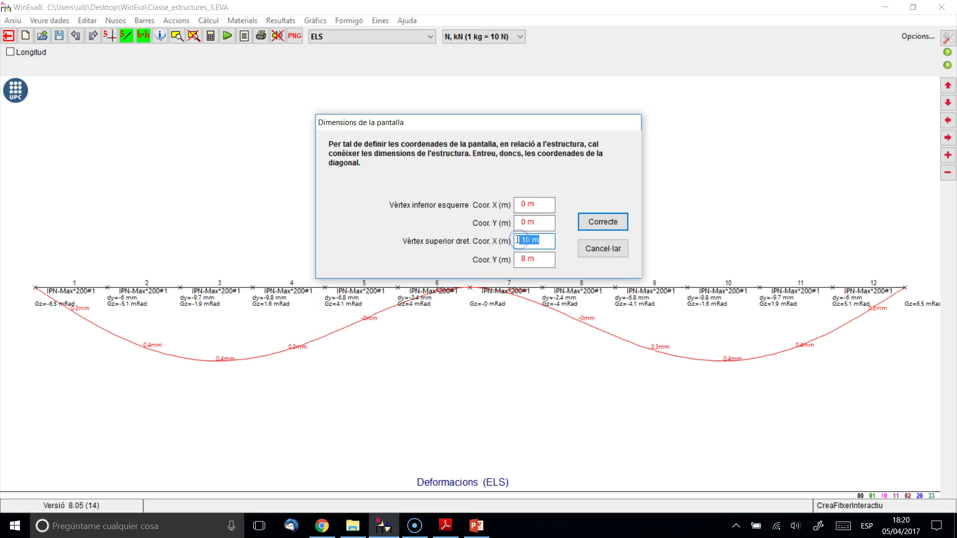
{"action": "key", "text": "Tab"}
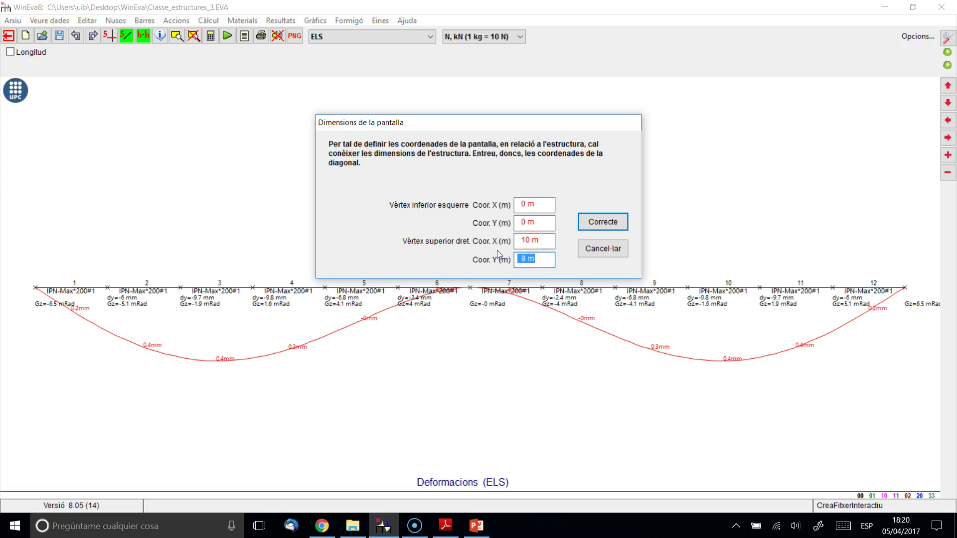
{"action": "type", "text": "6"}
{"action": "left_click", "coordinate": [612, 223]}
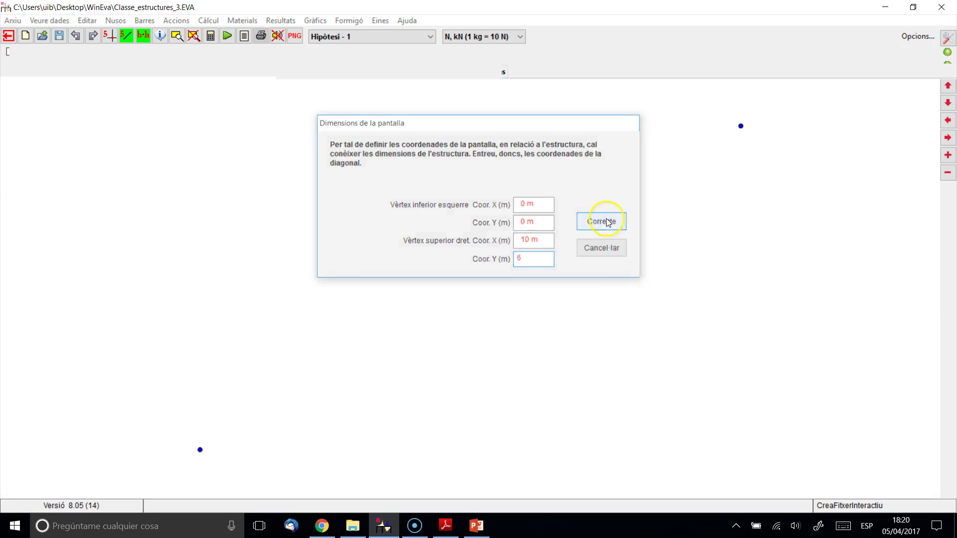
Title the structure Nau industrial and accept Acer as its material.
{"action": "left_click", "coordinate": [576, 315]}
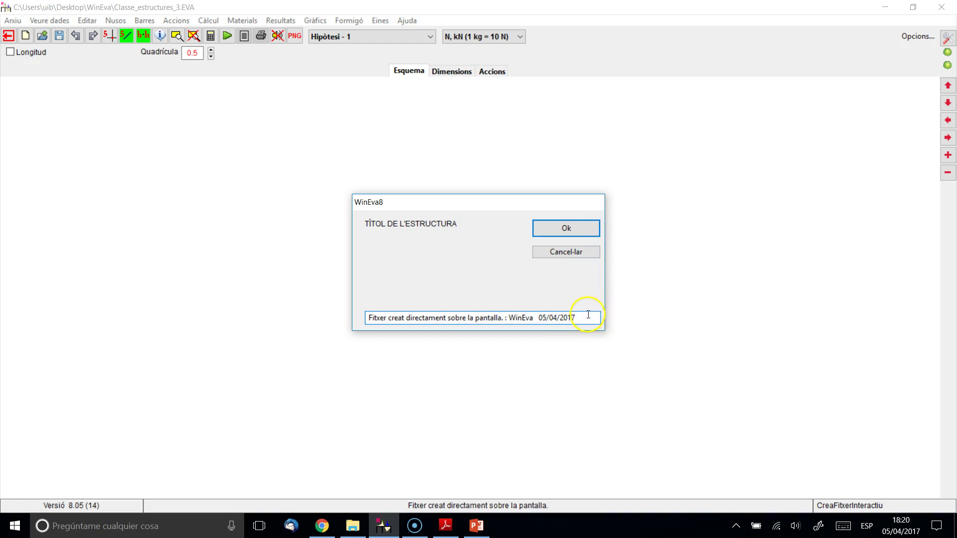
{"action": "left_click_drag", "start_coordinate": [576, 315], "coordinate": [279, 242]}
{"action": "type", "text": "Nau industrial"}
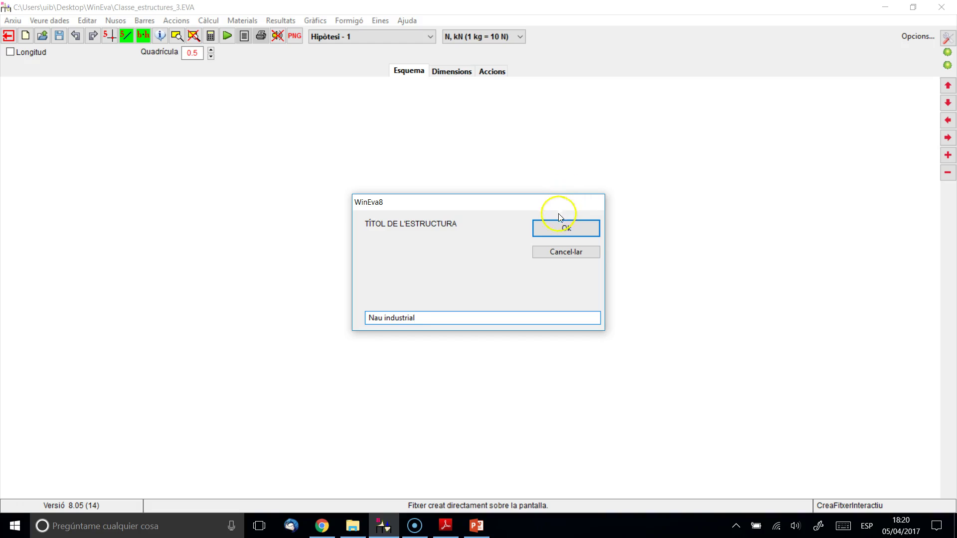
{"action": "key", "text": "Return"}
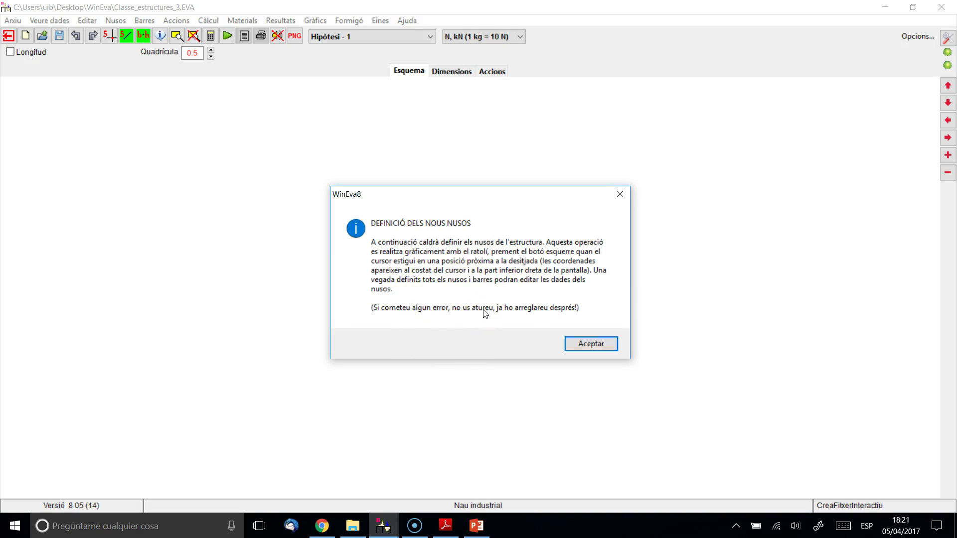
{"action": "left_click", "coordinate": [586, 344]}
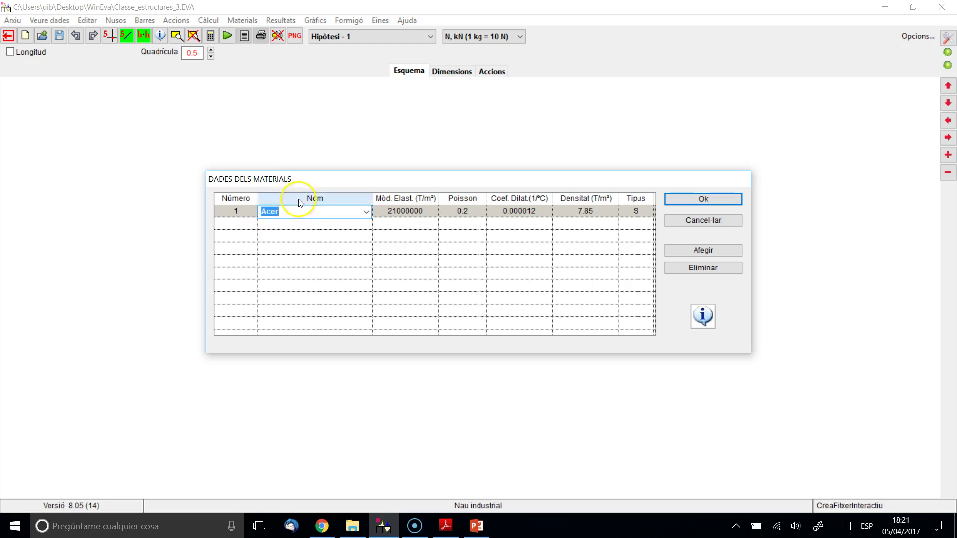
{"action": "left_click", "coordinate": [704, 199]}
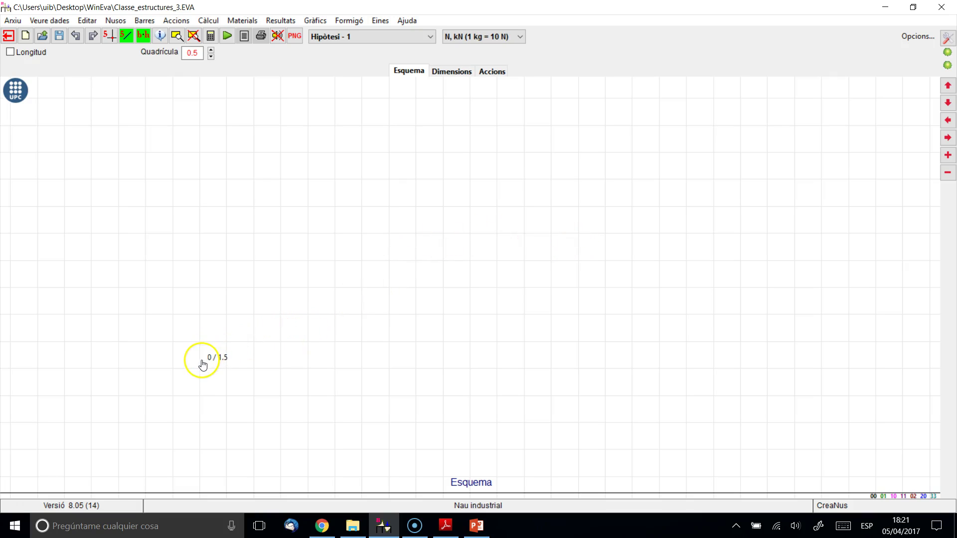
Place the four frame nodes at 0/0, 0/6, 10/6 and 10/0 on the 0.5 m grid.
{"action": "left_click", "coordinate": [200, 454]}
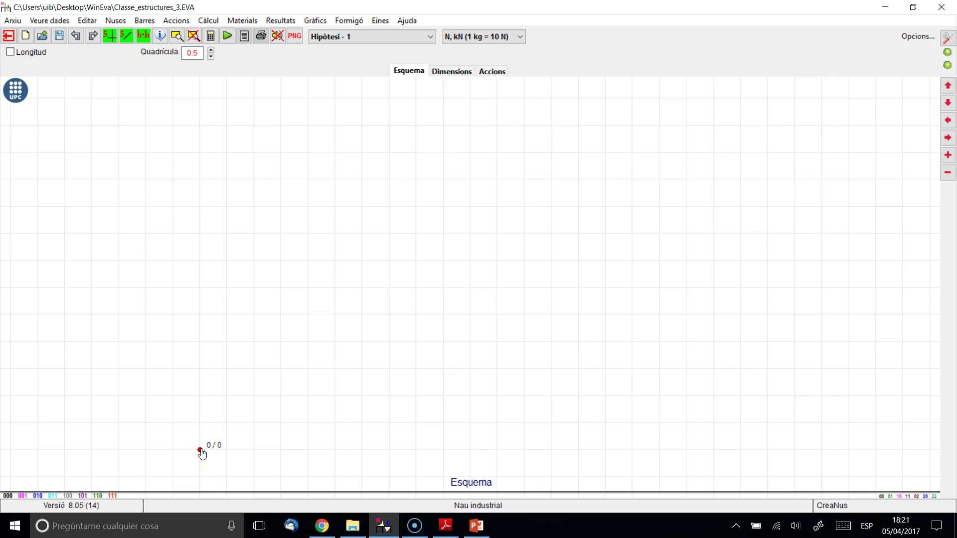
{"action": "left_click", "coordinate": [201, 430]}
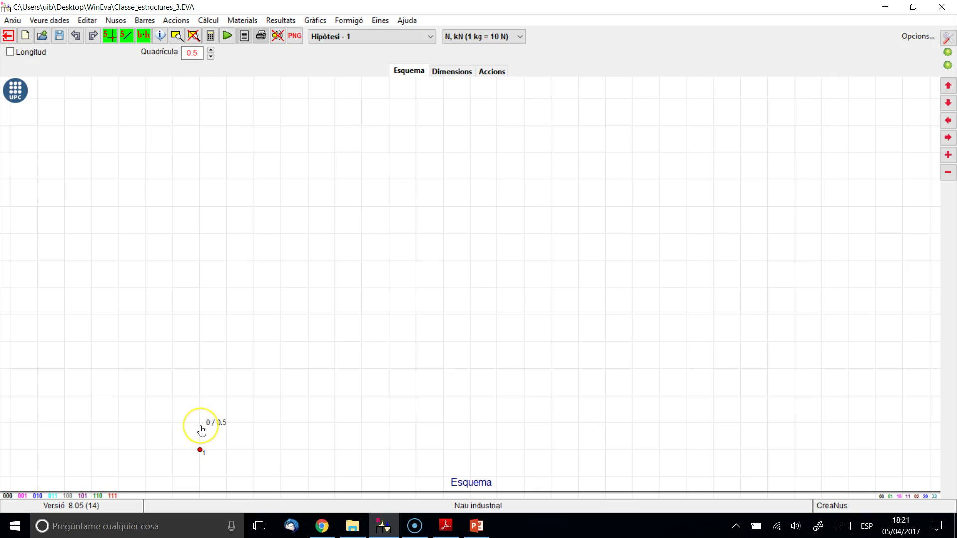
{"action": "left_click_drag", "start_coordinate": [201, 430], "coordinate": [200, 131]}
{"action": "left_click_drag", "start_coordinate": [114, 93], "coordinate": [191, 118]}
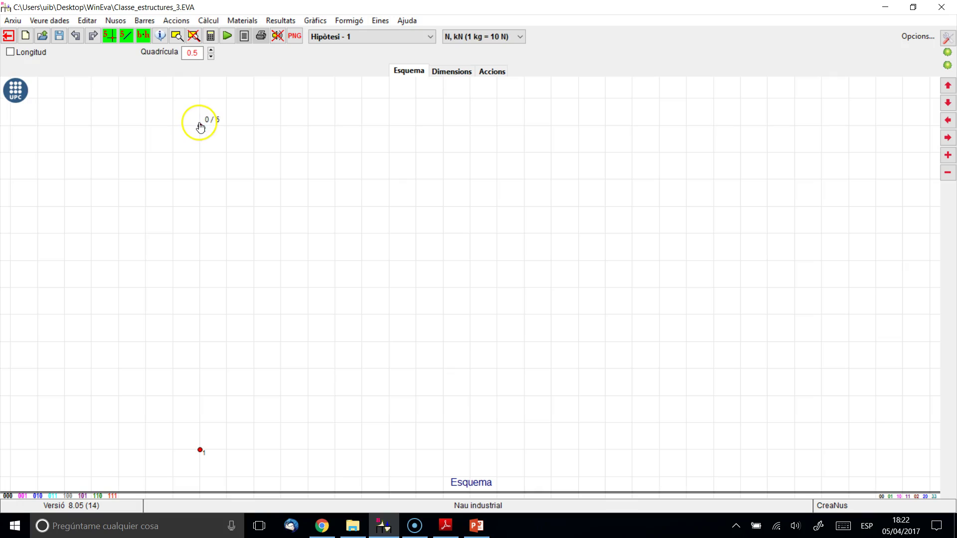
{"action": "left_click", "coordinate": [200, 126]}
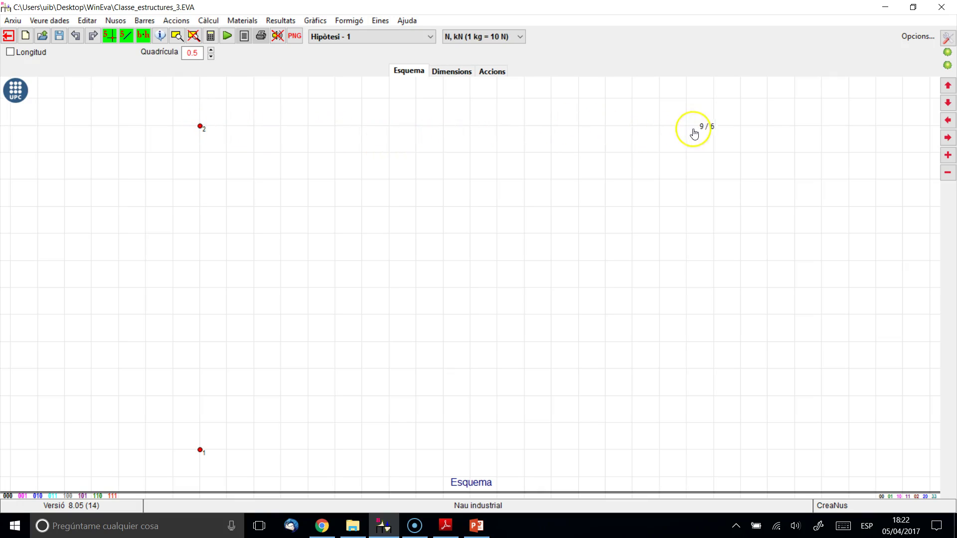
{"action": "left_click", "coordinate": [741, 127]}
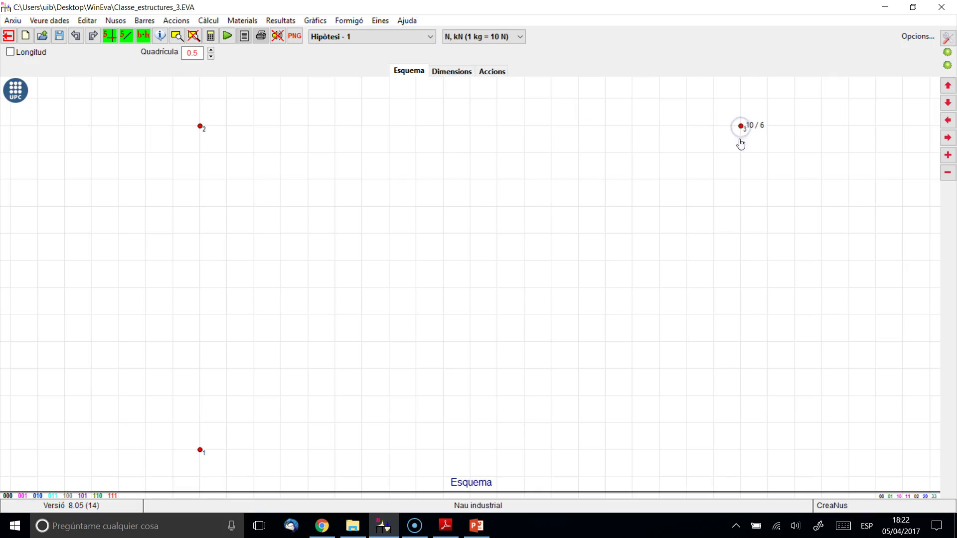
{"action": "left_click", "coordinate": [741, 450]}
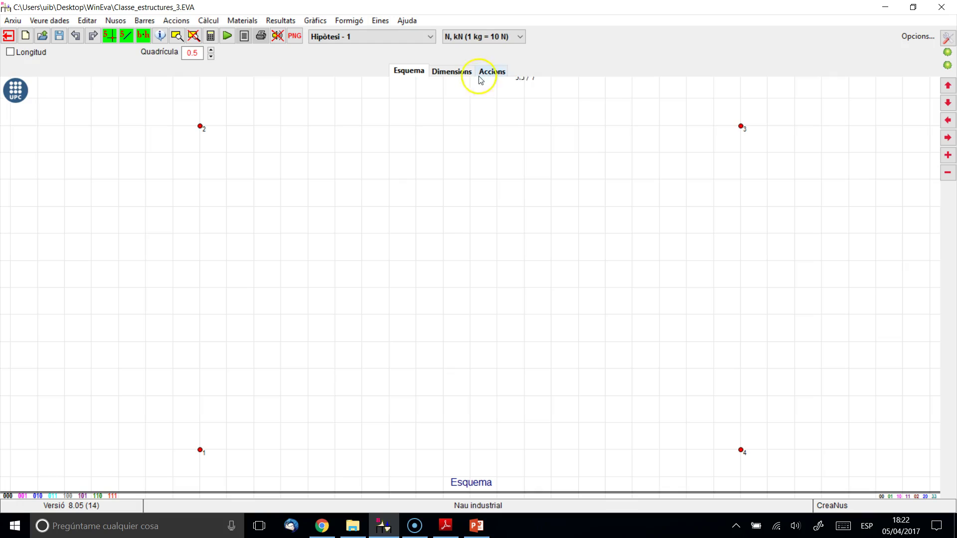
Add the ridge node at 5/7, midway between and above the two column tops, and finish creating nodes.
{"action": "left_click", "coordinate": [948, 173]}
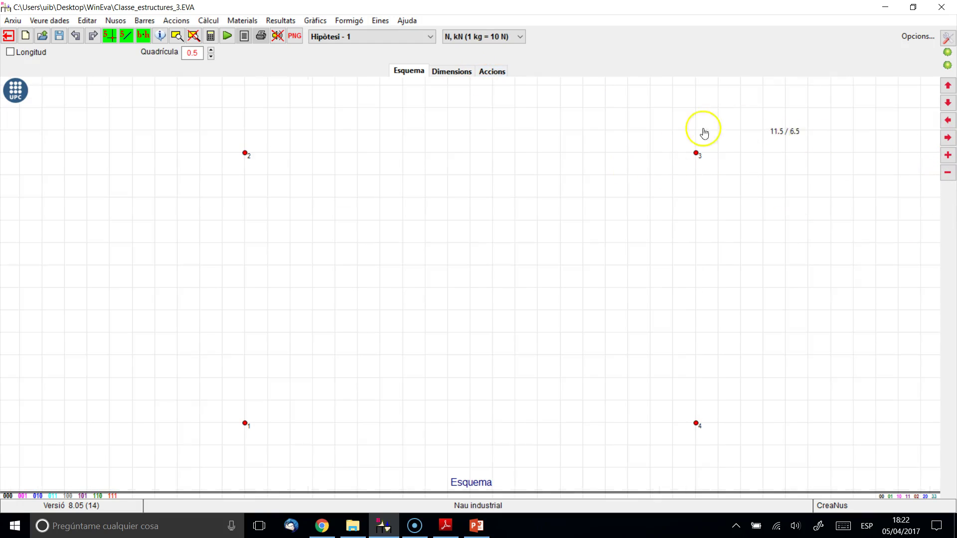
{"action": "left_click", "coordinate": [474, 112]}
{"action": "left_click_drag", "start_coordinate": [314, 421], "coordinate": [243, 428]}
{"action": "left_click_drag", "start_coordinate": [473, 115], "coordinate": [509, 95]}
{"action": "left_click", "coordinate": [529, 120]}
{"action": "right_click", "coordinate": [489, 166]}
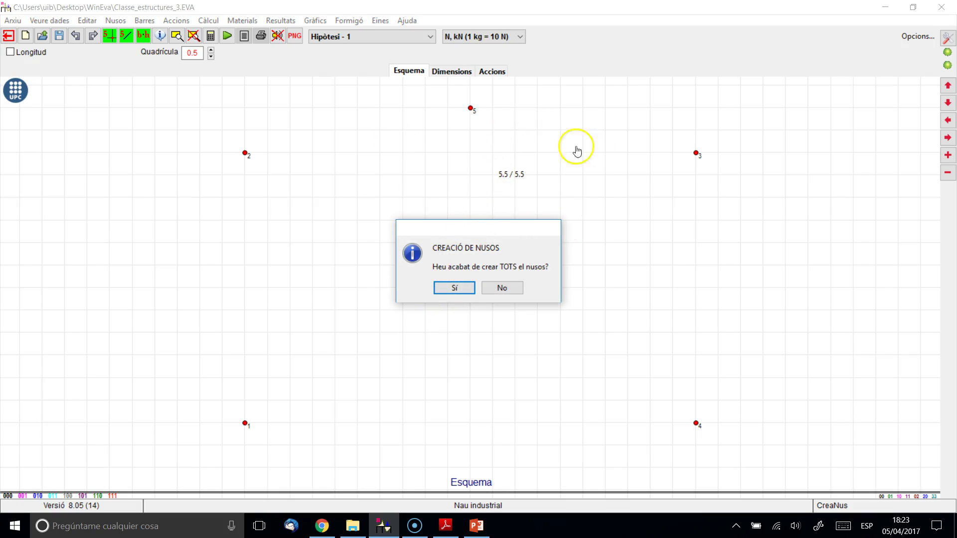
{"action": "left_click", "coordinate": [454, 289]}
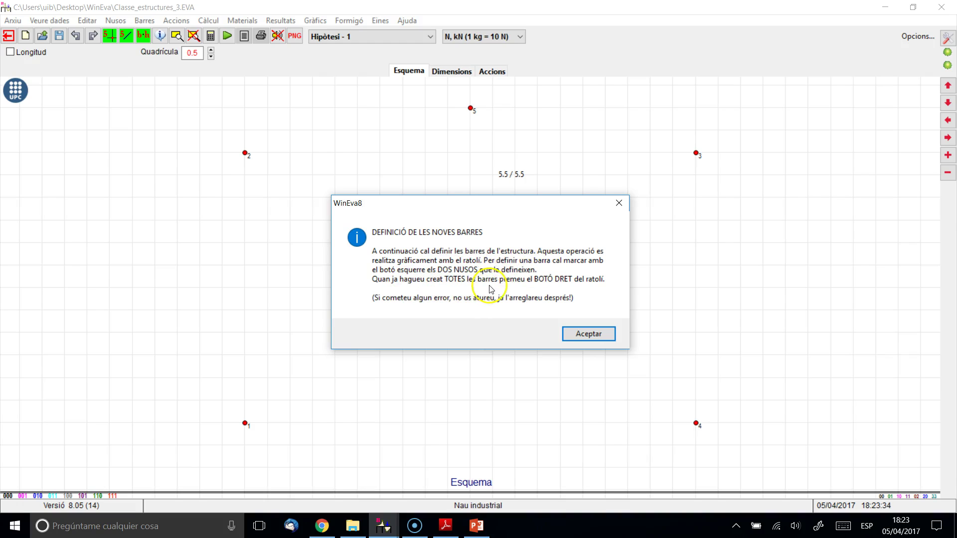
Connect the nodes with four bars forming two columns and two sloping roof beams, and finish creating bars.
{"action": "left_click", "coordinate": [589, 333]}
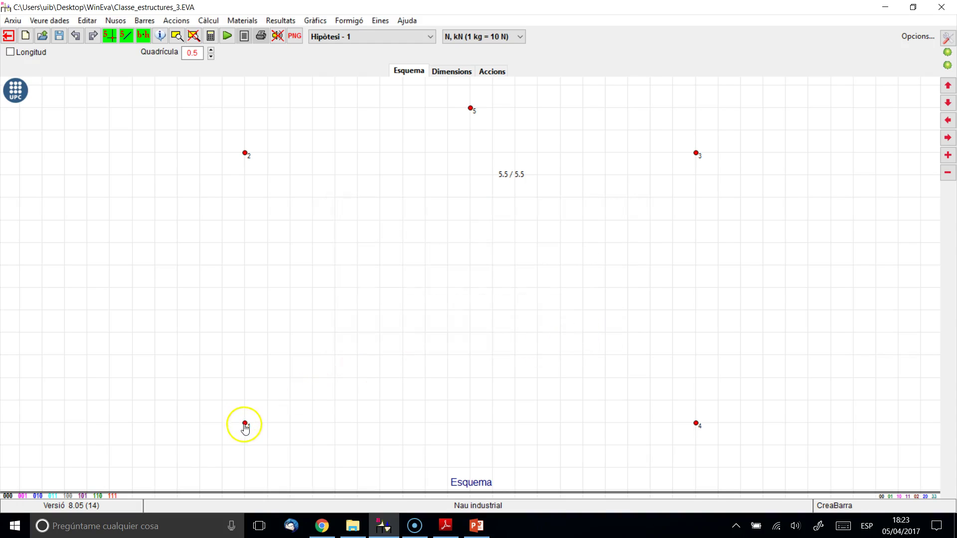
{"action": "mouse_move", "coordinate": [245, 423]}
{"action": "left_mouse_down"}
{"action": "mouse_move", "coordinate": [229, 188]}
{"action": "mouse_move", "coordinate": [245, 153]}
{"action": "mouse_move", "coordinate": [471, 107]}
{"action": "mouse_move", "coordinate": [648, 154]}
{"action": "mouse_move", "coordinate": [696, 154]}
{"action": "mouse_move", "coordinate": [698, 426]}
{"action": "left_mouse_up"}
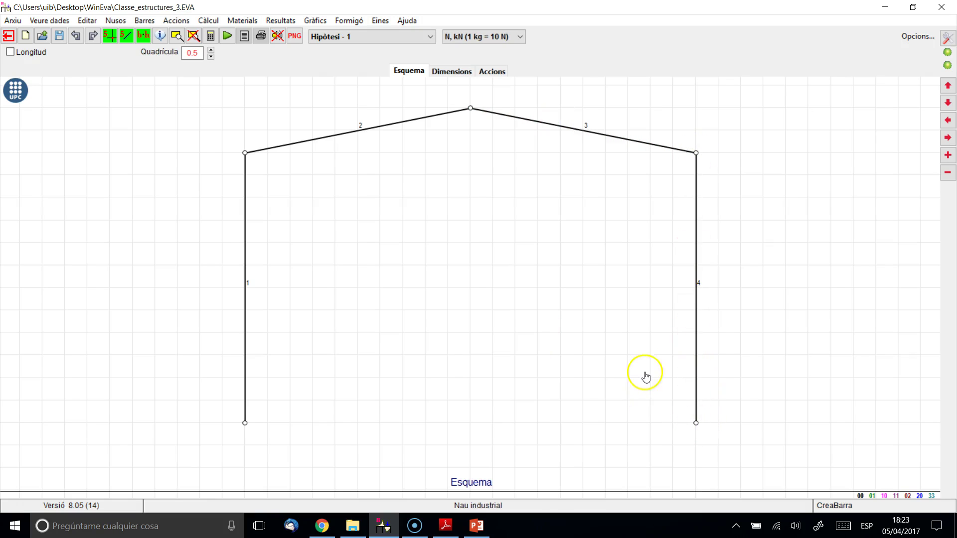
{"action": "right_click", "coordinate": [637, 315]}
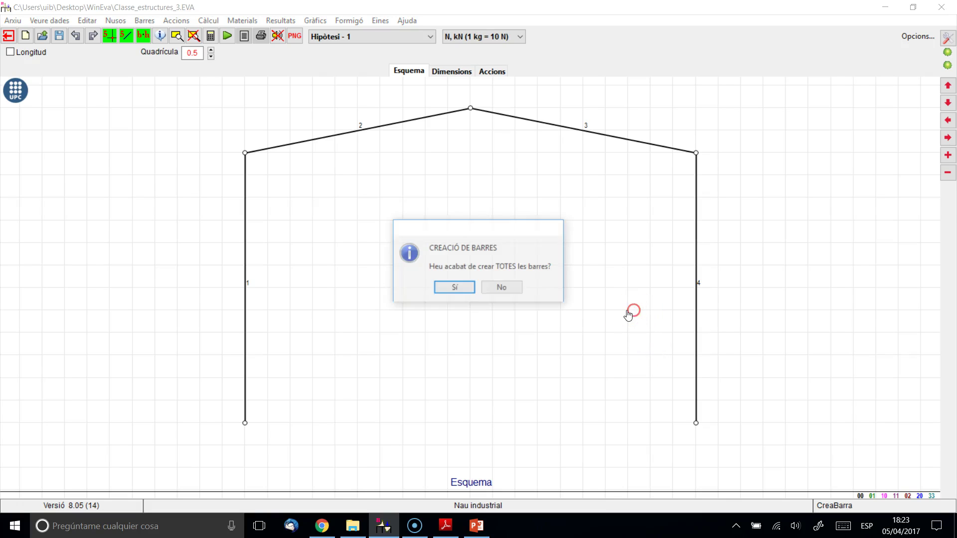
{"action": "left_click", "coordinate": [455, 289]}
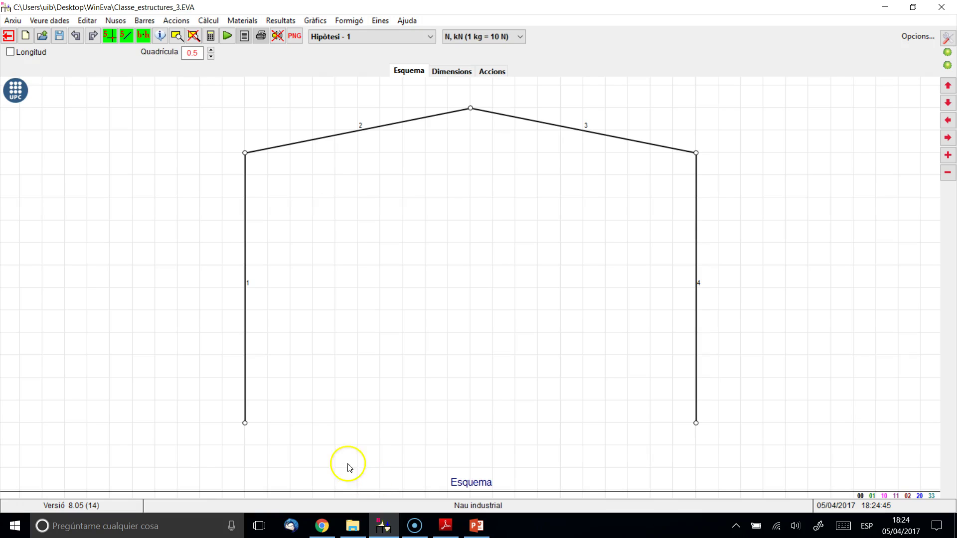
Set the base node of column 1 to support type 111 (Fix, encastat).
{"action": "left_click", "coordinate": [689, 424]}
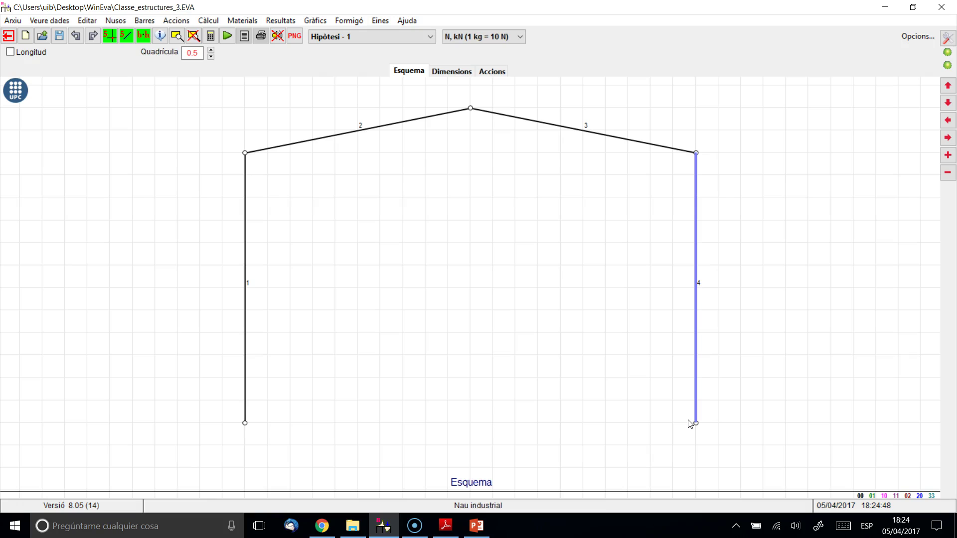
{"action": "left_click", "coordinate": [690, 424]}
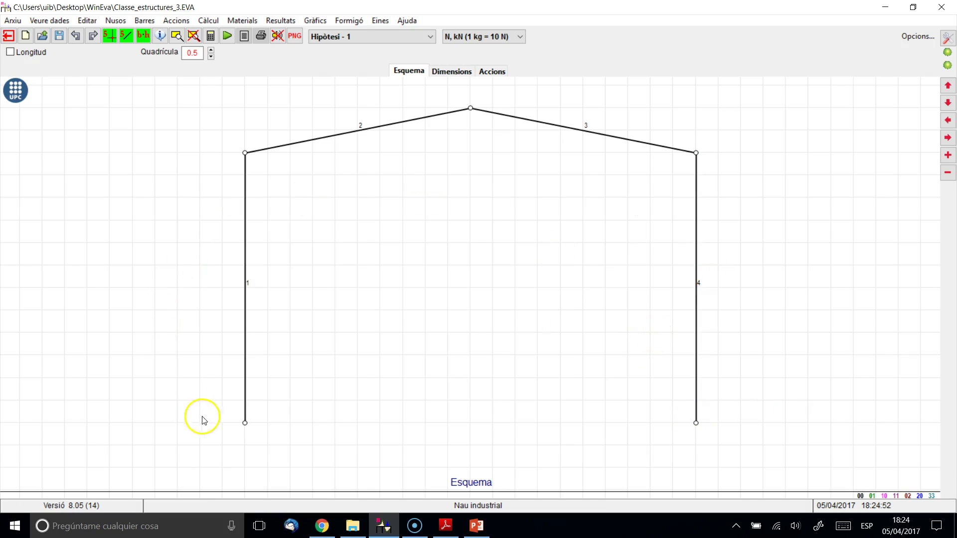
{"action": "right_click", "coordinate": [245, 423]}
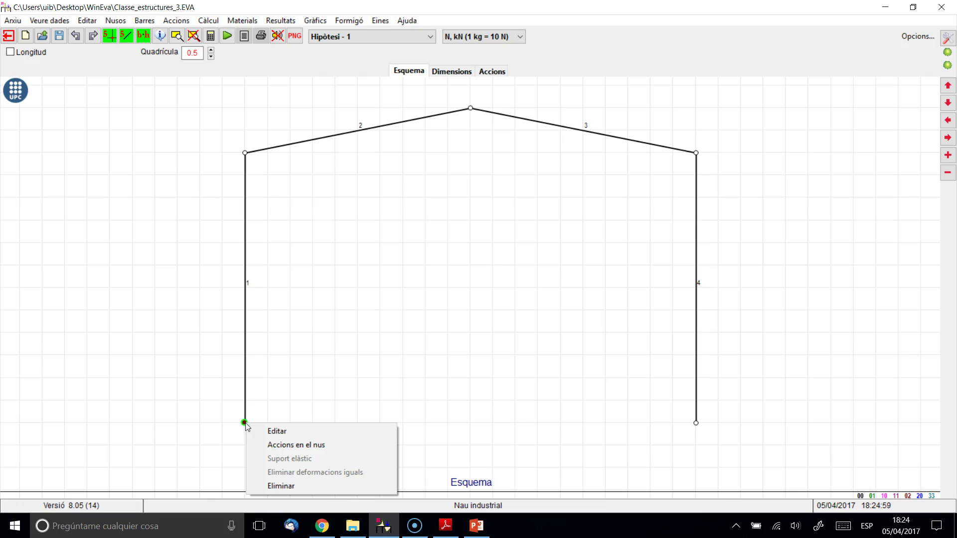
{"action": "left_click", "coordinate": [263, 431]}
{"action": "left_click", "coordinate": [394, 232]}
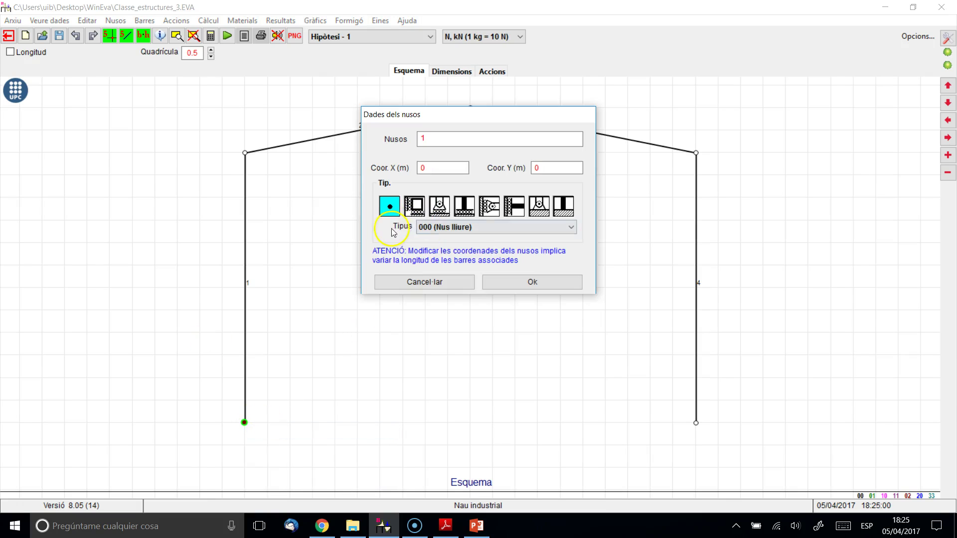
{"action": "left_click", "coordinate": [557, 210]}
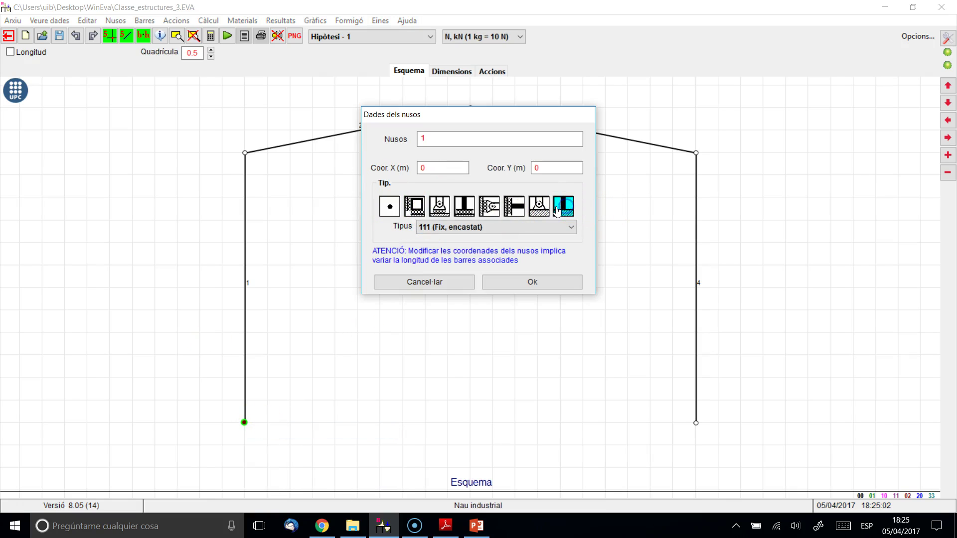
{"action": "left_click", "coordinate": [564, 207]}
{"action": "left_click", "coordinate": [534, 282]}
{"action": "left_click", "coordinate": [234, 450]}
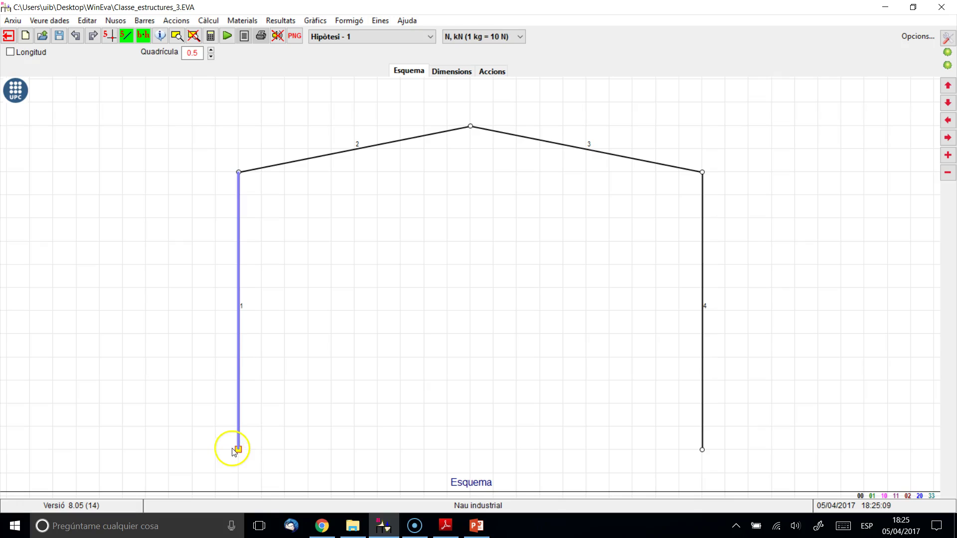
Set the base node of column 4 to support type 111 (Fix, encastat).
{"action": "right_click", "coordinate": [702, 451]}
{"action": "left_click", "coordinate": [735, 388]}
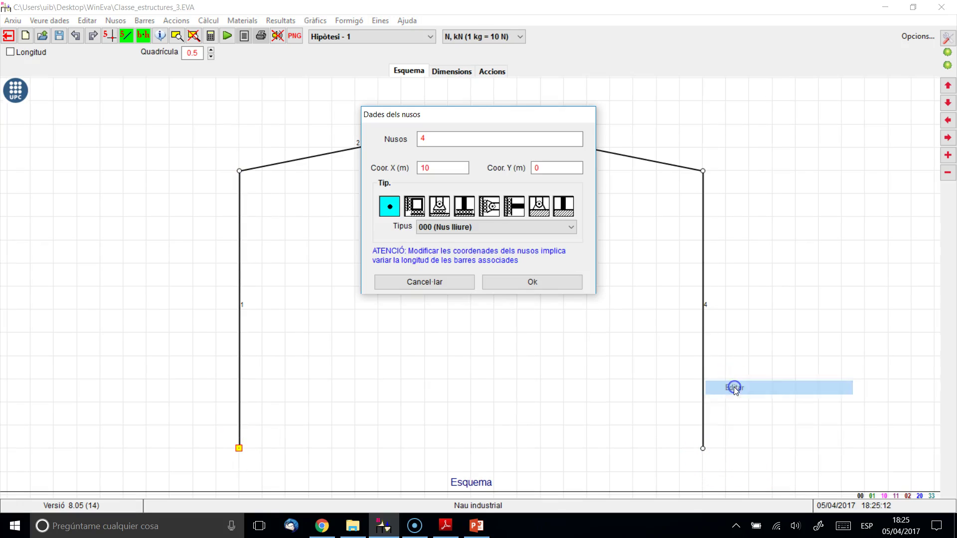
{"action": "left_click", "coordinate": [563, 208]}
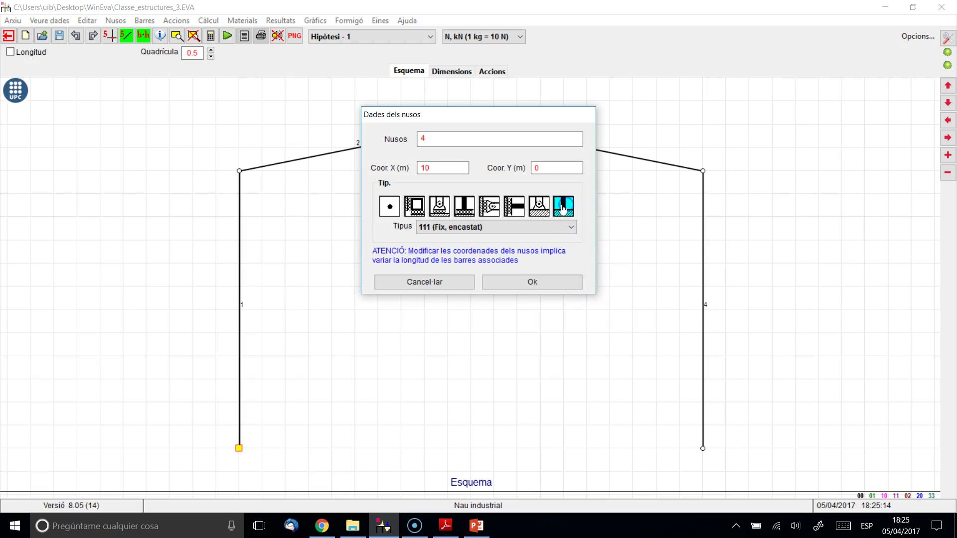
{"action": "left_click", "coordinate": [534, 280]}
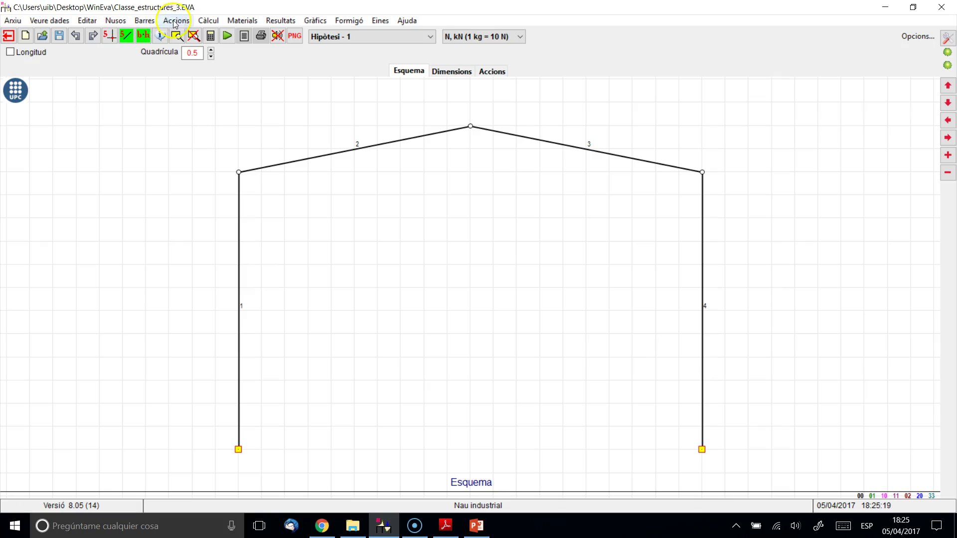
Edit base nodes 1 and 4 together and assign both support type 111 (Fix, encastat).
{"action": "left_click", "coordinate": [87, 20]}
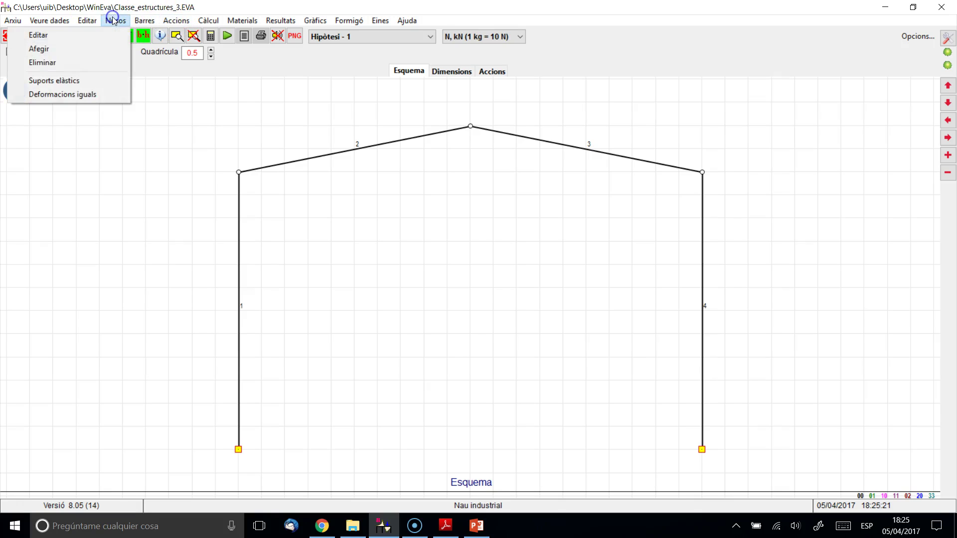
{"action": "left_click", "coordinate": [102, 35]}
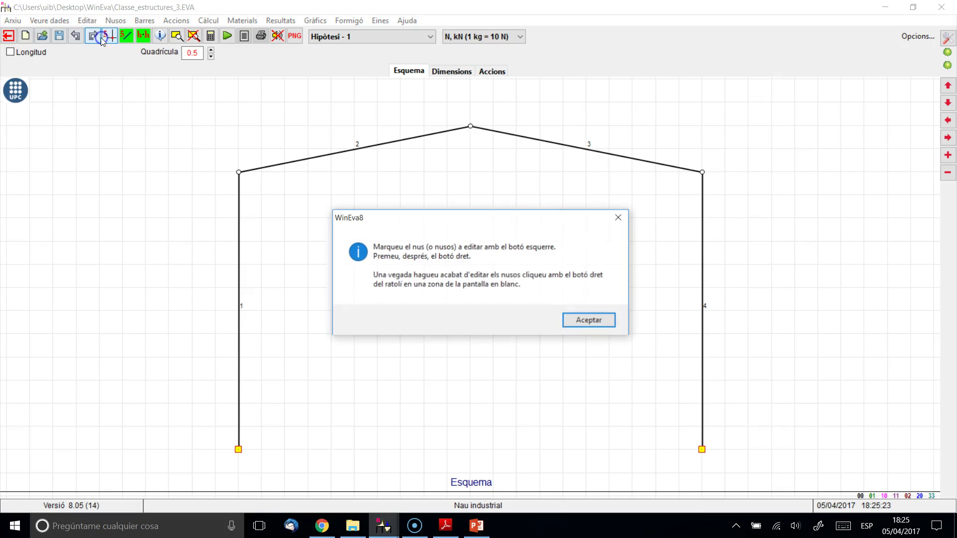
{"action": "left_click", "coordinate": [583, 320]}
{"action": "left_click_drag", "start_coordinate": [169, 397], "coordinate": [784, 470]}
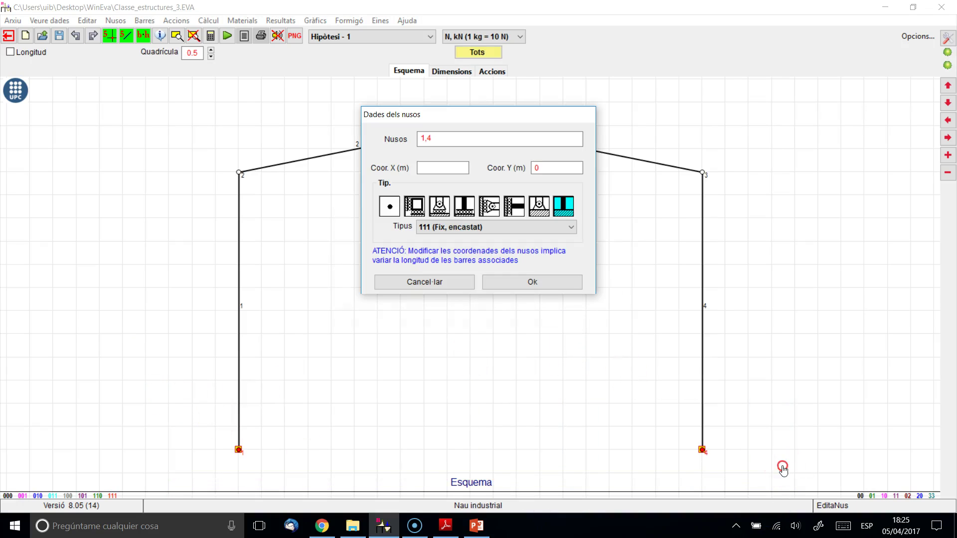
{"action": "left_click", "coordinate": [542, 205]}
{"action": "left_click", "coordinate": [636, 205]}
{"action": "left_click", "coordinate": [537, 207]}
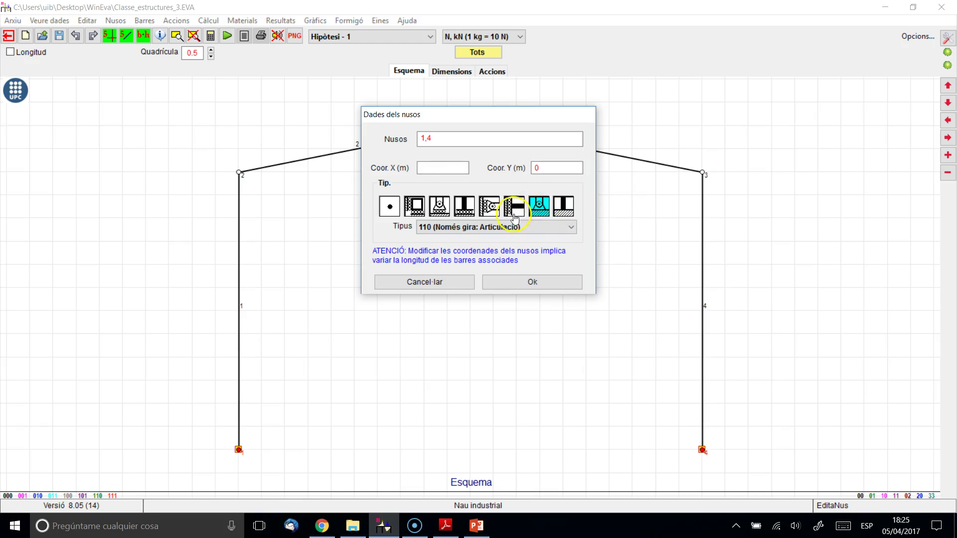
{"action": "left_click", "coordinate": [533, 212]}
{"action": "left_click", "coordinate": [564, 206]}
{"action": "left_click", "coordinate": [543, 283]}
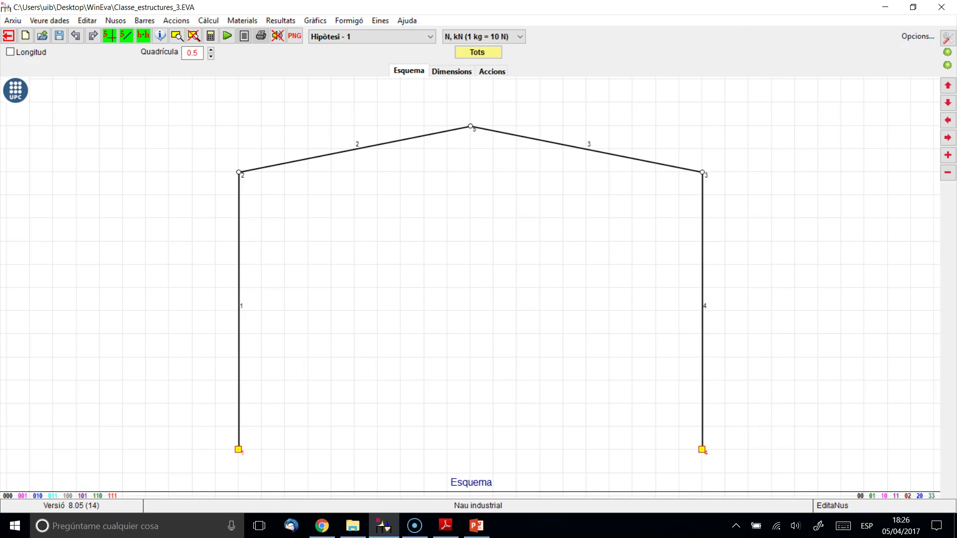
{"action": "left_click", "coordinate": [145, 21]}
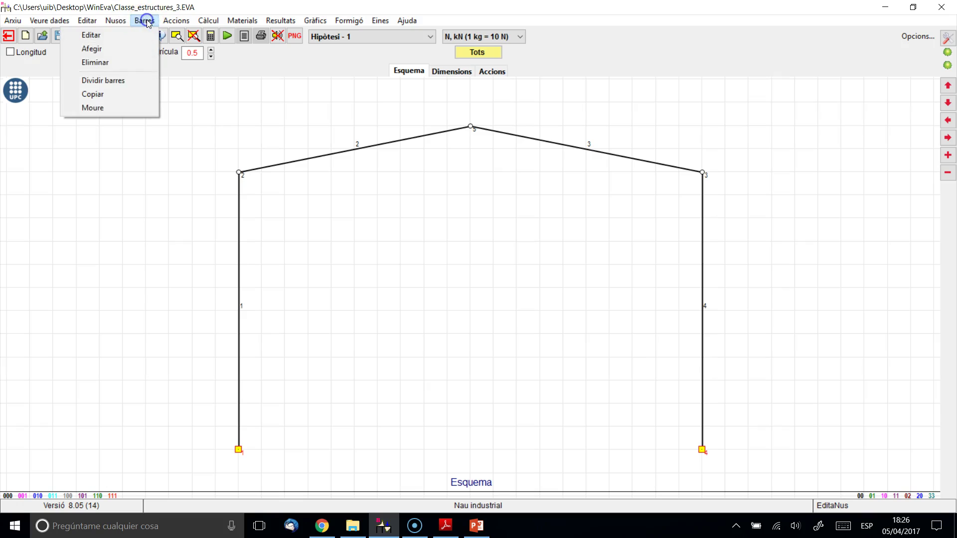
{"action": "left_click", "coordinate": [100, 35]}
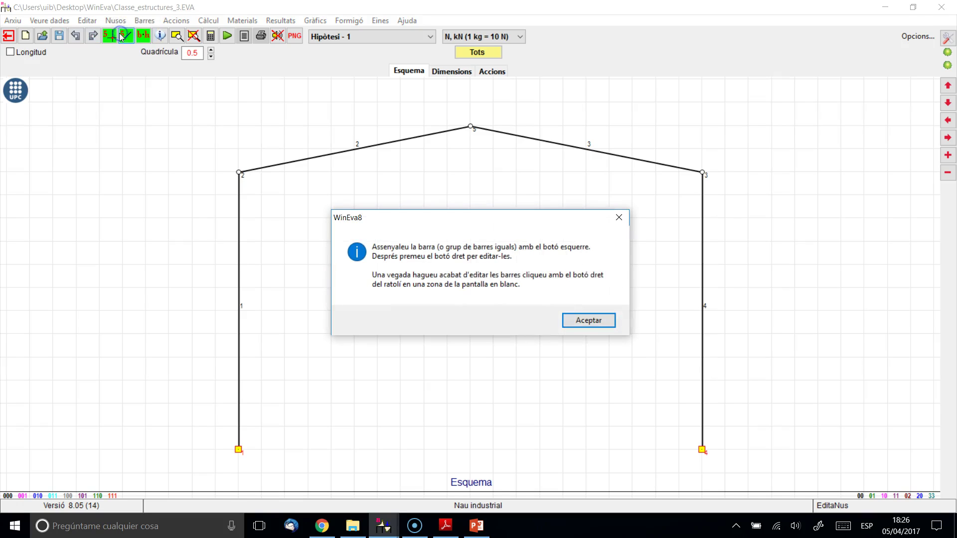
{"action": "left_click", "coordinate": [599, 319]}
{"action": "left_click", "coordinate": [242, 308]}
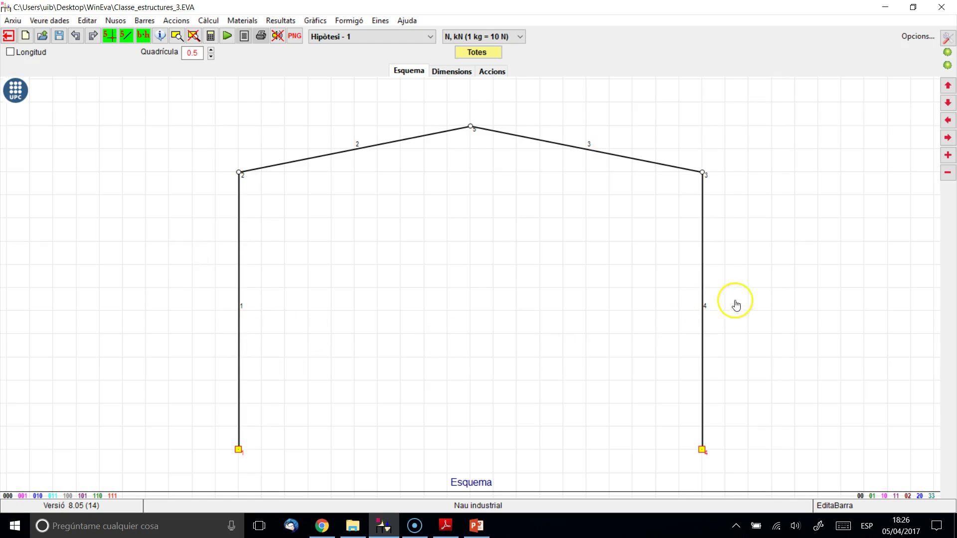
{"action": "left_click_drag", "start_coordinate": [140, 151], "coordinate": [826, 480]}
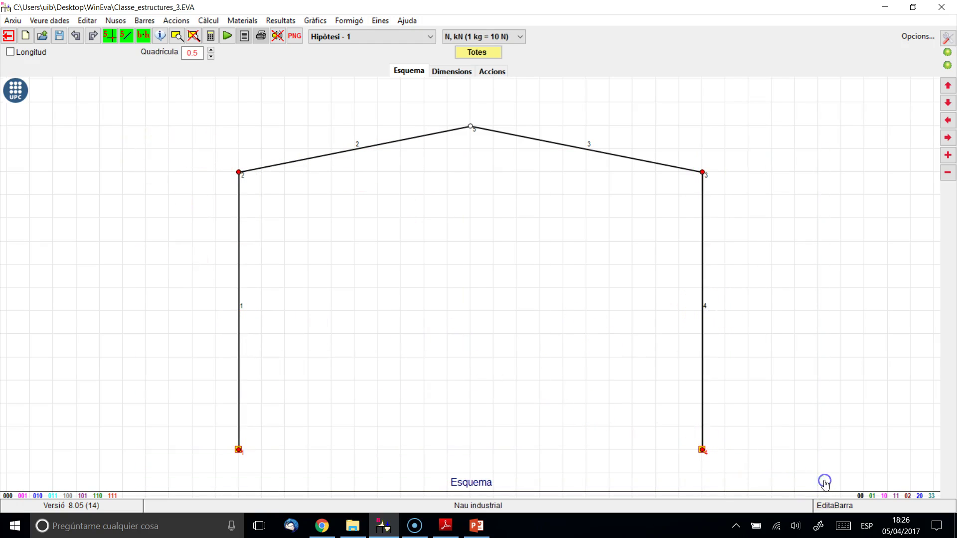
{"action": "left_click", "coordinate": [558, 246]}
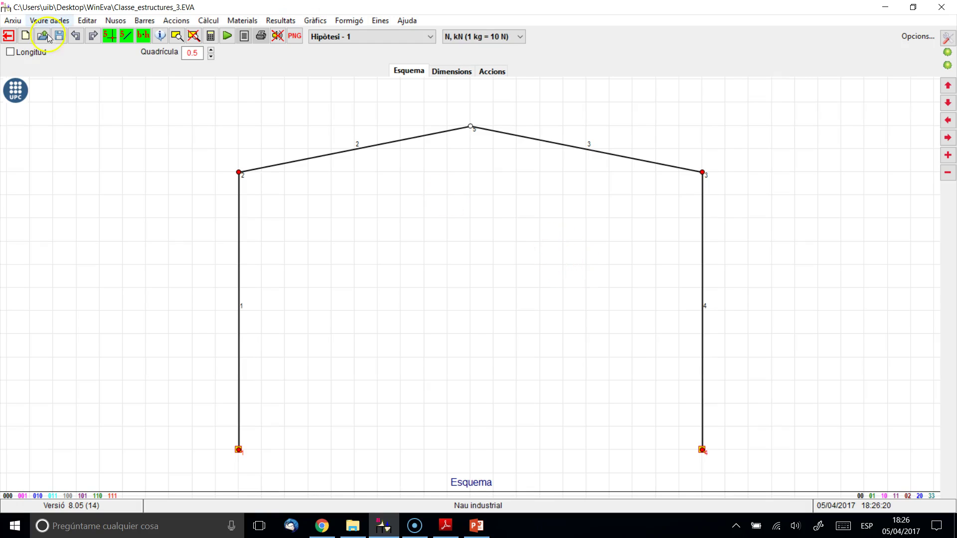
{"action": "left_click", "coordinate": [144, 21]}
{"action": "left_click", "coordinate": [91, 35]}
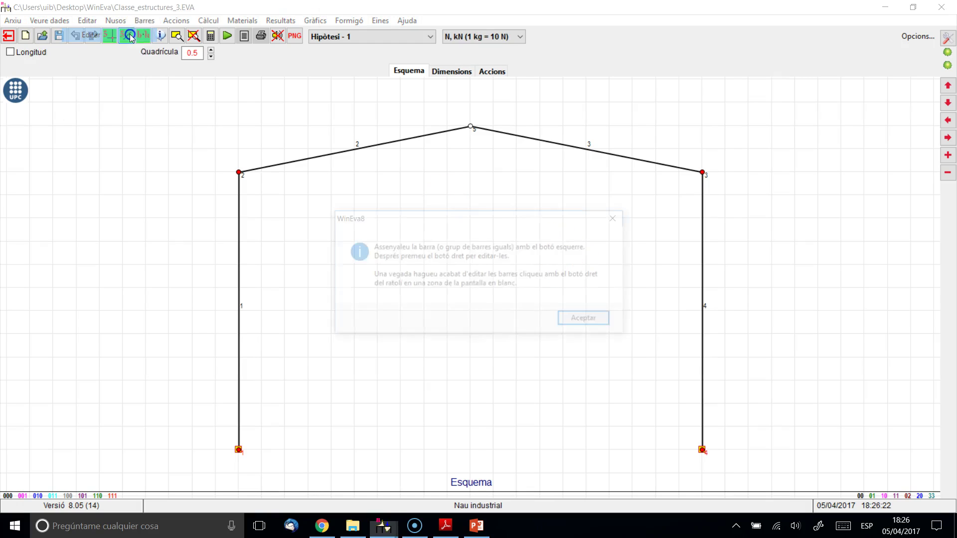
{"action": "left_click", "coordinate": [583, 318]}
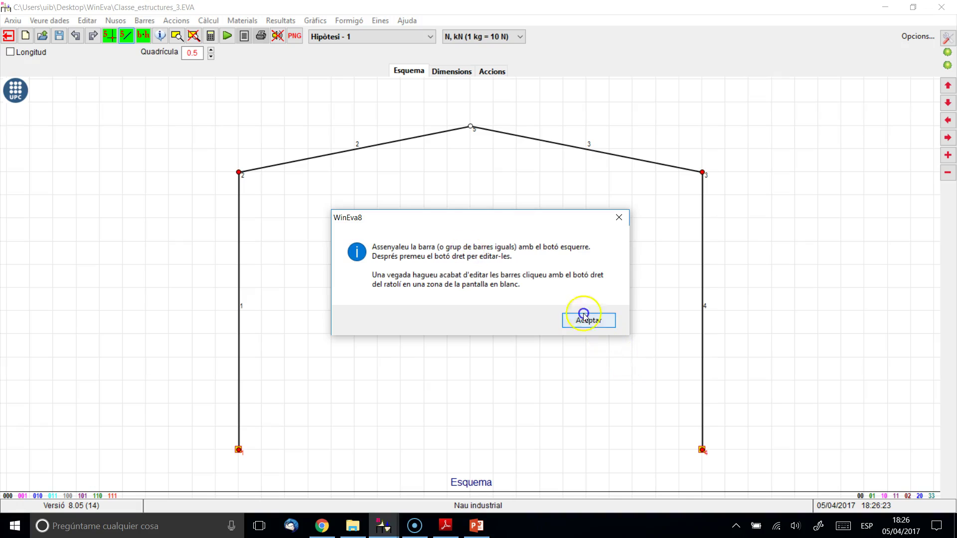
{"action": "left_click", "coordinate": [239, 268]}
{"action": "left_click", "coordinate": [702, 333]}
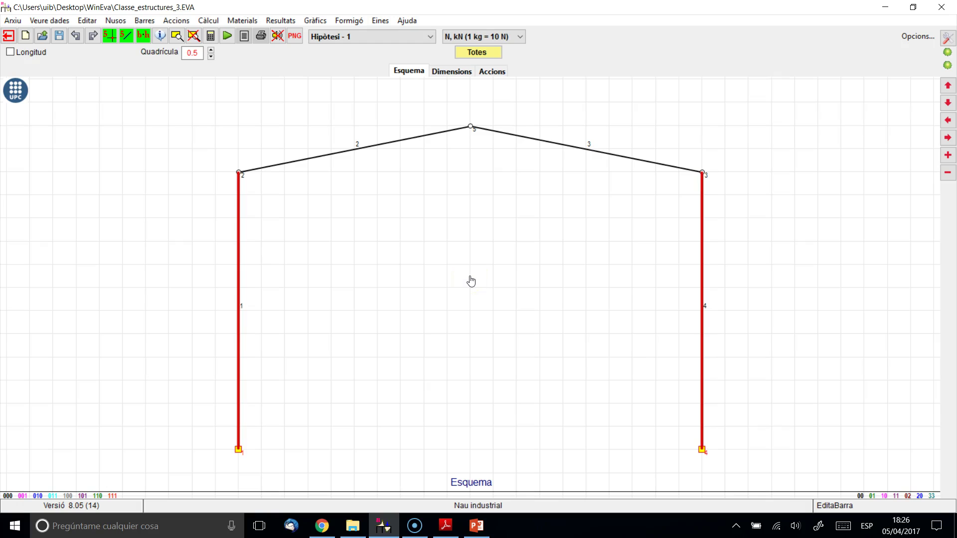
Select column bars 1 and 4 together and open their bar data for editing.
{"action": "left_click", "coordinate": [144, 20]}
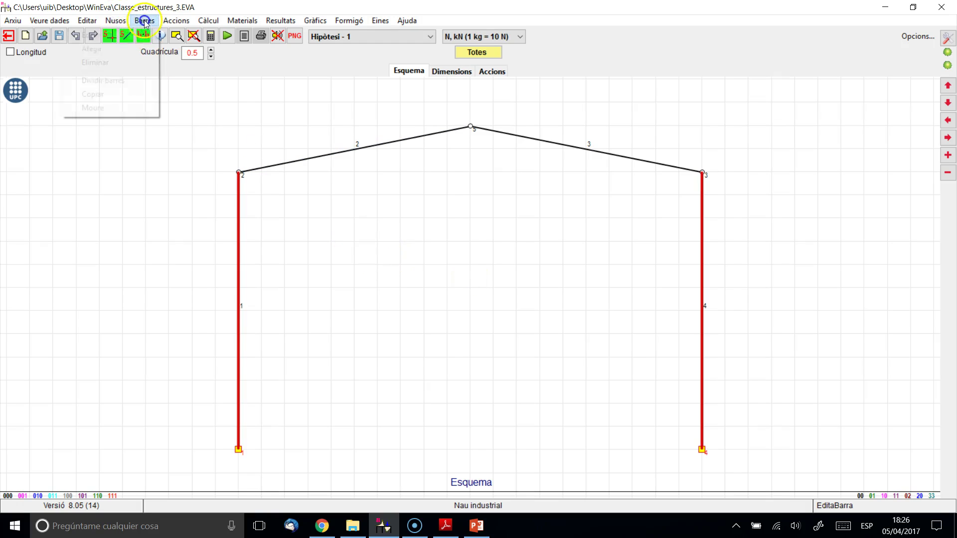
{"action": "left_click", "coordinate": [122, 41]}
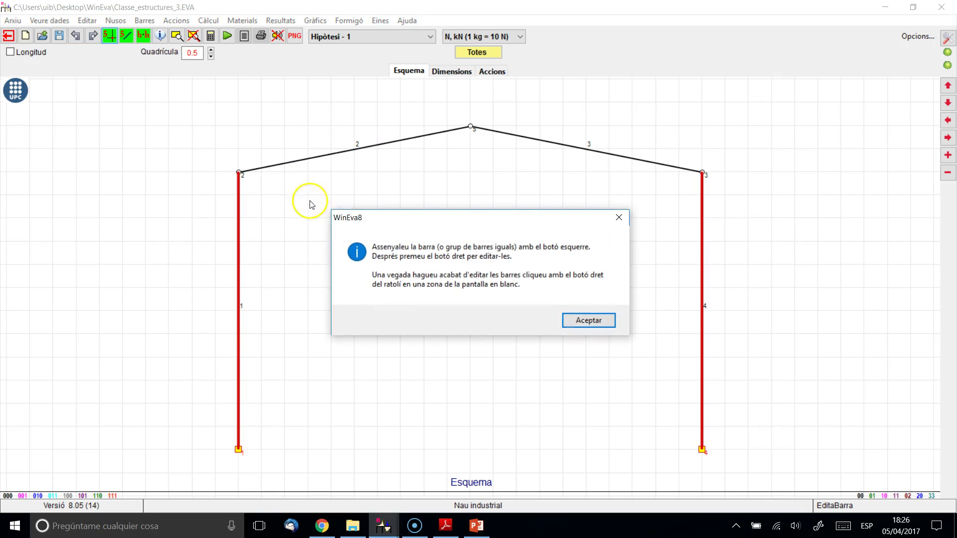
{"action": "left_click", "coordinate": [561, 319]}
{"action": "left_click", "coordinate": [240, 316]}
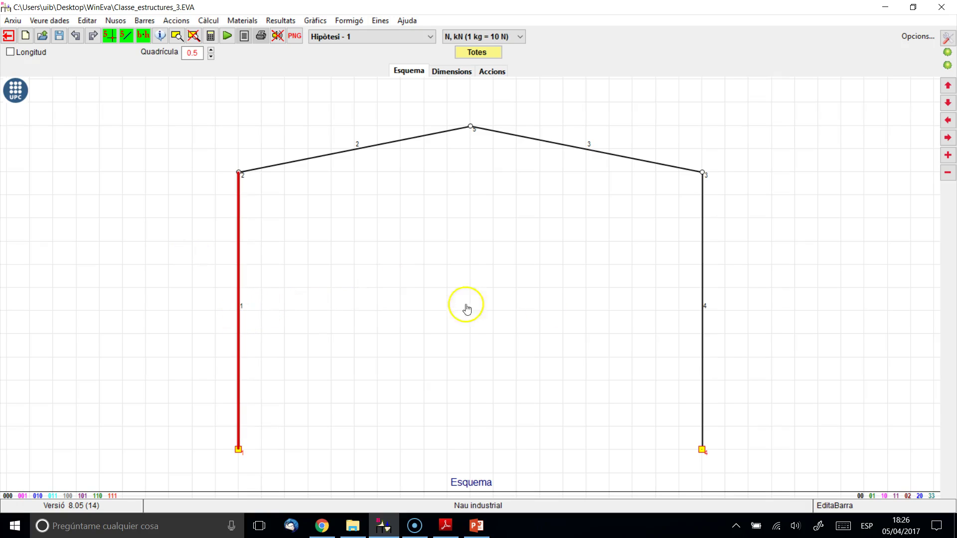
{"action": "left_click", "coordinate": [702, 309]}
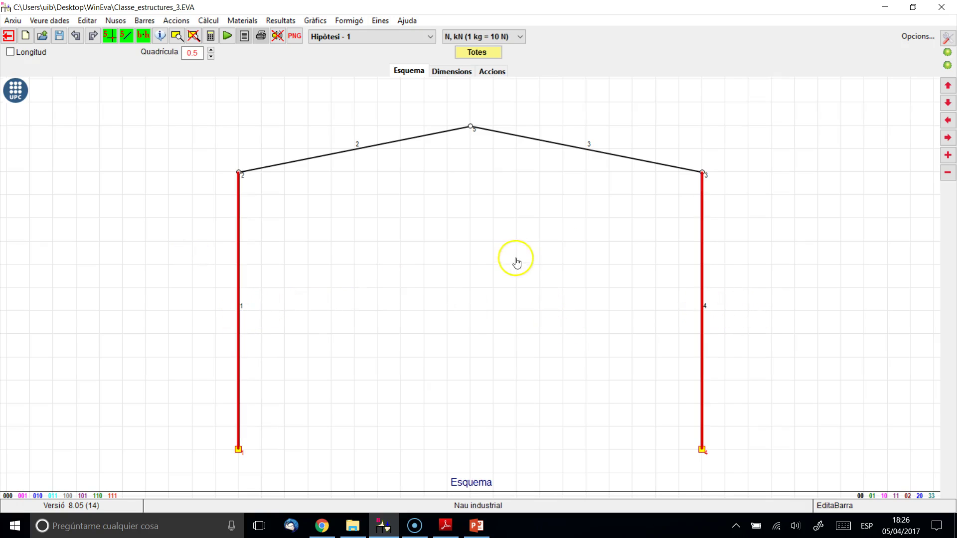
{"action": "right_click", "coordinate": [522, 259]}
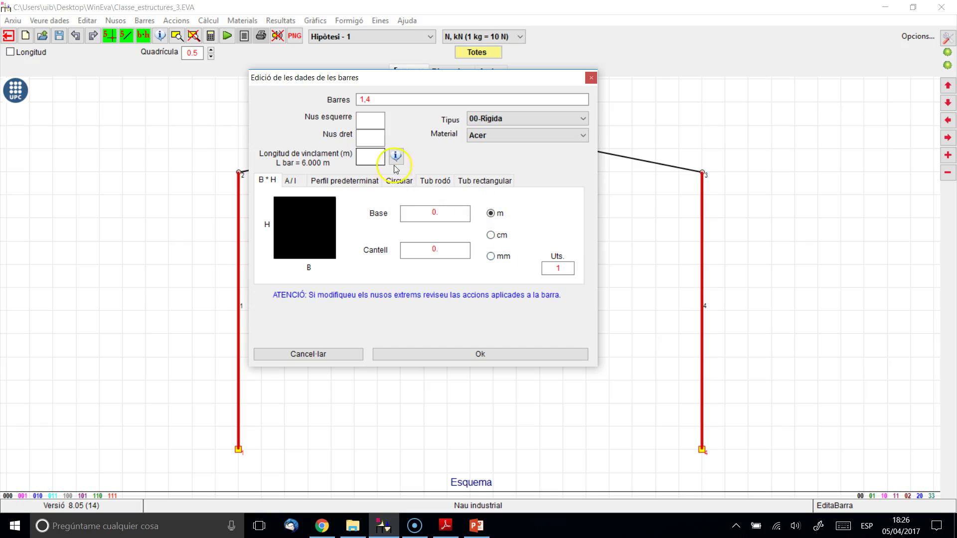
Assign the predefined profile HEB-Max size 180 to column bars 1 and 4.
{"action": "left_click", "coordinate": [356, 184]}
{"action": "left_click", "coordinate": [433, 186]}
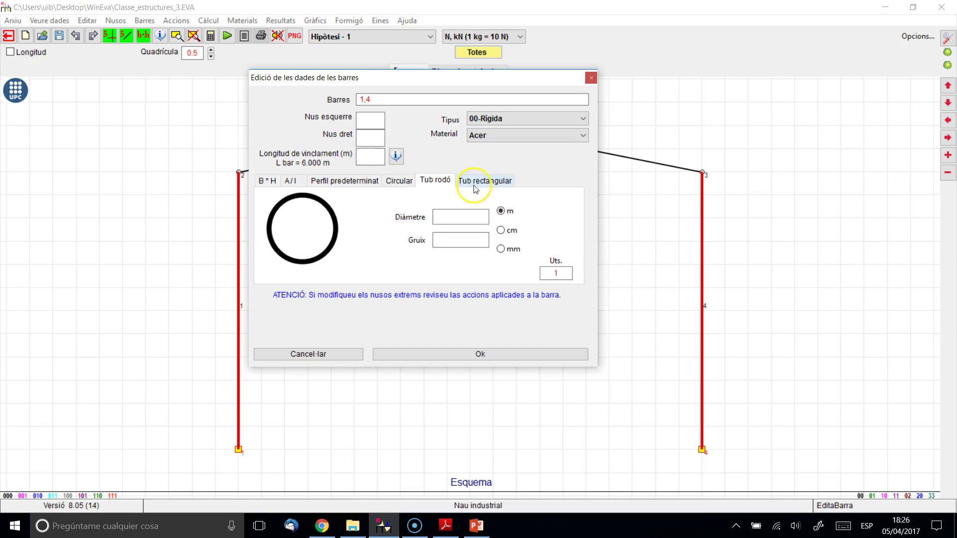
{"action": "left_click", "coordinate": [489, 183]}
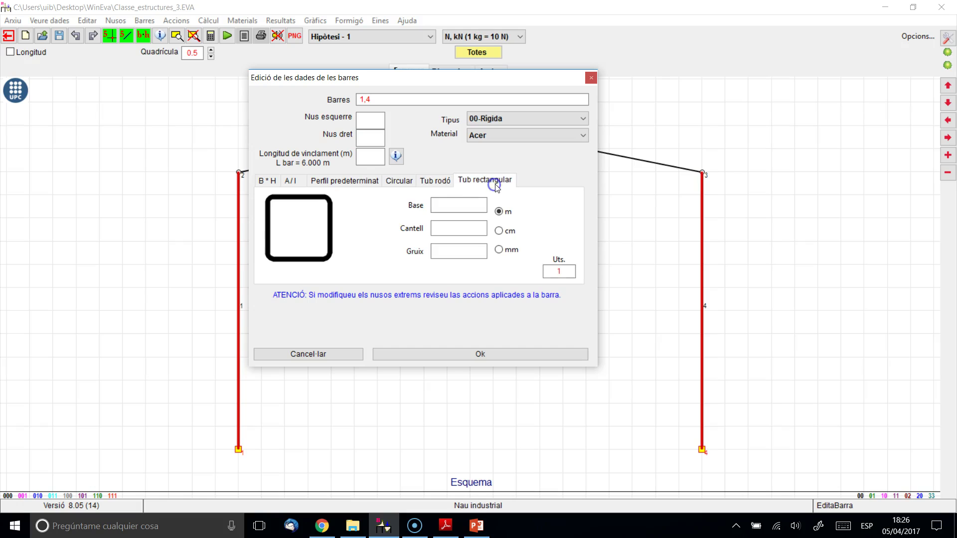
{"action": "left_click", "coordinate": [359, 182]}
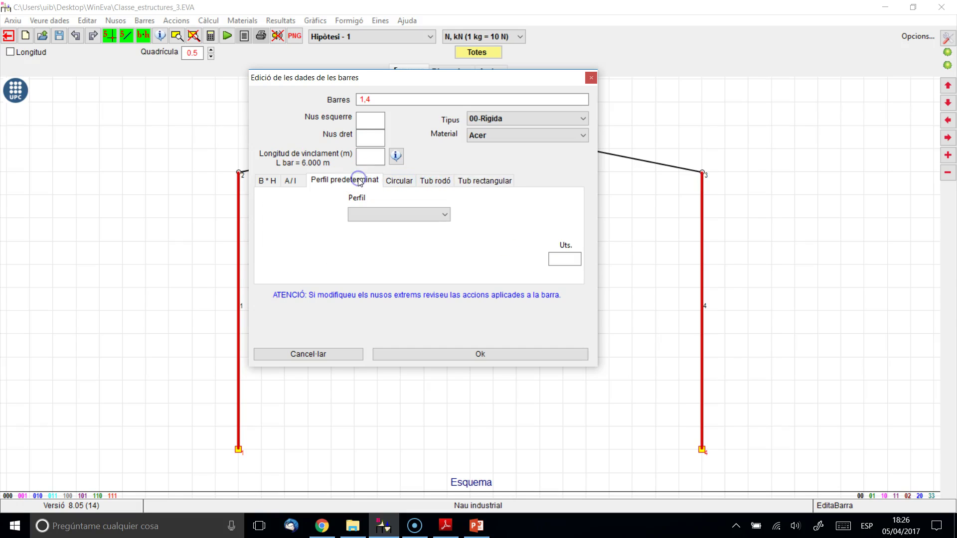
{"action": "left_click", "coordinate": [439, 216]}
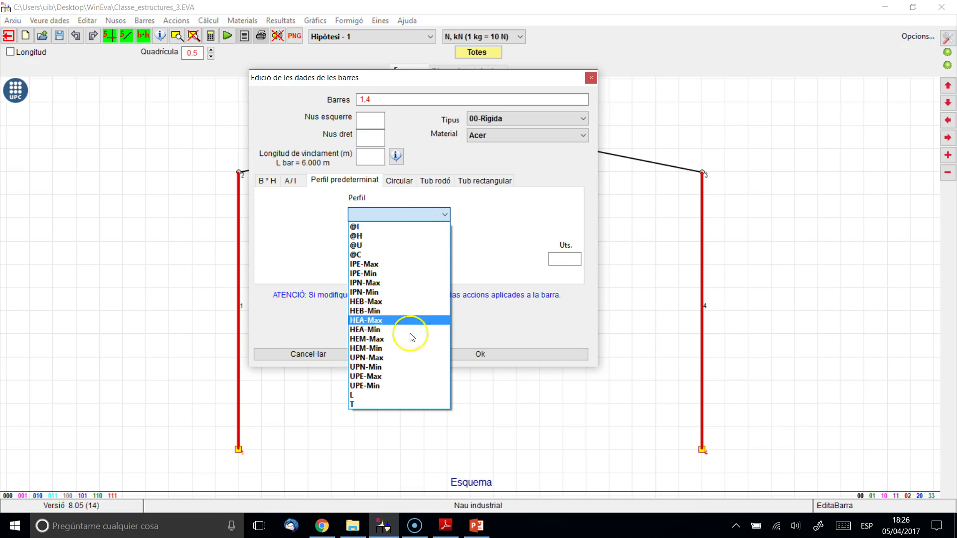
{"action": "left_click", "coordinate": [395, 302]}
{"action": "left_click", "coordinate": [348, 251]}
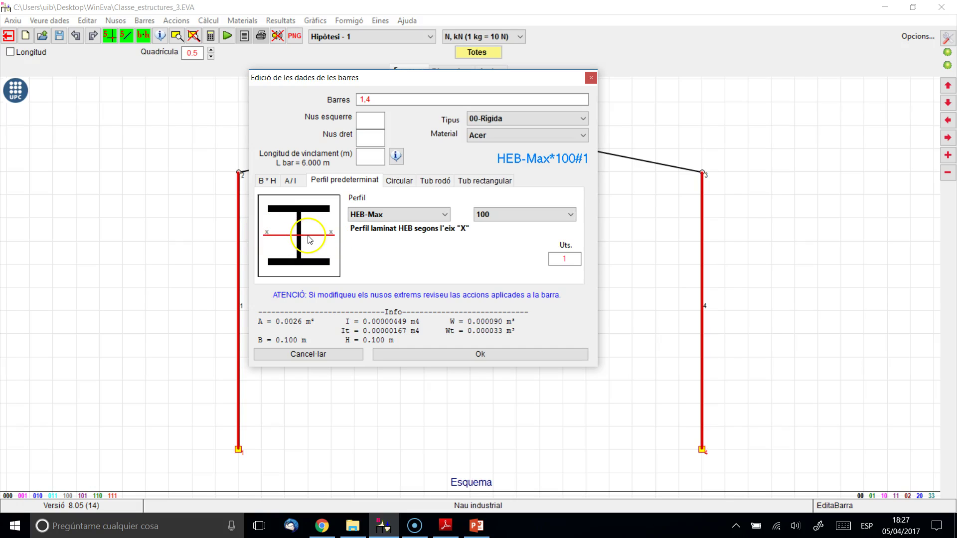
{"action": "left_click", "coordinate": [568, 214]}
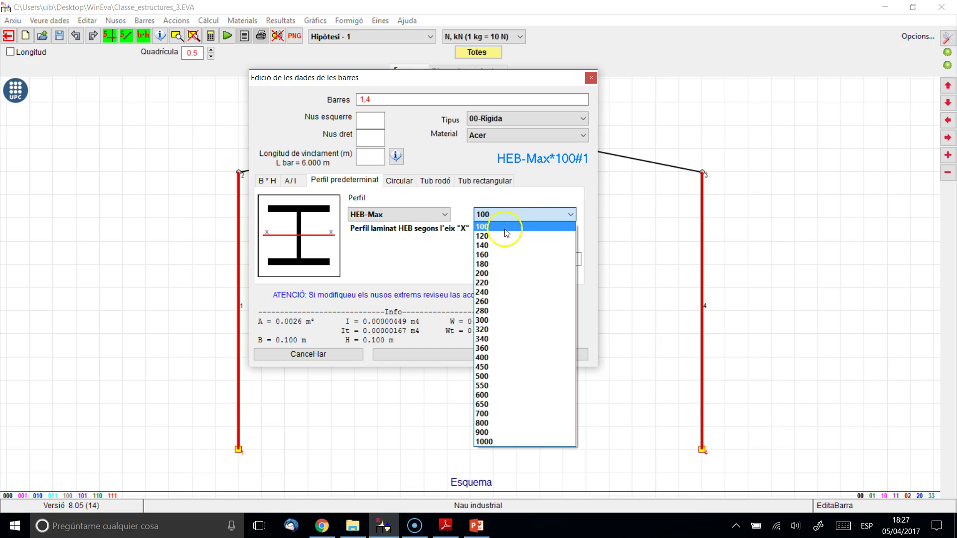
{"action": "left_click", "coordinate": [493, 265]}
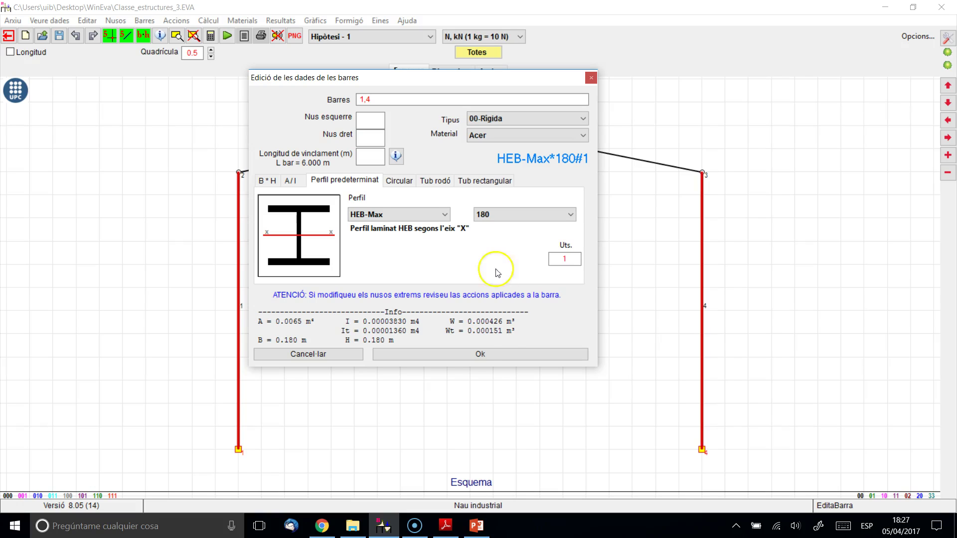
{"action": "left_click", "coordinate": [500, 354]}
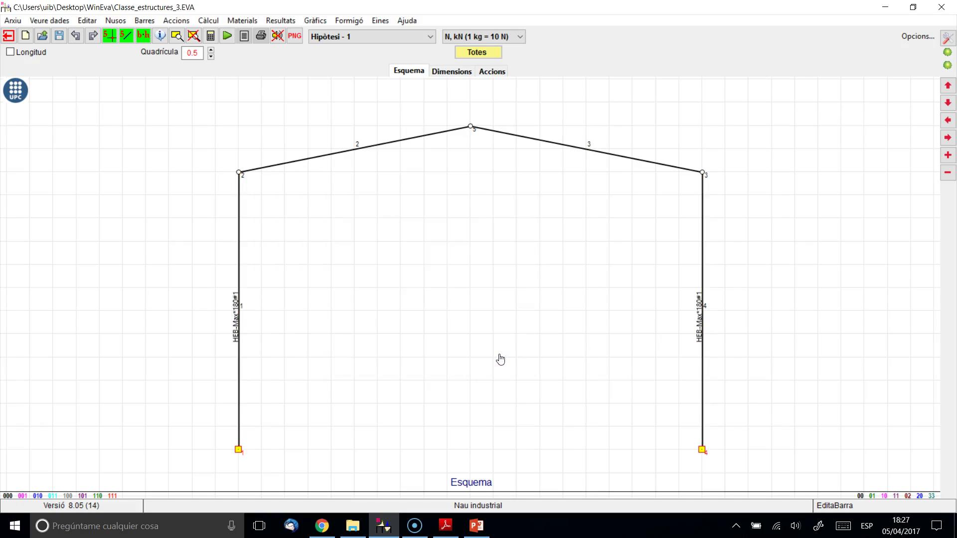
Edit roof bars 2 and 3 together and assign them the predefined profile IPE-Max size 200.
{"action": "left_click", "coordinate": [349, 151]}
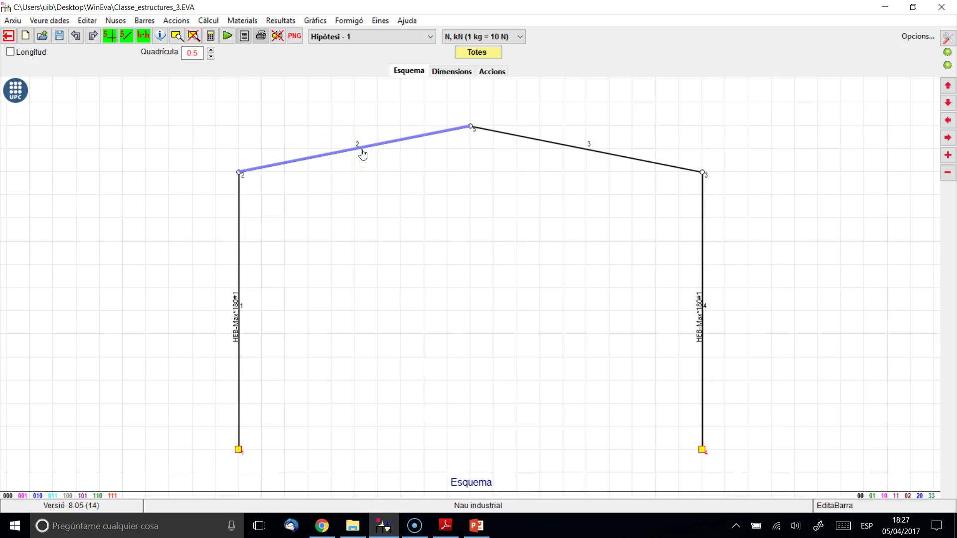
{"action": "left_click", "coordinate": [363, 155]}
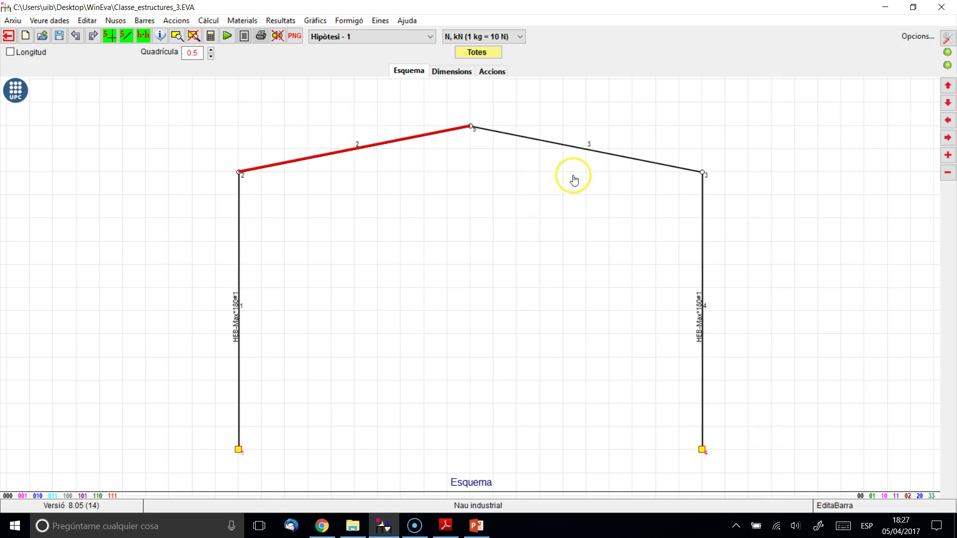
{"action": "left_click", "coordinate": [585, 151]}
{"action": "left_click", "coordinate": [520, 194]}
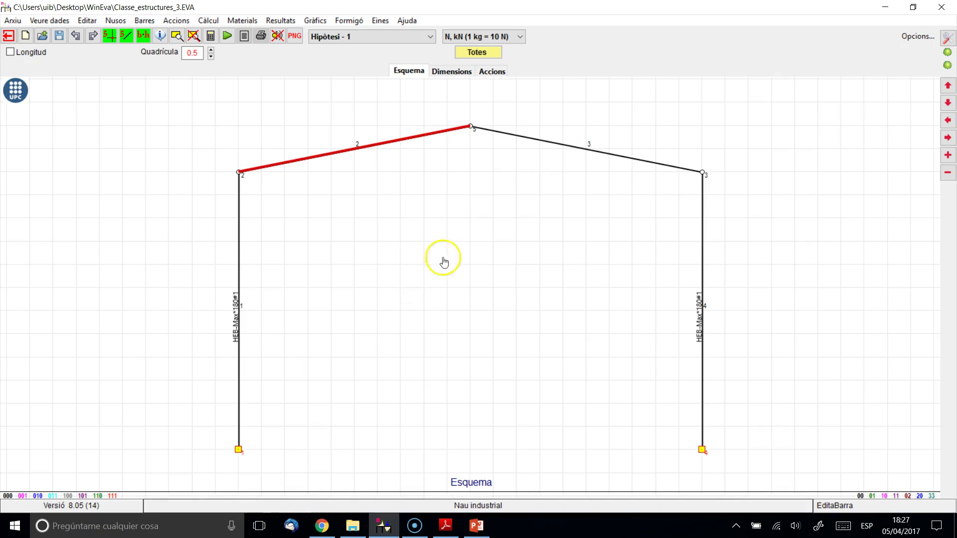
{"action": "left_click", "coordinate": [558, 145]}
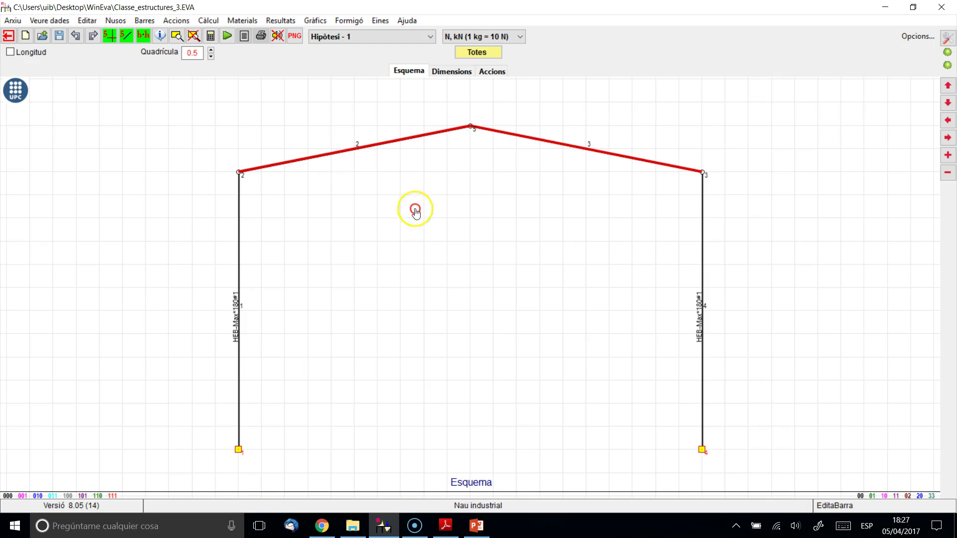
{"action": "left_click", "coordinate": [415, 210]}
{"action": "left_click", "coordinate": [345, 180]}
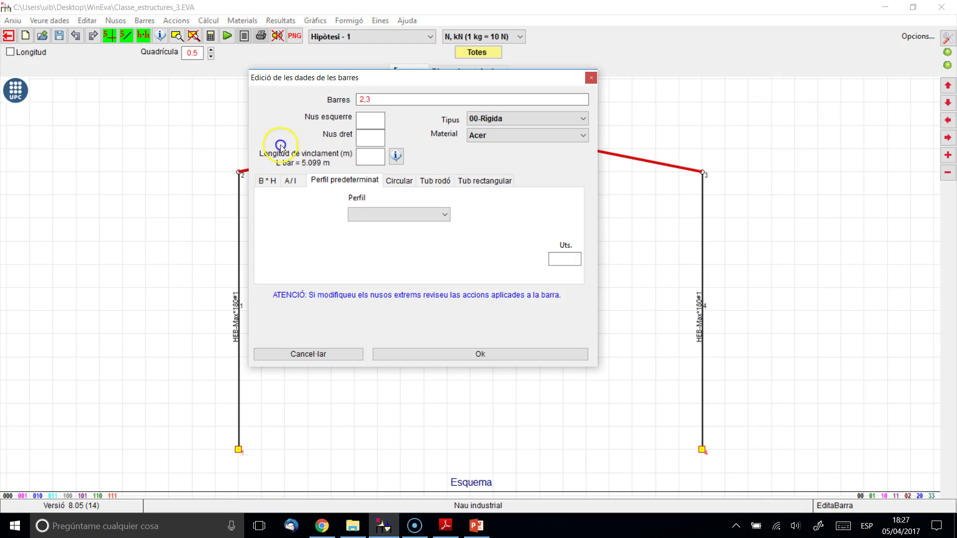
{"action": "left_click", "coordinate": [386, 213]}
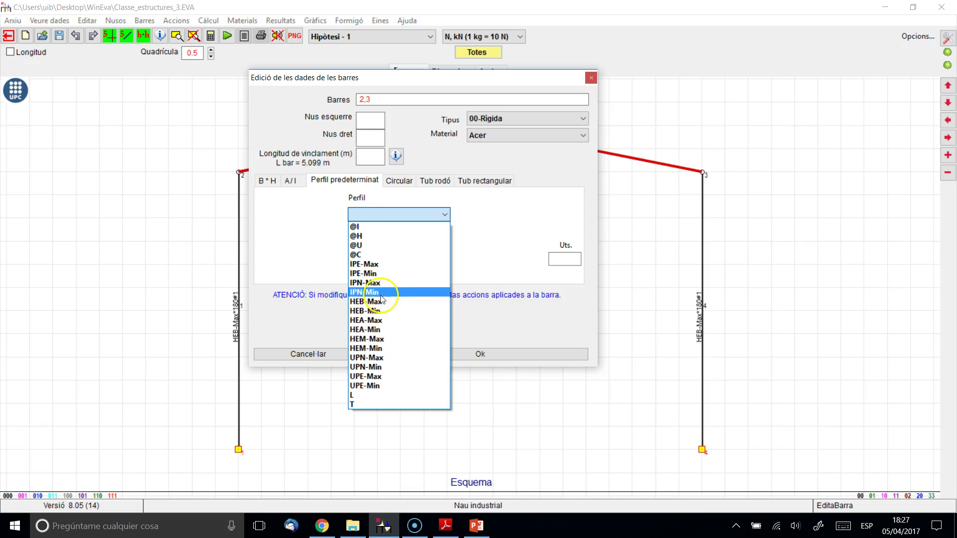
{"action": "left_click", "coordinate": [389, 264]}
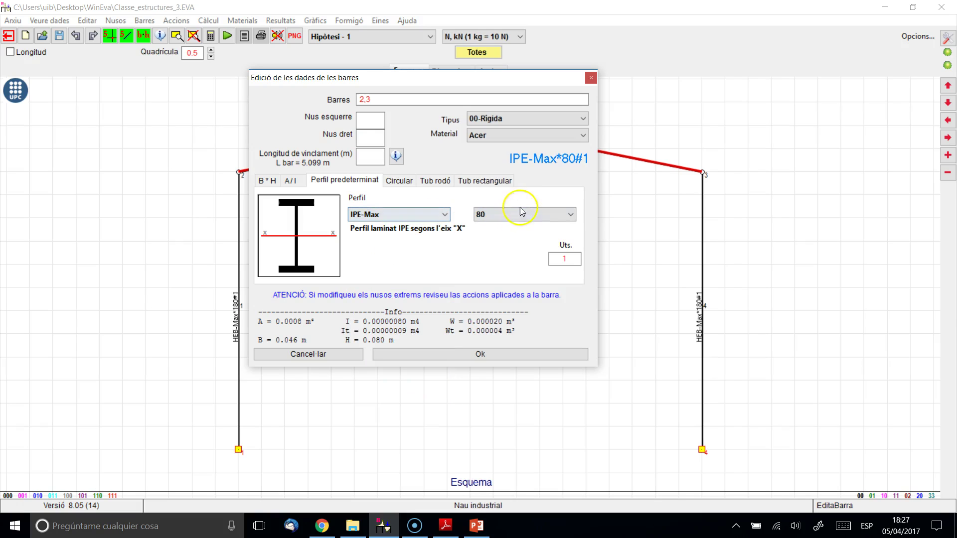
{"action": "left_click", "coordinate": [541, 214]}
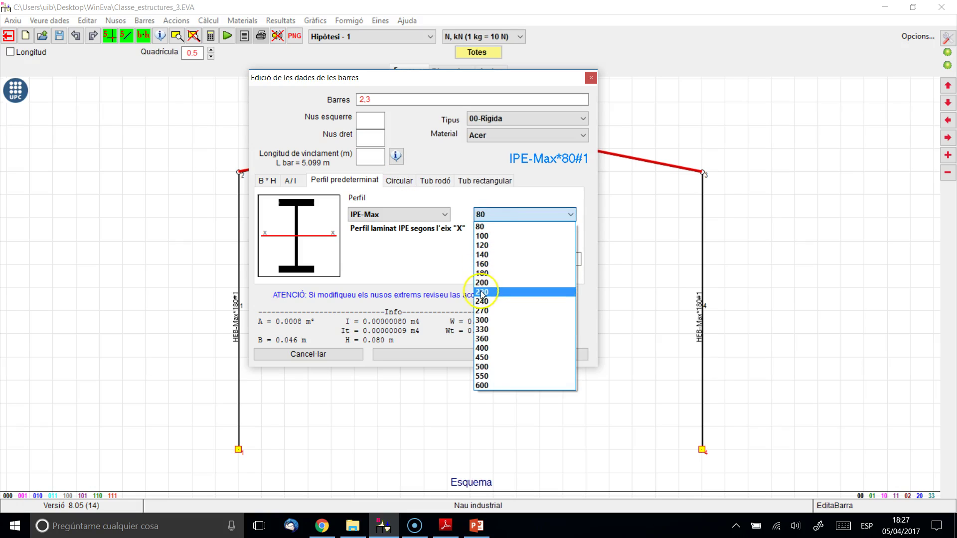
{"action": "left_click", "coordinate": [482, 284]}
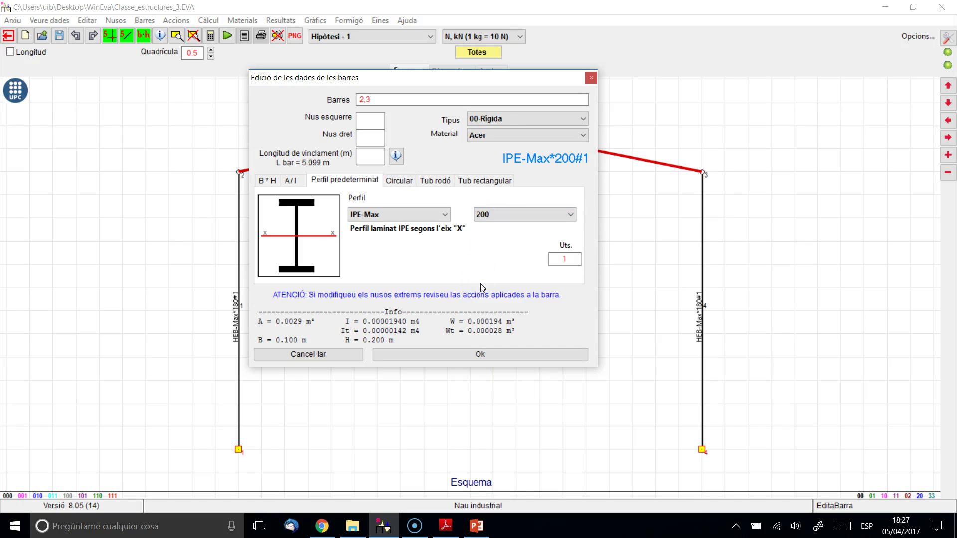
{"action": "left_click", "coordinate": [515, 217]}
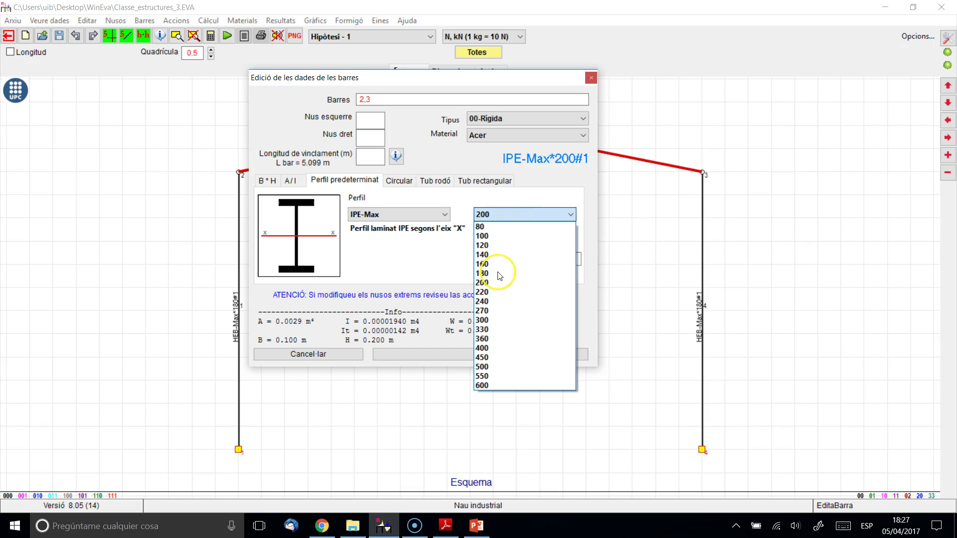
{"action": "left_click", "coordinate": [483, 282]}
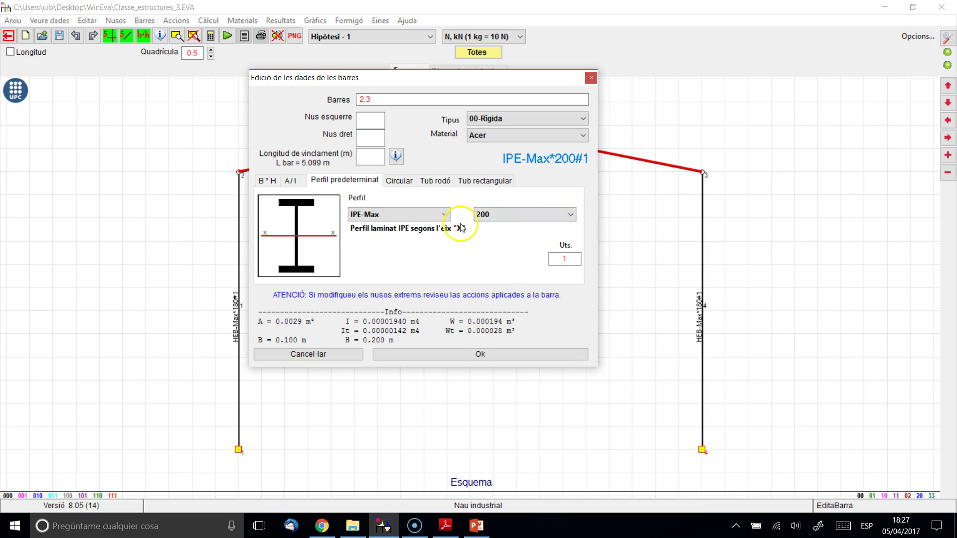
{"action": "left_click", "coordinate": [503, 353]}
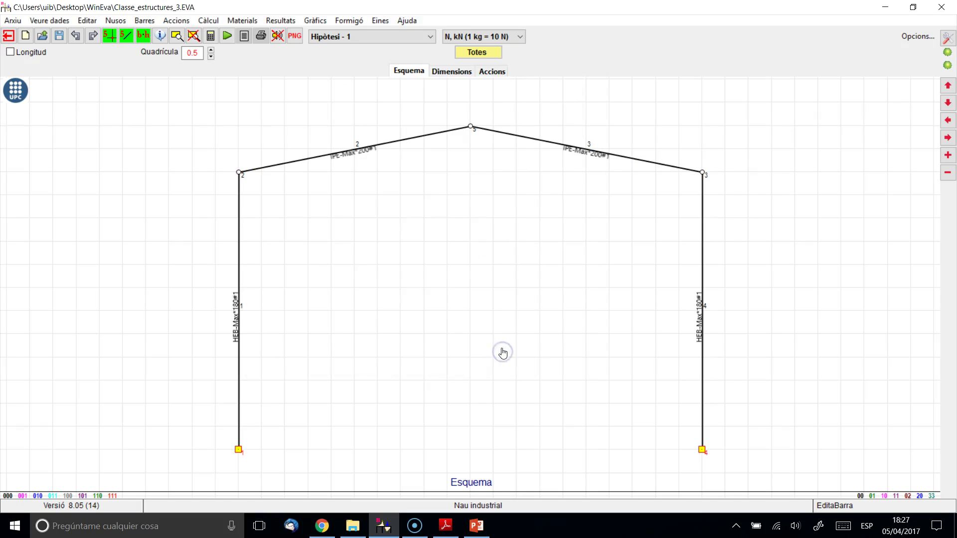
{"action": "left_click", "coordinate": [801, 366]}
Hide the node numbers, bar numbers and profile labels on the frame schematic.
{"action": "left_click", "coordinate": [109, 36]}
{"action": "left_click", "coordinate": [126, 36]}
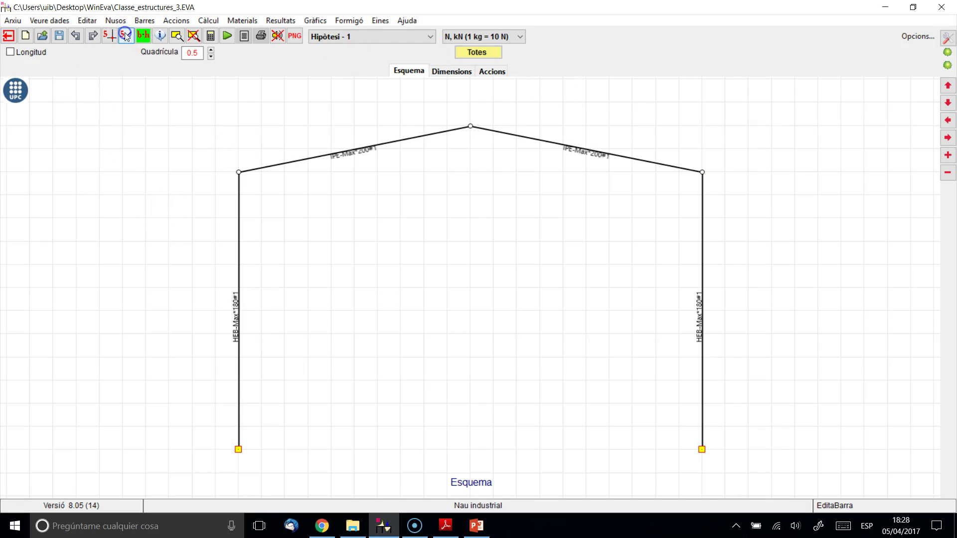
{"action": "left_click", "coordinate": [144, 36]}
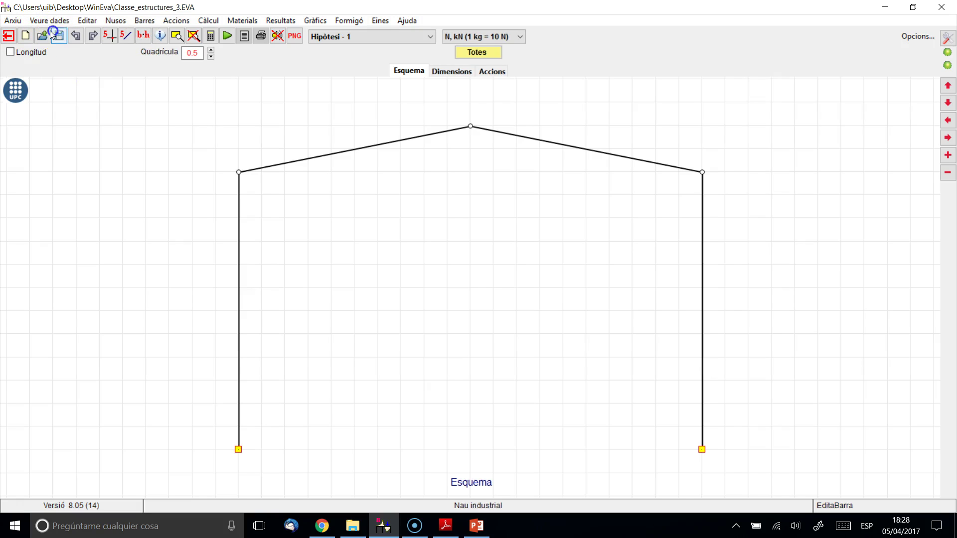
Show and hide the bar lengths, and open and close the data editor for all bars.
{"action": "left_click", "coordinate": [30, 54]}
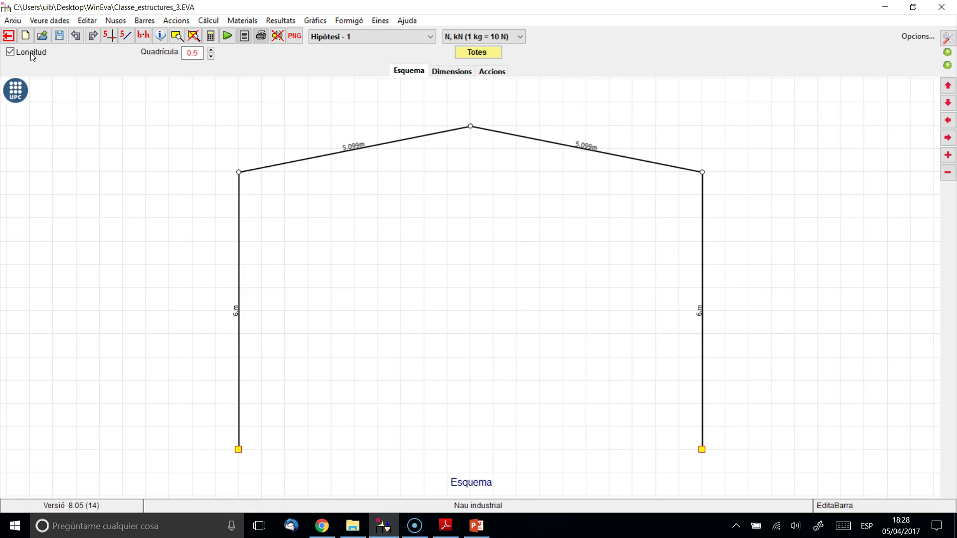
{"action": "left_click", "coordinate": [31, 54]}
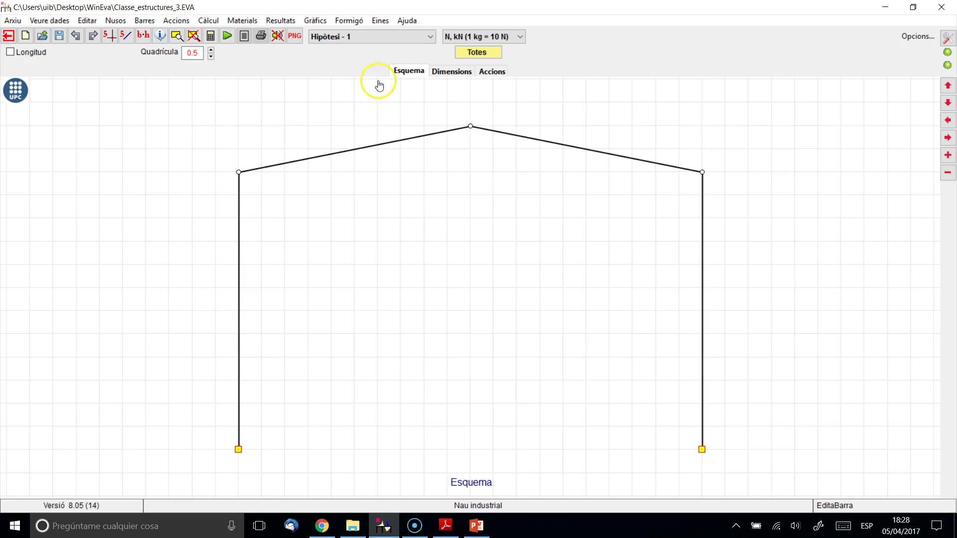
{"action": "left_click", "coordinate": [483, 56]}
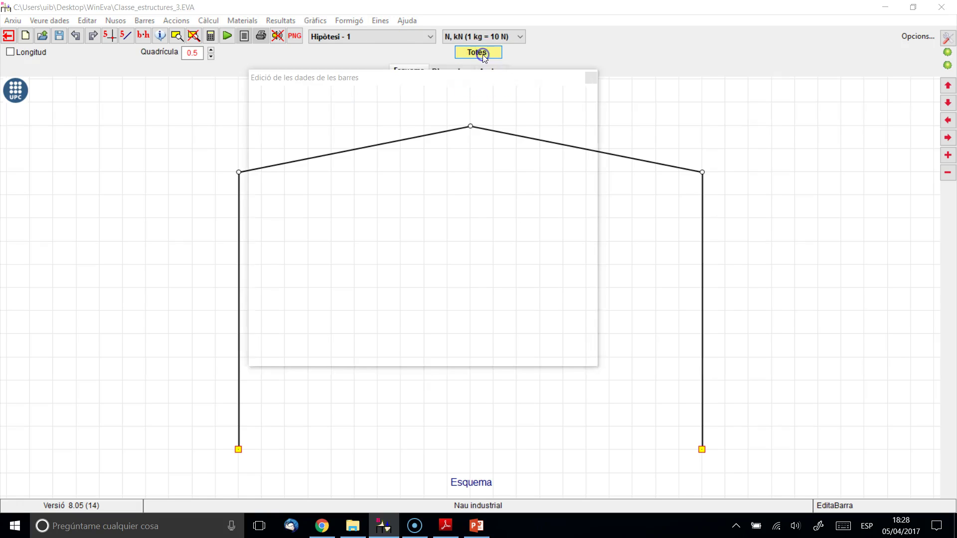
{"action": "left_click", "coordinate": [593, 77]}
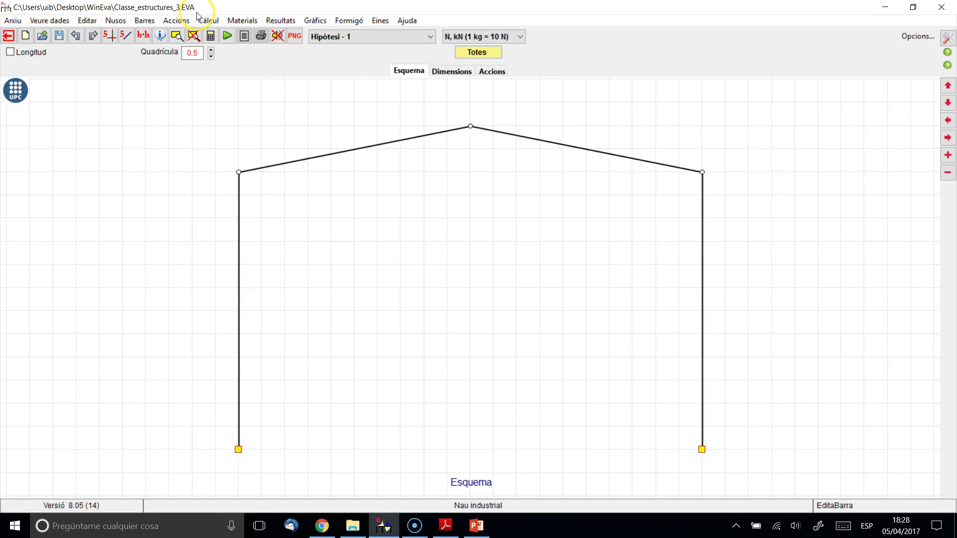
Open the simple load hypotheses and add two more, for a total of three.
{"action": "left_click", "coordinate": [167, 20]}
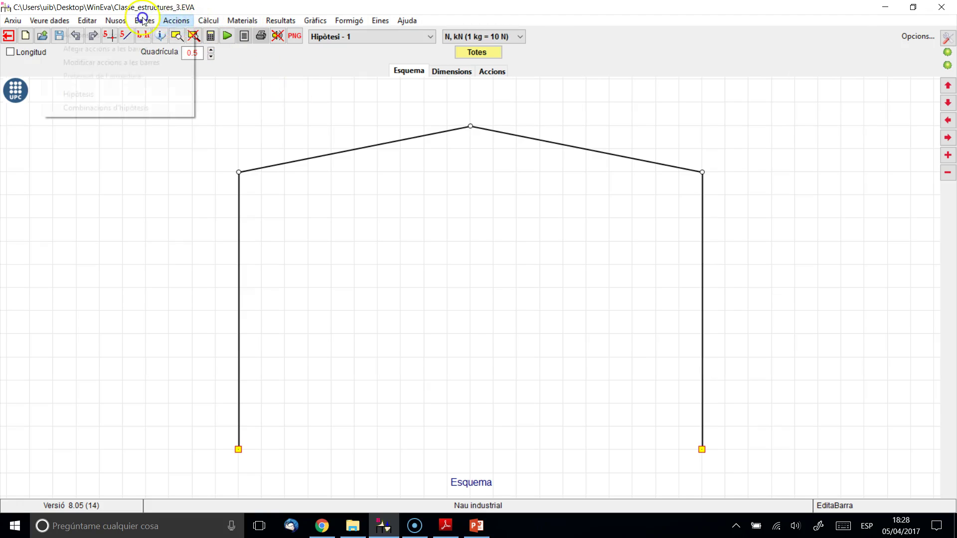
{"action": "left_click", "coordinate": [118, 95]}
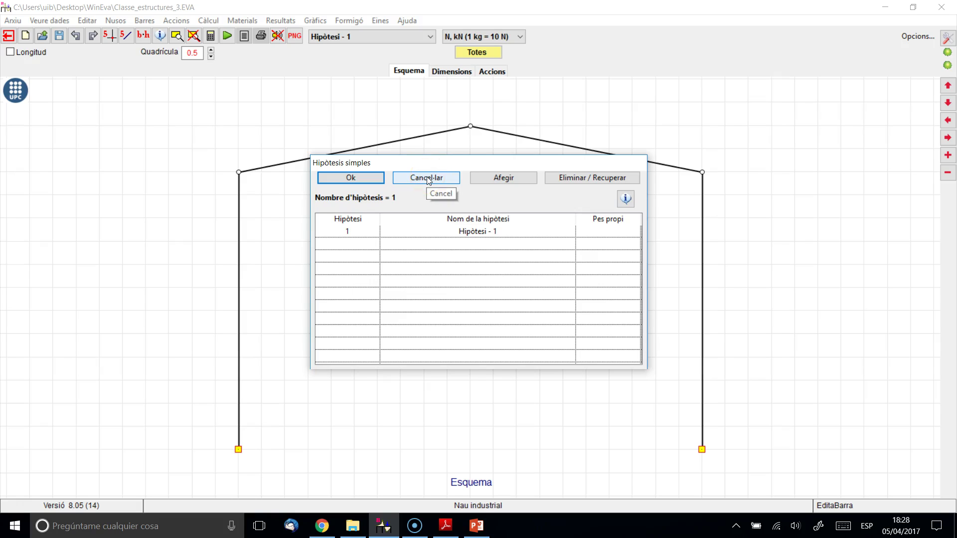
{"action": "left_click", "coordinate": [432, 193]}
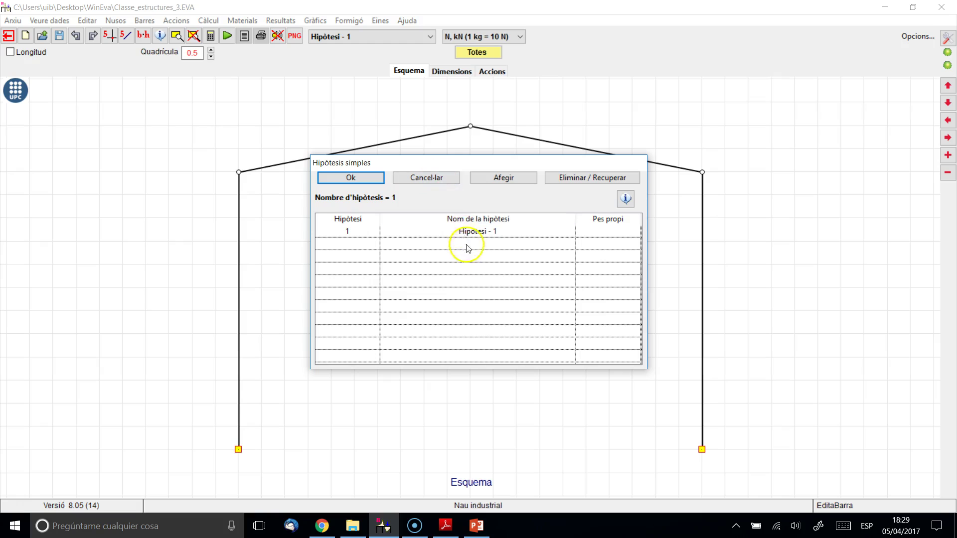
{"action": "left_click", "coordinate": [502, 178]}
{"action": "double_click", "coordinate": [364, 318]}
{"action": "type", "text": "2"}
{"action": "left_click", "coordinate": [549, 231]}
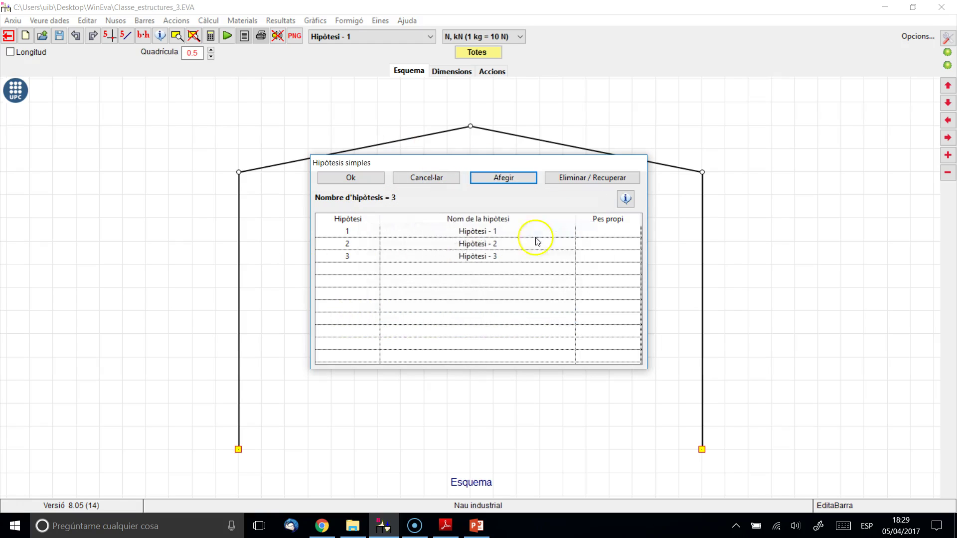
Name hypotheses 1, 2 and 3 "Pes de la nau", "Manteniment" and "Neu" respectively.
{"action": "left_click", "coordinate": [464, 231]}
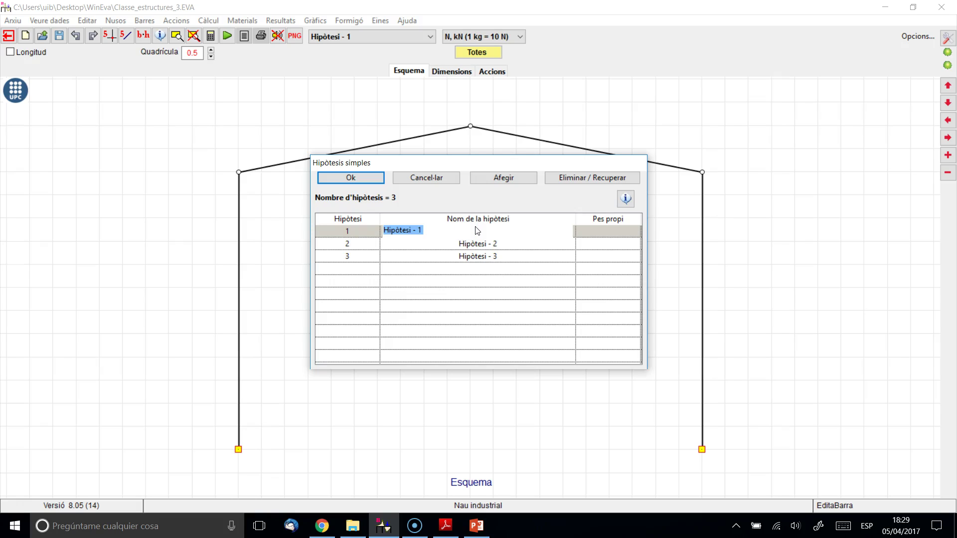
{"action": "type", "text": "Pes de la nau"}
{"action": "left_click", "coordinate": [496, 243]}
{"action": "type", "text": "Sobre"}
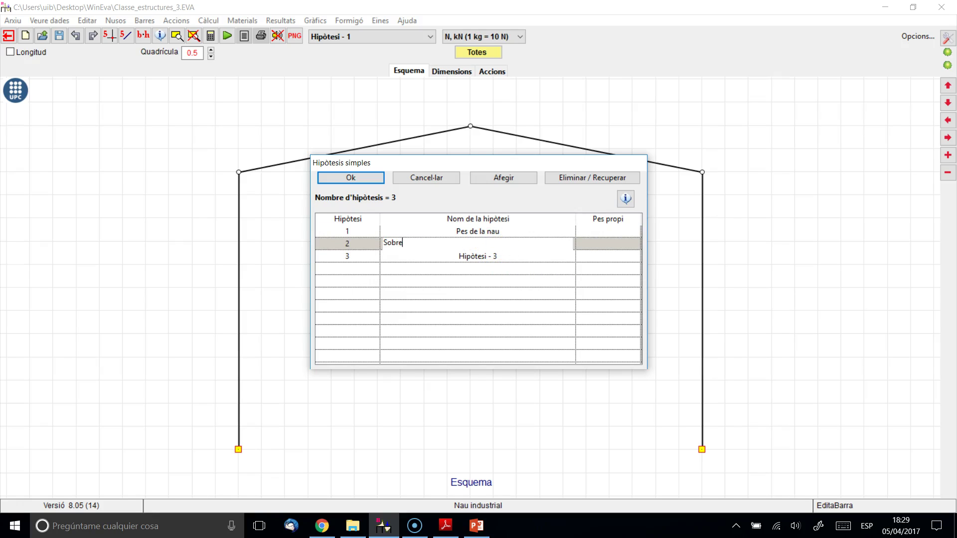
{"action": "key", "text": "BackSpace"}
{"action": "key", "text": "BackSpace"}
{"action": "key", "text": "BackSpace"}
{"action": "key", "text": "BackSpace"}
{"action": "key", "text": "BackSpace"}
{"action": "type", "text": "Manteniment"}
{"action": "left_click", "coordinate": [477, 257]}
{"action": "type", "text": "Neu"}
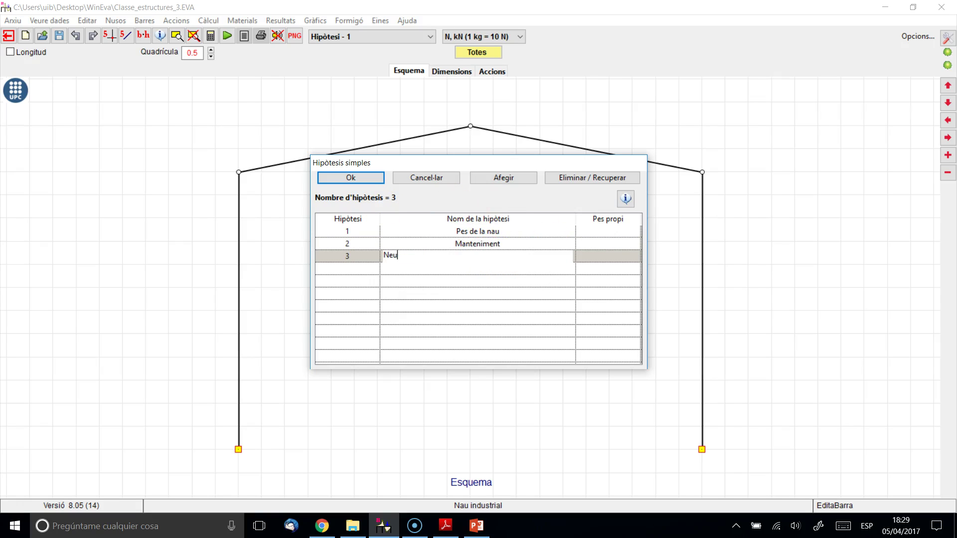
Include the self-weight (Pes propi) in the Pes de la nau hypothesis and accept the hypothesis list.
{"action": "left_click", "coordinate": [497, 245]}
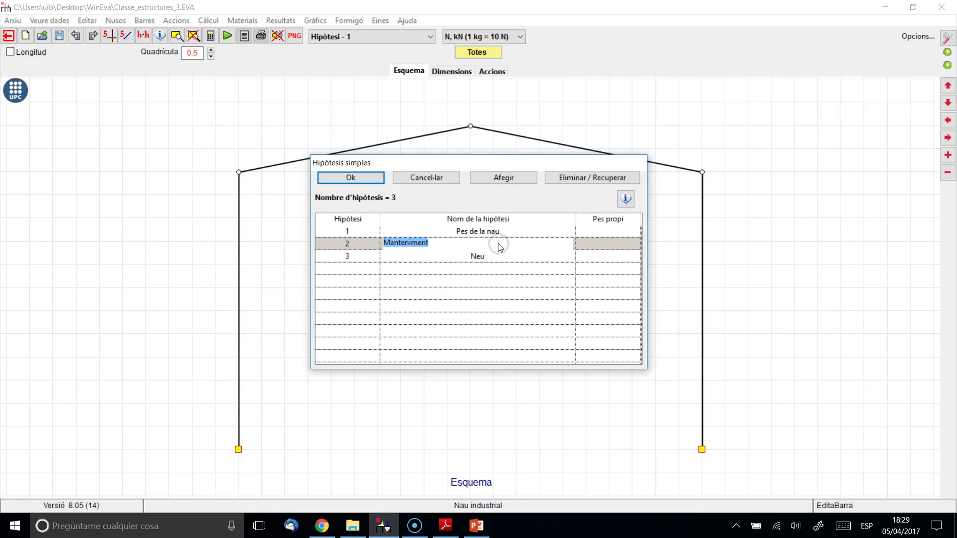
{"action": "left_click", "coordinate": [500, 231]}
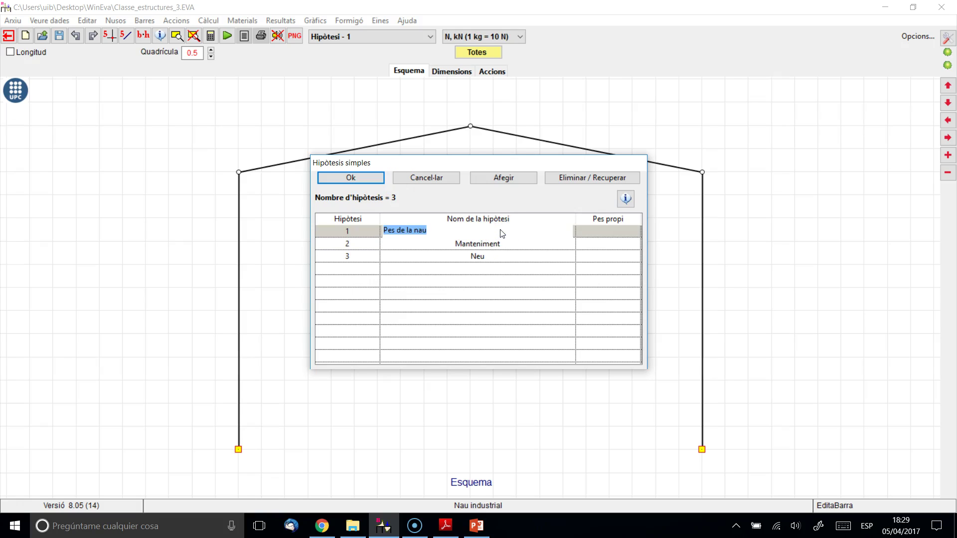
{"action": "left_click", "coordinate": [609, 231]}
{"action": "left_click", "coordinate": [610, 236]}
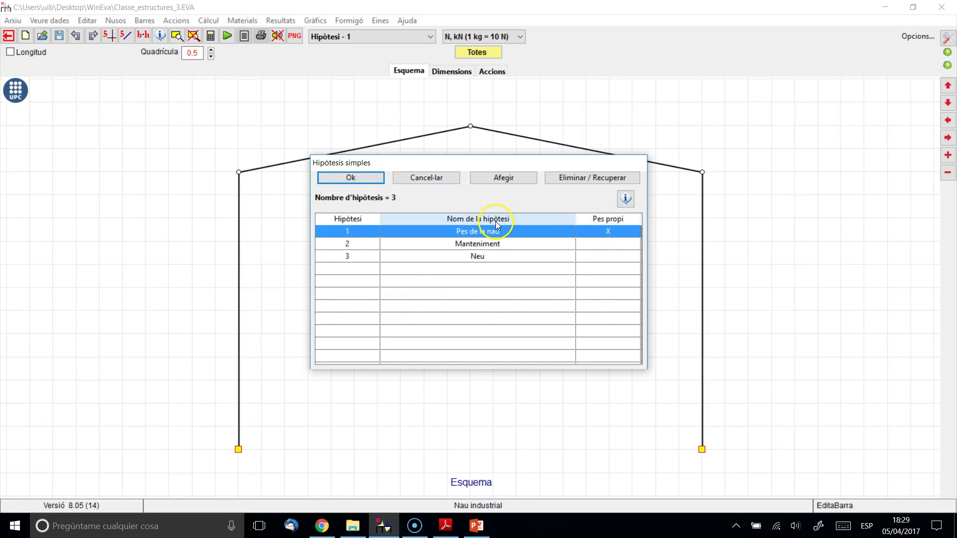
{"action": "left_click", "coordinate": [615, 237]}
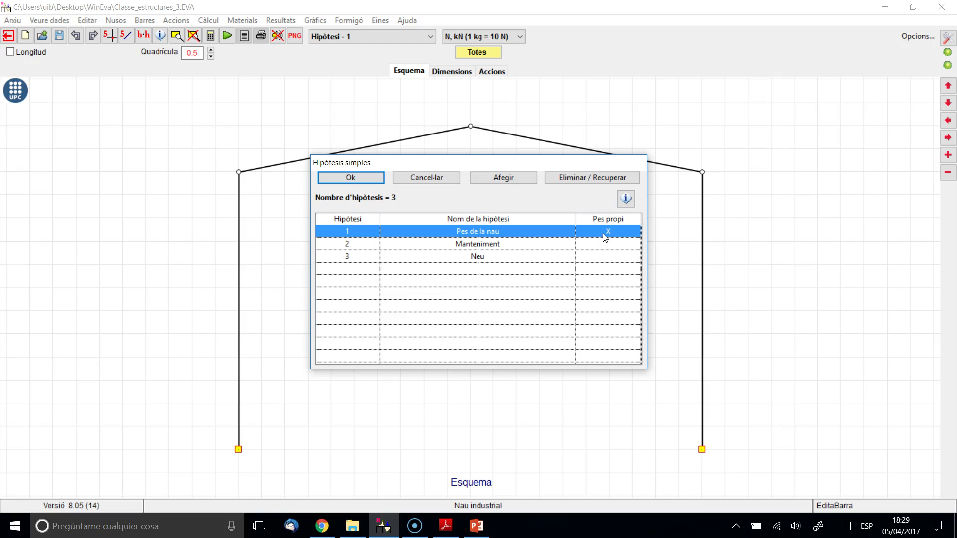
{"action": "left_click", "coordinate": [351, 177]}
Make Pes de la nau the active load hypothesis.
{"action": "left_click", "coordinate": [355, 37]}
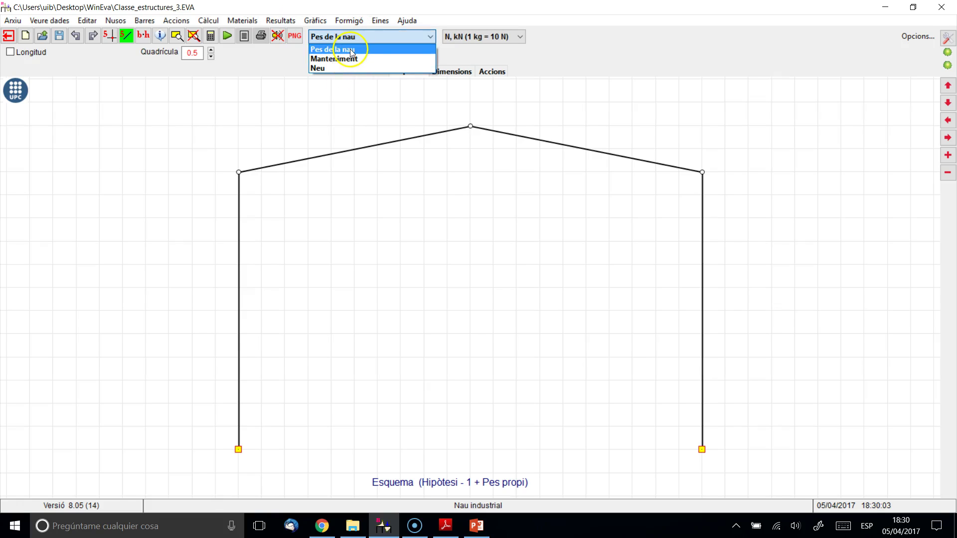
{"action": "left_click", "coordinate": [348, 49]}
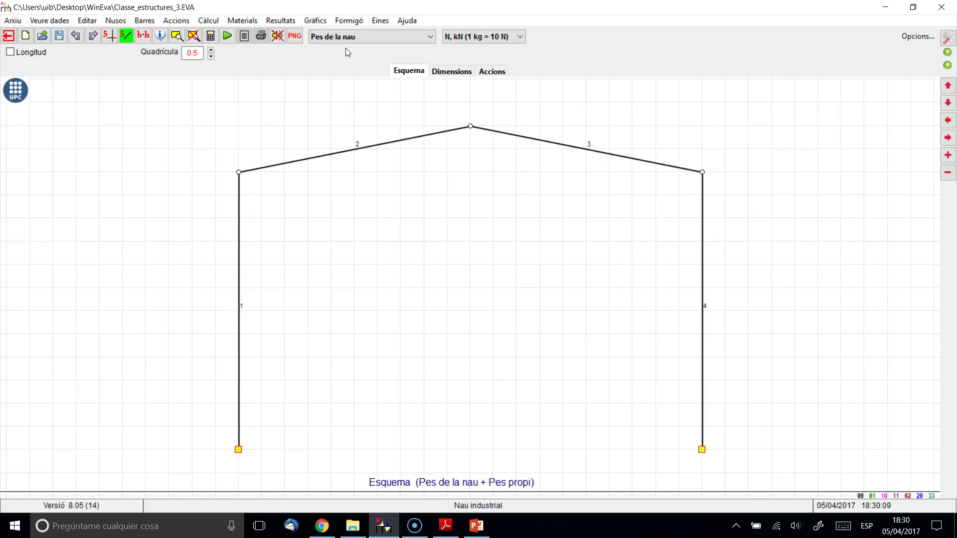
{"action": "left_click", "coordinate": [380, 144]}
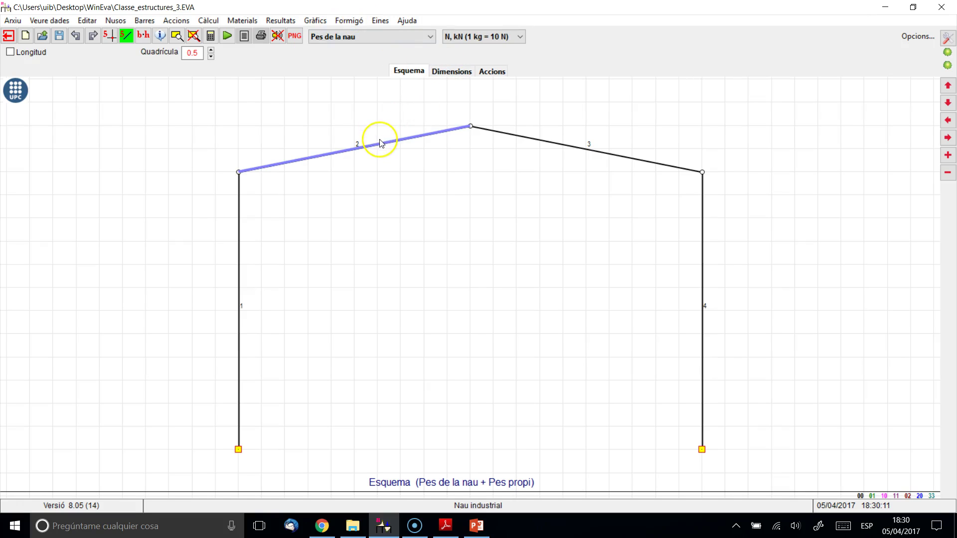
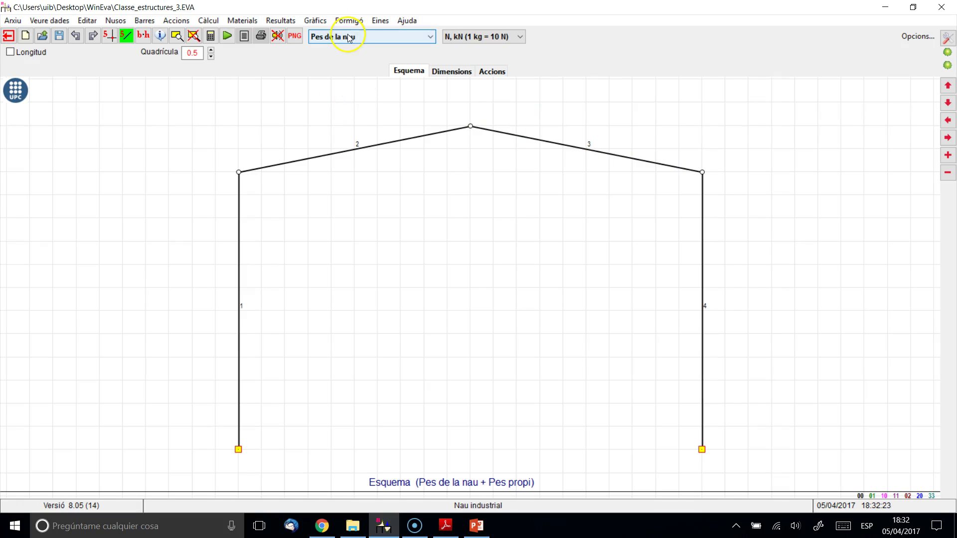
Add a vertical uniform load of 3.75 kN/m to the two sloping roof bars, 2 and 3.
{"action": "left_click", "coordinate": [176, 21]}
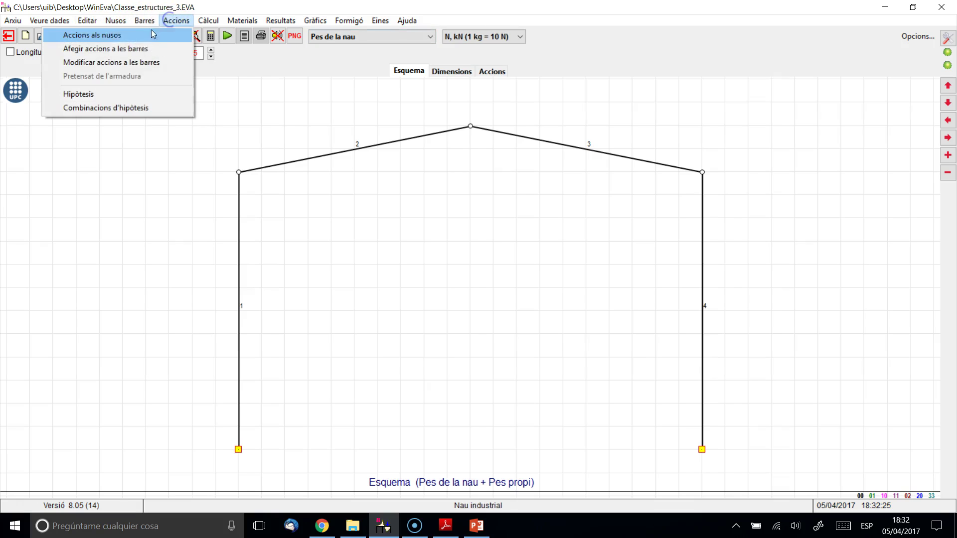
{"action": "left_click", "coordinate": [124, 48]}
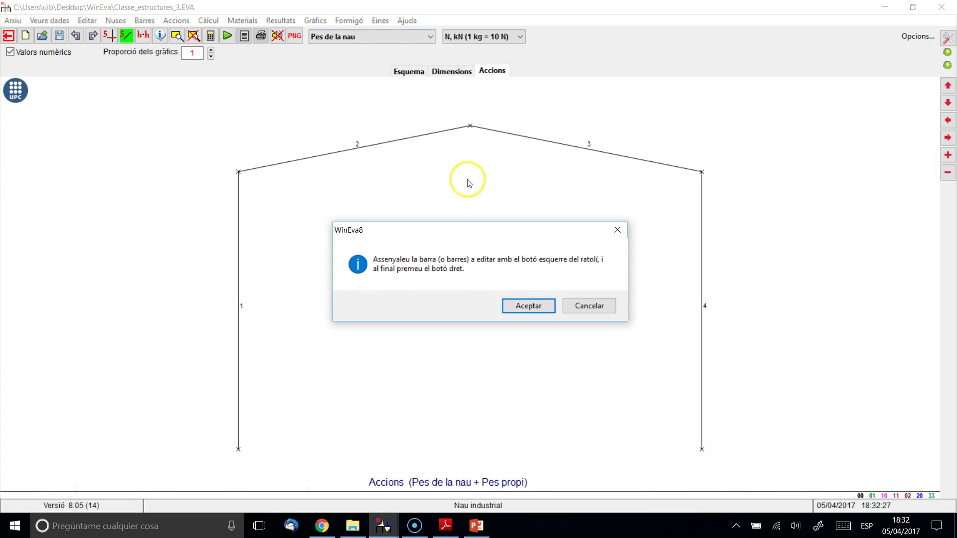
{"action": "left_click", "coordinate": [536, 300]}
{"action": "left_click", "coordinate": [397, 141]}
{"action": "left_click", "coordinate": [526, 143]}
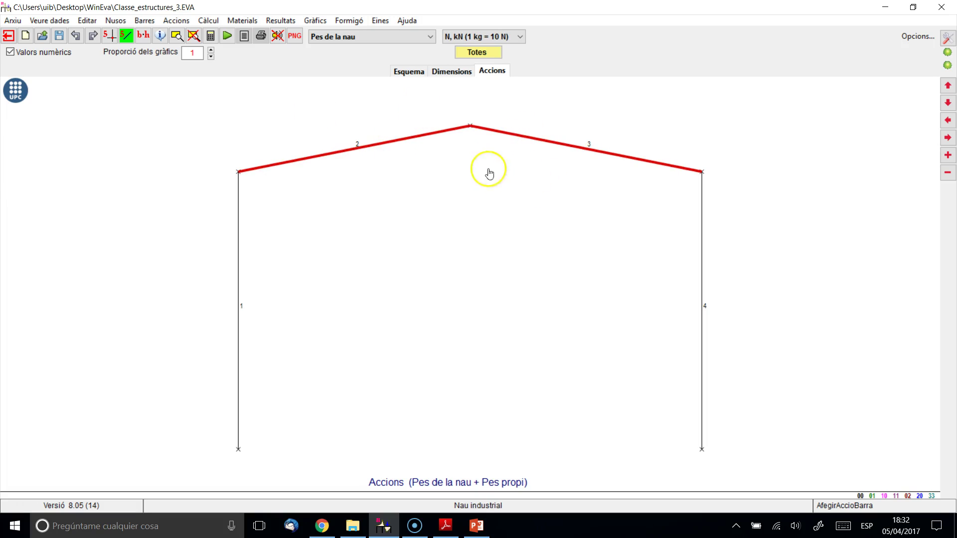
{"action": "right_click", "coordinate": [469, 205]}
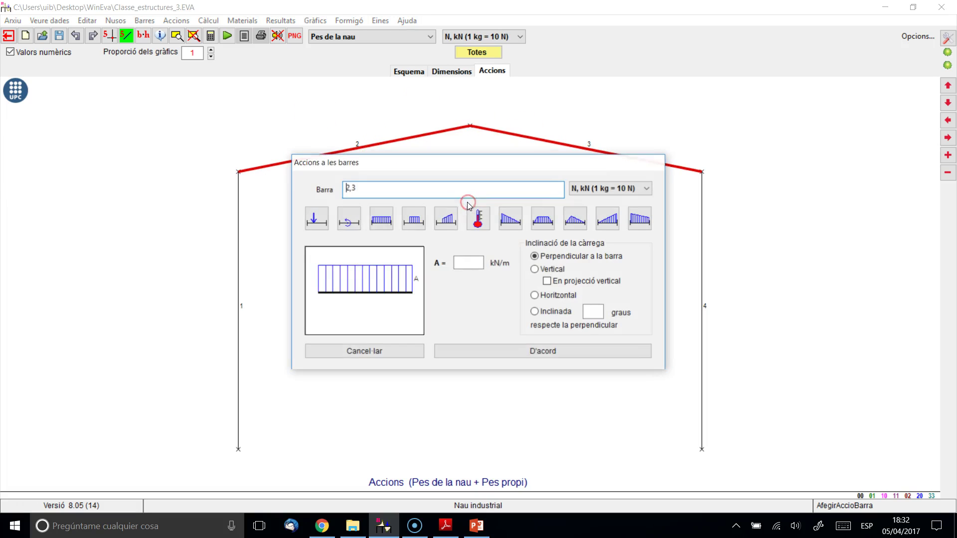
{"action": "left_click", "coordinate": [469, 263]}
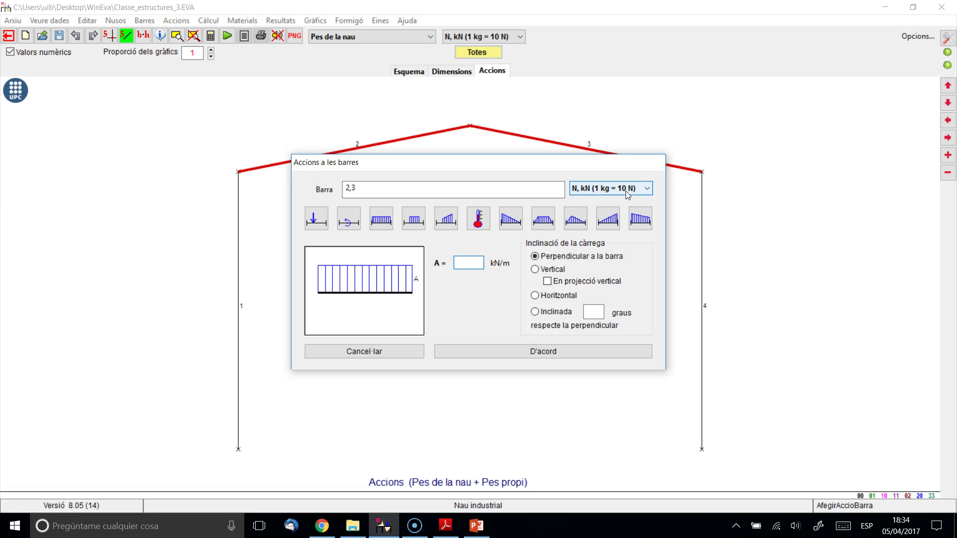
{"action": "type", "text": "3.75"}
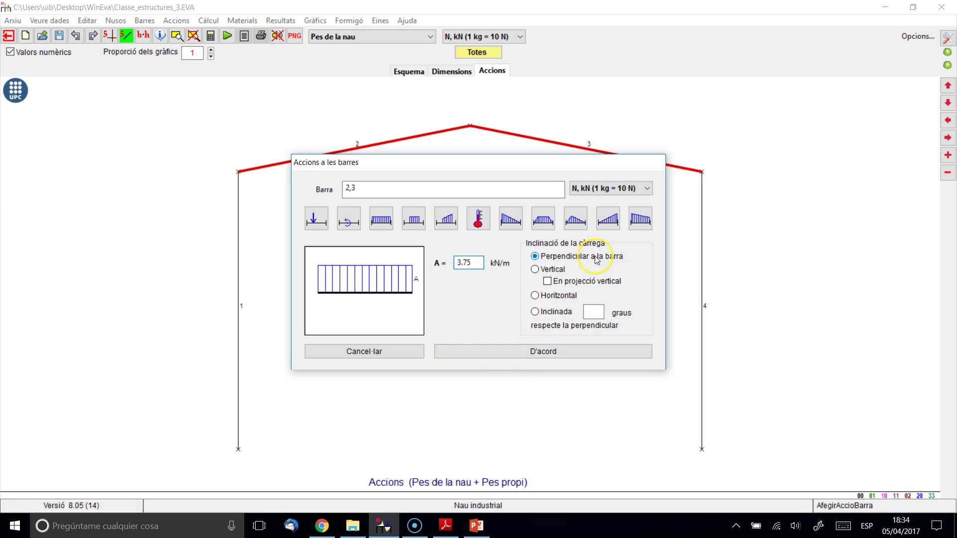
{"action": "left_click", "coordinate": [553, 269]}
{"action": "left_click", "coordinate": [536, 352]}
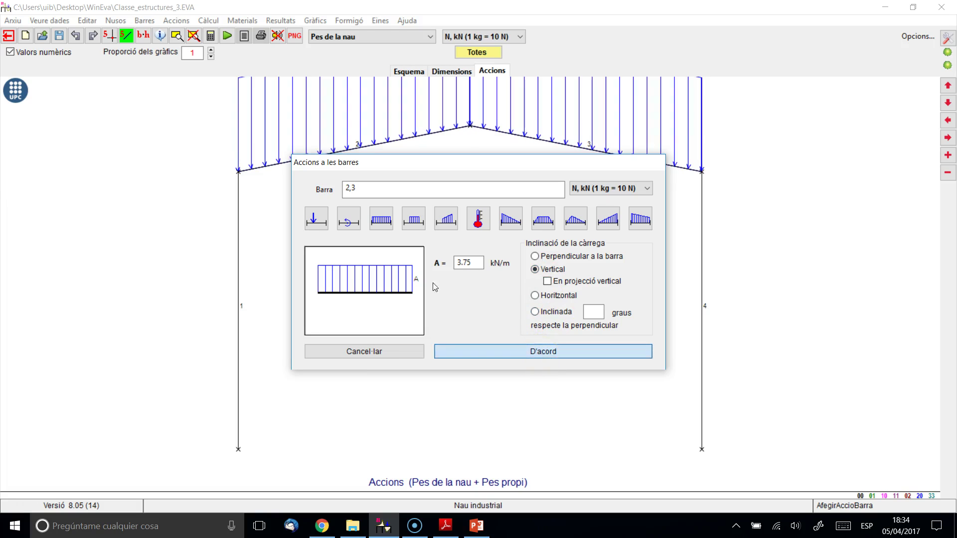
Reduce the graphics proportion of the load diagram to 0.4.
{"action": "left_click", "coordinate": [212, 57]}
{"action": "left_click", "coordinate": [213, 57]}
{"action": "left_click", "coordinate": [211, 56]}
{"action": "left_click", "coordinate": [212, 57]}
{"action": "left_click", "coordinate": [212, 57]}
{"action": "left_click", "coordinate": [211, 57]}
{"action": "left_click", "coordinate": [302, 165]}
{"action": "left_click", "coordinate": [385, 125]}
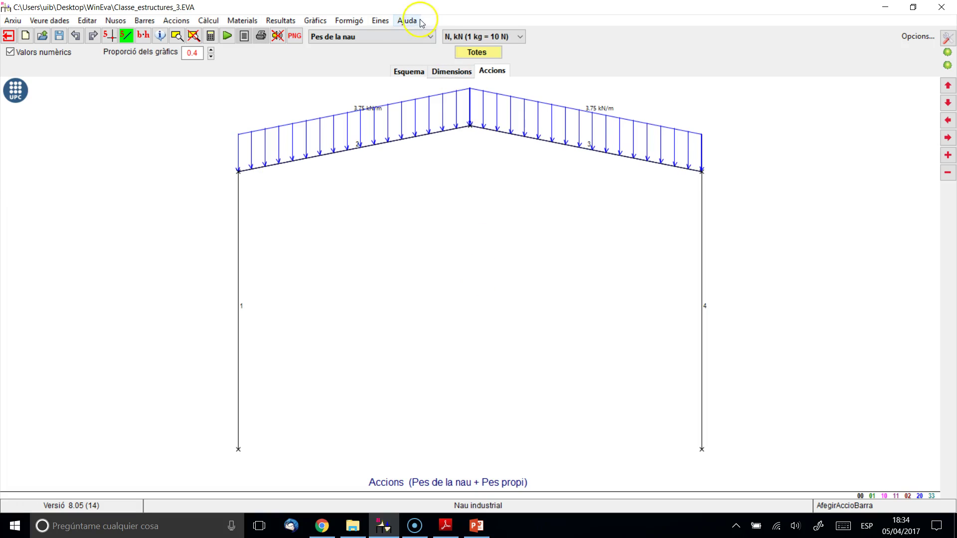
Make Manteniment the active load hypothesis.
{"action": "left_click", "coordinate": [376, 36]}
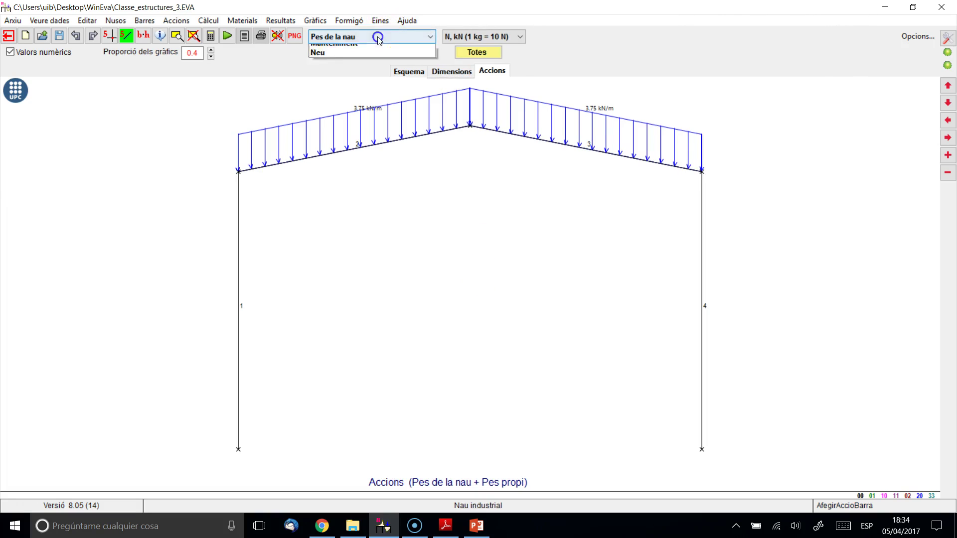
{"action": "left_click", "coordinate": [293, 44]}
{"action": "left_click", "coordinate": [349, 37]}
{"action": "left_click", "coordinate": [330, 58]}
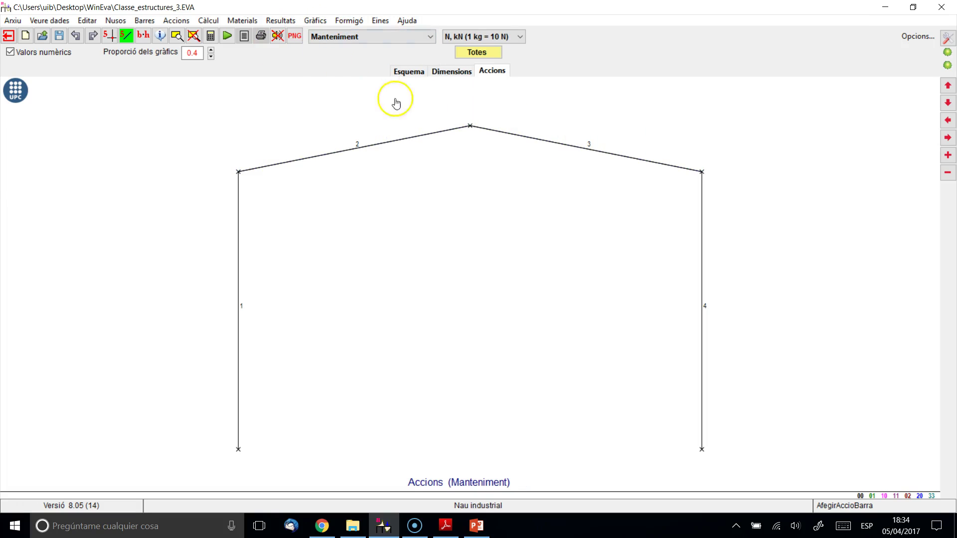
Open the Tema 3_Seguretat estructural i accions presentation in PowerPoint and show slide 15, the use overload table (Tabla 3.1), full screen.
{"action": "left_click", "coordinate": [349, 522]}
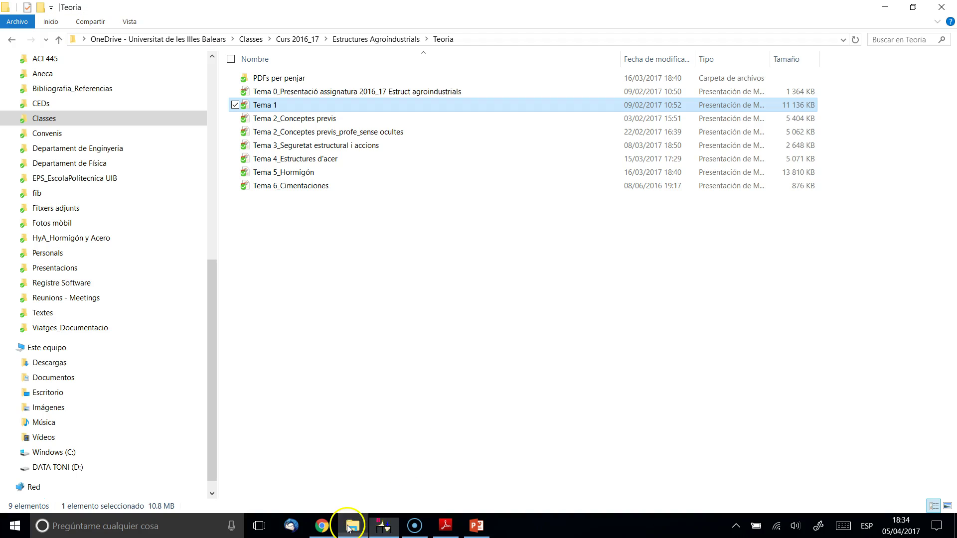
{"action": "double_click", "coordinate": [318, 145]}
{"action": "scroll", "coordinate": [82, 284], "scroll_direction": "down", "scroll_amount": 10}
{"action": "scroll", "coordinate": [87, 295], "scroll_direction": "down", "scroll_amount": 12}
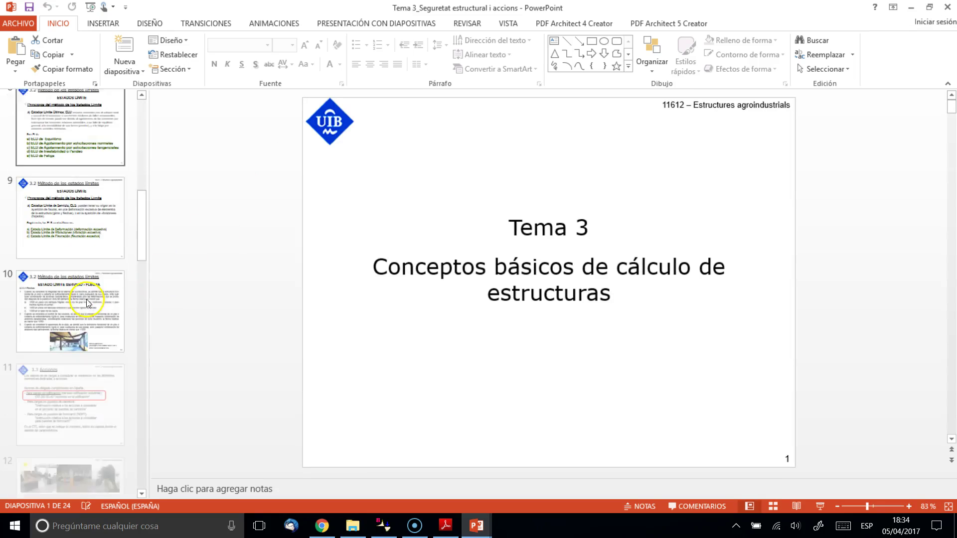
{"action": "left_click", "coordinate": [69, 379]}
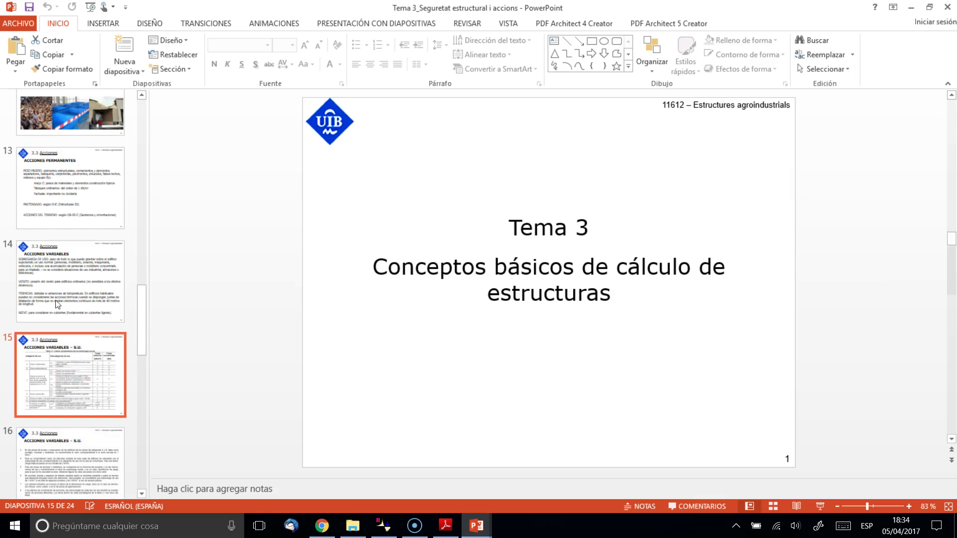
{"action": "left_click", "coordinate": [820, 507]}
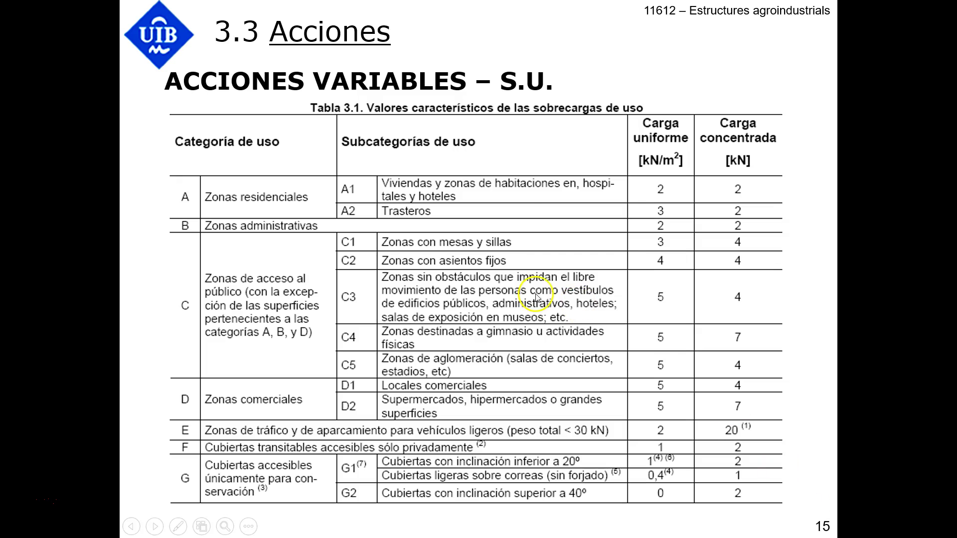